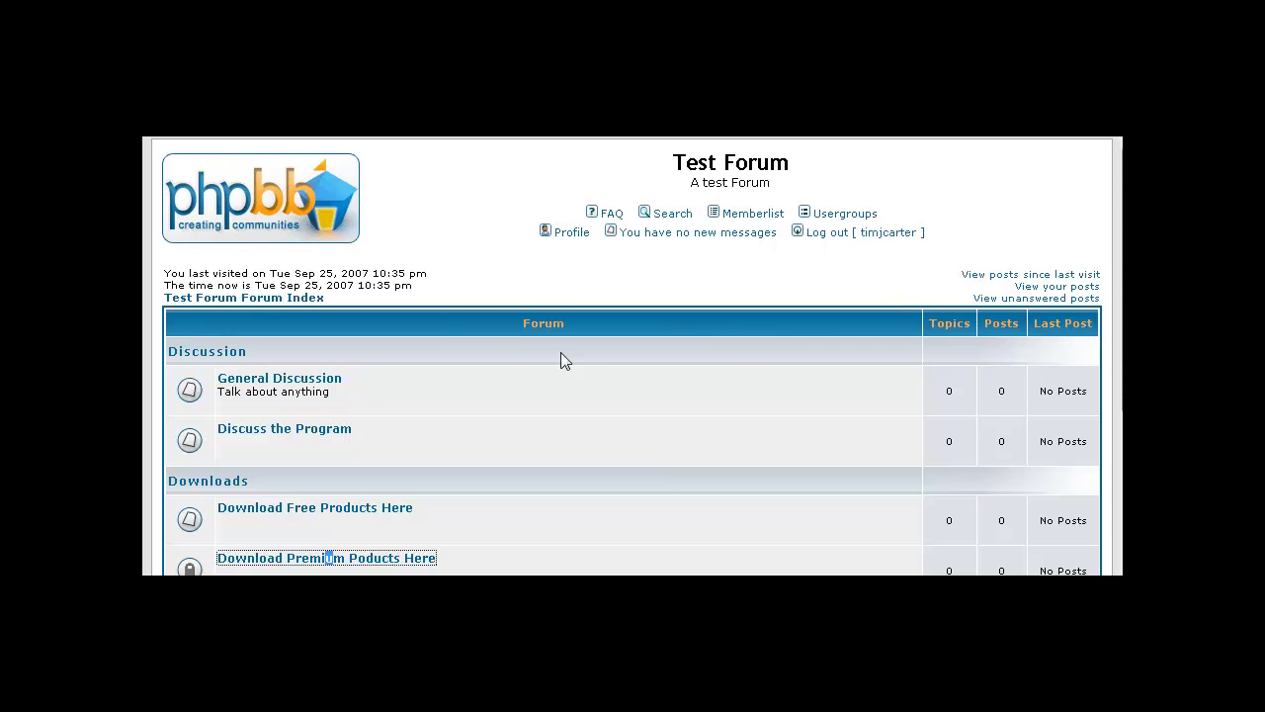
Try to open the Download Premium Poducts Here forum as a regular member and return to the forum index
scroll(728, 379, down, 5)
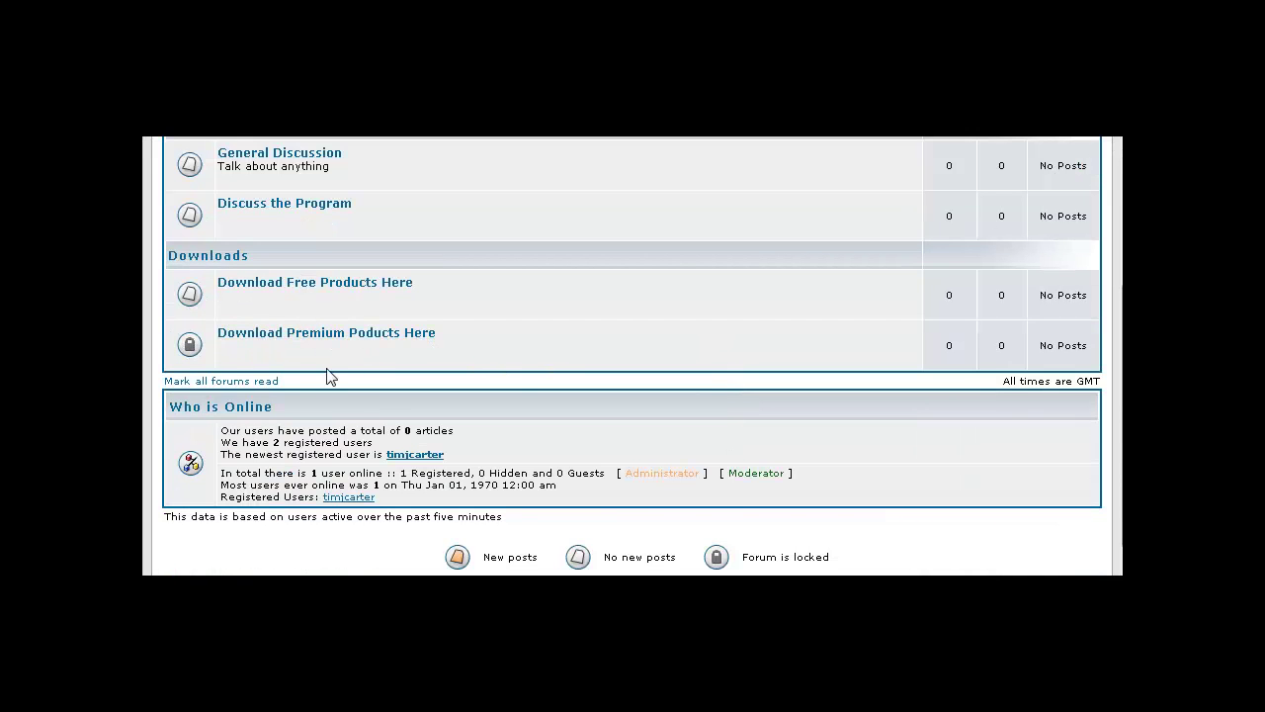
click(301, 336)
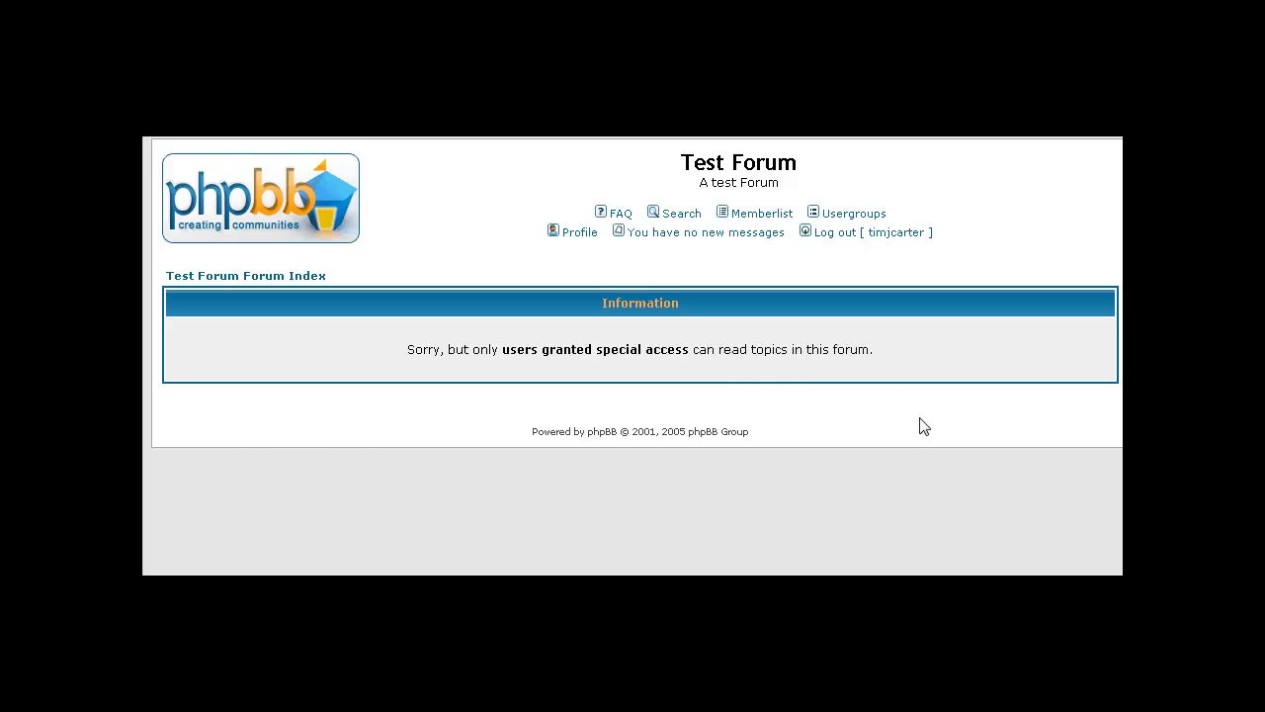
key(alt+Left)
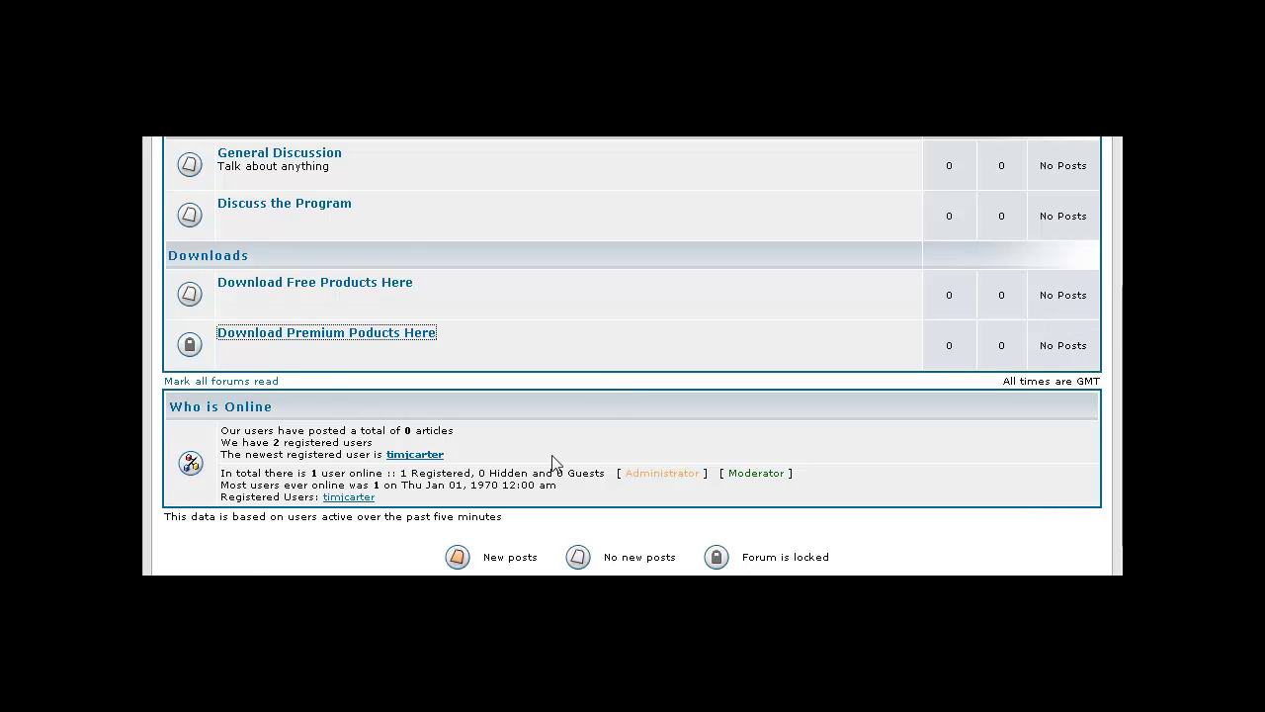
scroll(644, 408, up, 4)
scroll(664, 416, down, 3)
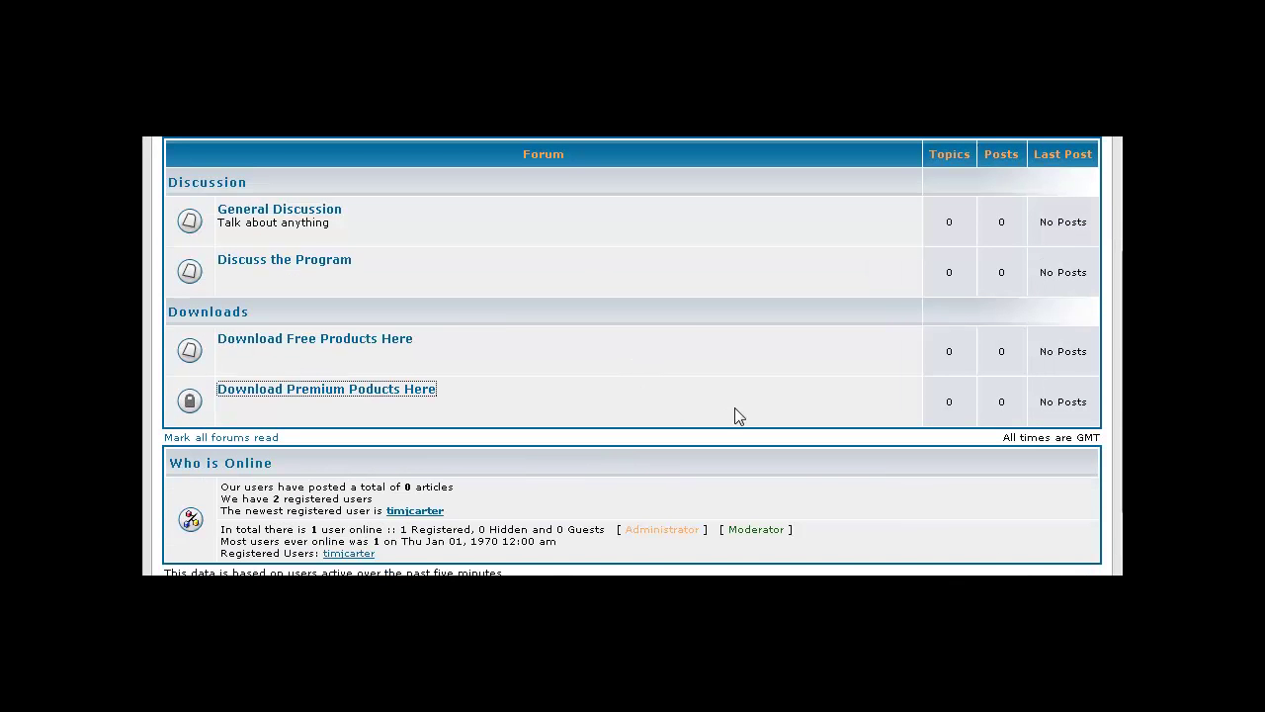
scroll(599, 455, up, 3)
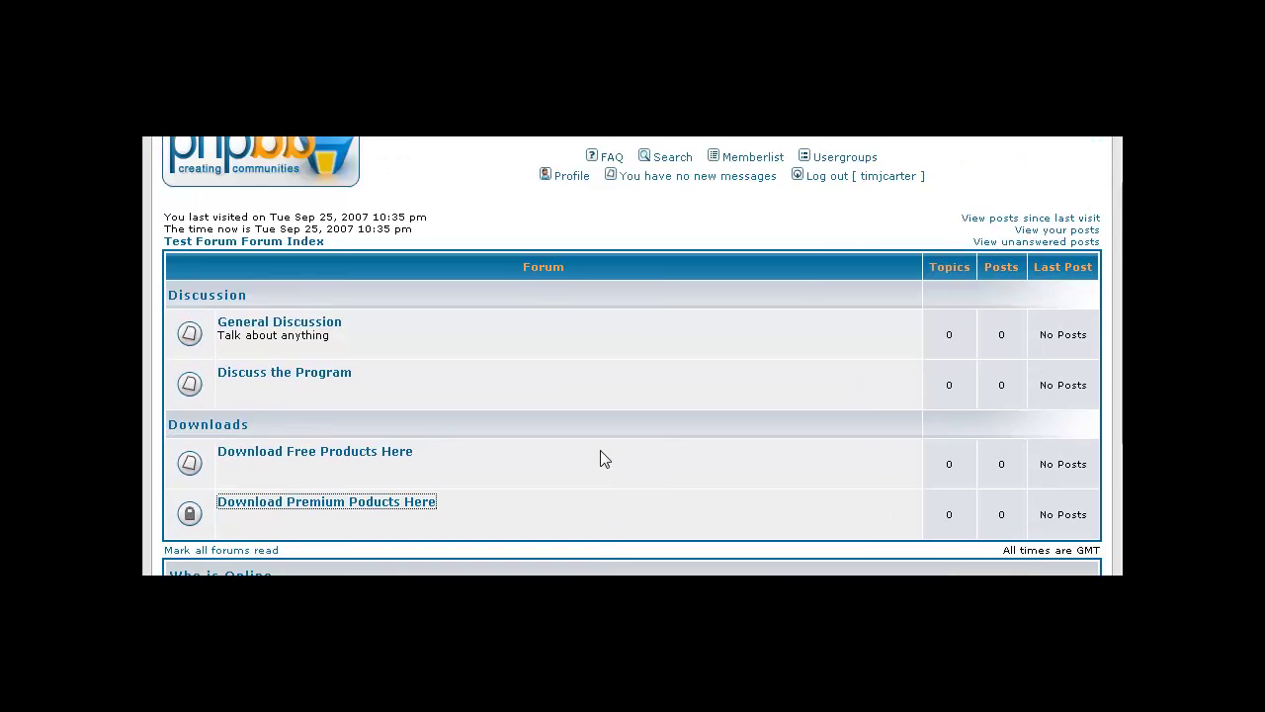
scroll(574, 423, down, 2)
scroll(672, 420, down, 1)
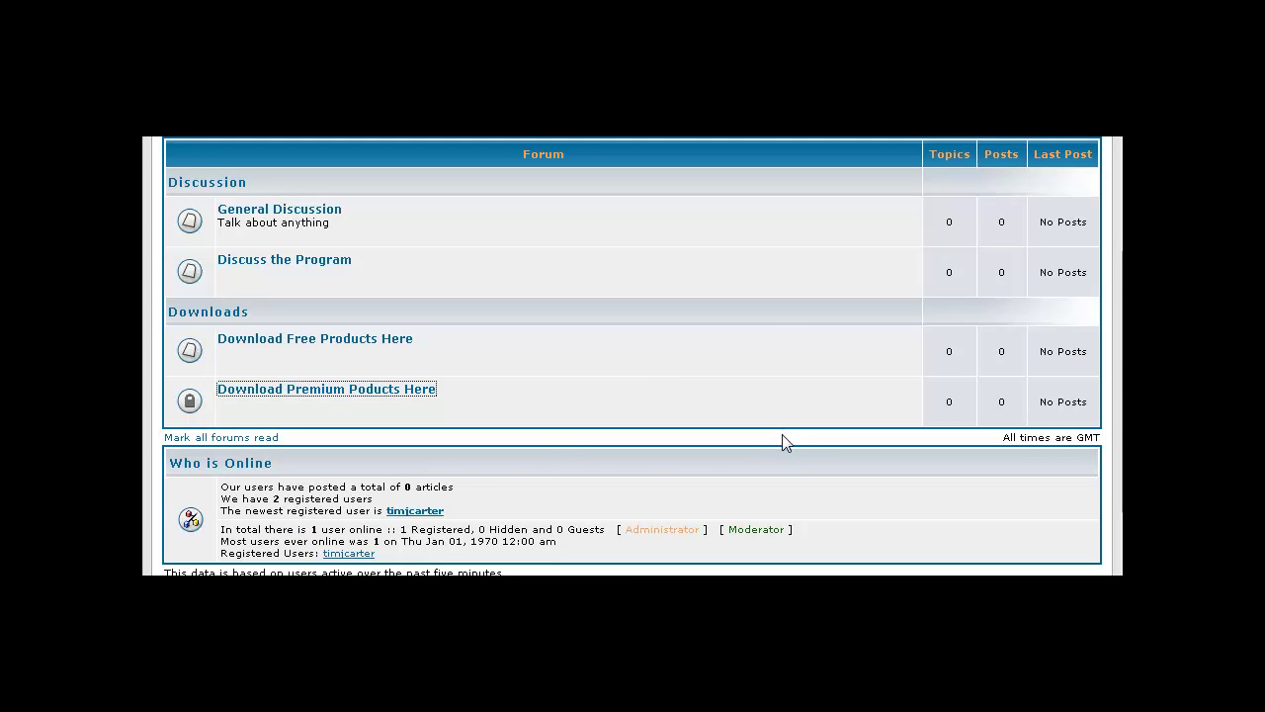
scroll(777, 436, up, 3)
scroll(587, 369, down, 1)
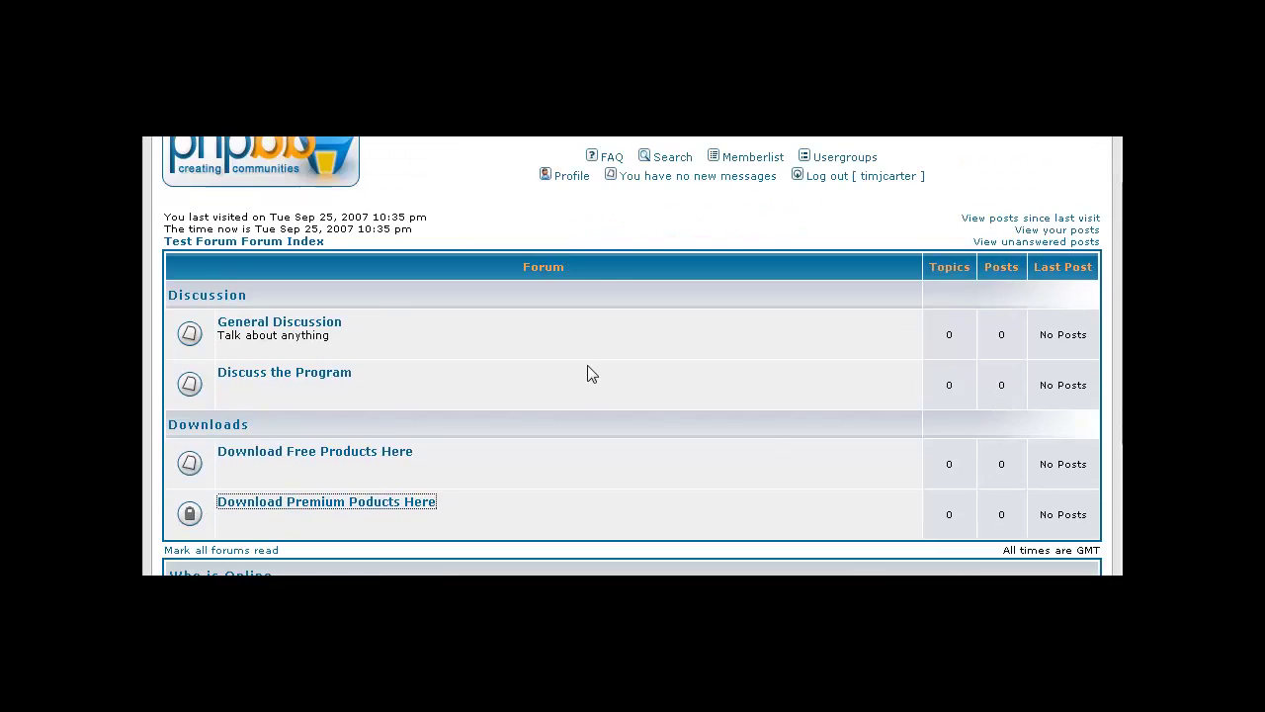
Log out of the member account and log in with the administrator's username and password, without having the browser remember the password
scroll(831, 382, up, 1)
click(840, 234)
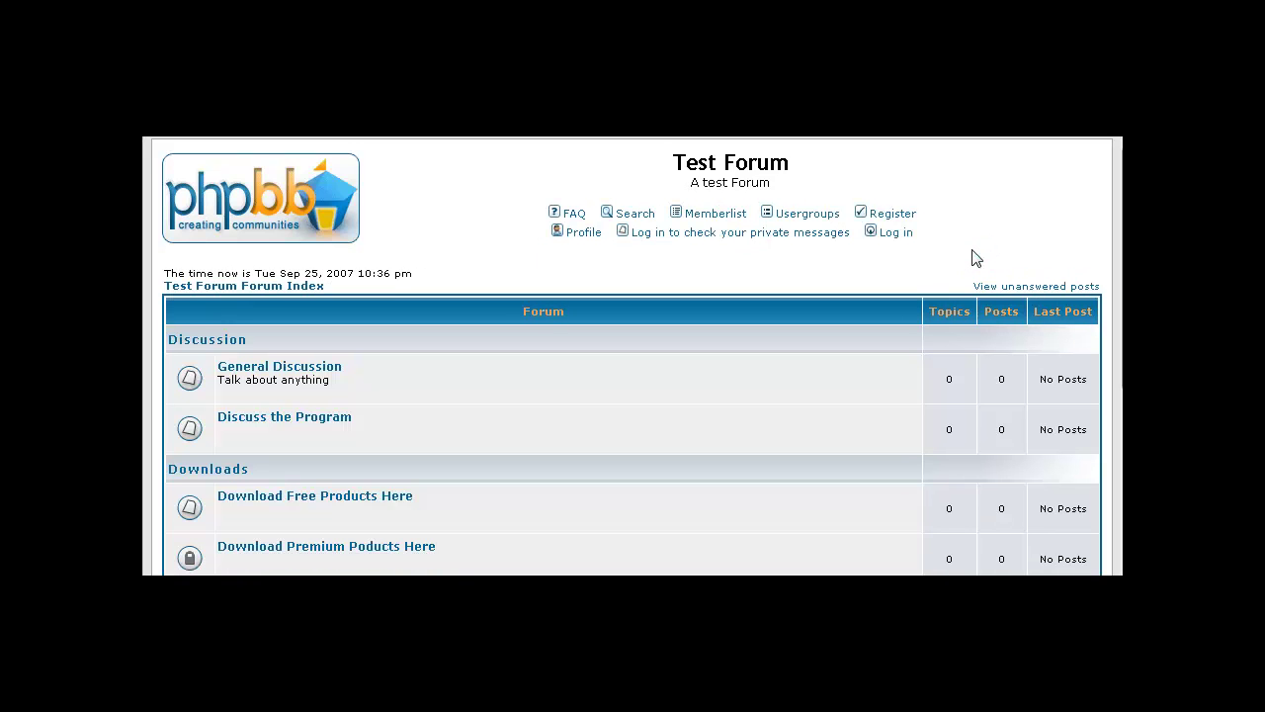
click(895, 235)
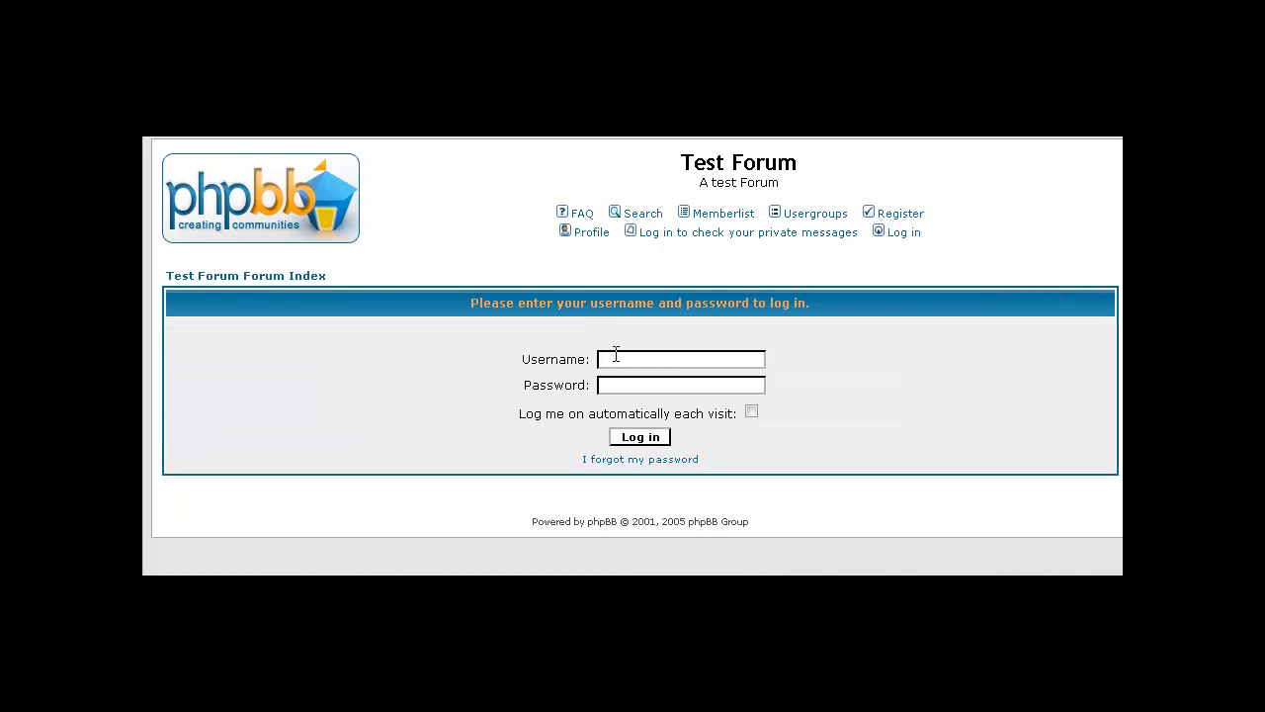
text(tim)
key(Down)
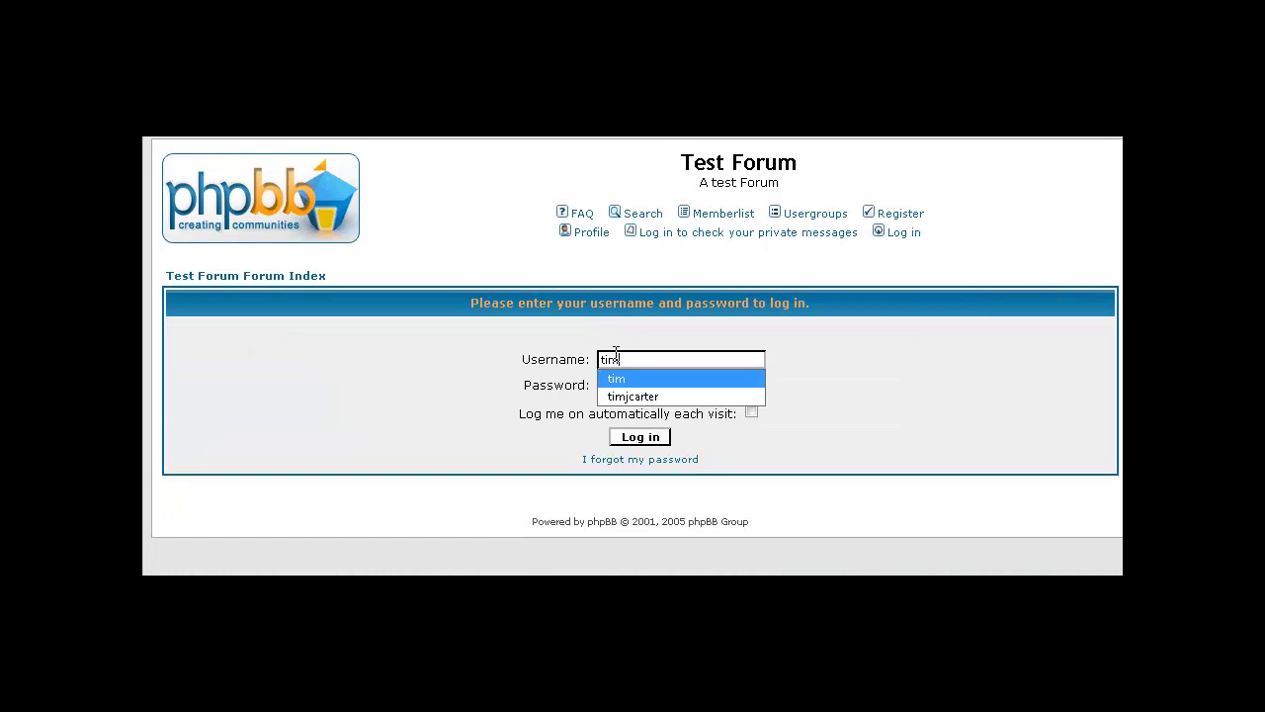
key(Tab)
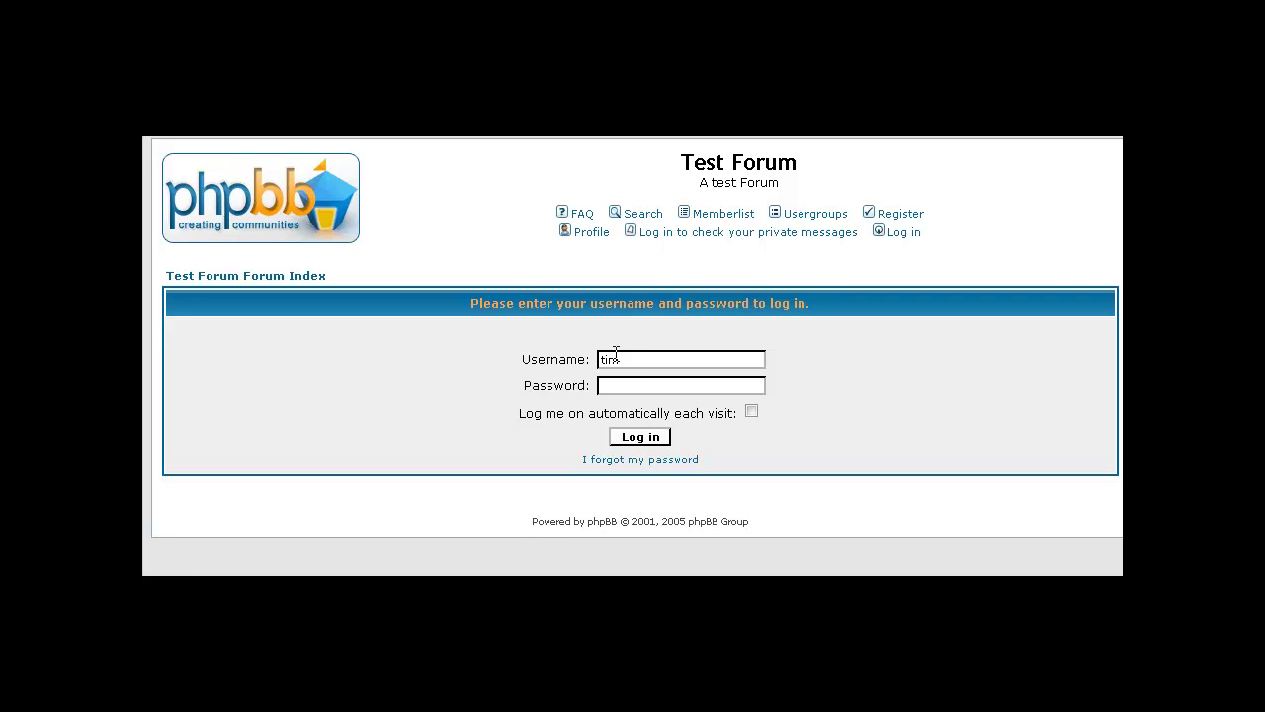
key(Return)
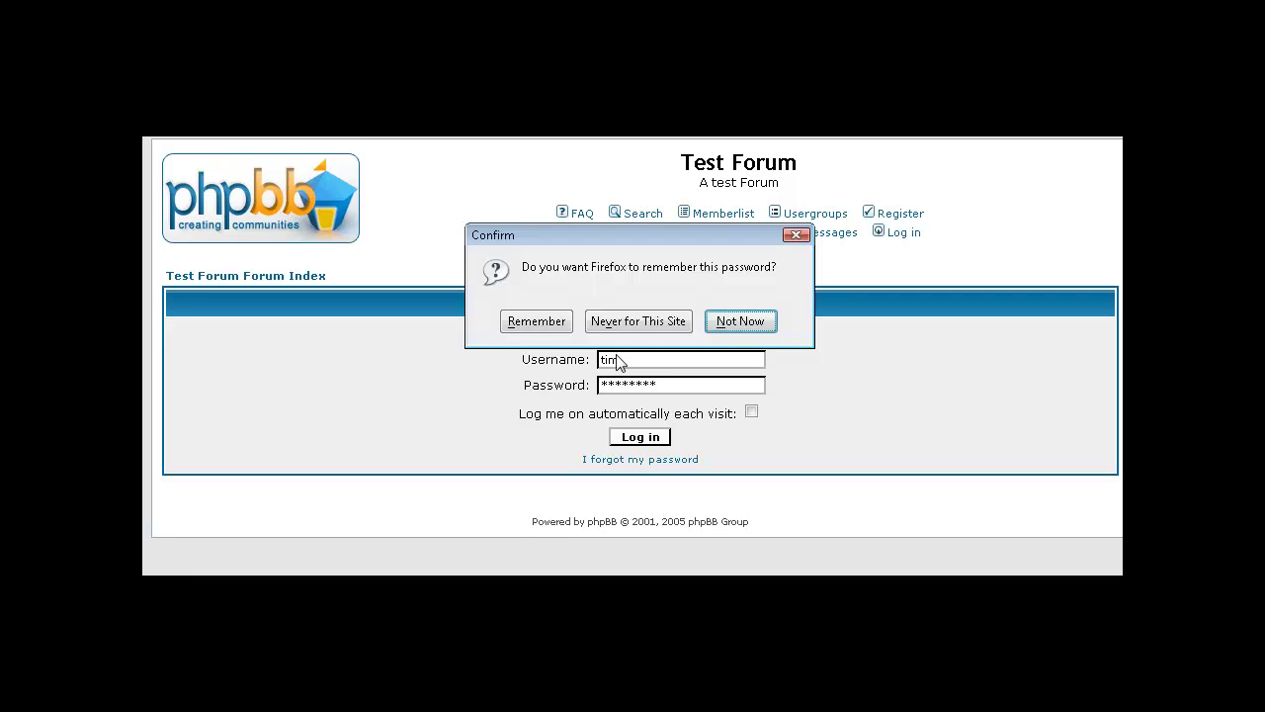
key(Escape)
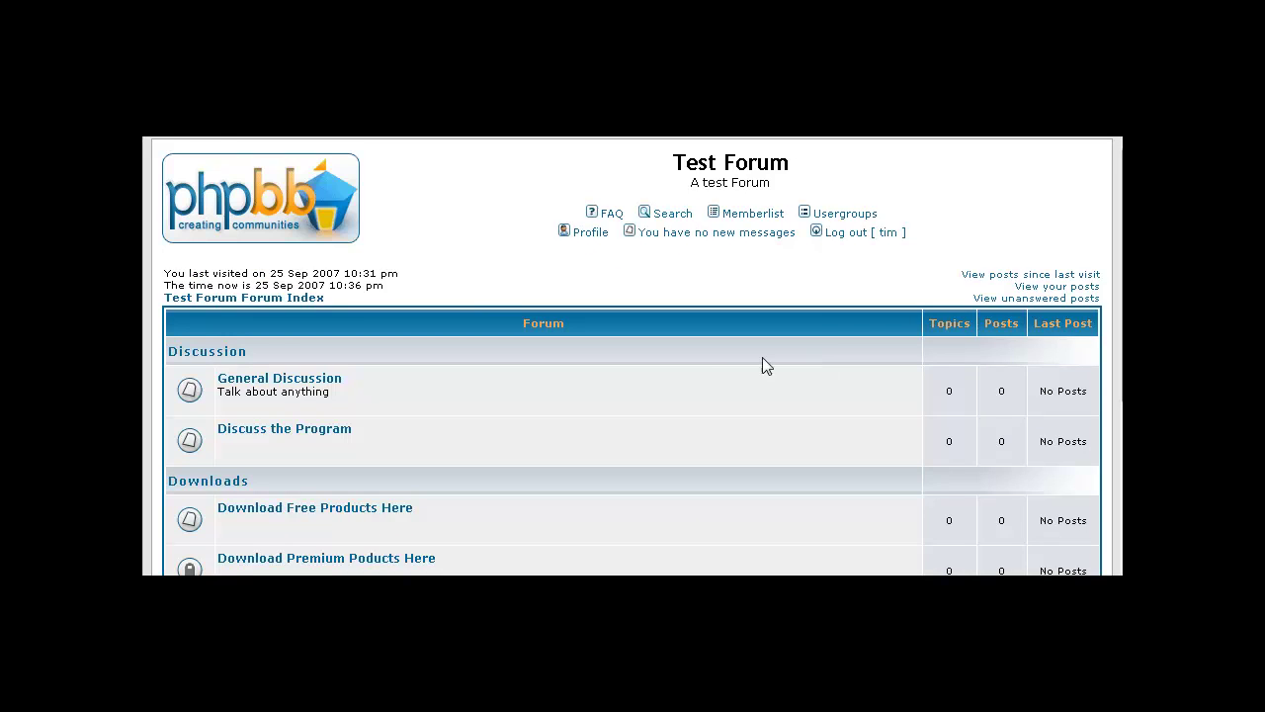
View the Download Premium Poducts Here forum as the administrator and return to the forum index
scroll(703, 365, down, 5)
scroll(702, 365, up, 3)
scroll(704, 364, down, 1)
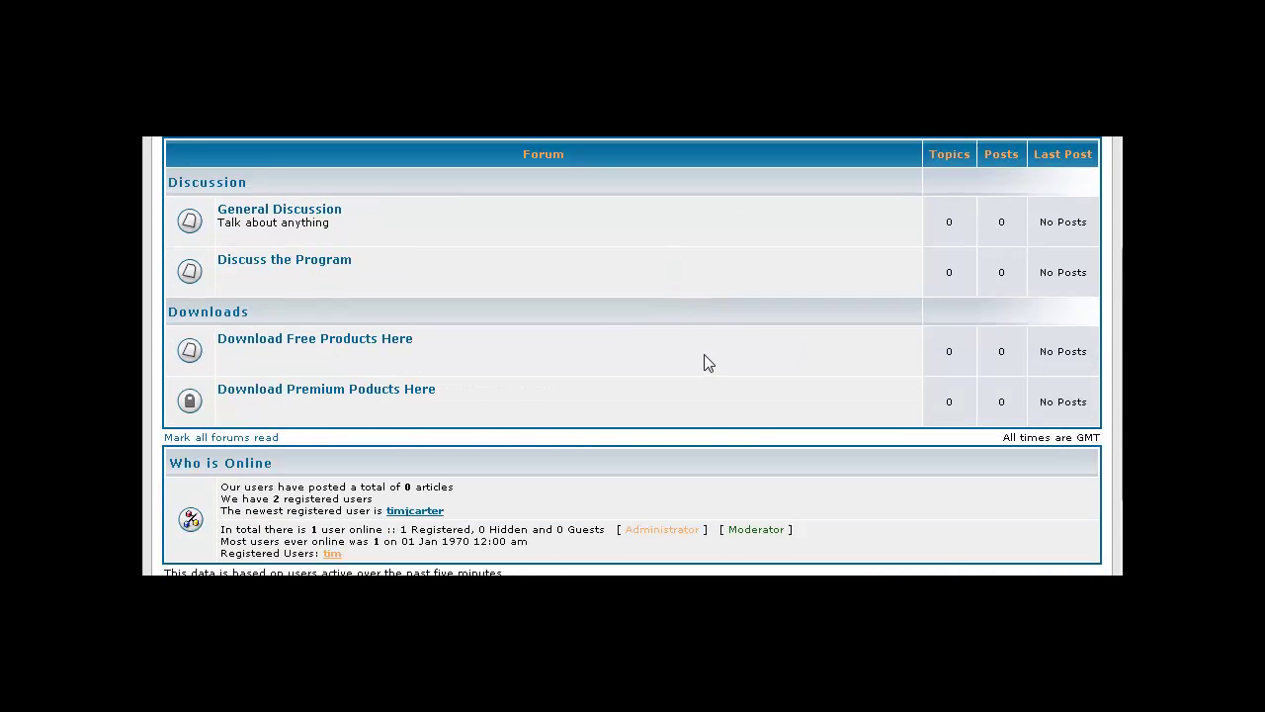
click(396, 389)
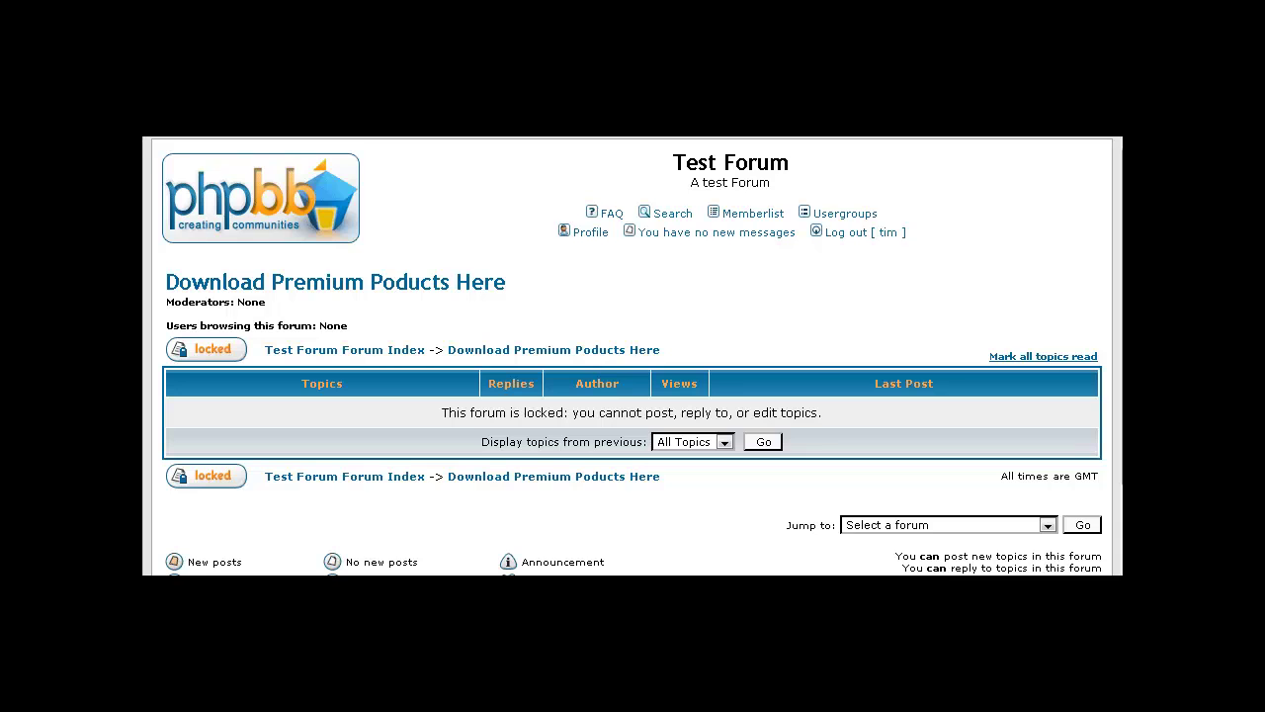
key(alt+Left)
Go to the Administration Panel and re-authenticate by entering the administrator password
scroll(469, 333, up, 2)
scroll(487, 327, down, 4)
scroll(649, 317, up, 5)
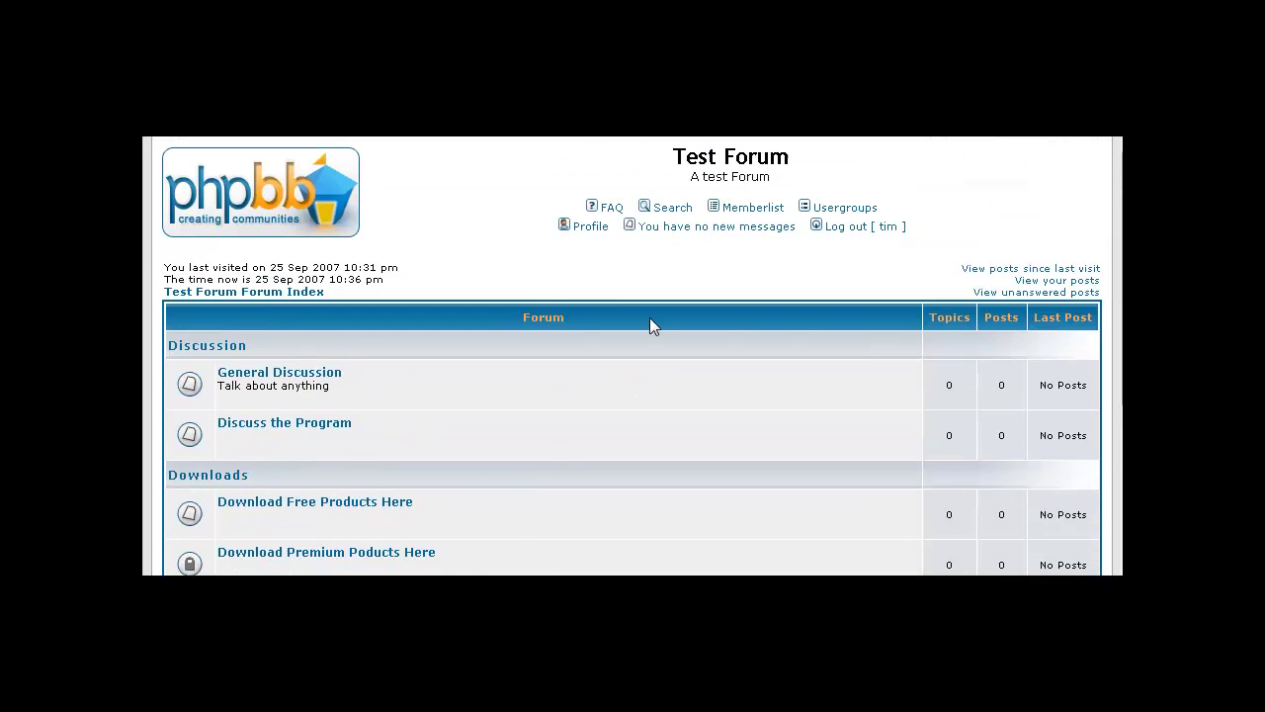
scroll(748, 318, down, 5)
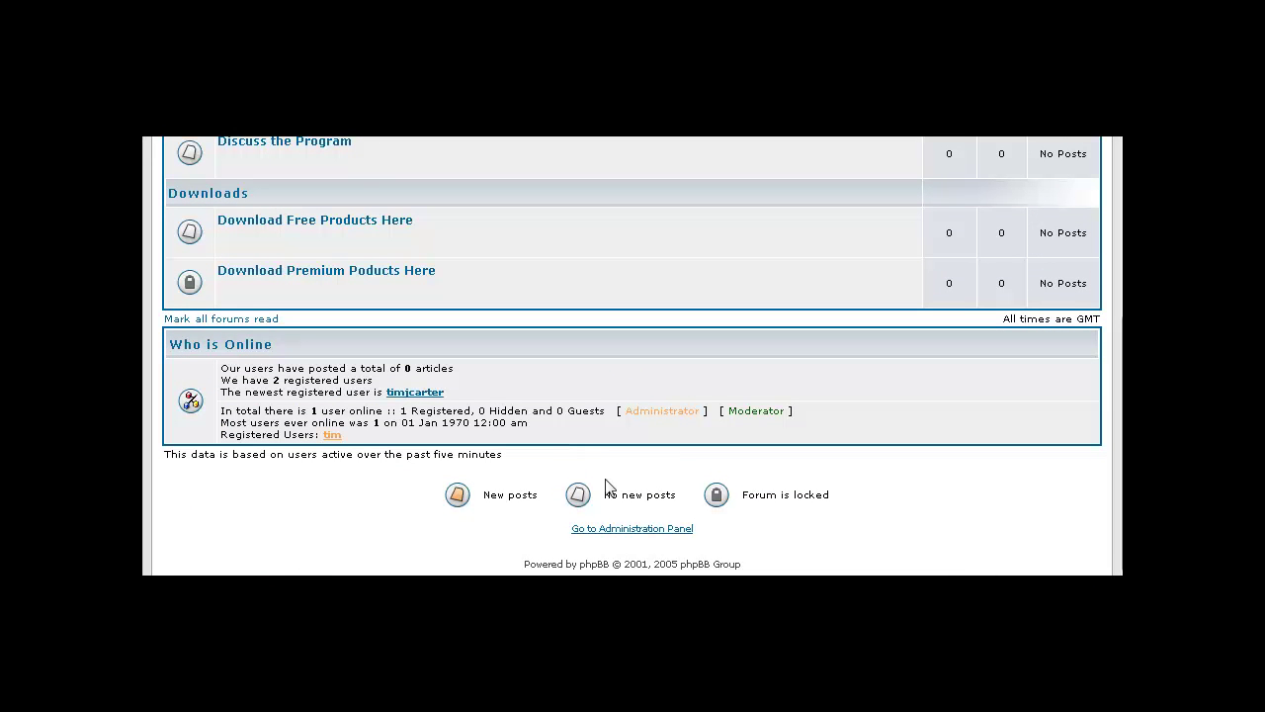
click(628, 530)
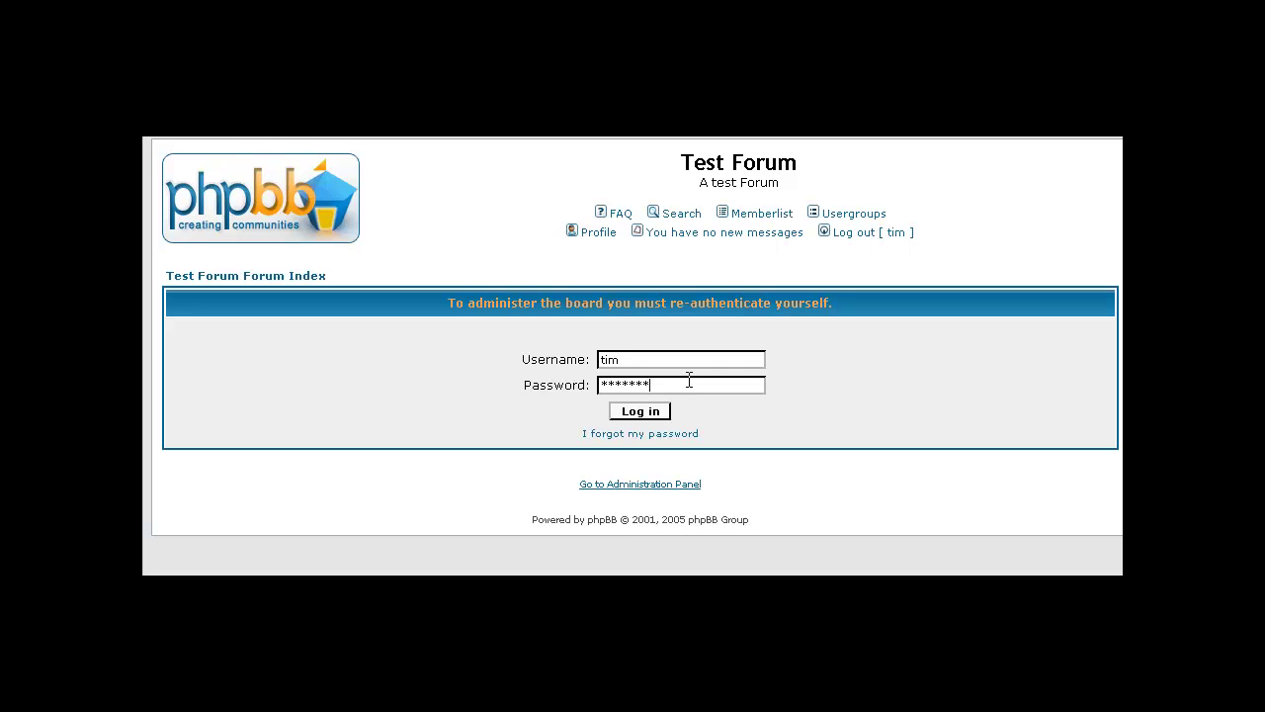
key(Return)
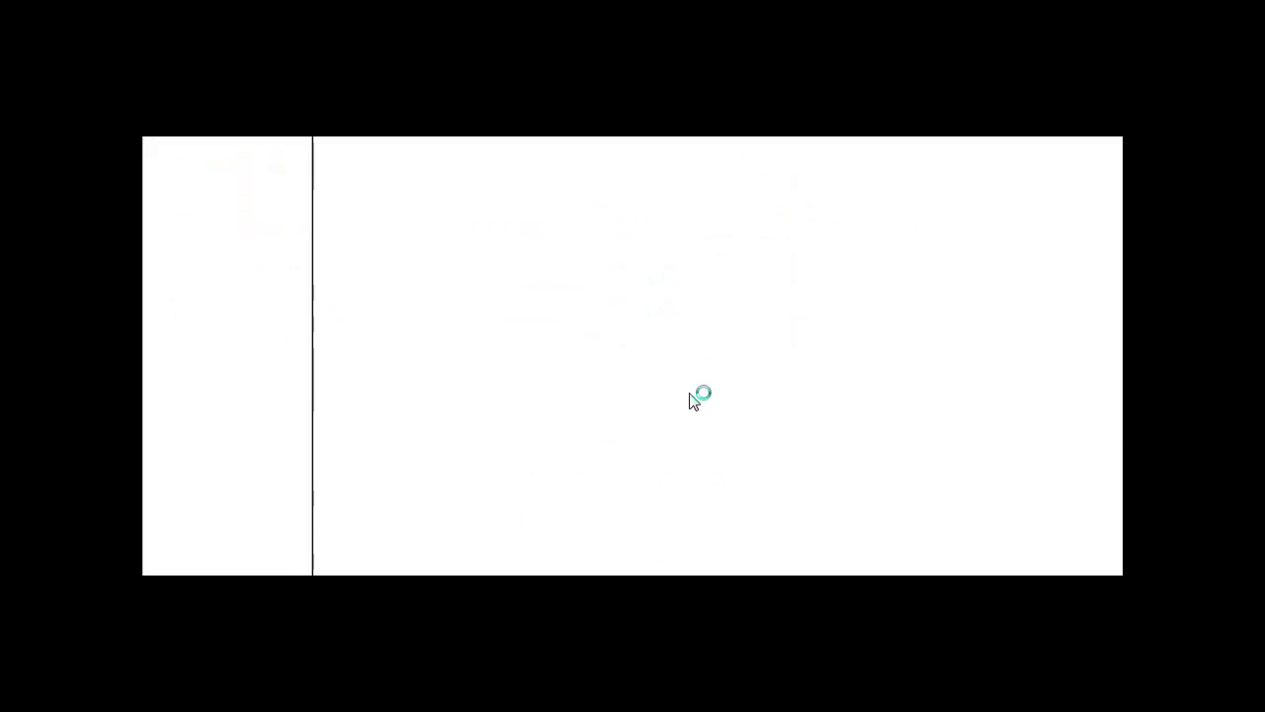
Open the Management page under User Admin in the administration area
scroll(387, 392, down, 1)
scroll(387, 392, down, 1)
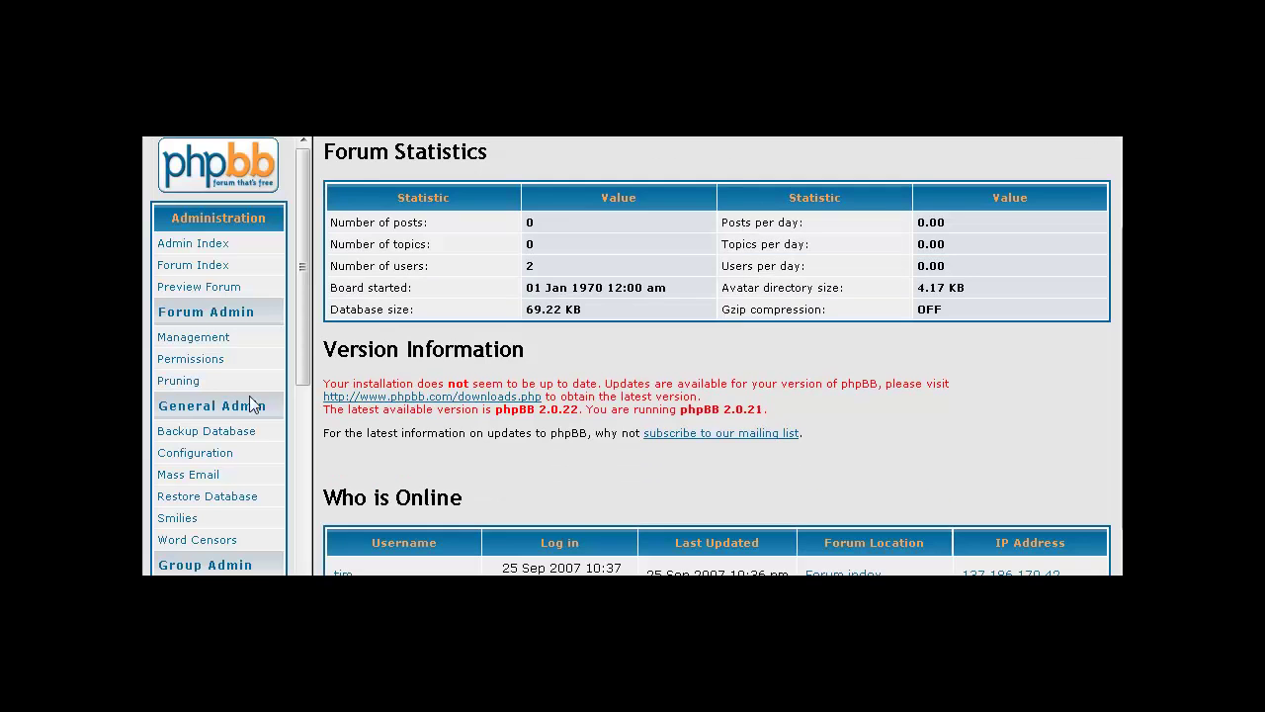
scroll(260, 404, down, 3)
scroll(291, 356, down, 3)
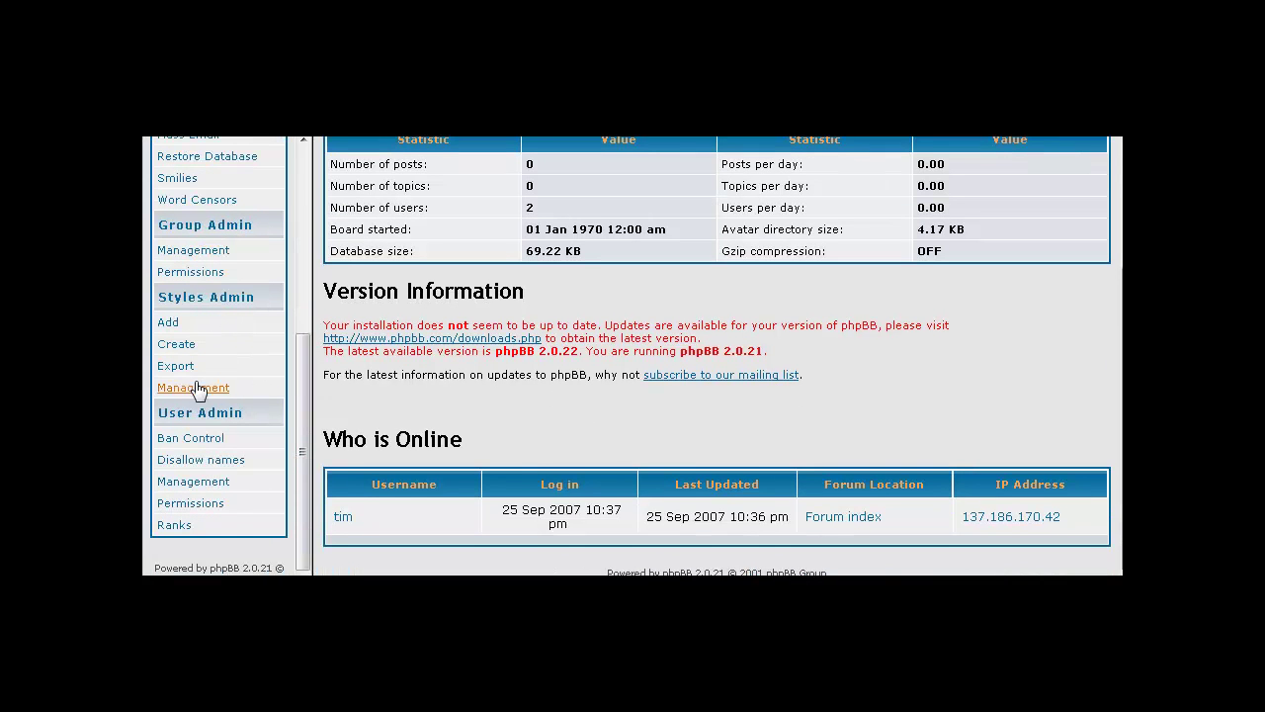
click(210, 489)
text(t)
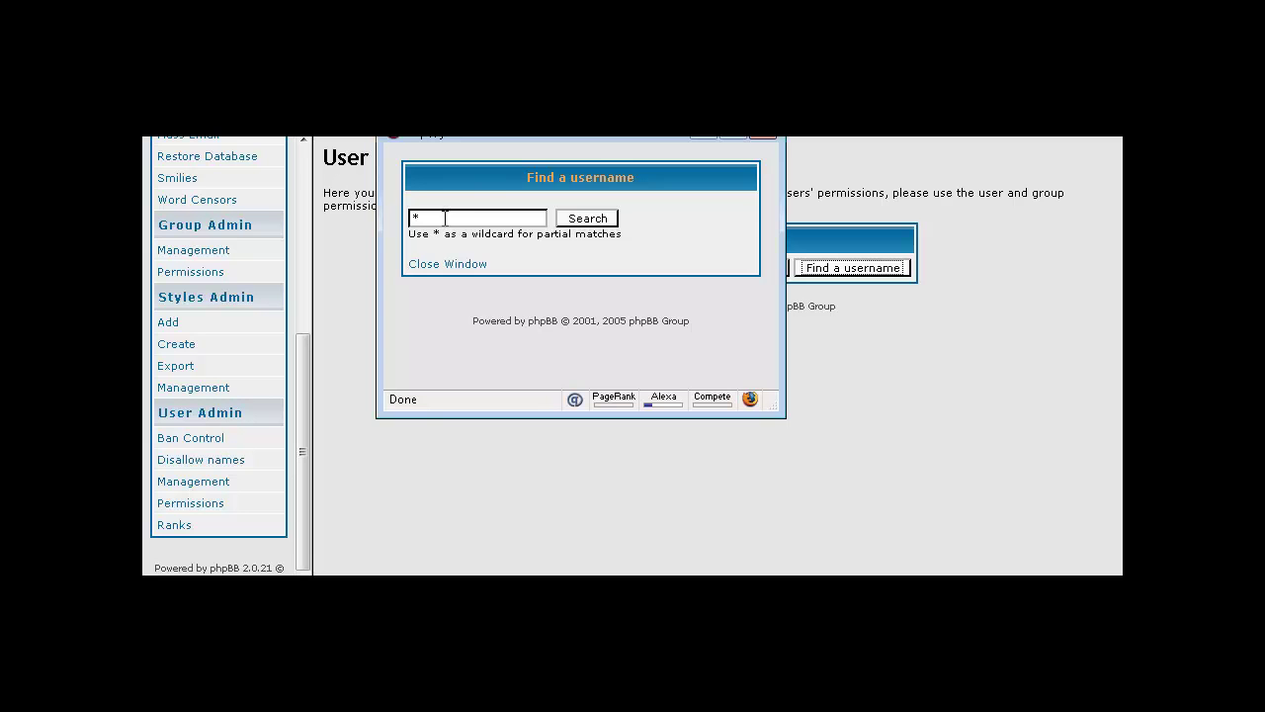
click(587, 219)
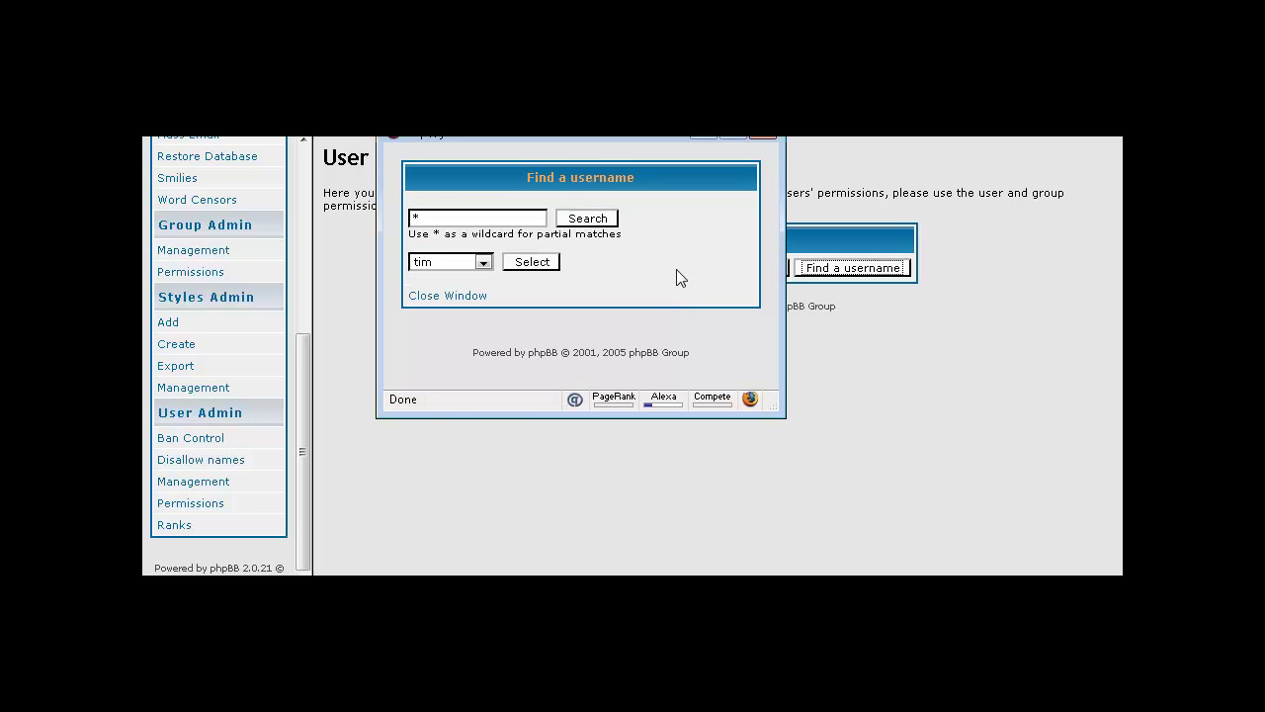
click(482, 262)
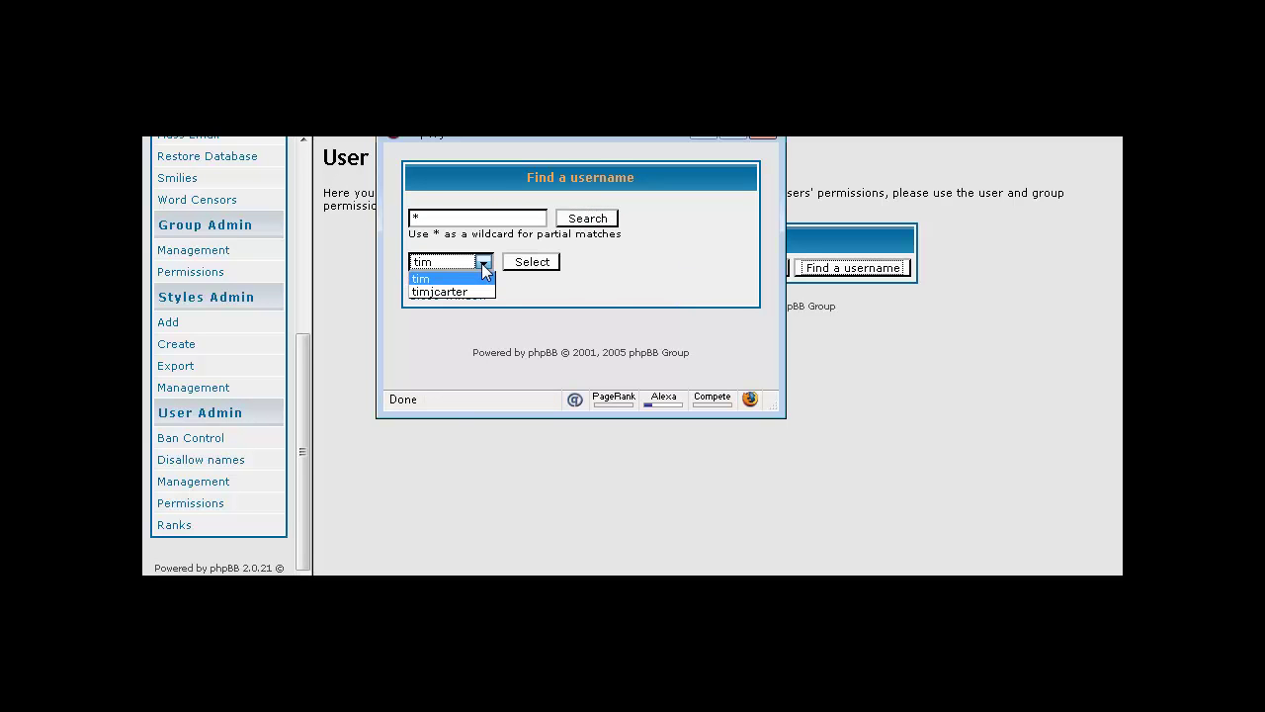
click(483, 262)
click(440, 295)
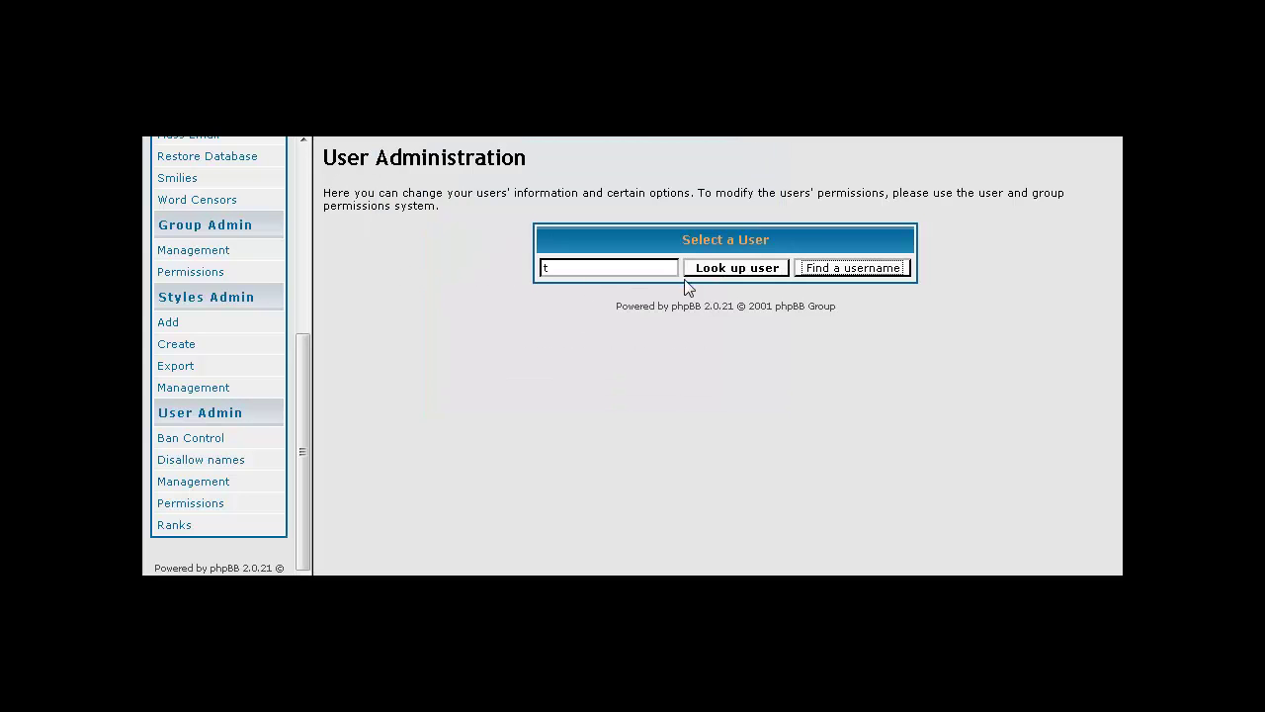
Find all usernames with the wildcard *, select the administrator's username and look up that user's record
double_click(606, 269)
click(838, 269)
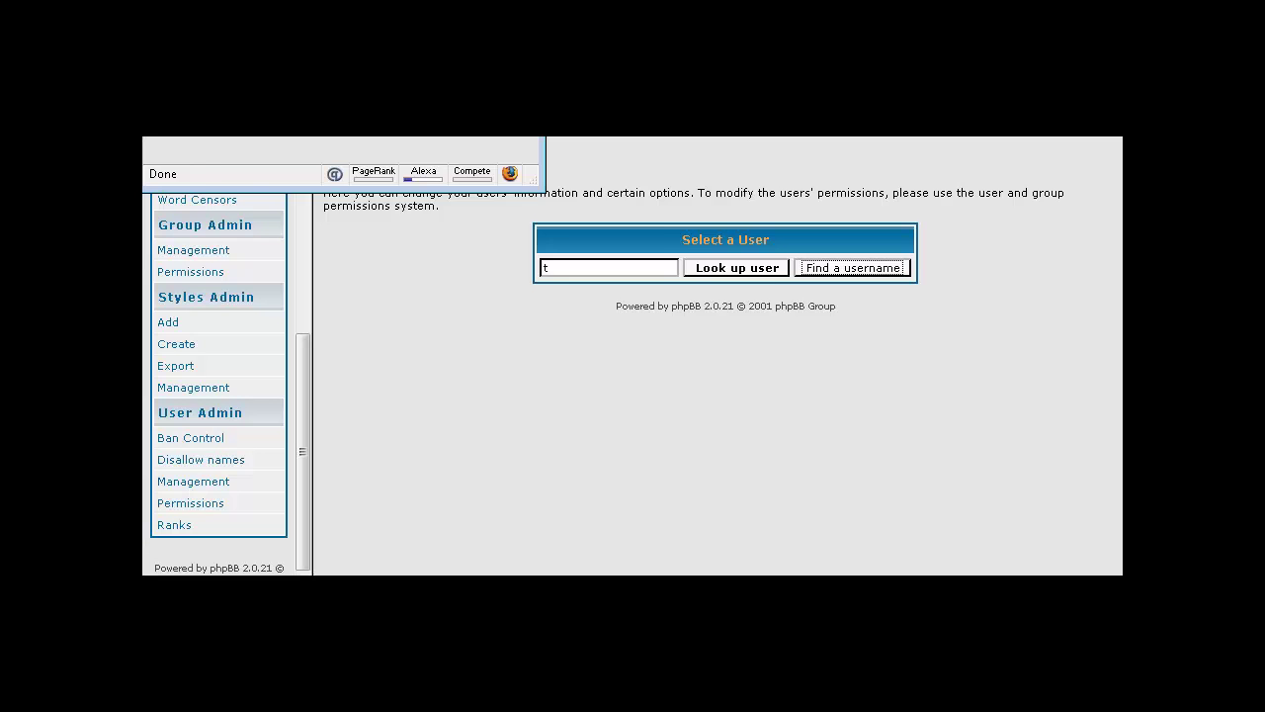
click(410, 287)
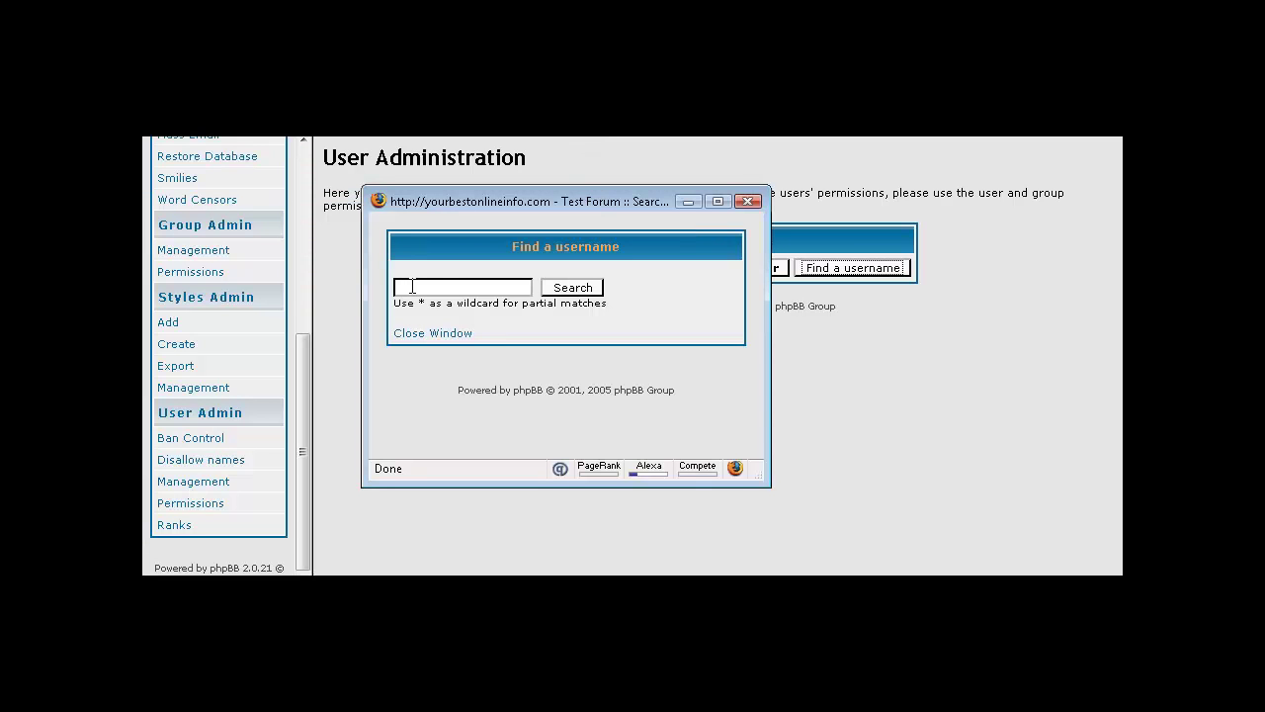
text(*)
click(563, 287)
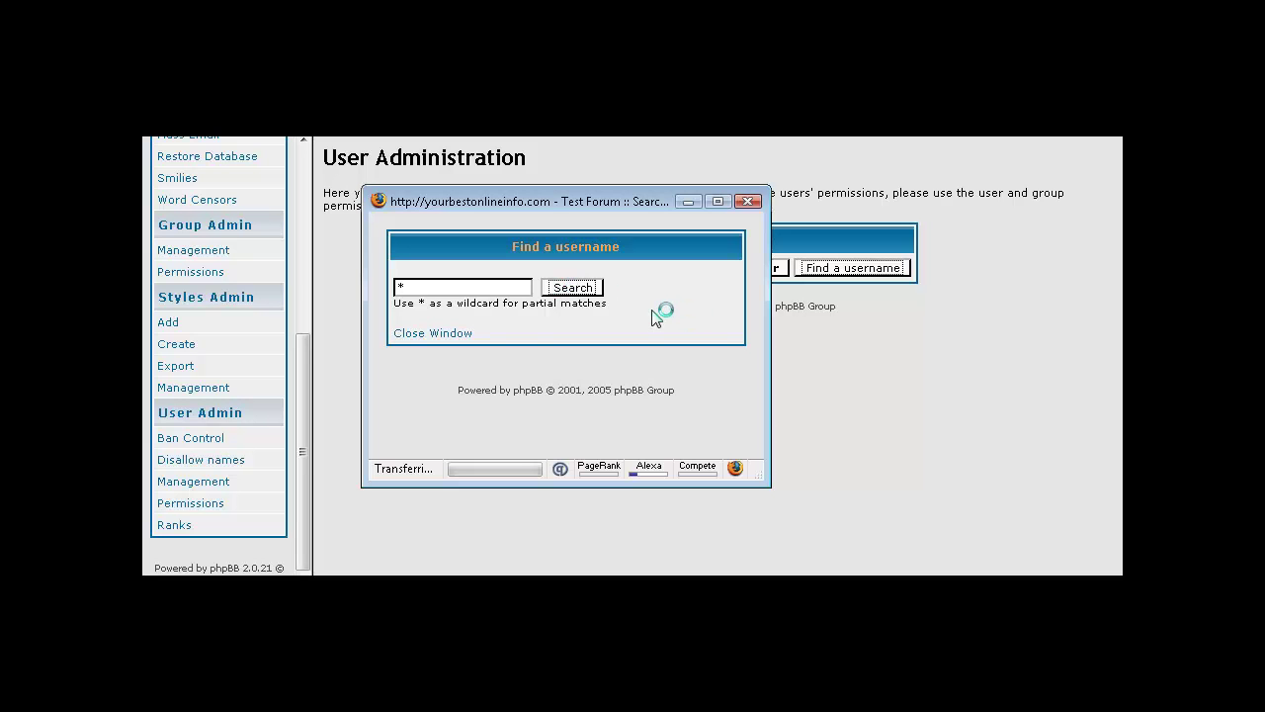
click(514, 332)
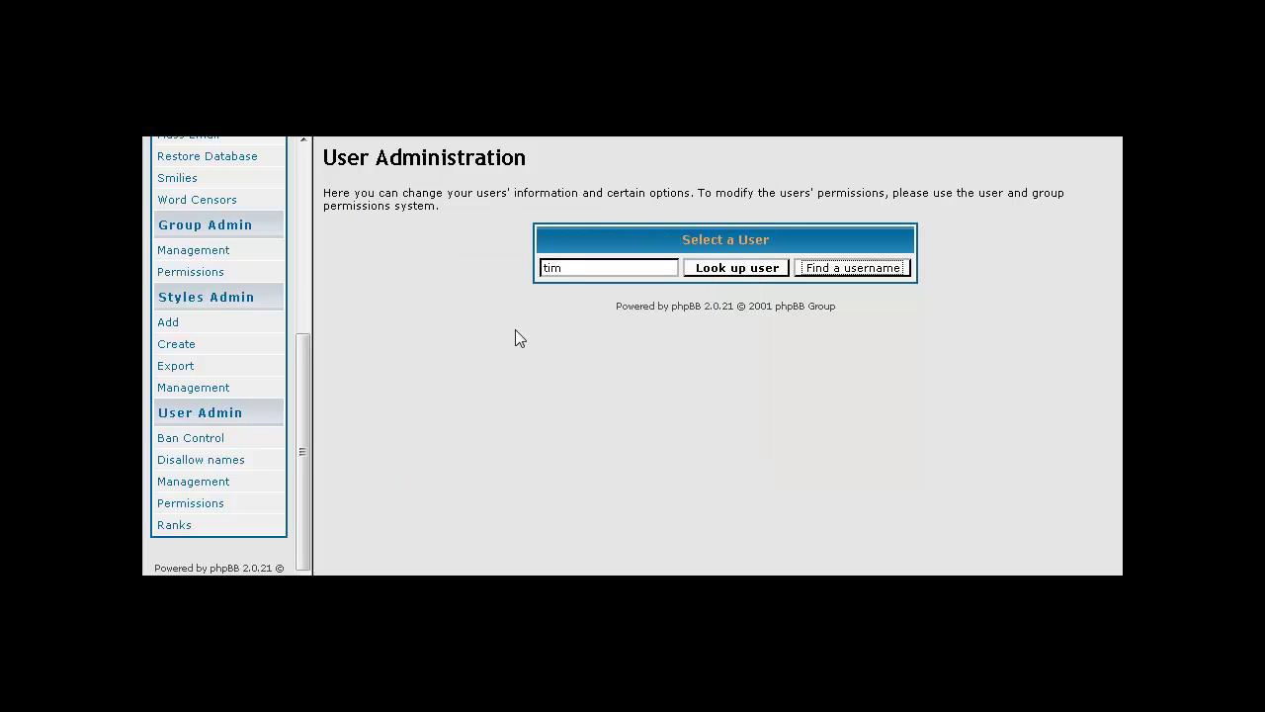
click(737, 268)
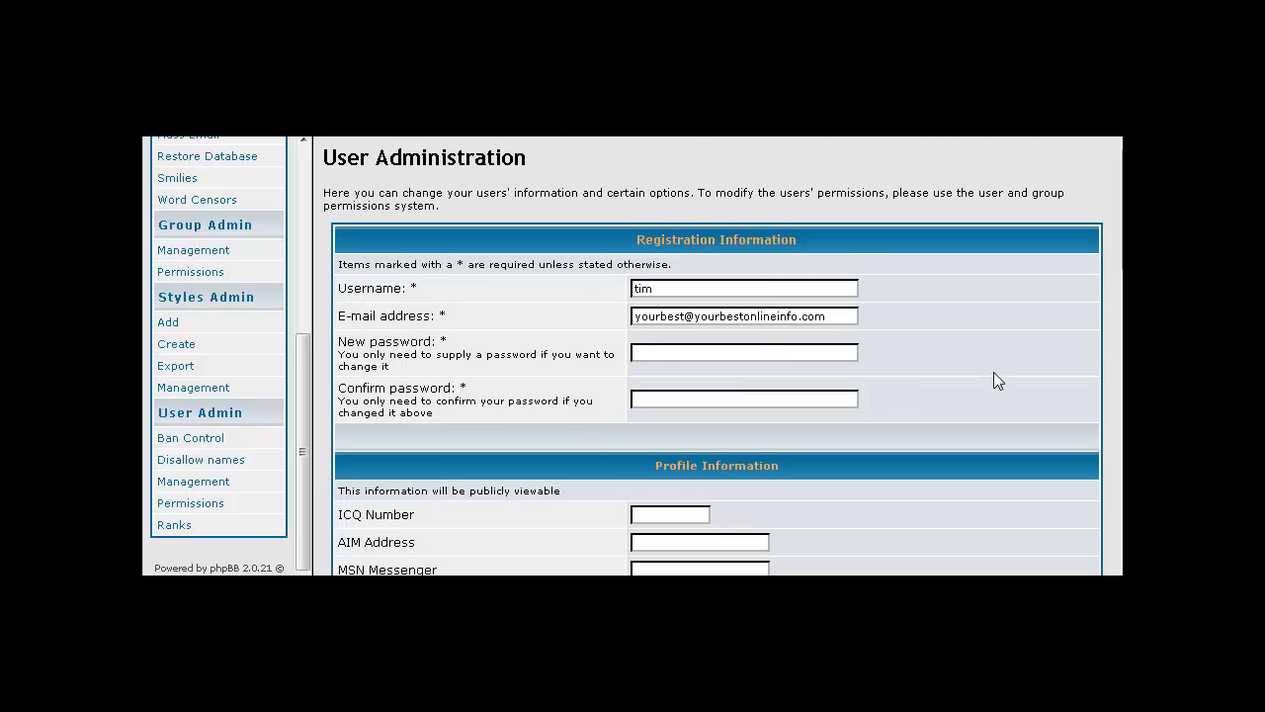
Examine the administrator account's profile information, preferences, avatar settings and special admin-only fields
scroll(993, 372, down, 5)
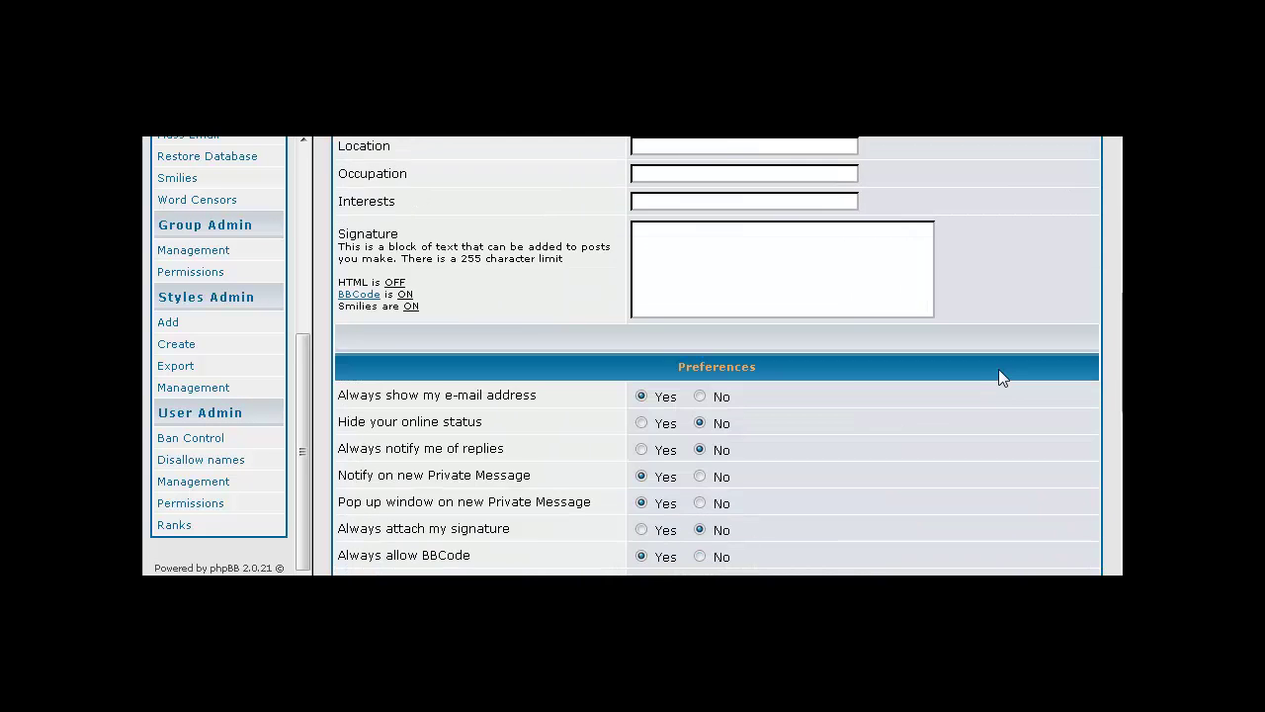
scroll(998, 375, down, 3)
scroll(997, 369, down, 4)
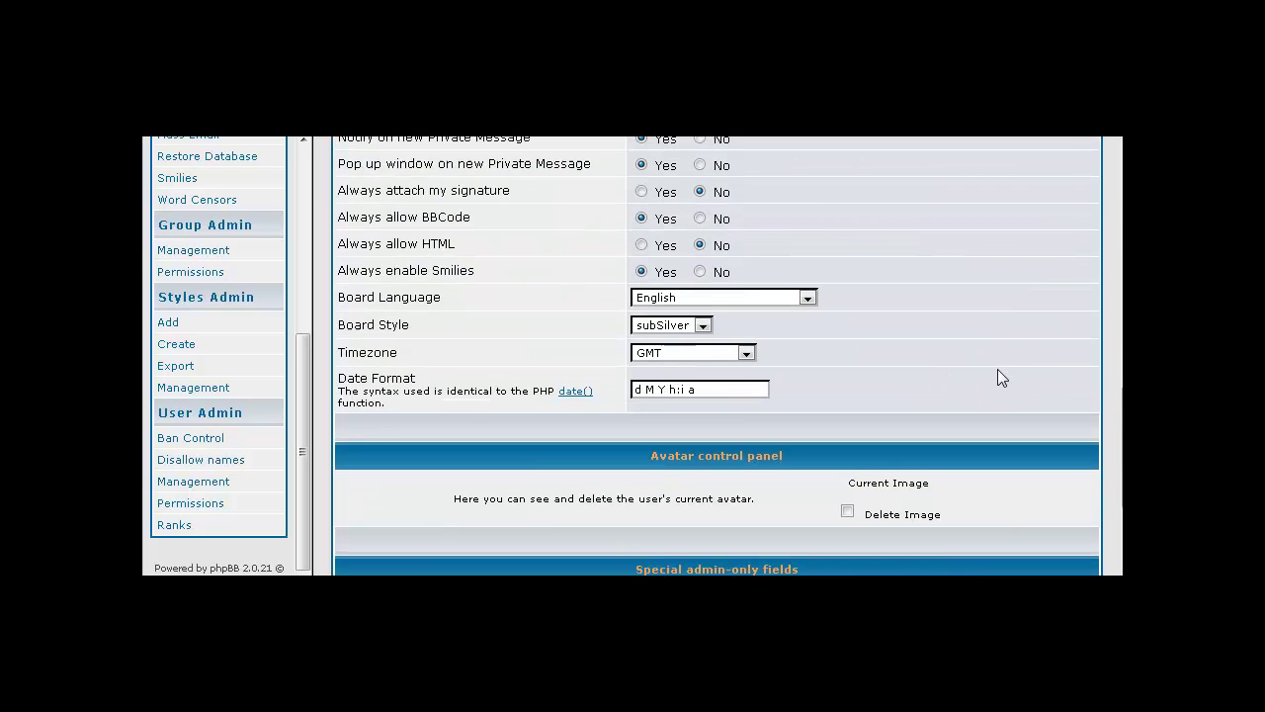
scroll(997, 376, down, 1)
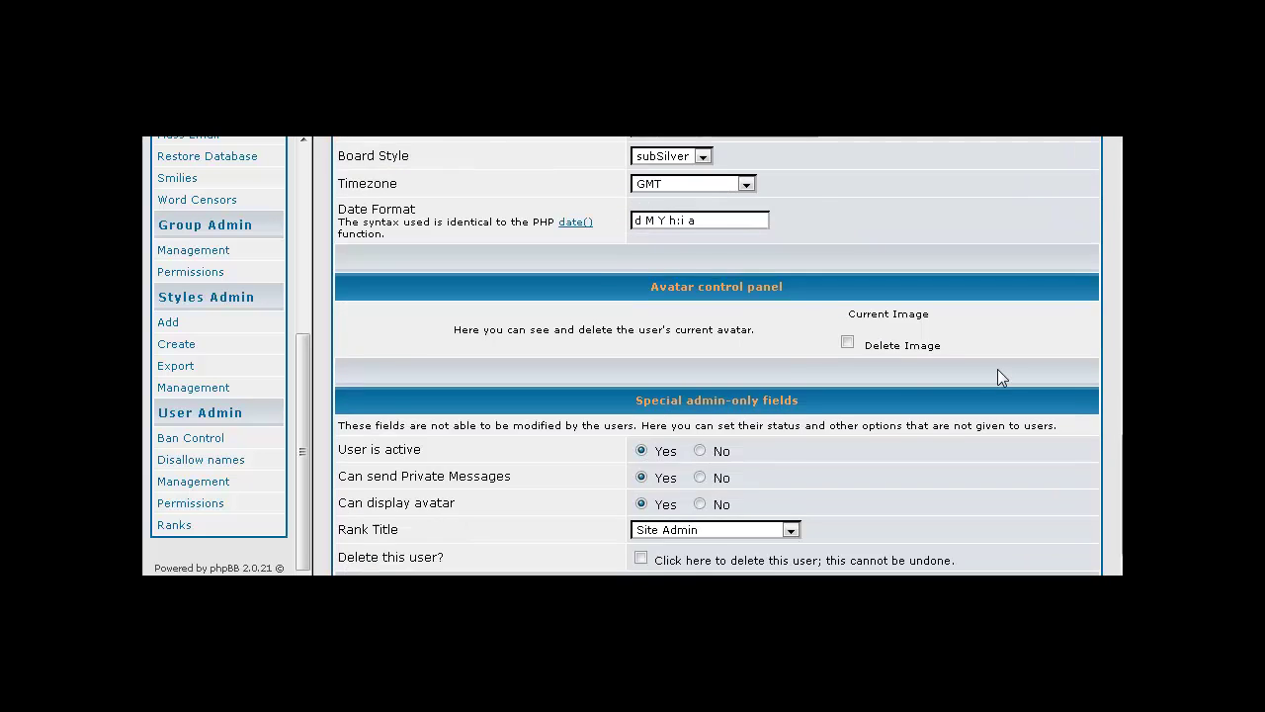
scroll(1001, 377, up, 6)
scroll(1001, 376, up, 5)
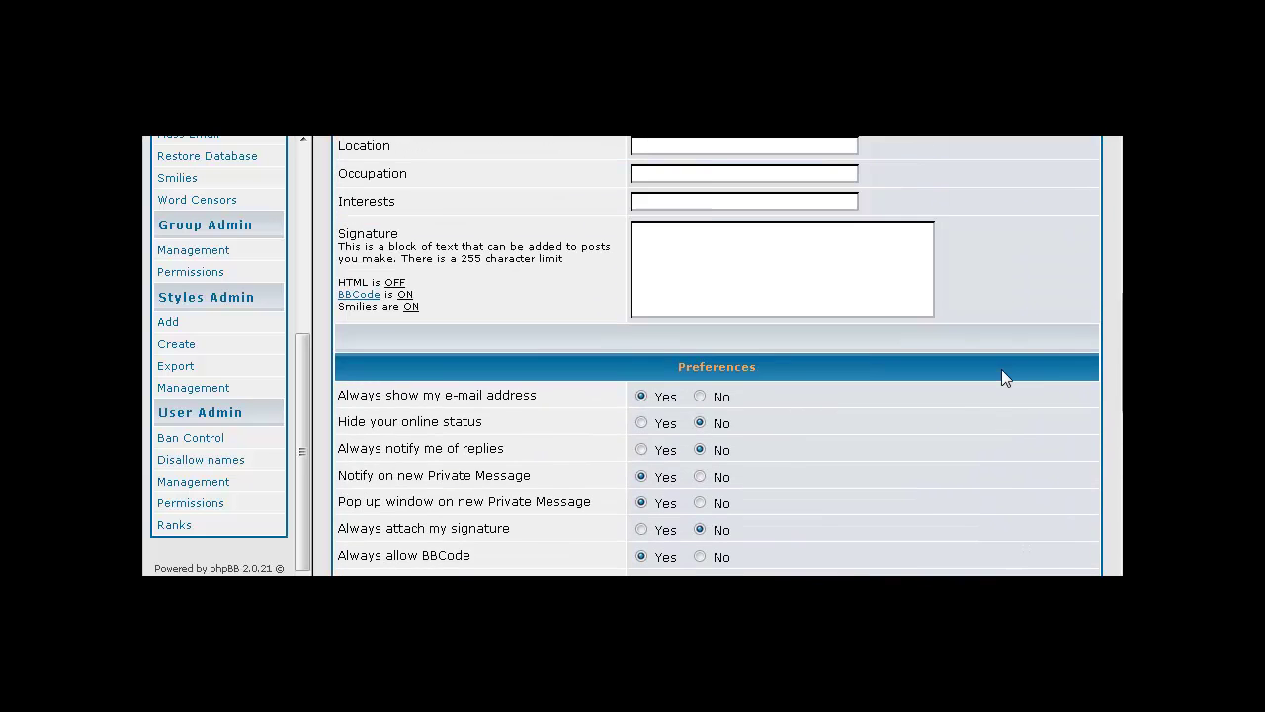
scroll(1001, 371, down, 6)
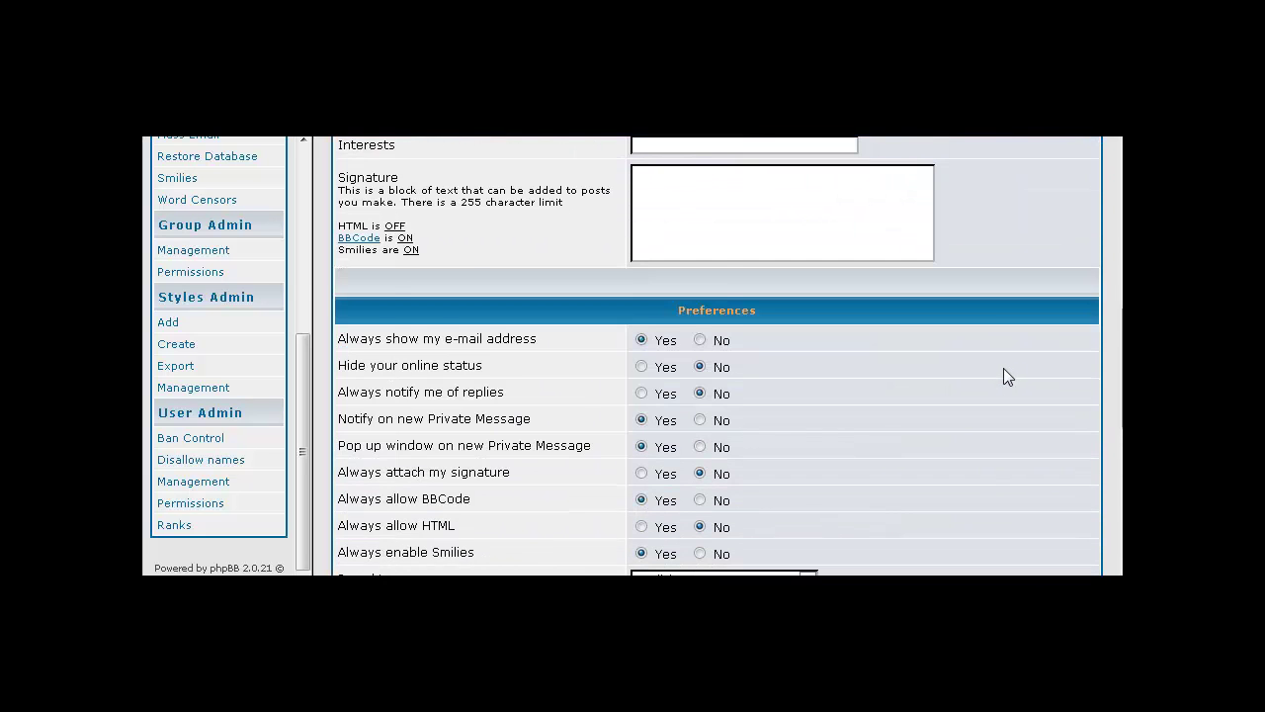
Review the account's registration, profile and preference settings, as well as the options reserved for administrators
scroll(1005, 375, up, 1)
scroll(1006, 374, down, 8)
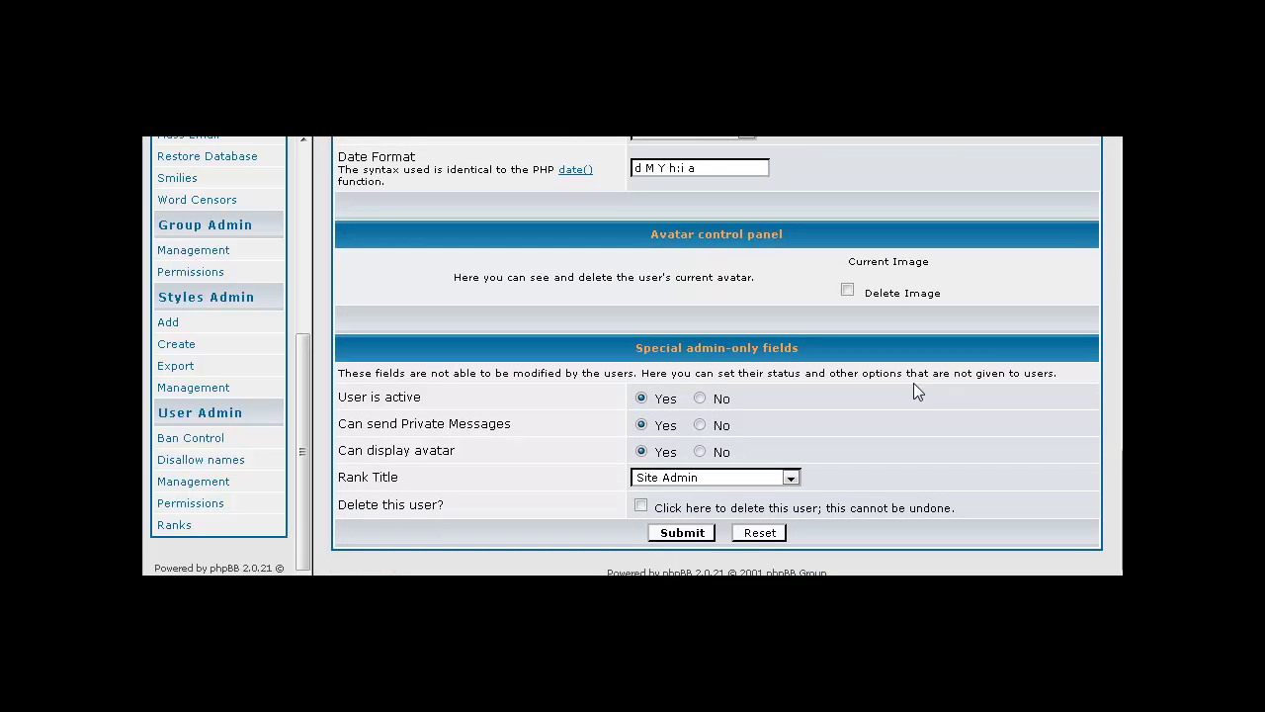
scroll(914, 382, up, 12)
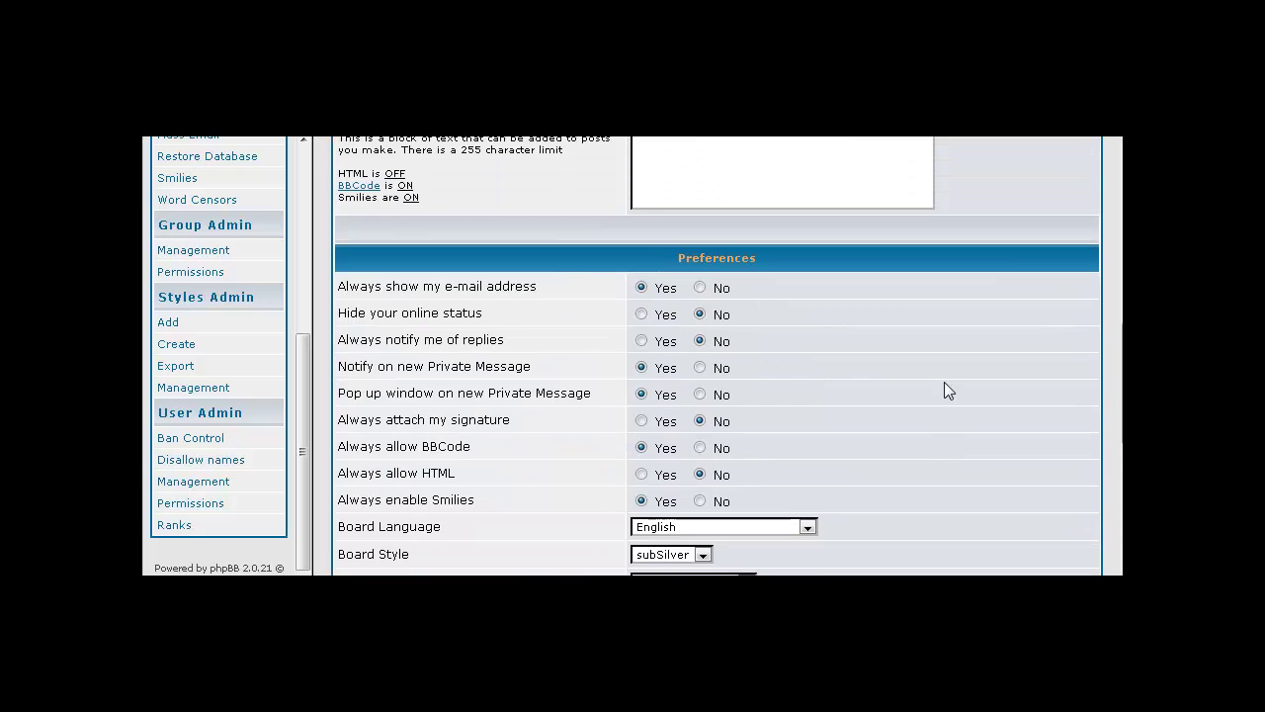
scroll(959, 389, up, 8)
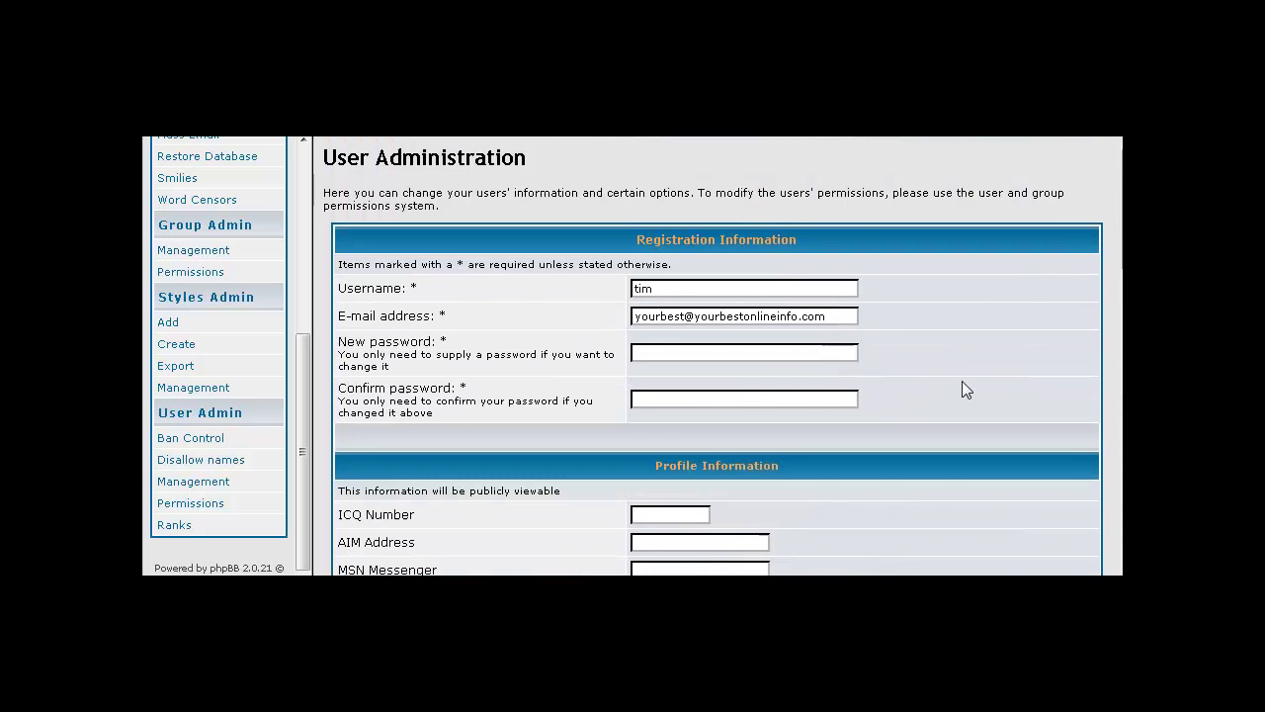
scroll(963, 383, down, 10)
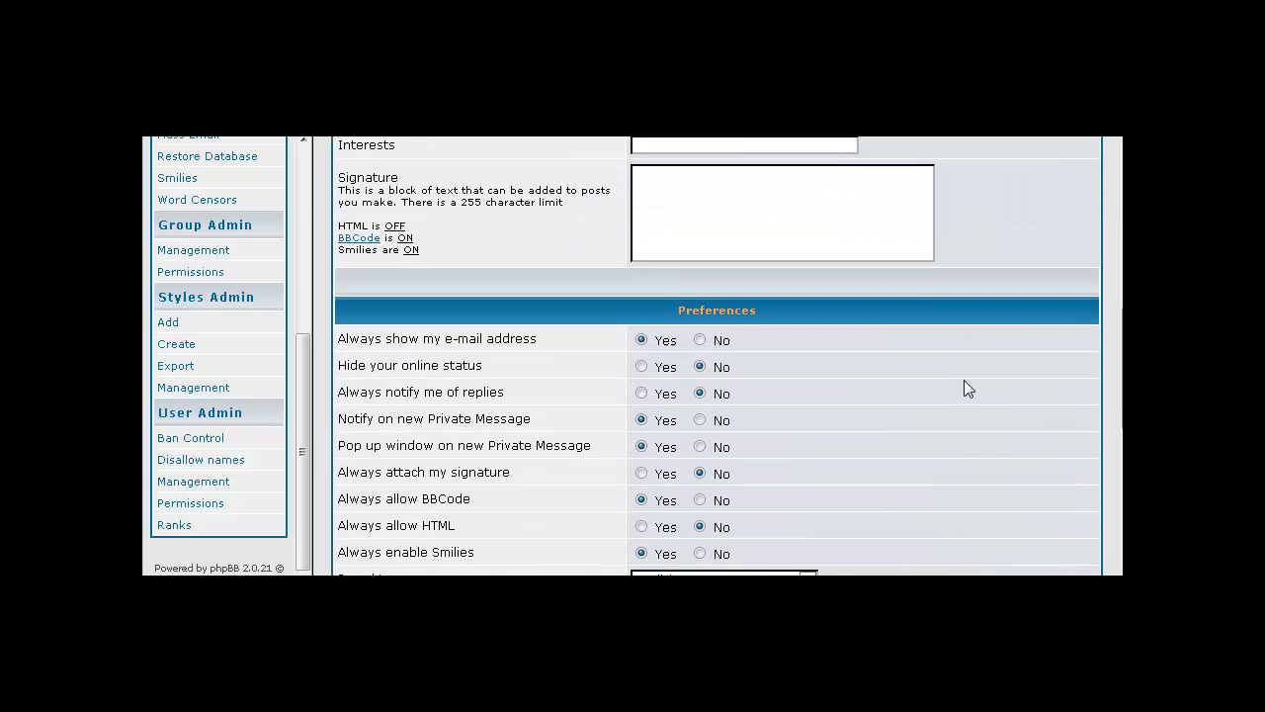
scroll(964, 379, down, 3)
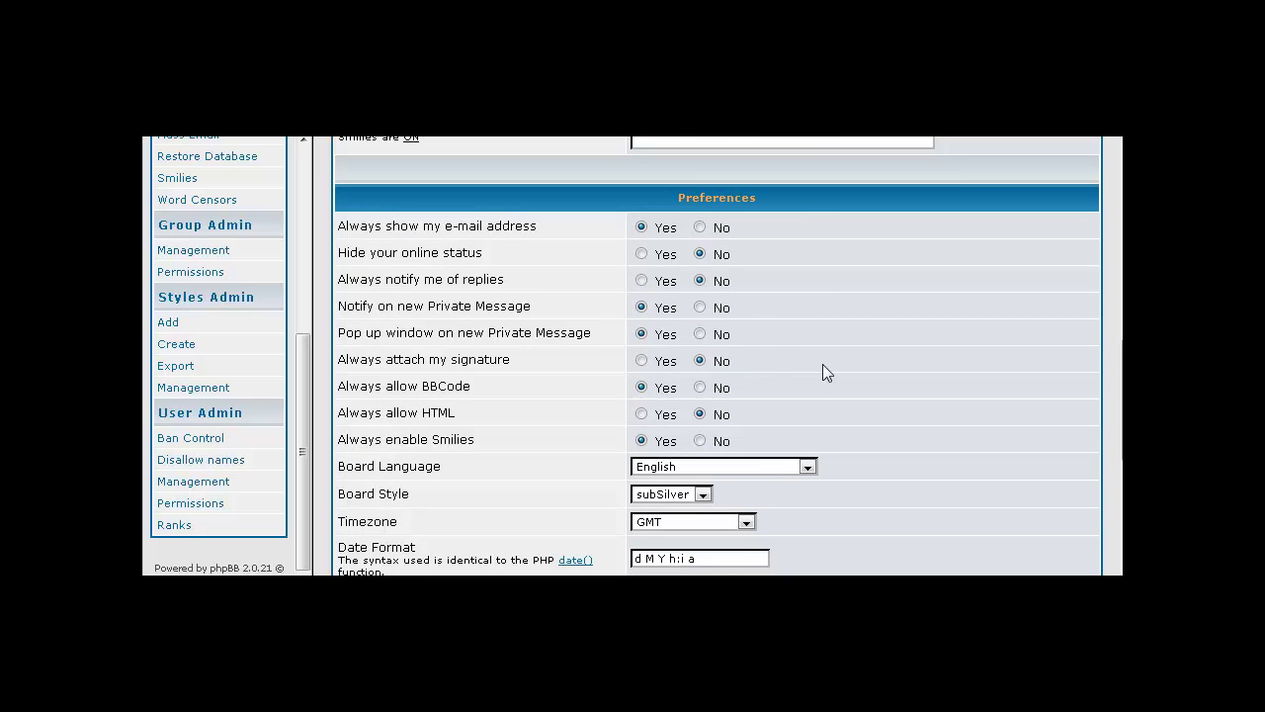
scroll(954, 367, down, 3)
scroll(954, 368, up, 18)
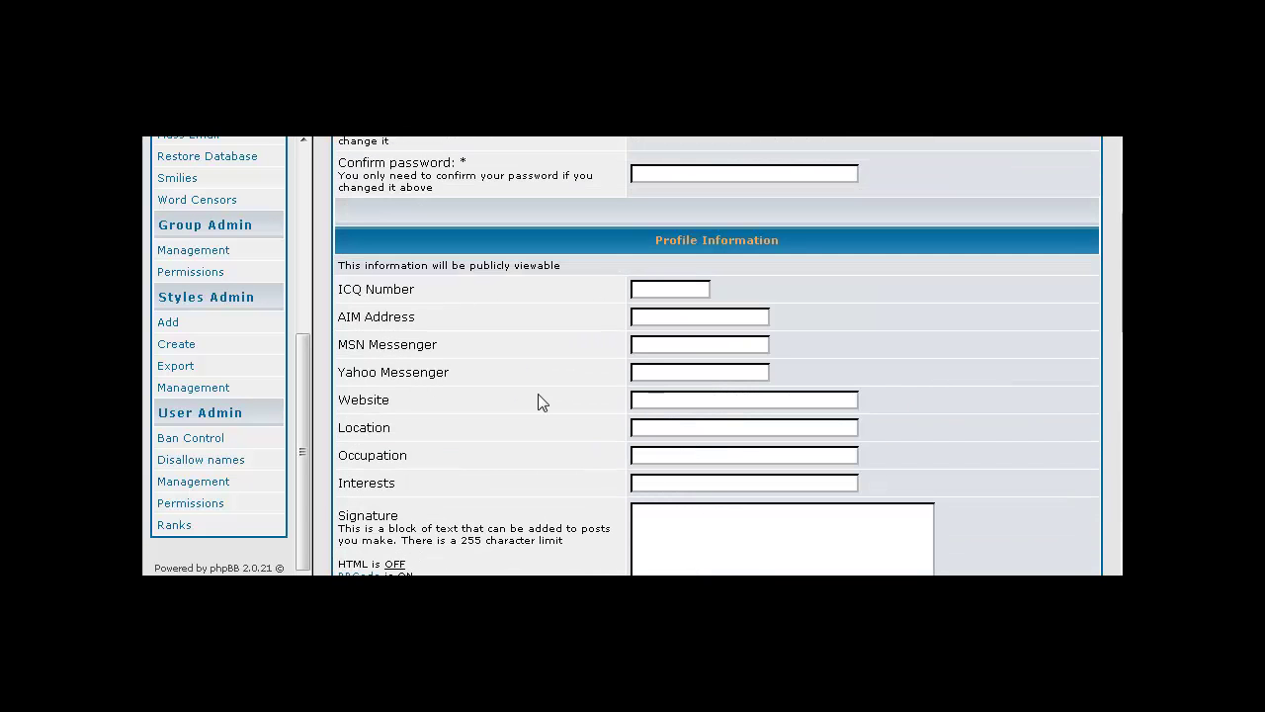
Open the User Admin permissions, find usernames matching t*, select the regular member's username and look up that member
click(196, 505)
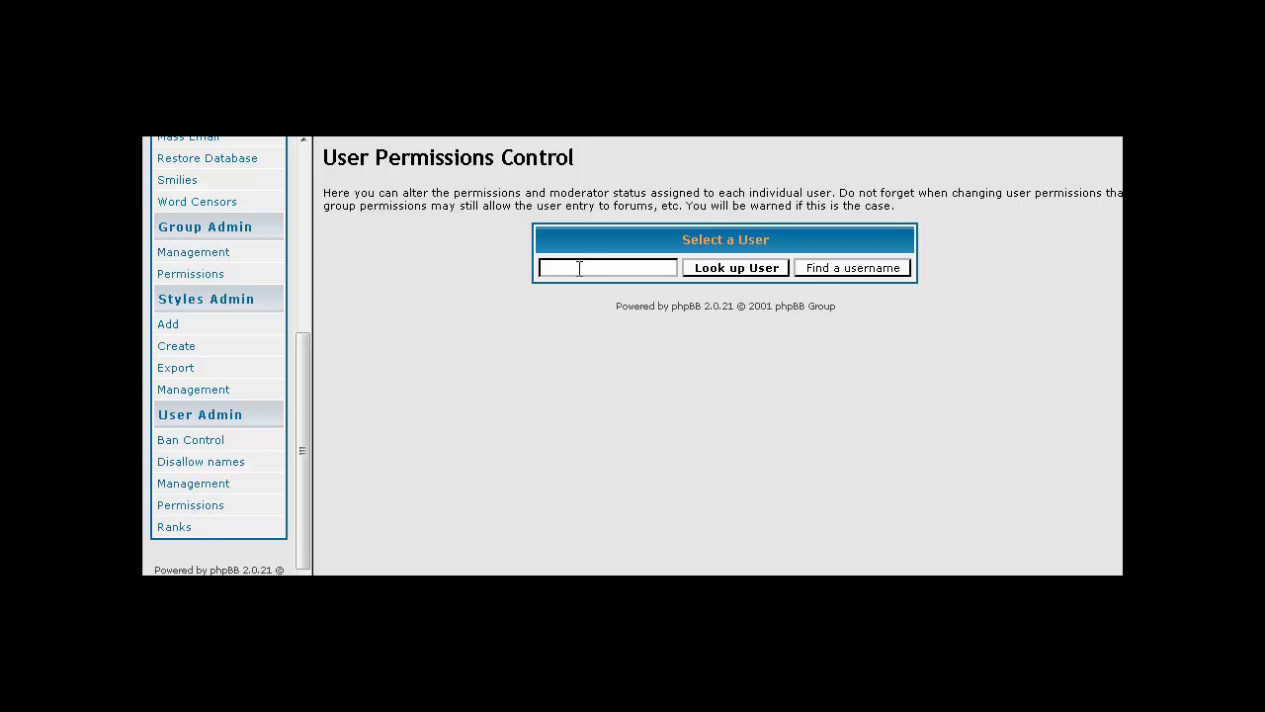
click(871, 272)
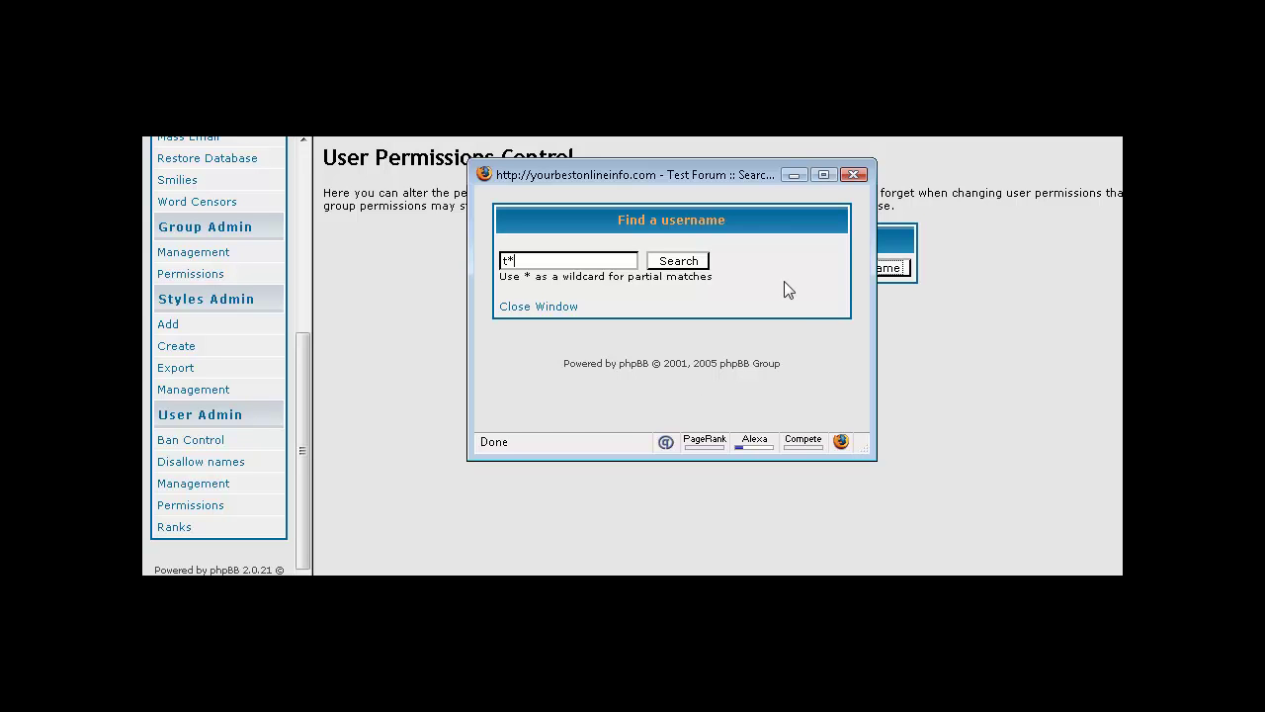
click(681, 263)
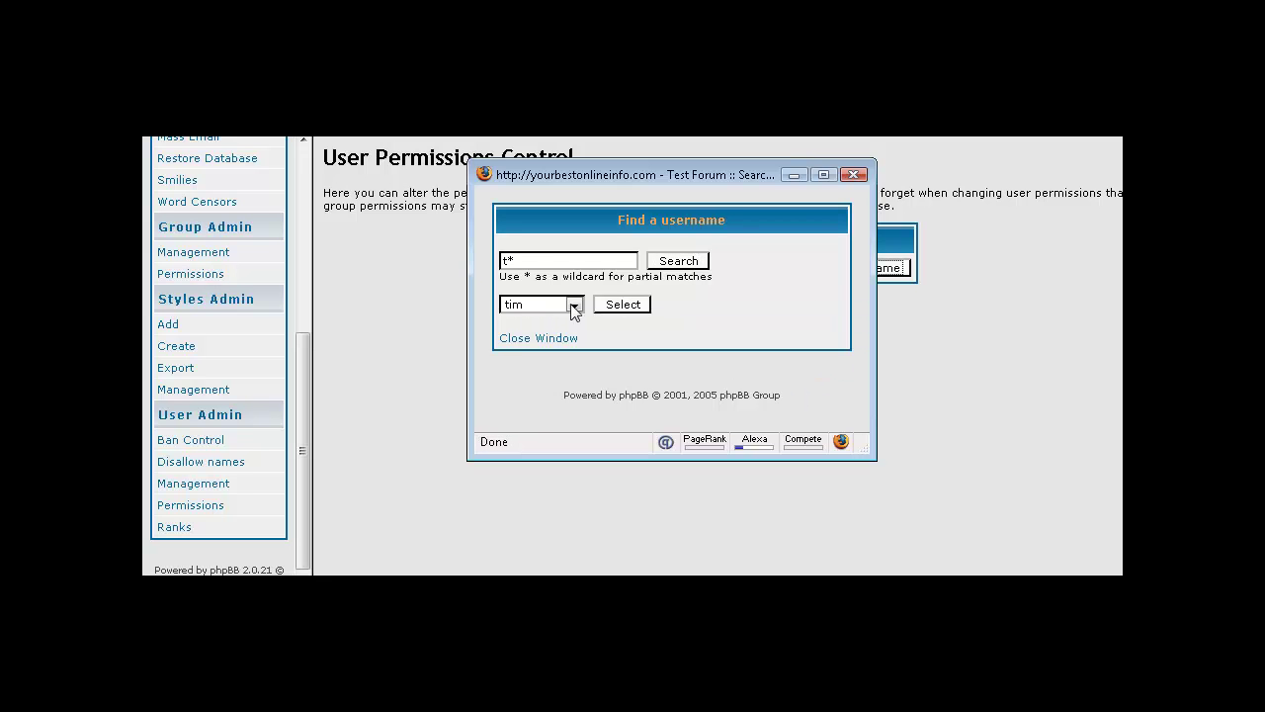
click(573, 307)
click(553, 334)
click(641, 305)
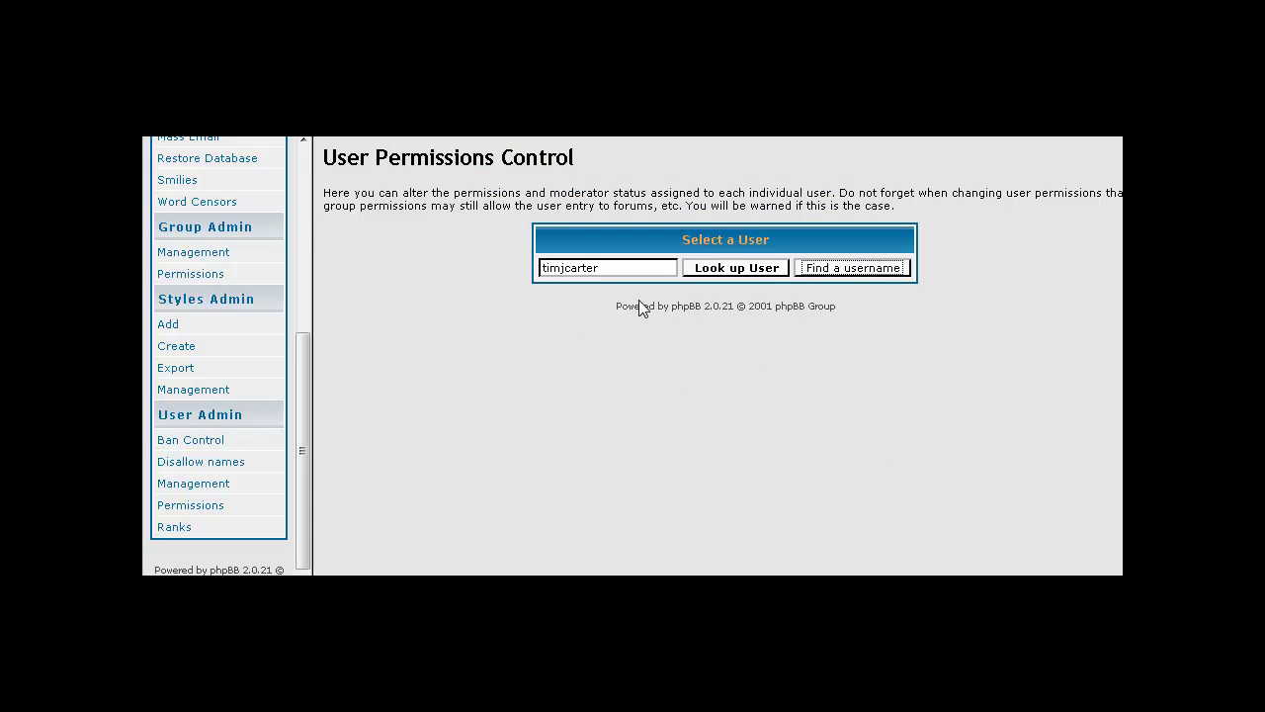
click(733, 270)
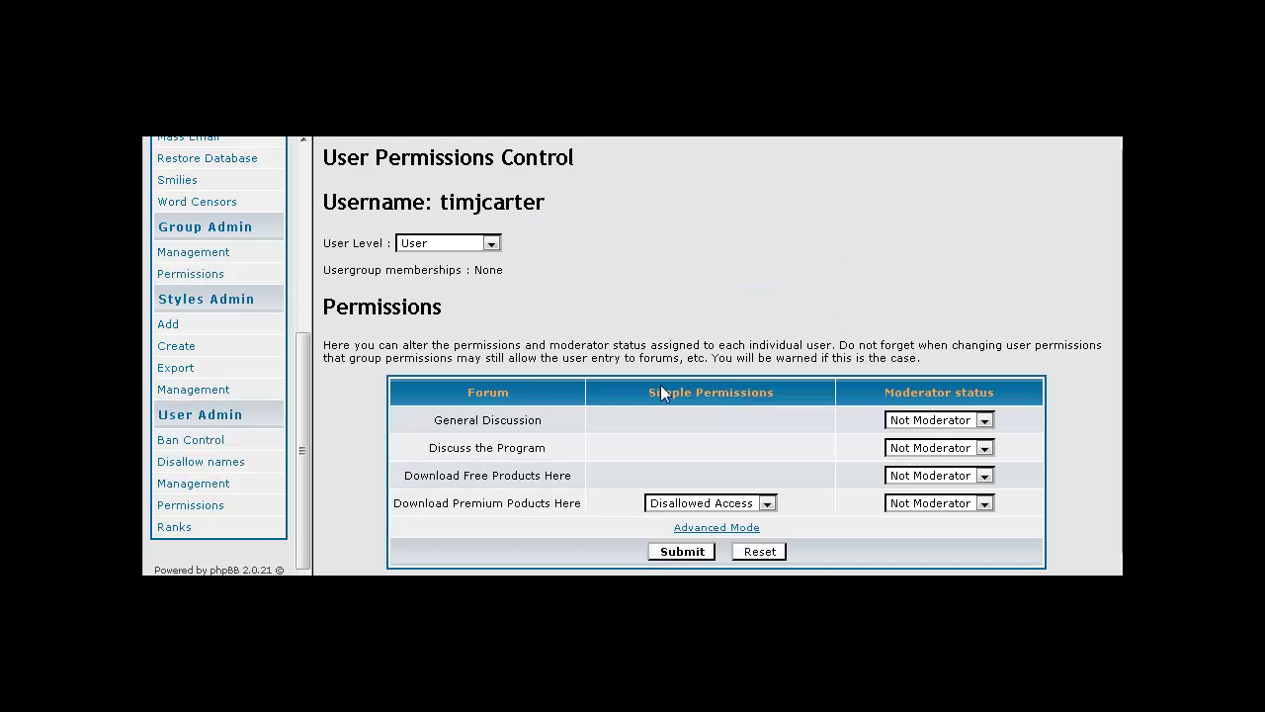
Set the member's simple permission for the Download Premium Poducts Here forum to Allowed Access and submit the change
scroll(540, 312, down, 1)
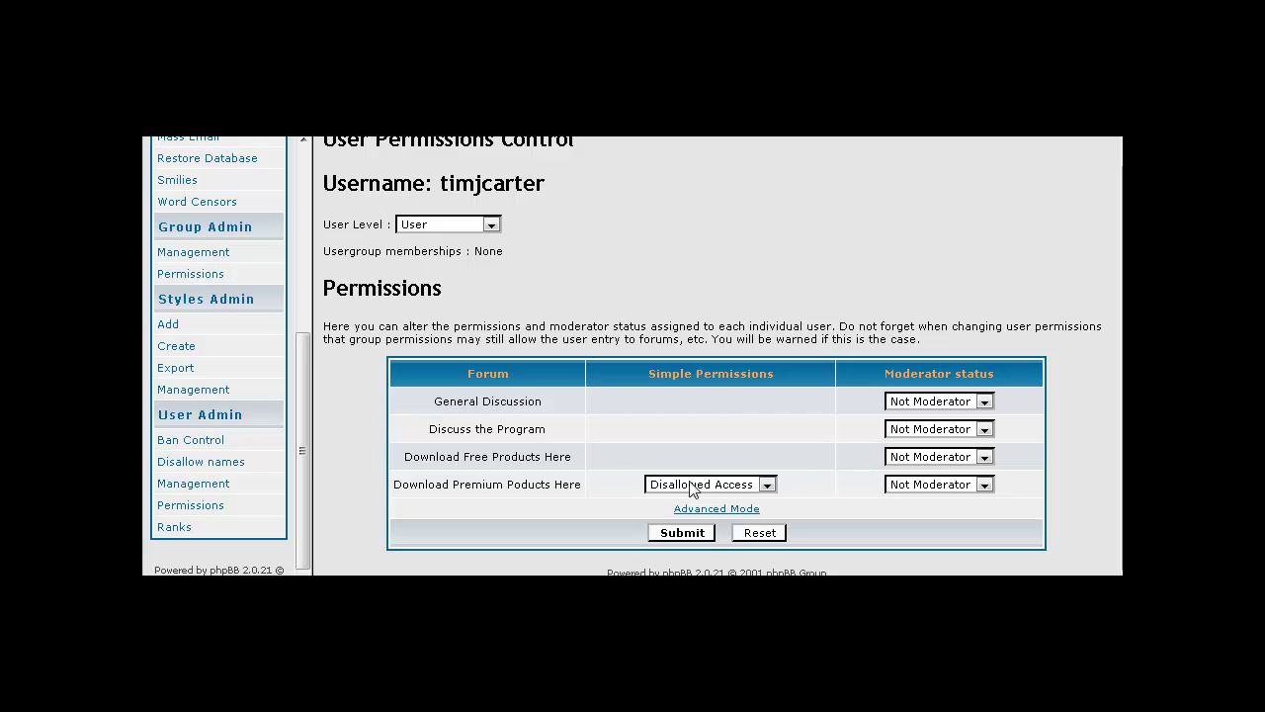
click(767, 484)
click(759, 512)
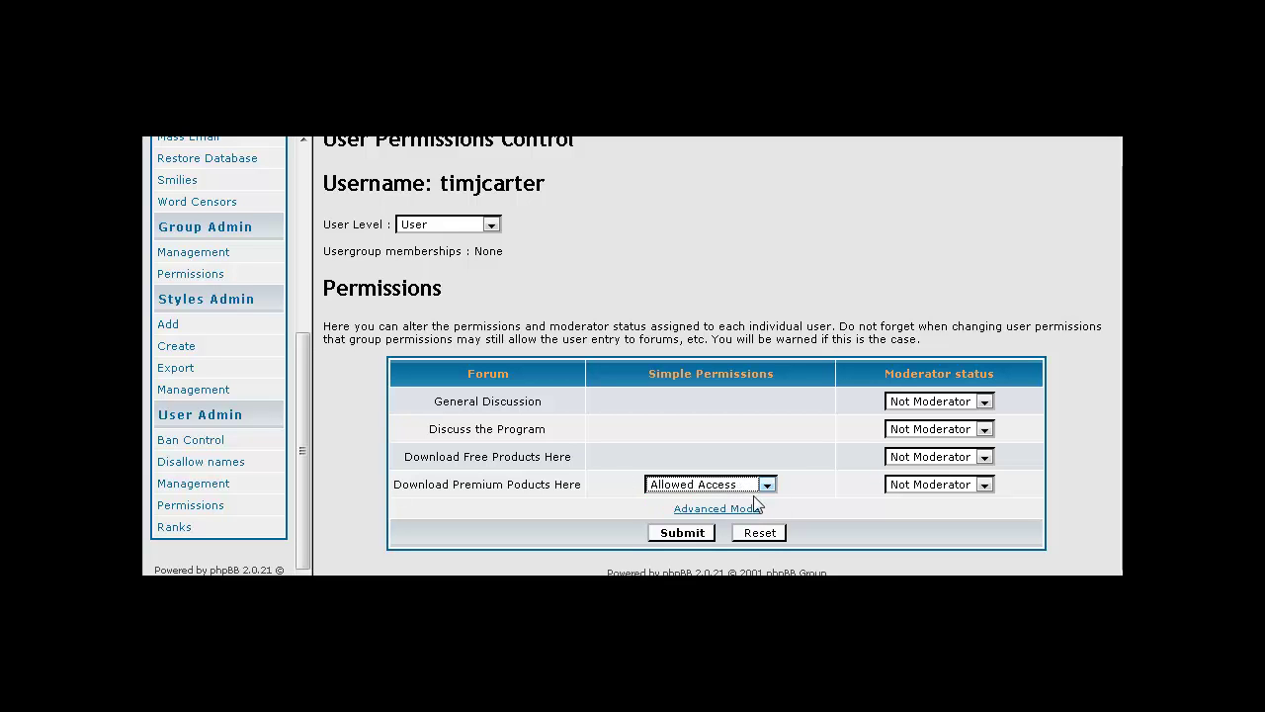
click(682, 532)
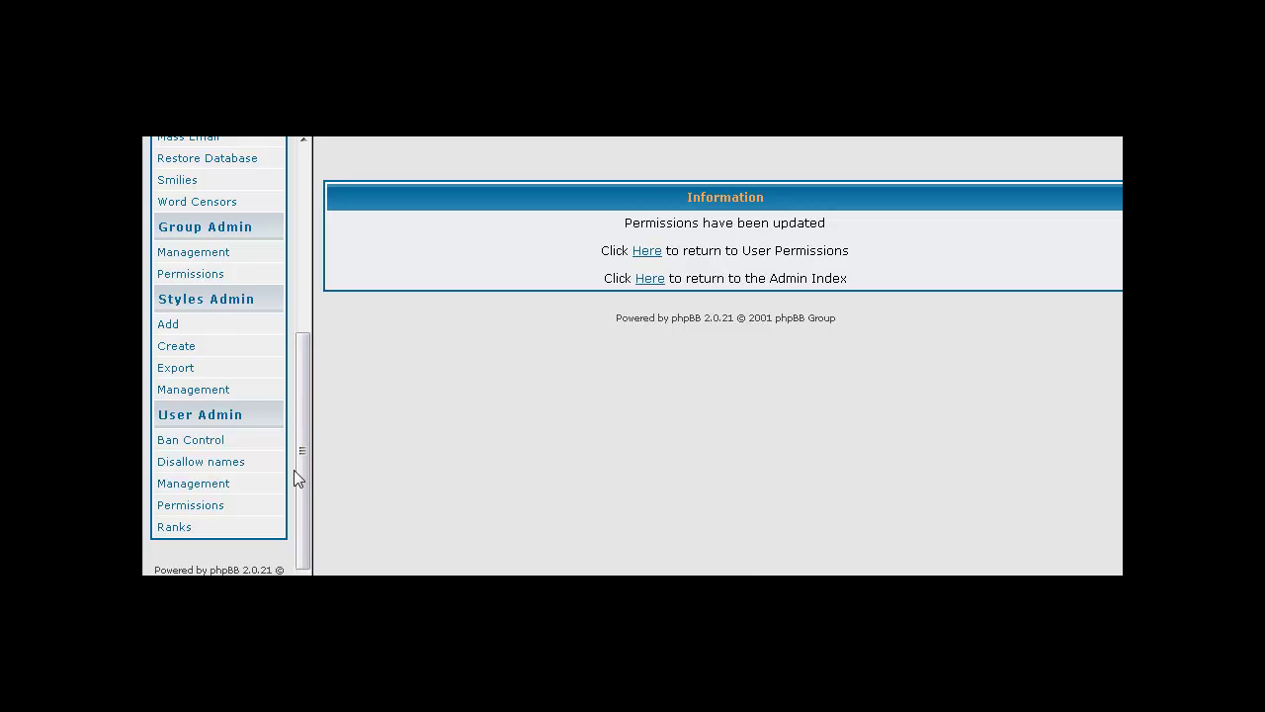
Return to the forum index and switch from the administrator to the regular member's account, entering the member's username and password
drag(301, 478, 313, 297)
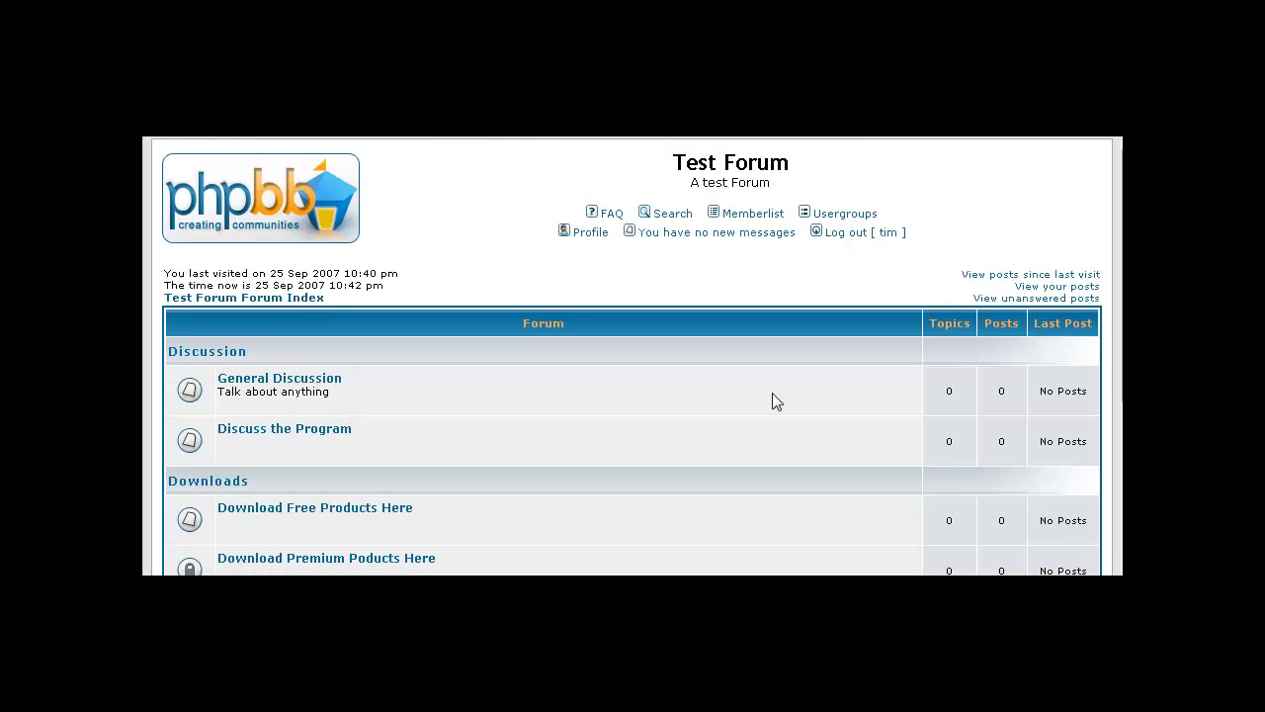
click(870, 237)
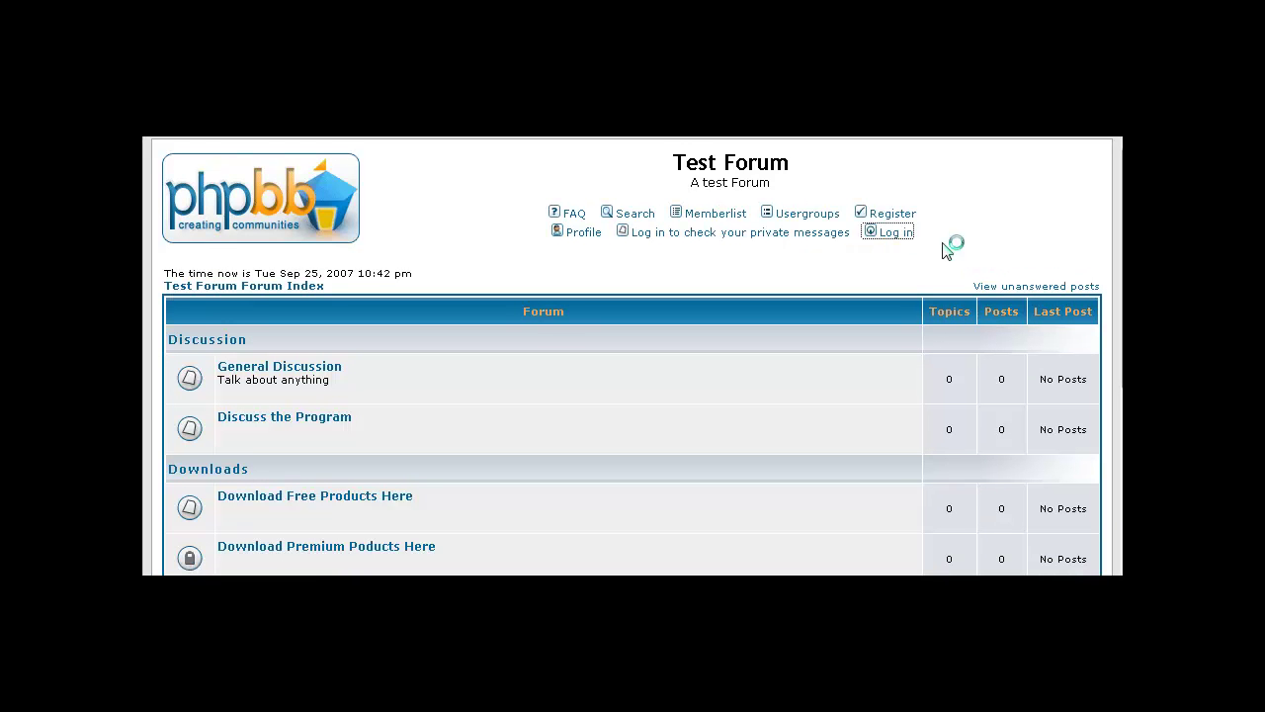
click(629, 359)
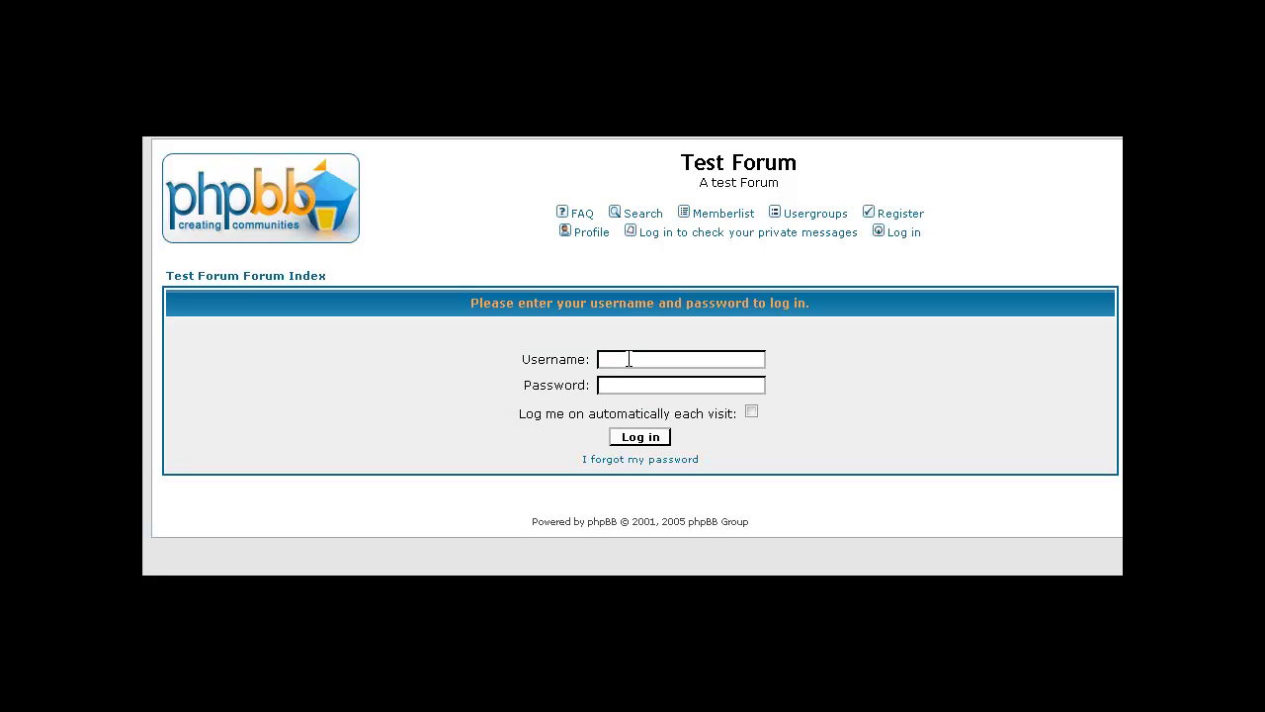
text(tim)
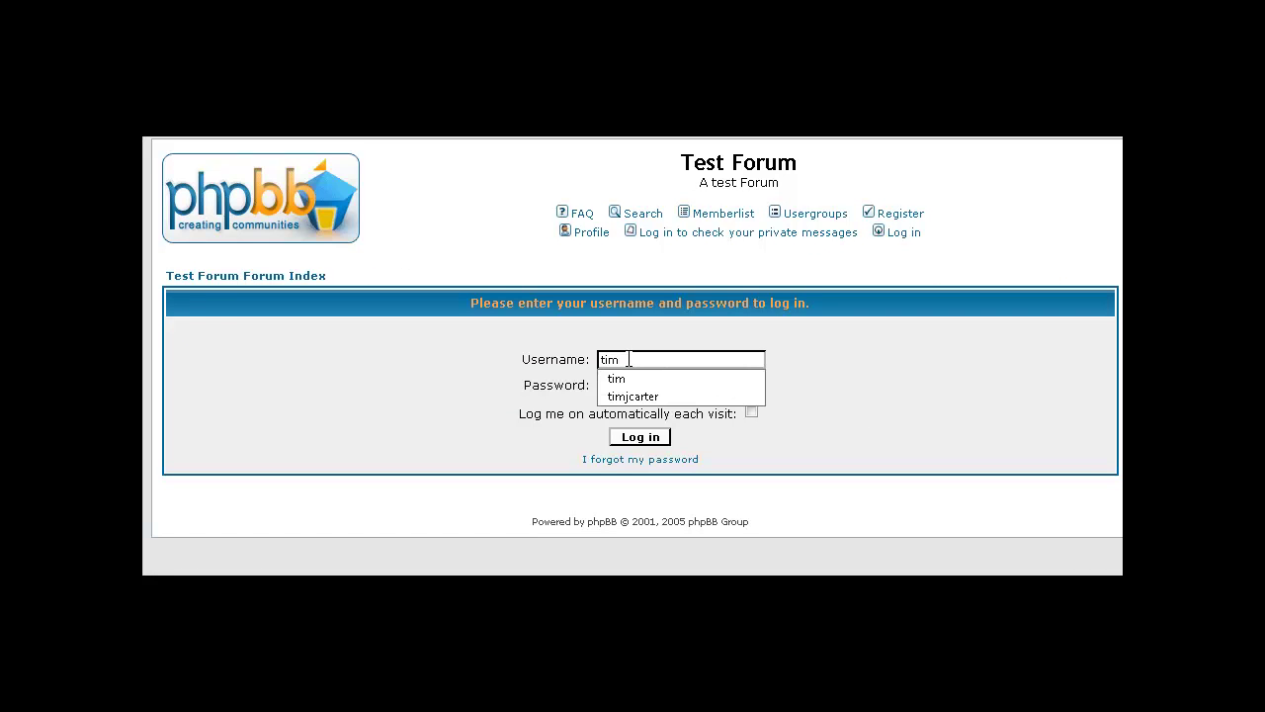
key(Down)
key(Down)
key(Tab)
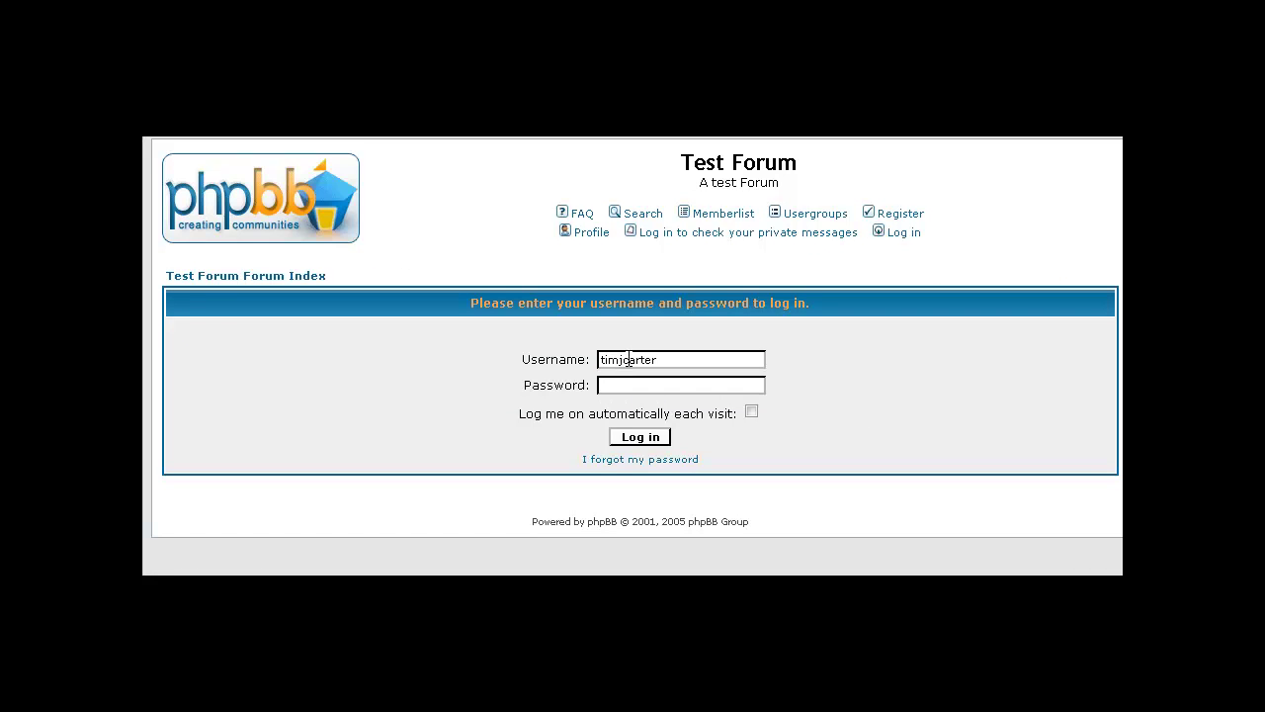
text(********)
key(Return)
key(Return)
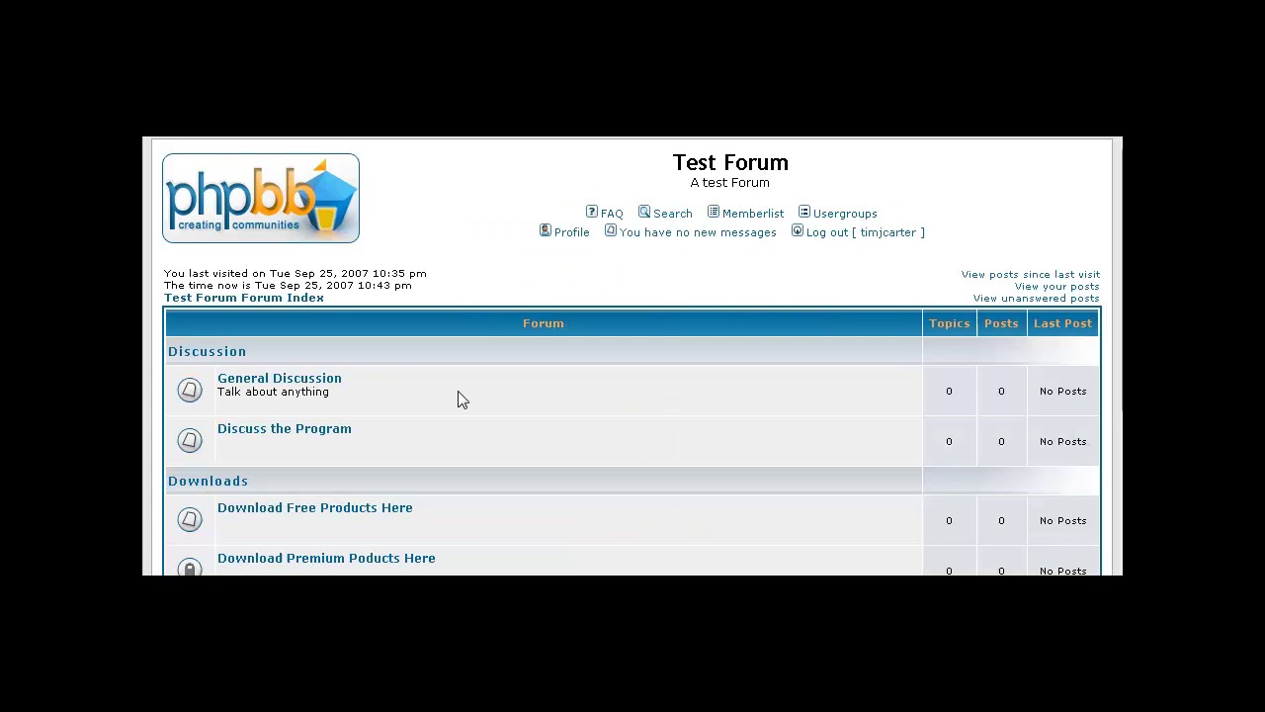
Open the Download Premium Poducts Here forum to check the member's access
scroll(522, 391, down, 4)
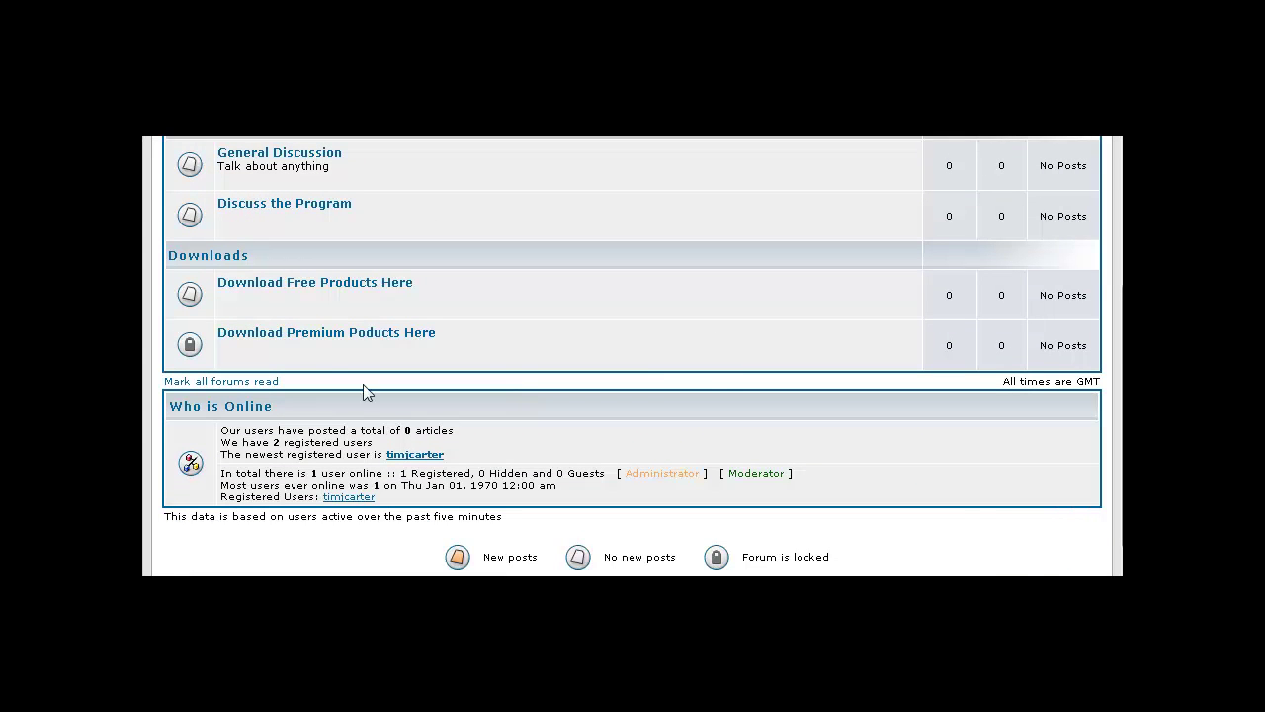
click(332, 341)
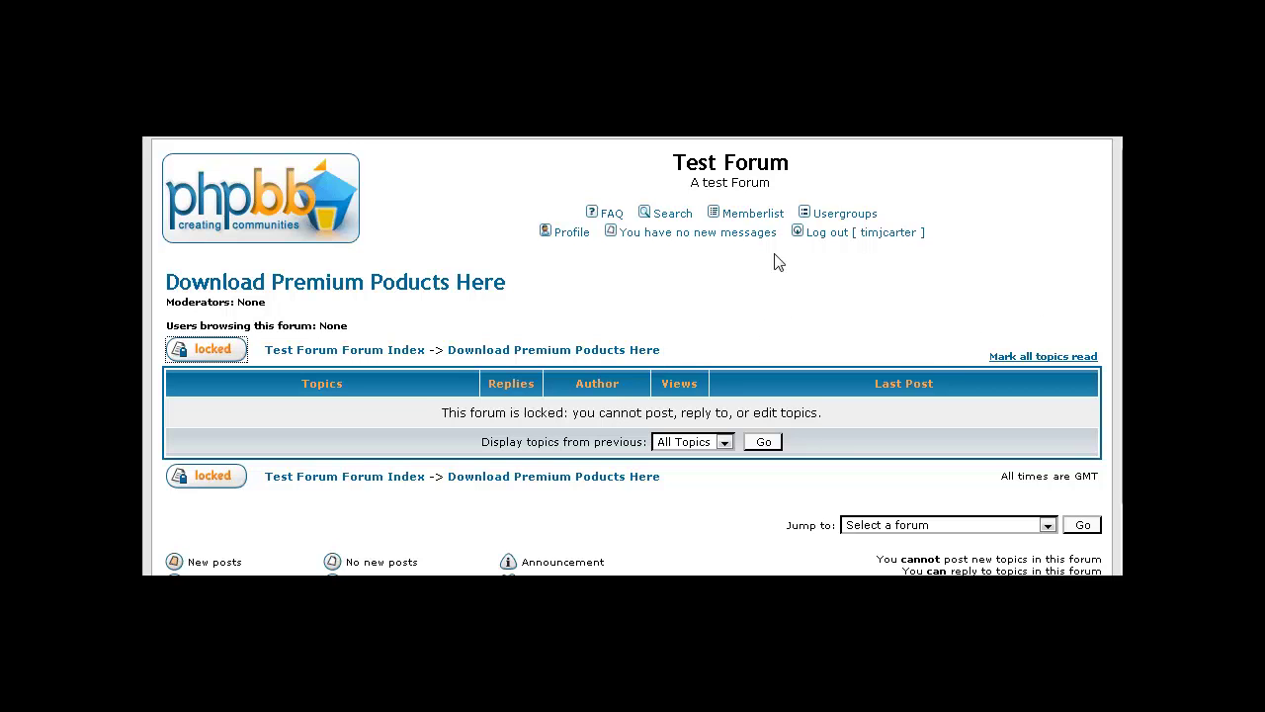
Log out of the member account and log back in with the administrator's username and password, without saving the password
click(820, 232)
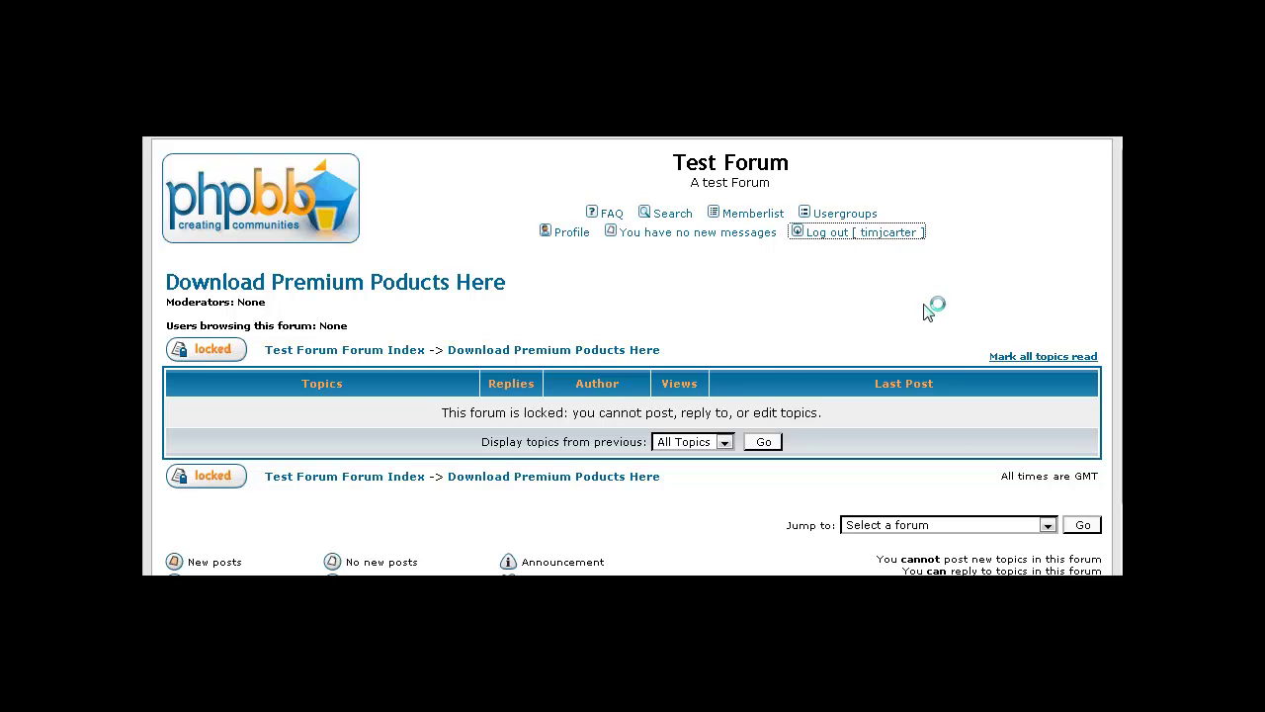
scroll(754, 415, down, 5)
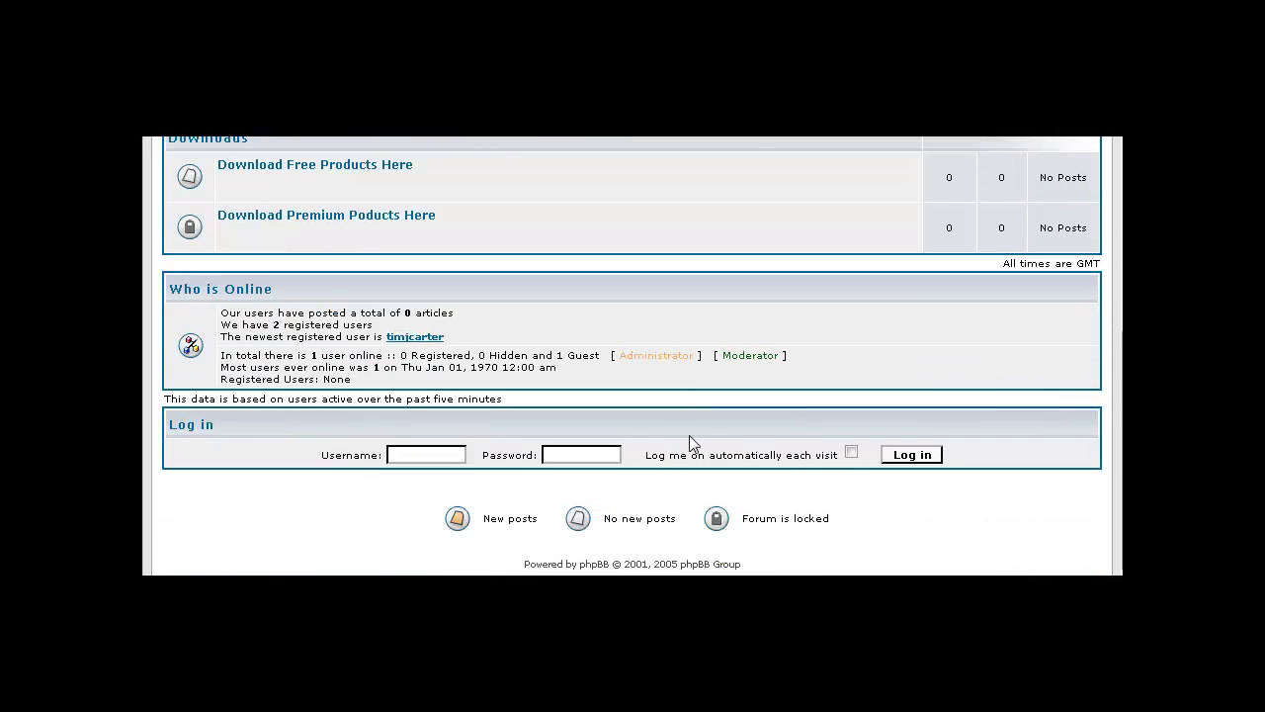
scroll(672, 477, up, 5)
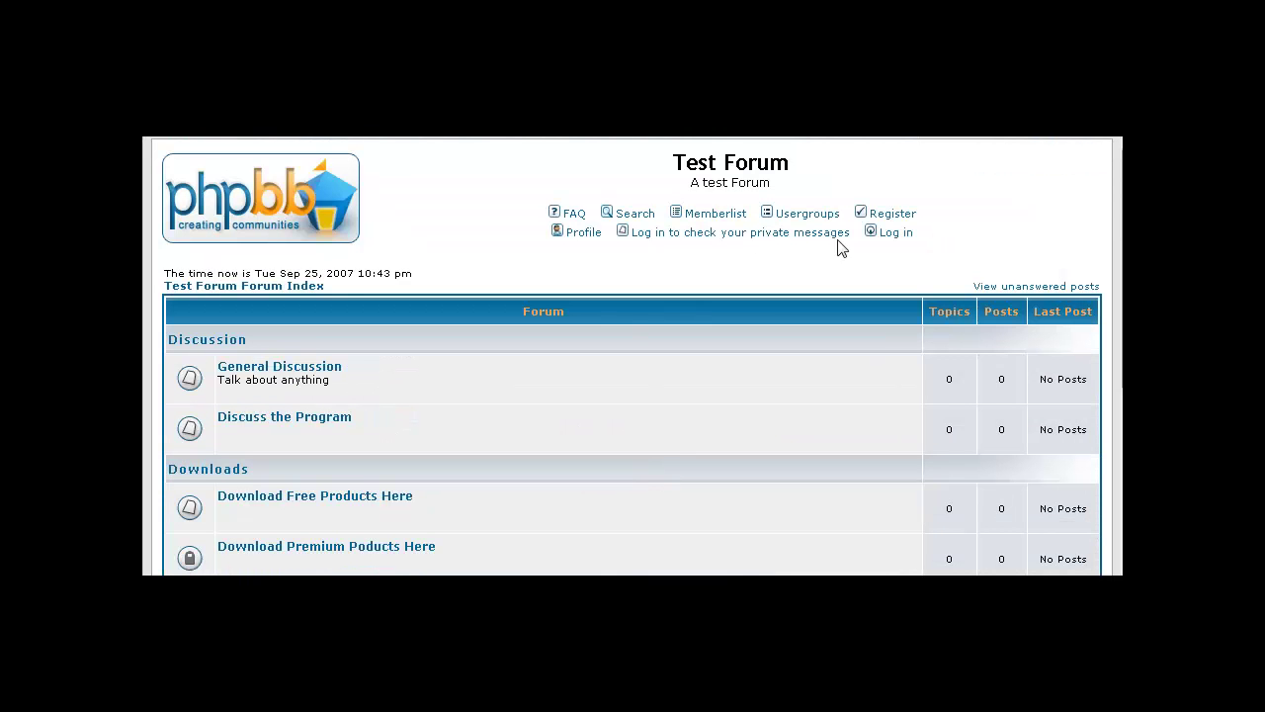
click(882, 233)
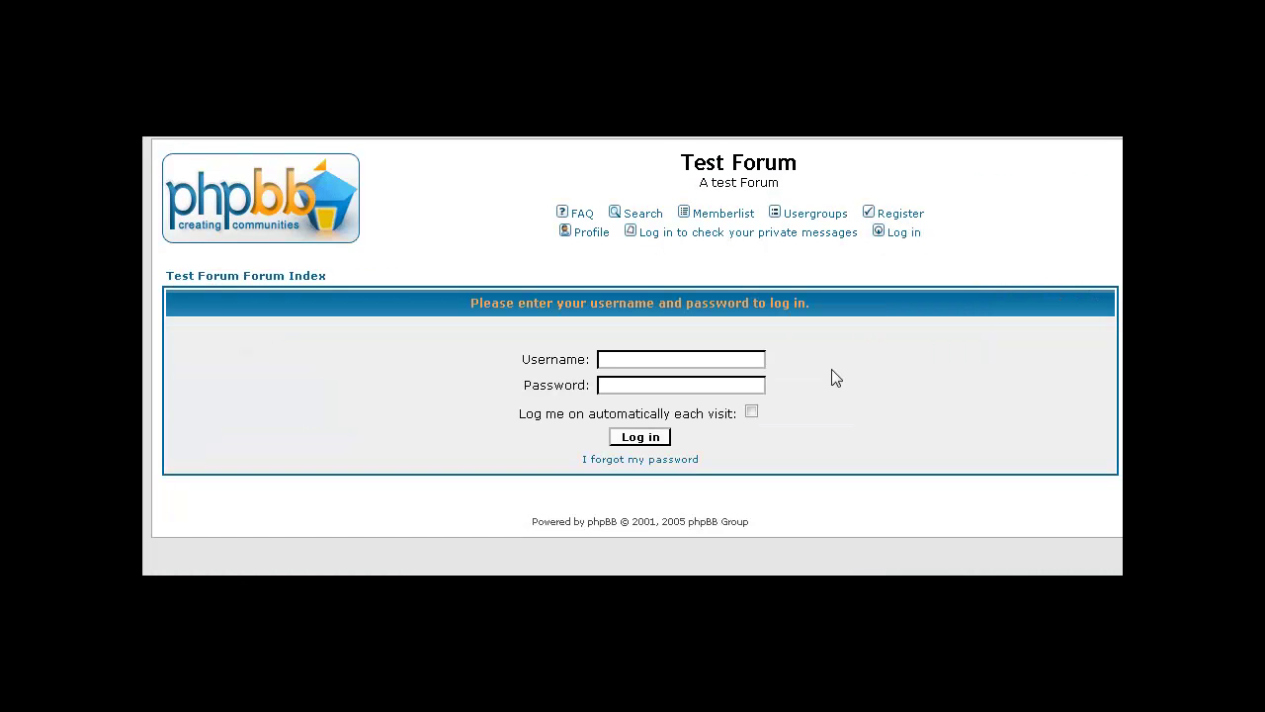
double_click(639, 358)
click(645, 428)
click(630, 384)
key(Return)
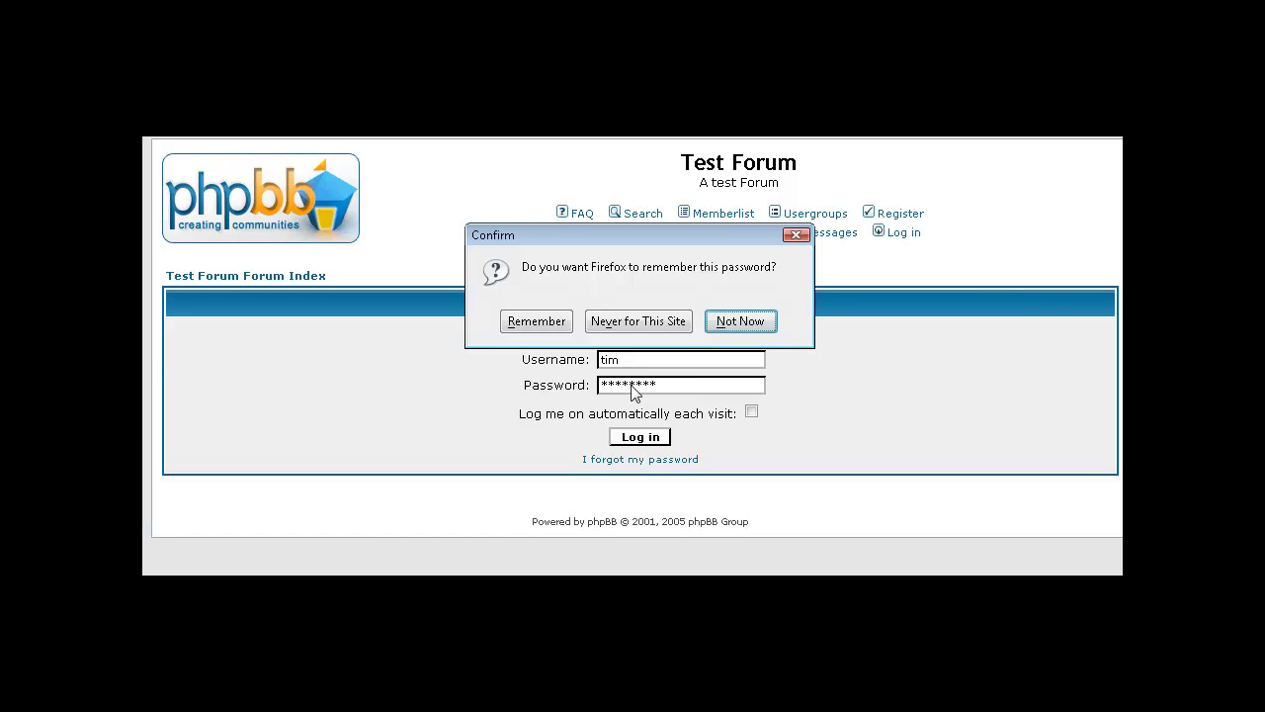
key(Return)
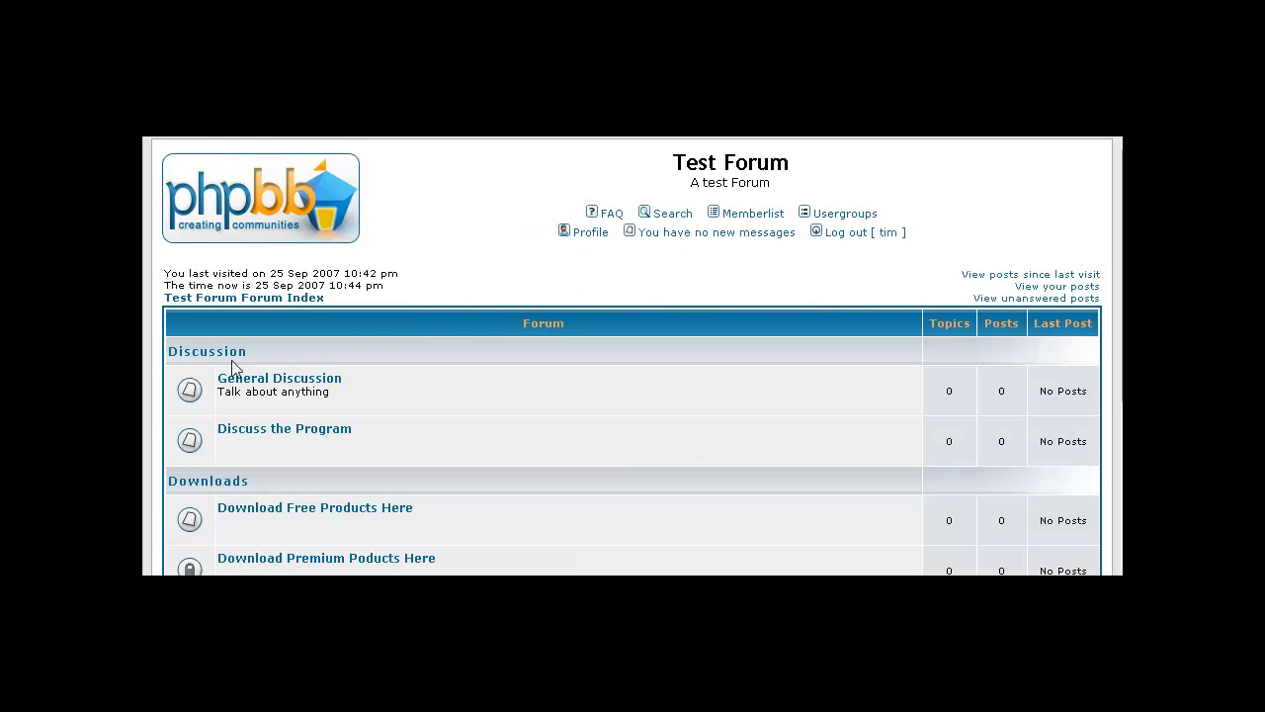
Return to the Administration Panel, re-authenticating with the administrator password and declining to save it
scroll(426, 399, down, 1)
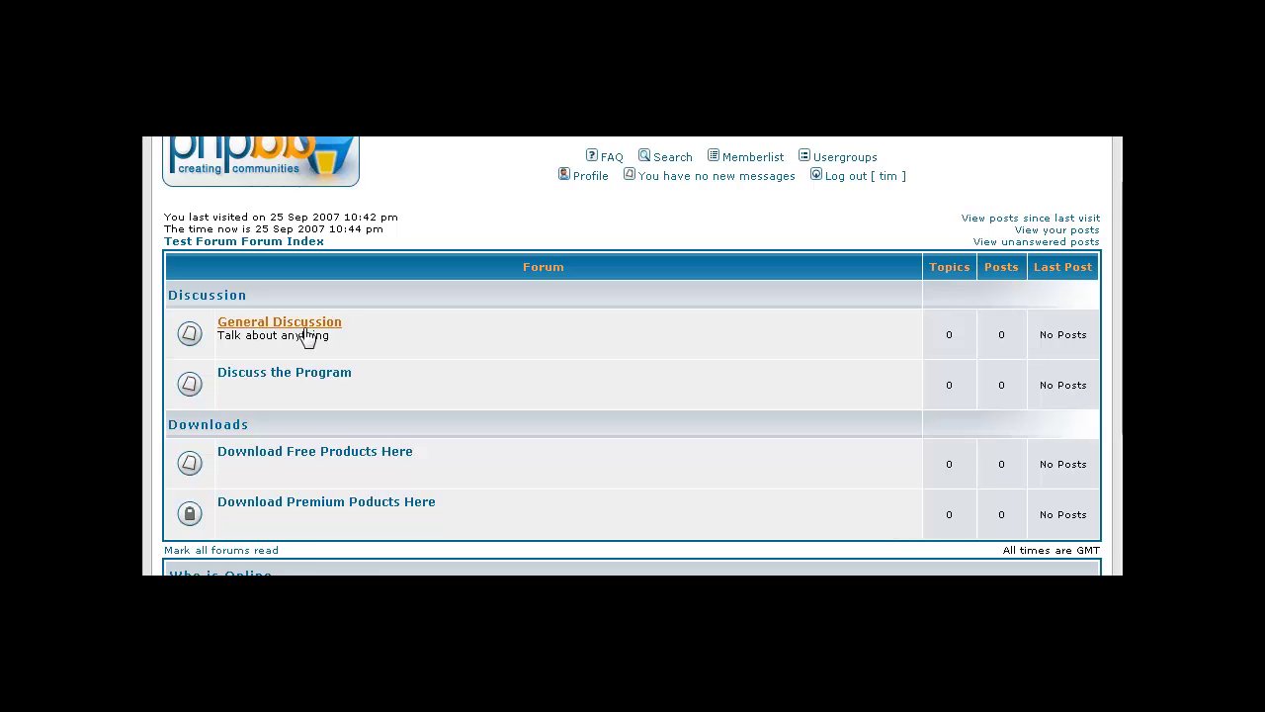
scroll(400, 346, down, 1)
scroll(406, 346, down, 3)
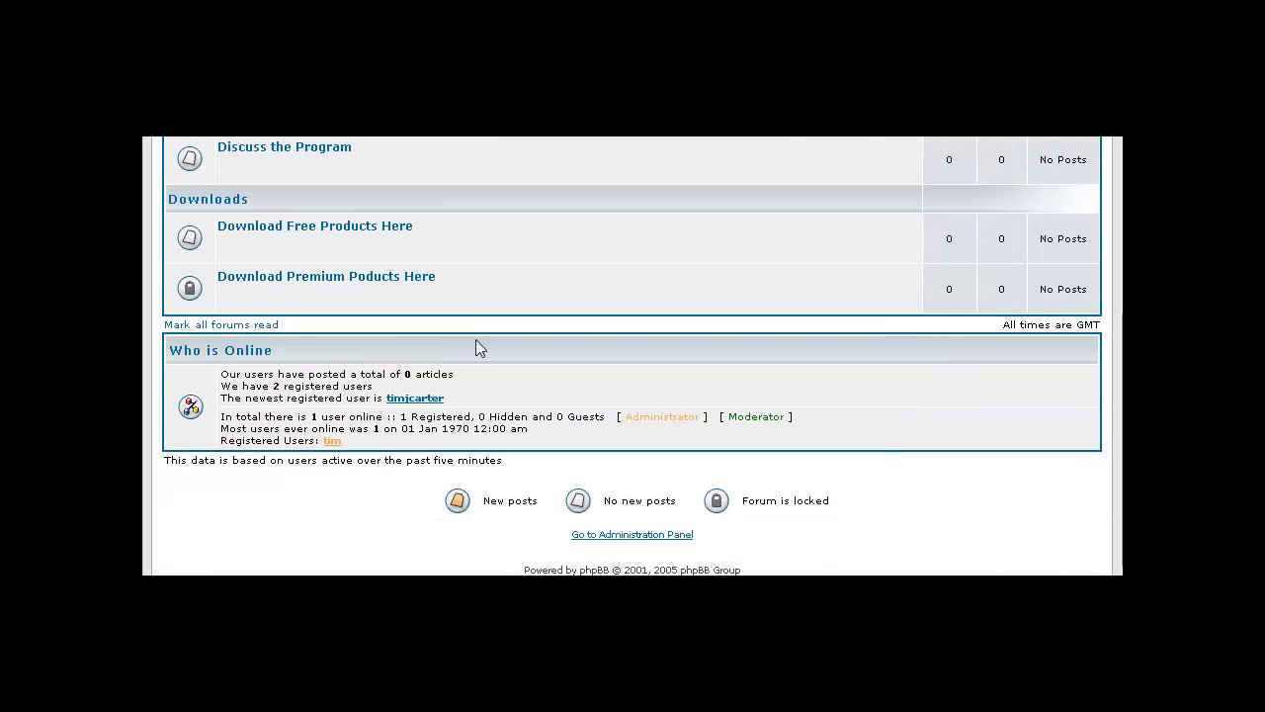
click(632, 528)
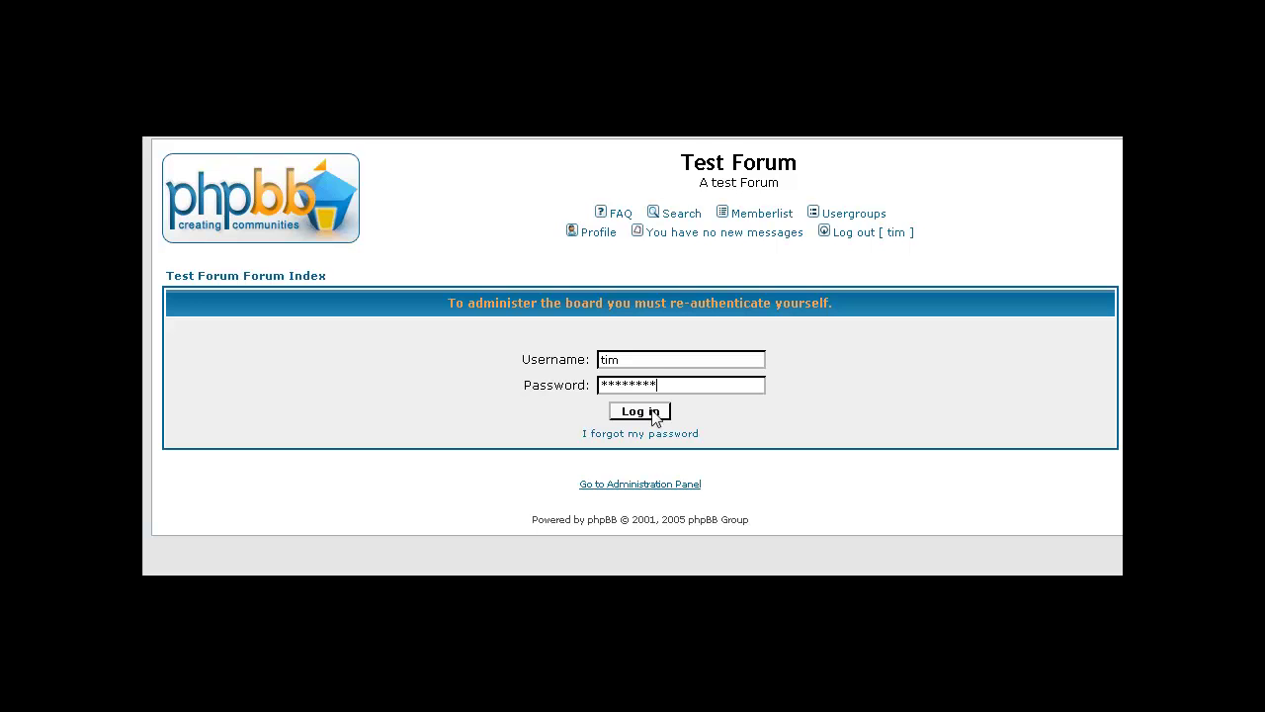
click(638, 414)
click(727, 318)
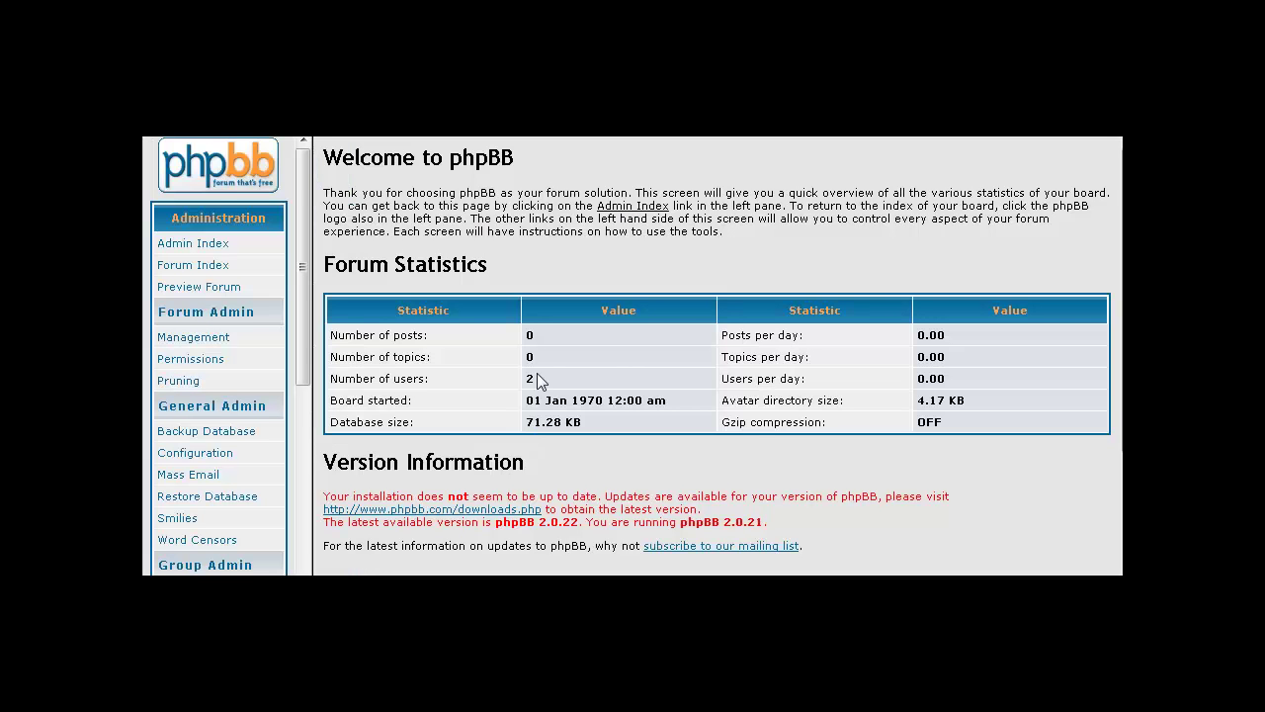
scroll(499, 352, down, 1)
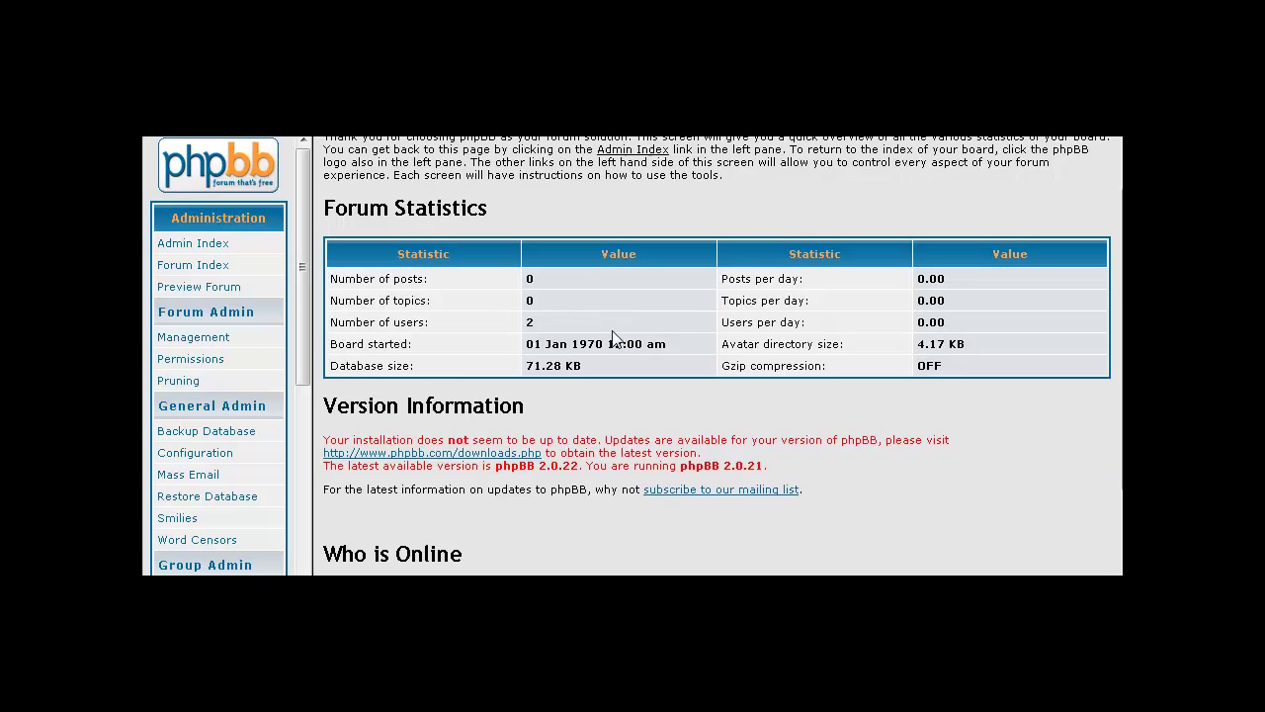
scroll(718, 327, down, 1)
scroll(718, 327, up, 1)
scroll(280, 306, down, 2)
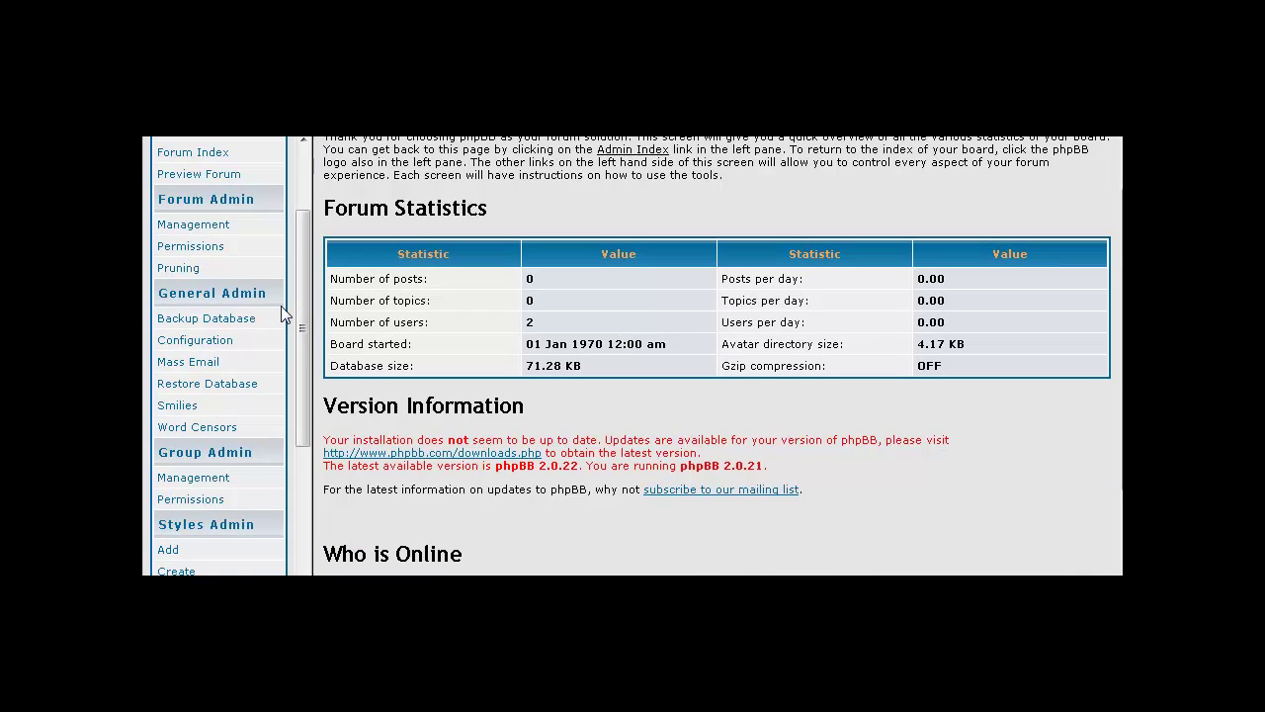
scroll(277, 315, up, 2)
scroll(388, 232, up, 1)
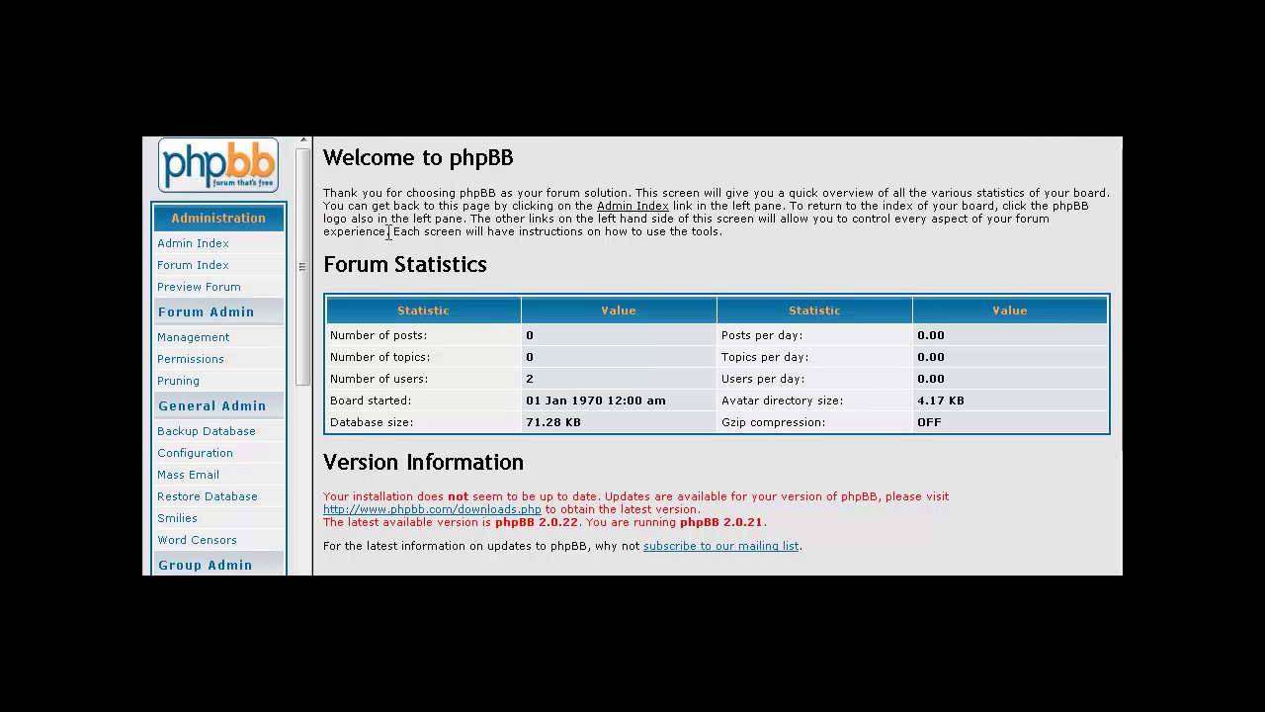
Open the forum preview from the Administration Panel and look over the board index
click(203, 286)
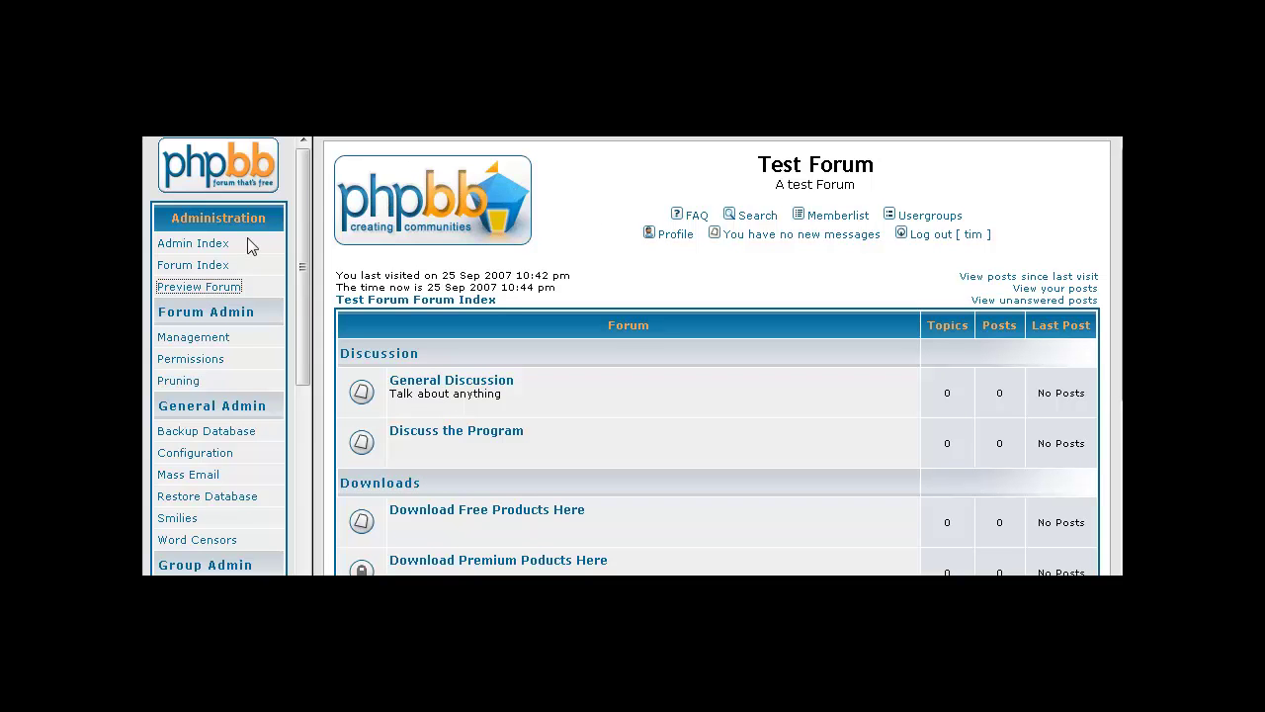
scroll(250, 244, down, 2)
scroll(247, 238, down, 1)
scroll(283, 227, up, 3)
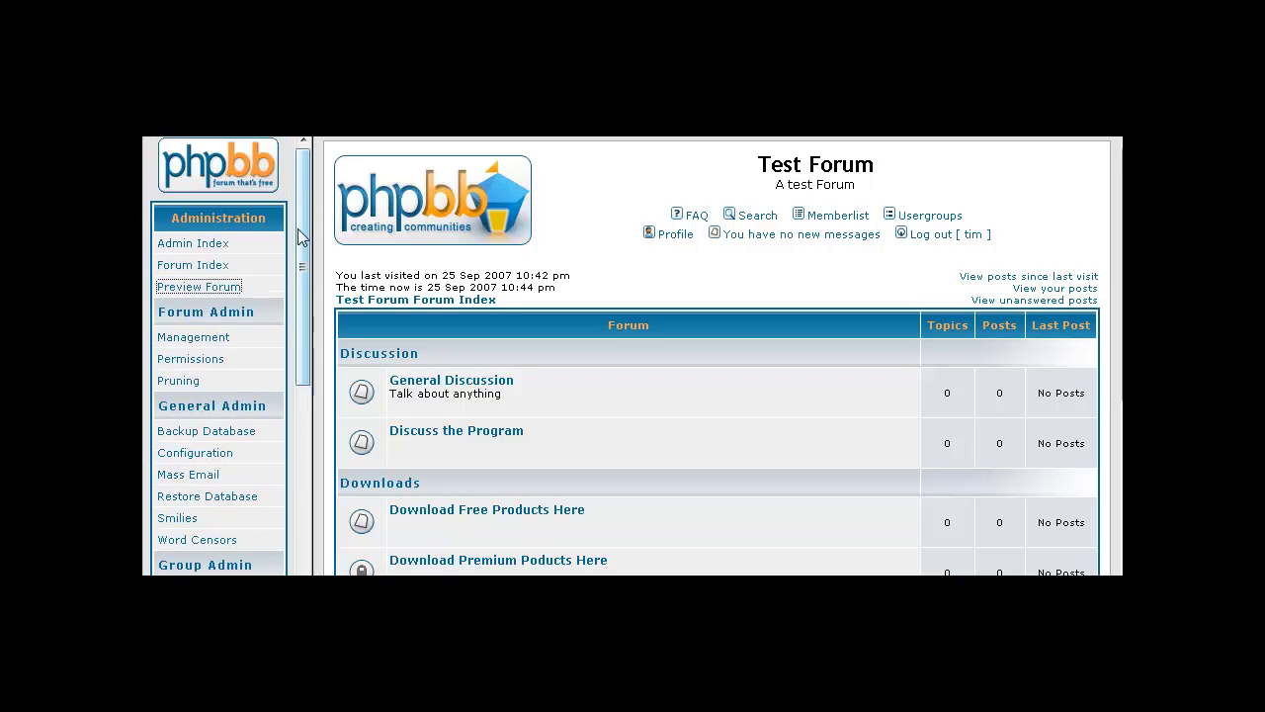
Inspect the properties of the forum header logo, widening the properties window to read the full image location
right_click(445, 197)
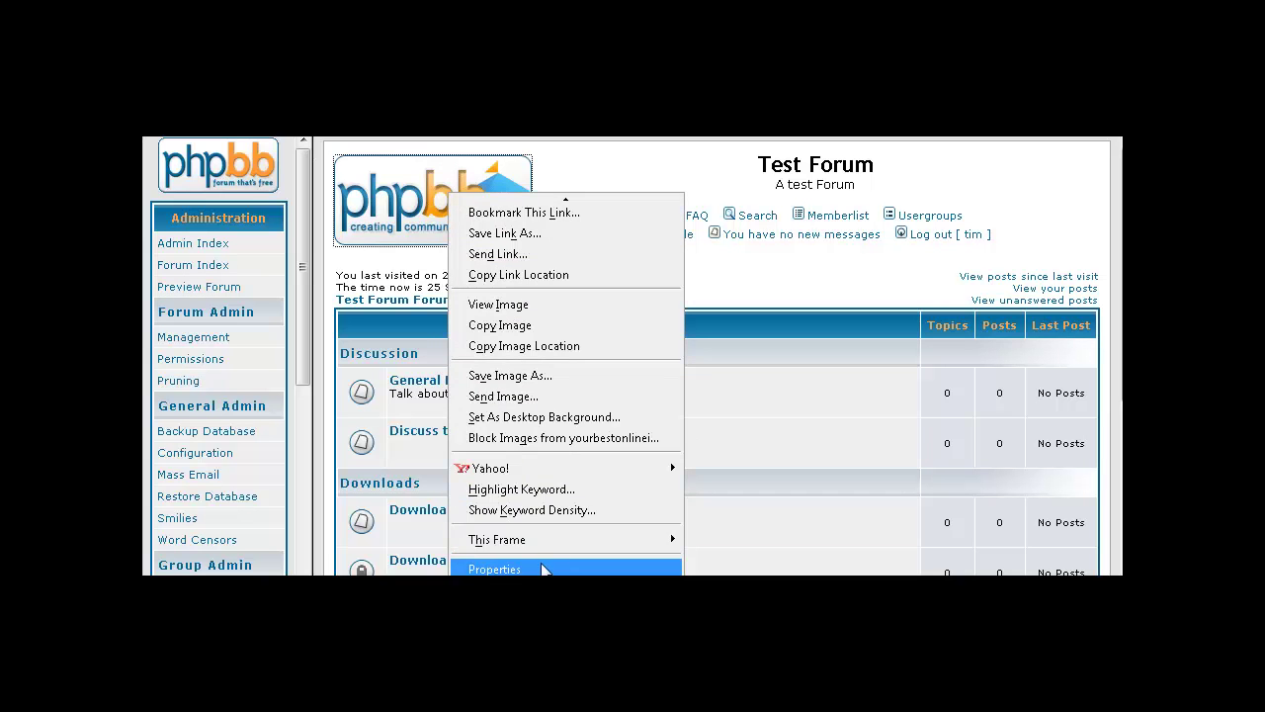
click(543, 565)
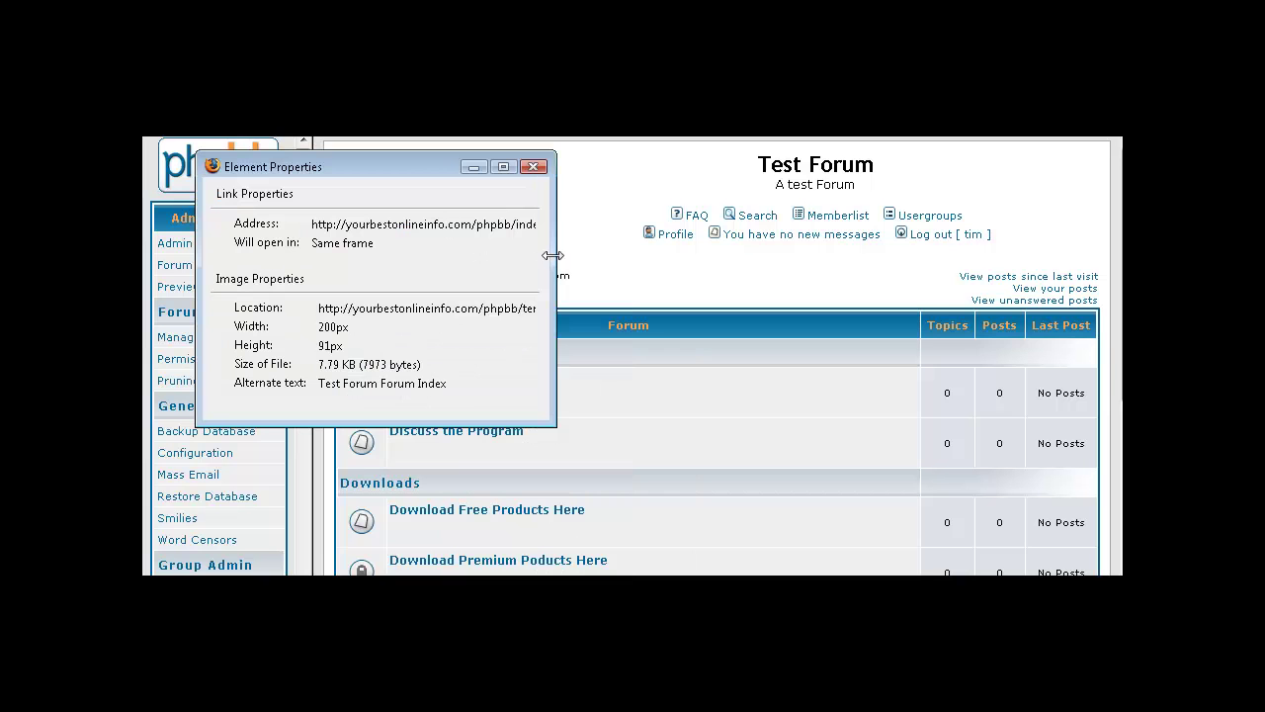
drag(913, 290, 933, 290)
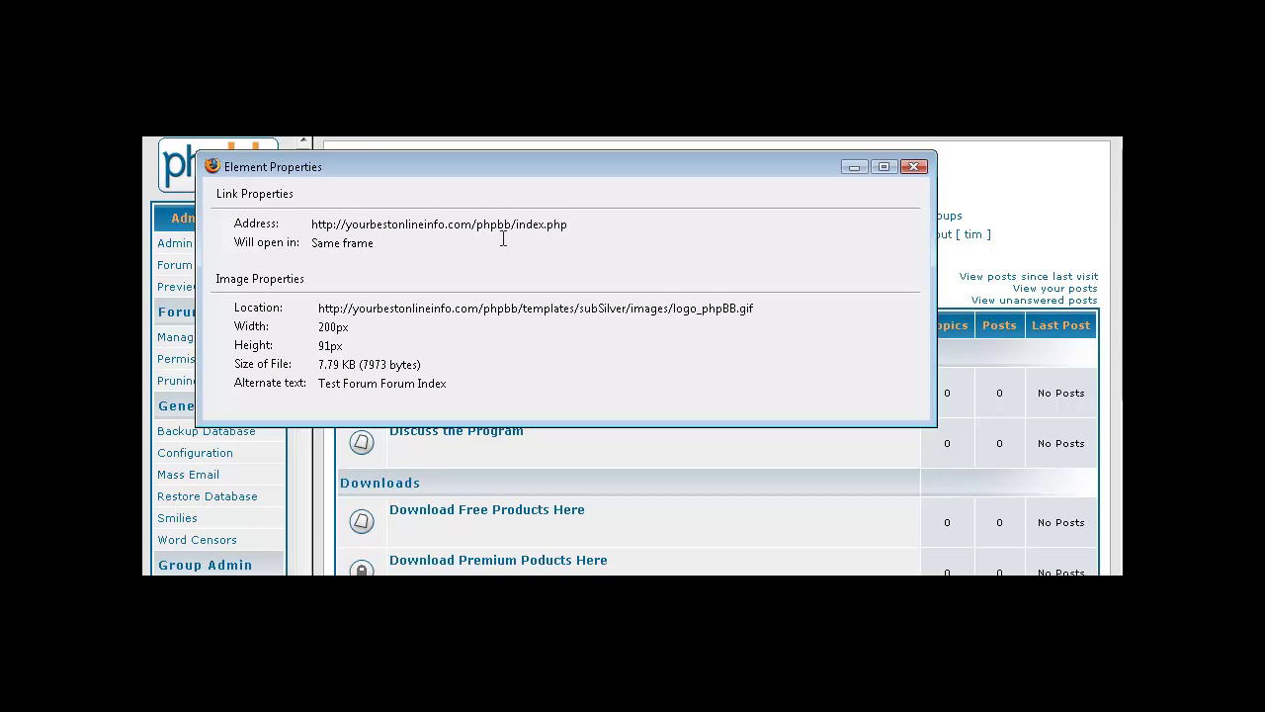
click(913, 167)
Copy the header logo's image location and paste it into a new Notepad document
right_click(407, 198)
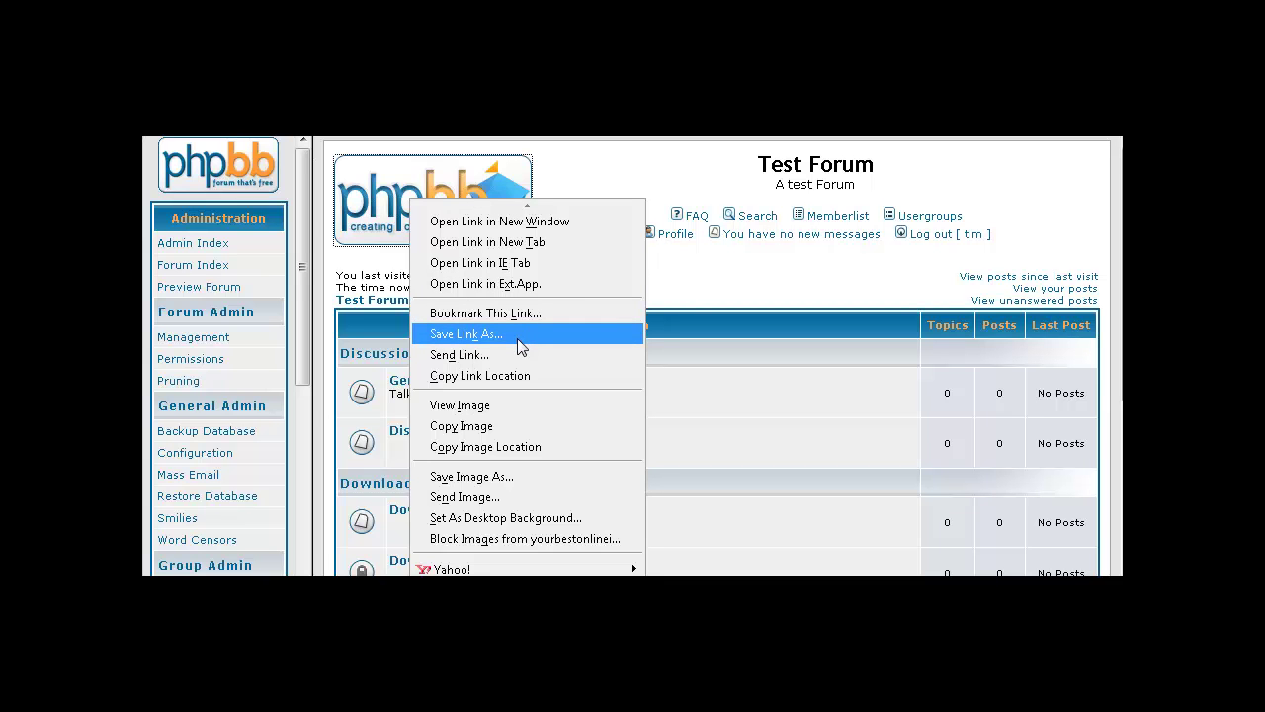
click(531, 448)
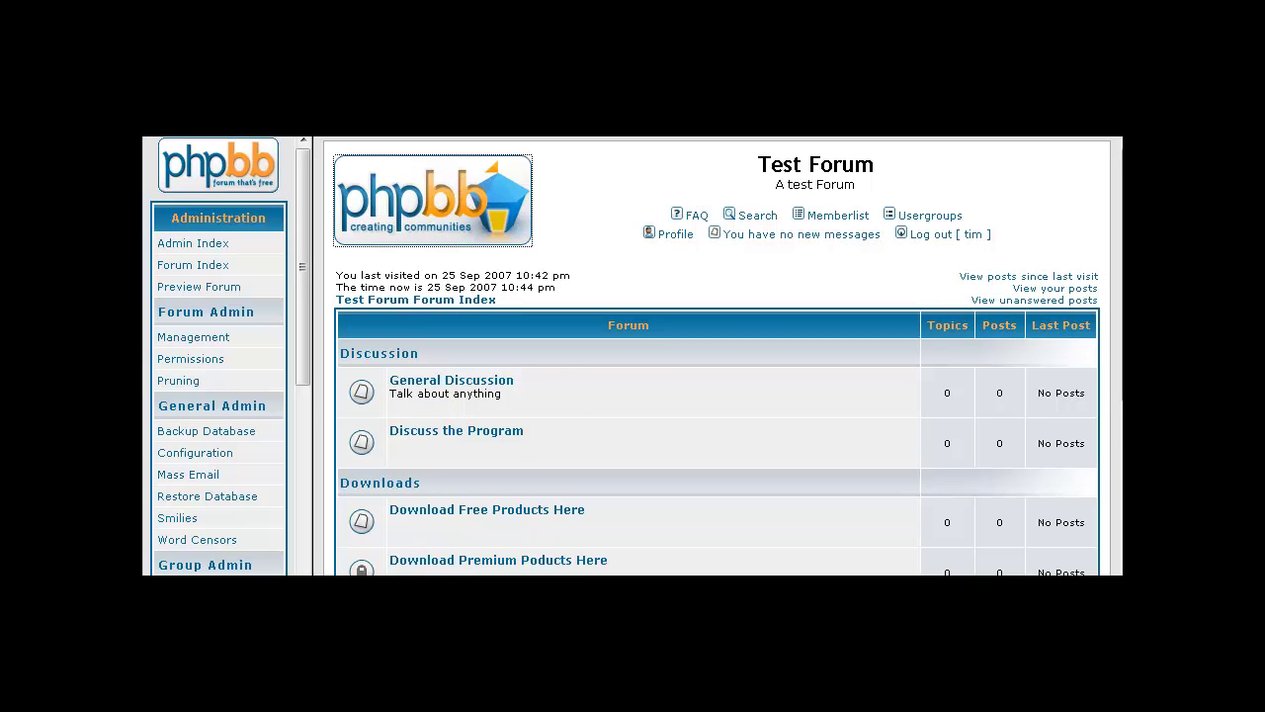
key(super)
key(Return)
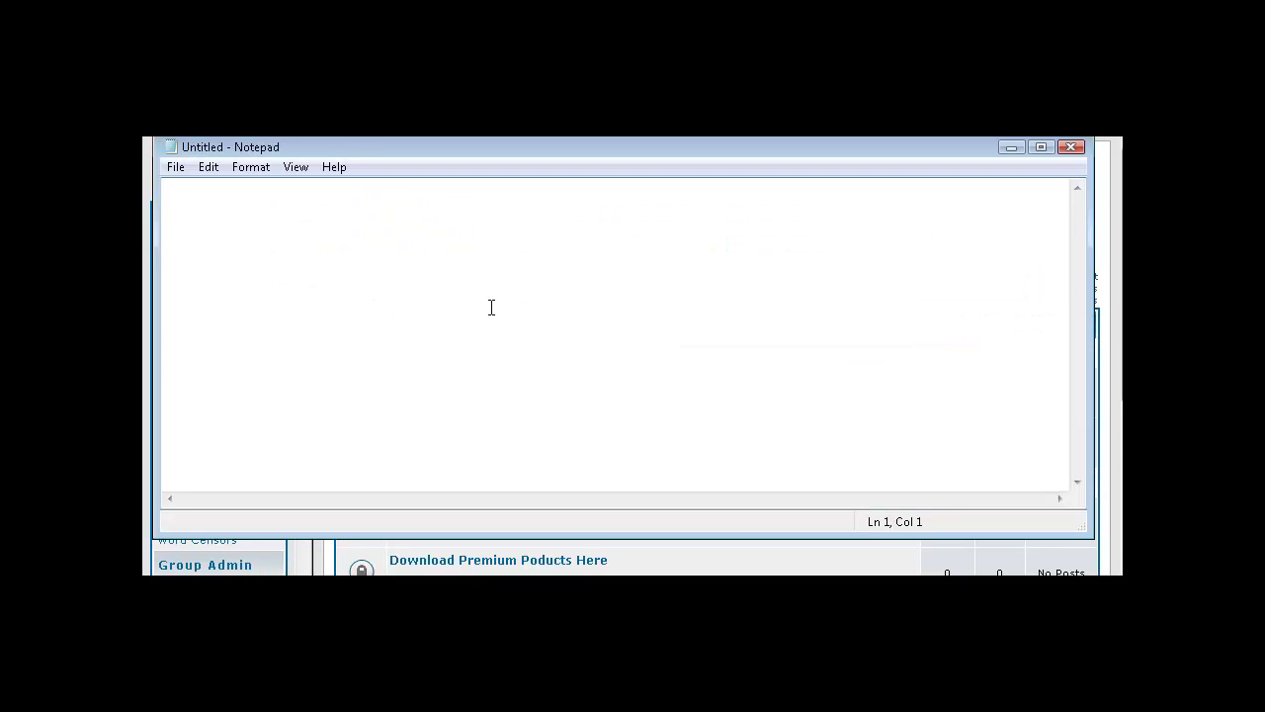
key(ctrl+v)
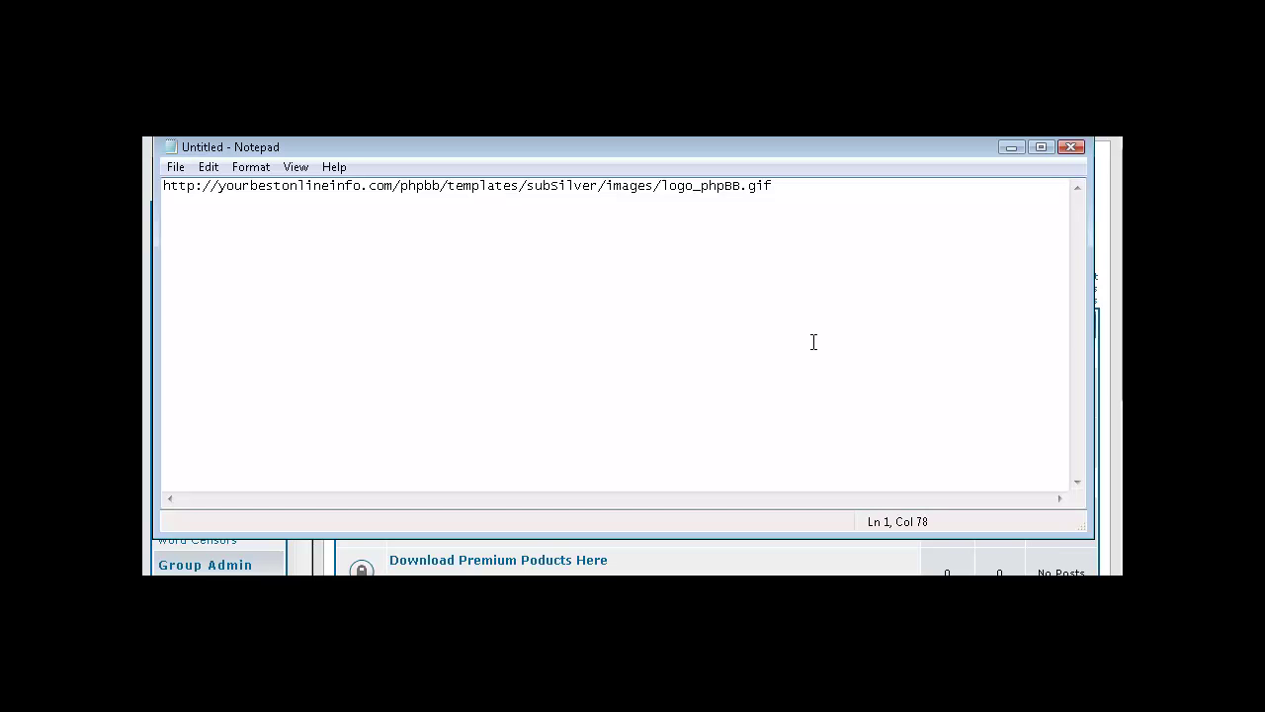
Open the photo fort macleod 022.jpg in Paint and look over the whole picture
key(alt+Tab)
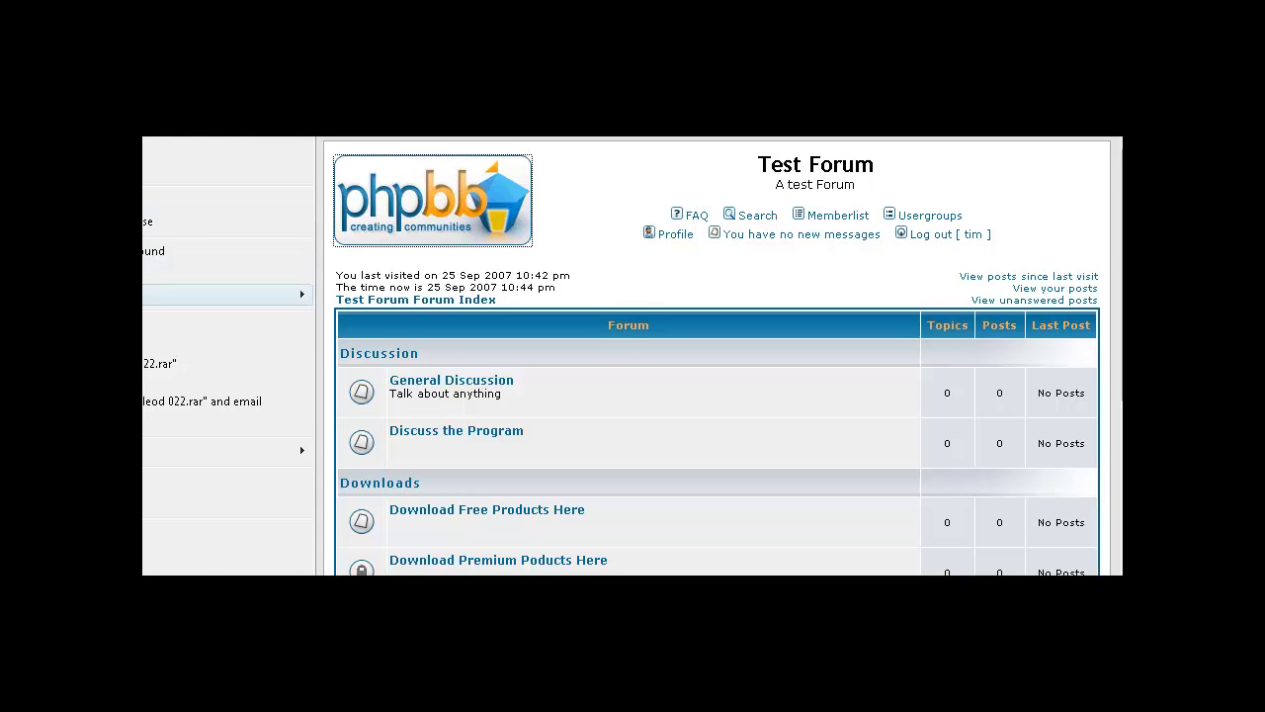
mouse_move(158, 295)
click(381, 342)
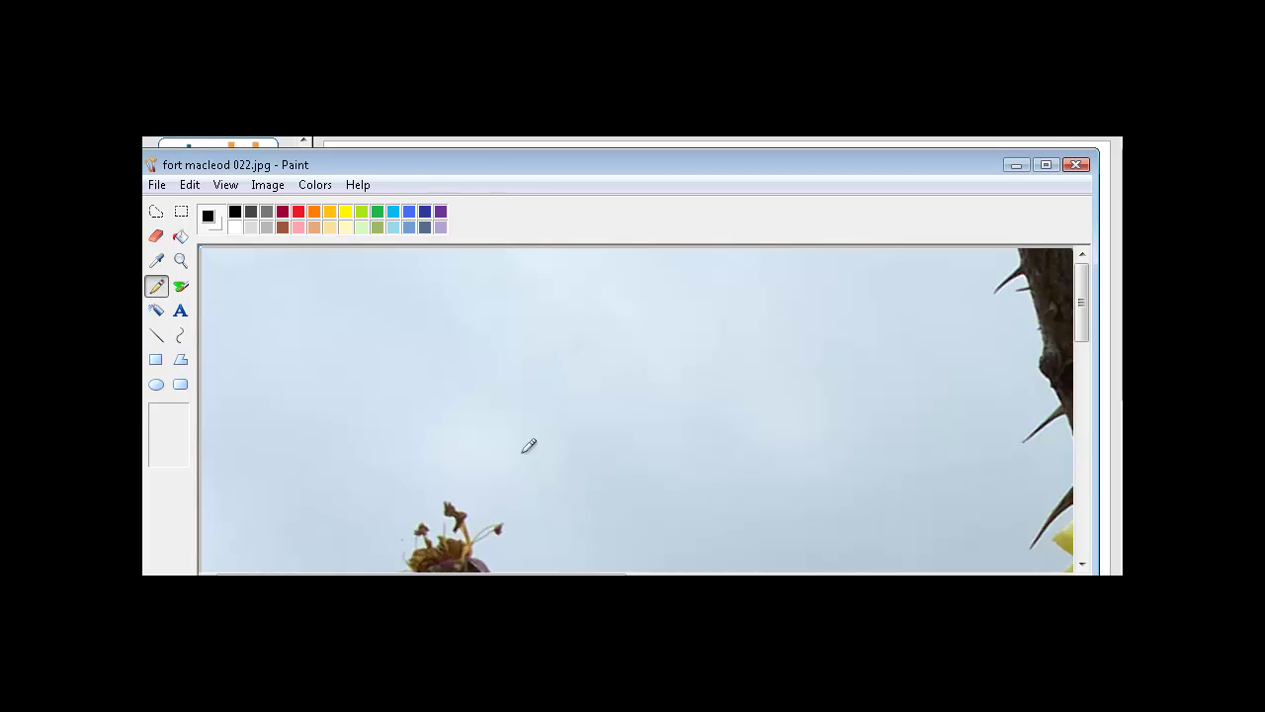
scroll(560, 443, down, 5)
scroll(587, 437, down, 3)
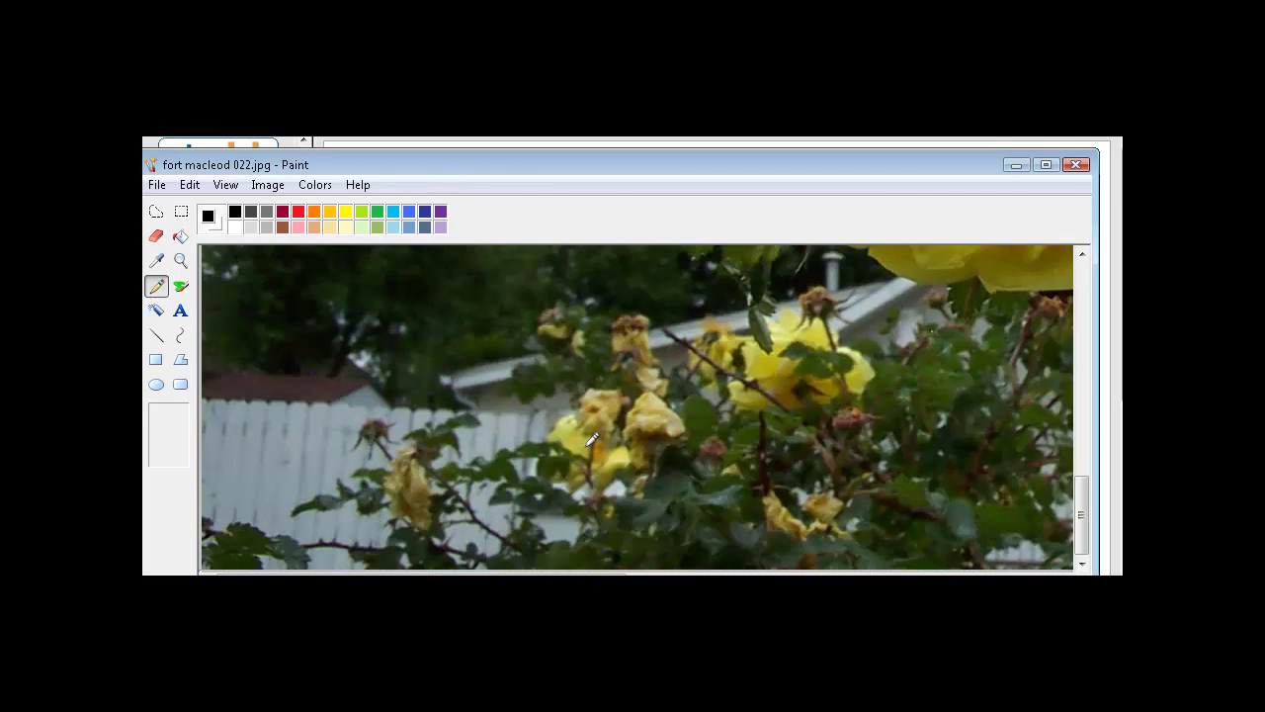
scroll(592, 440, up, 8)
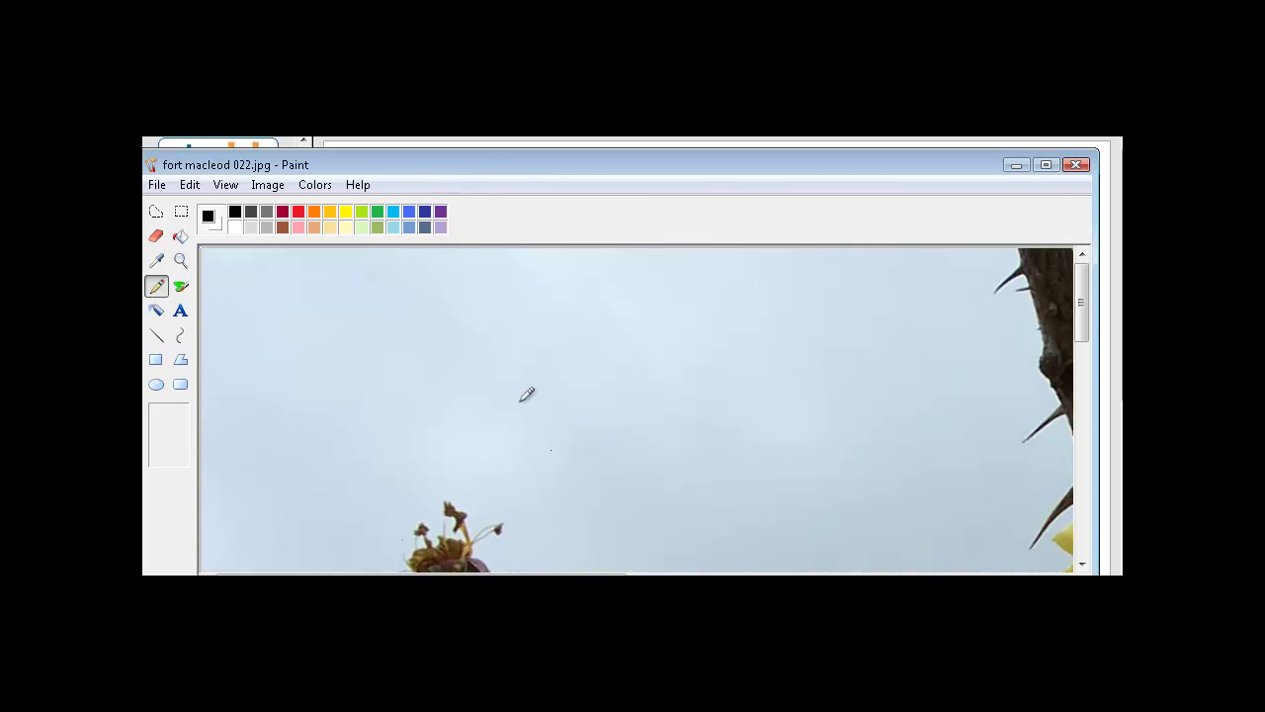
click(267, 186)
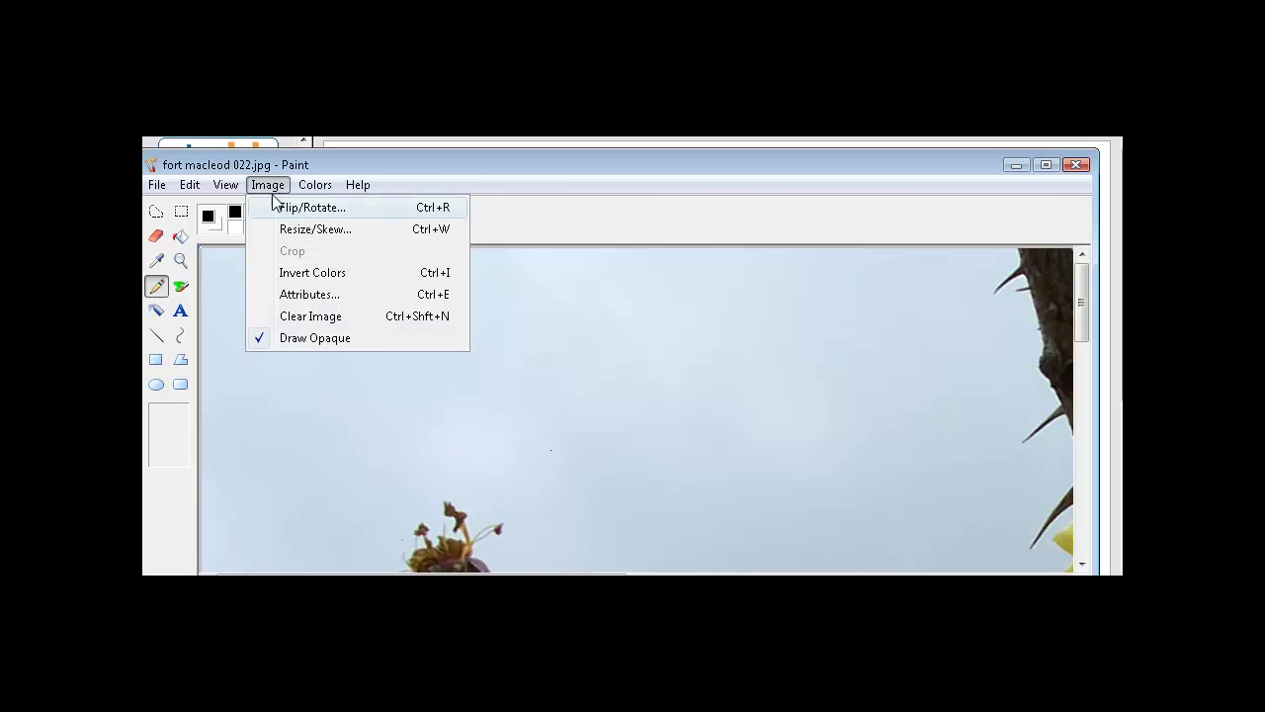
click(285, 232)
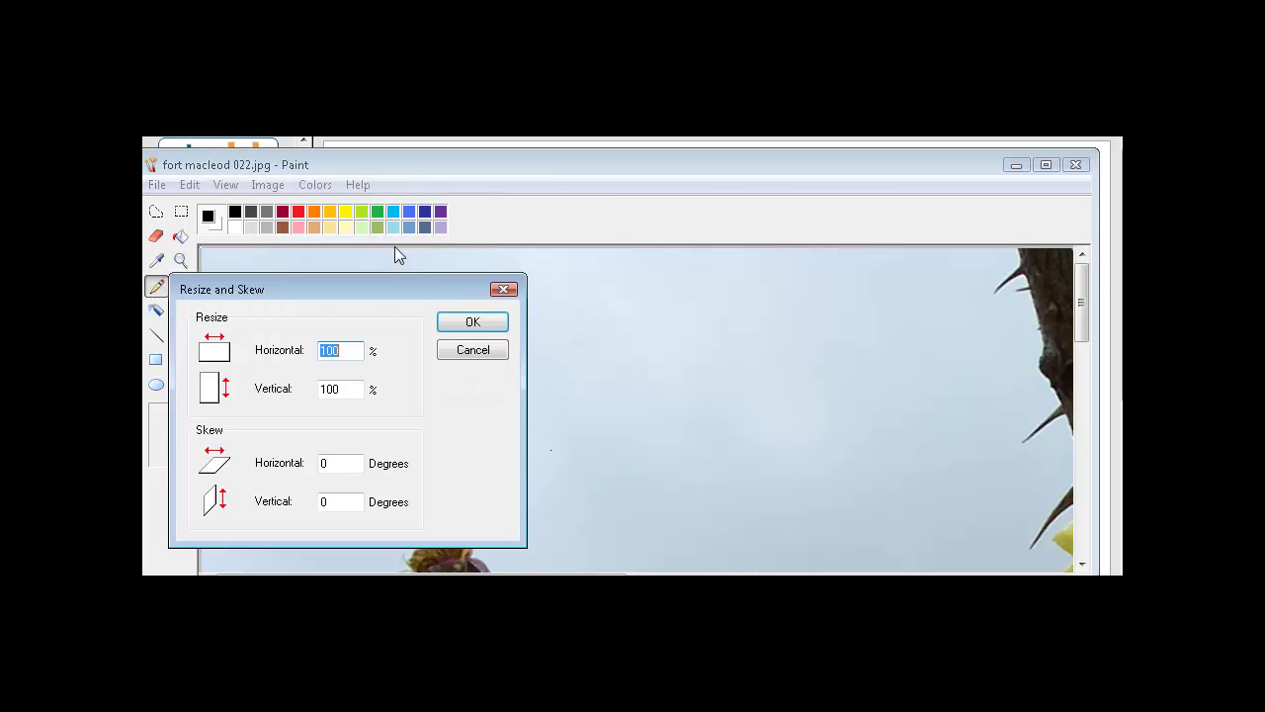
click(504, 350)
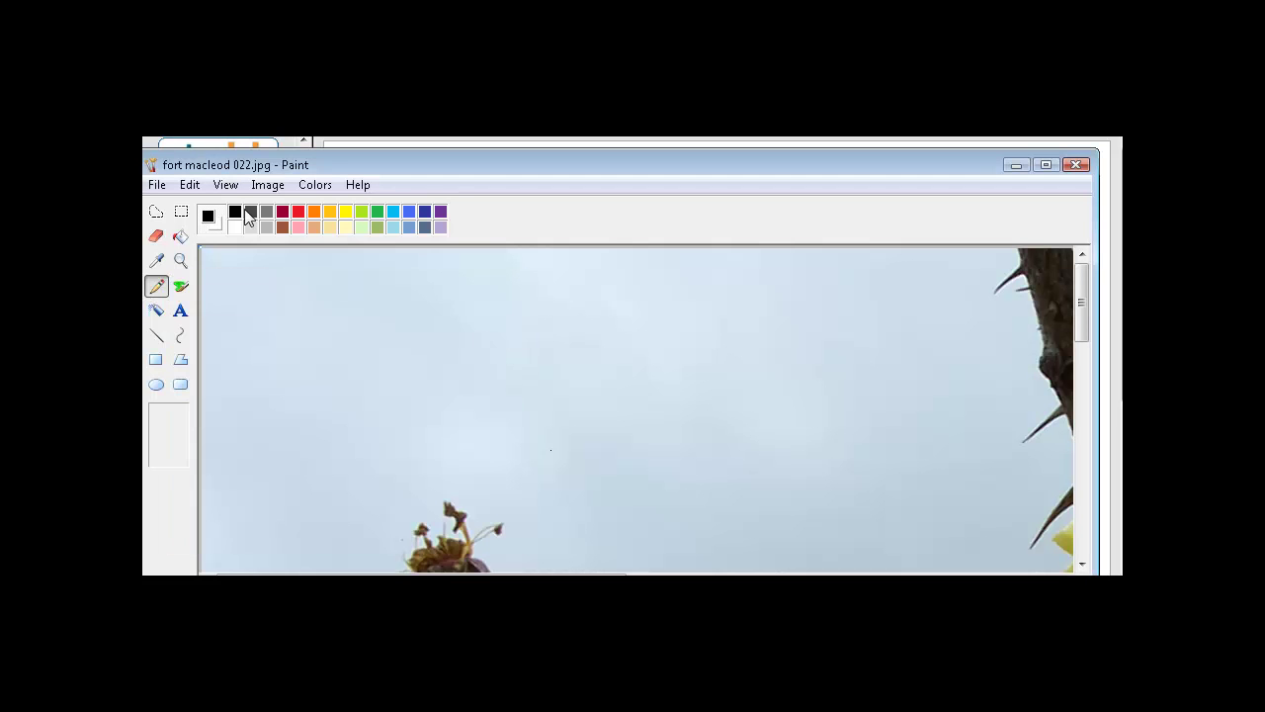
Check the photo's pixel width and height in its image attributes
click(269, 185)
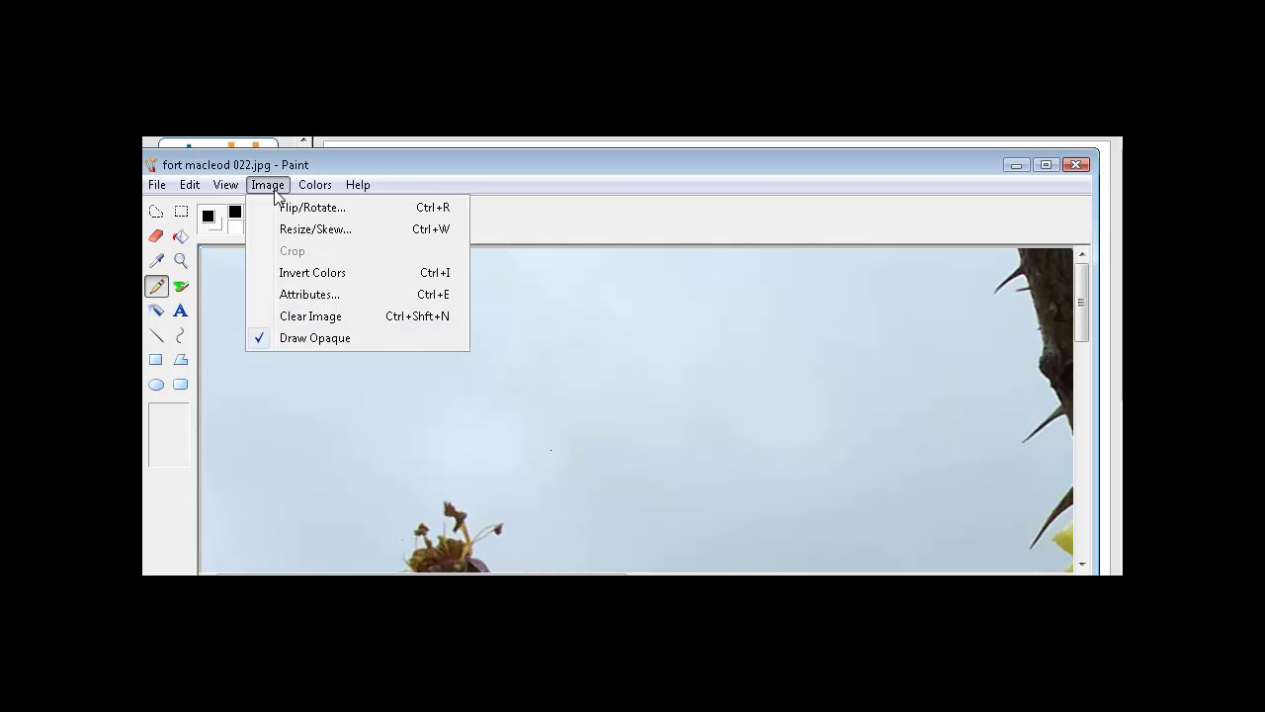
click(351, 294)
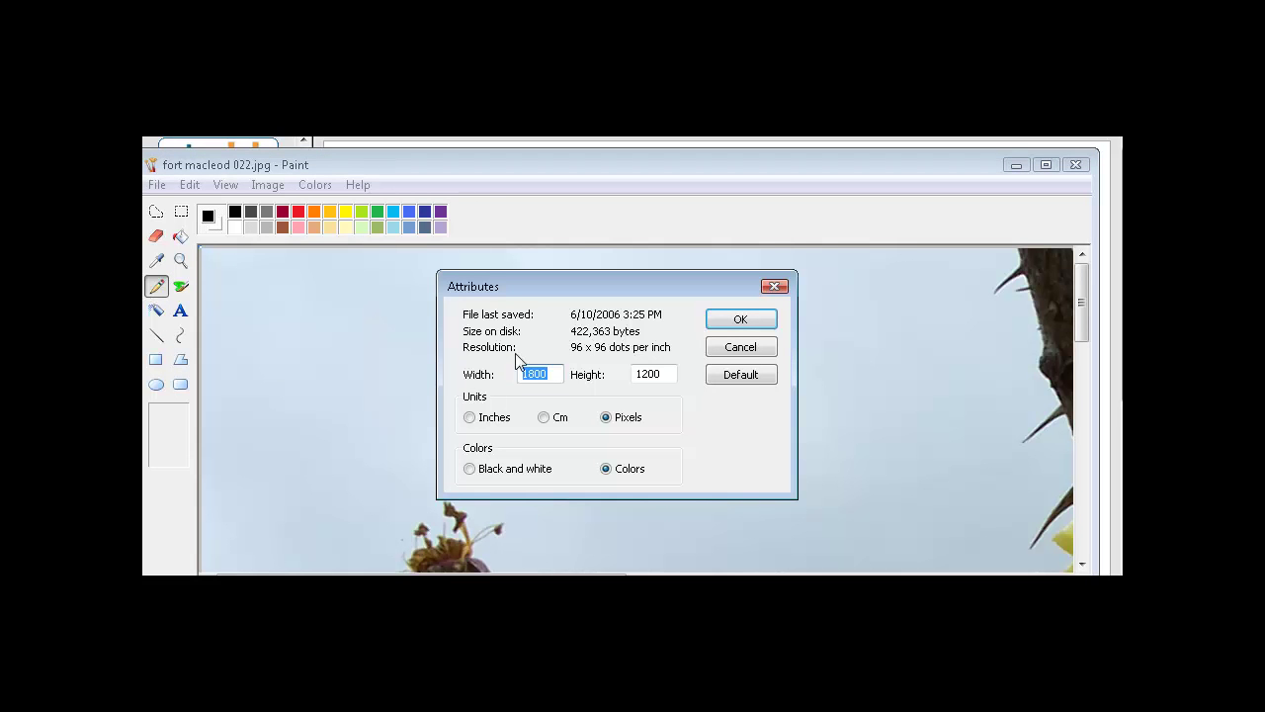
click(549, 368)
click(740, 353)
Resize the photo to 15% horizontally and 15% vertically
click(267, 186)
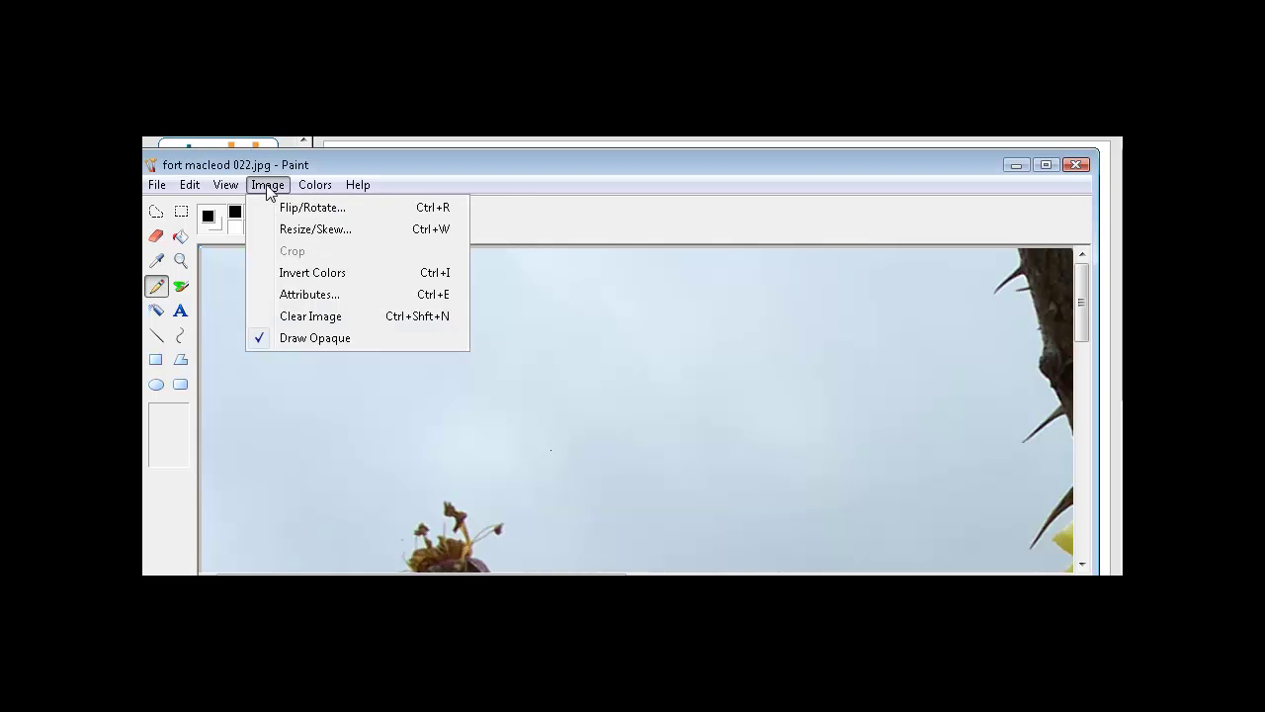
click(288, 228)
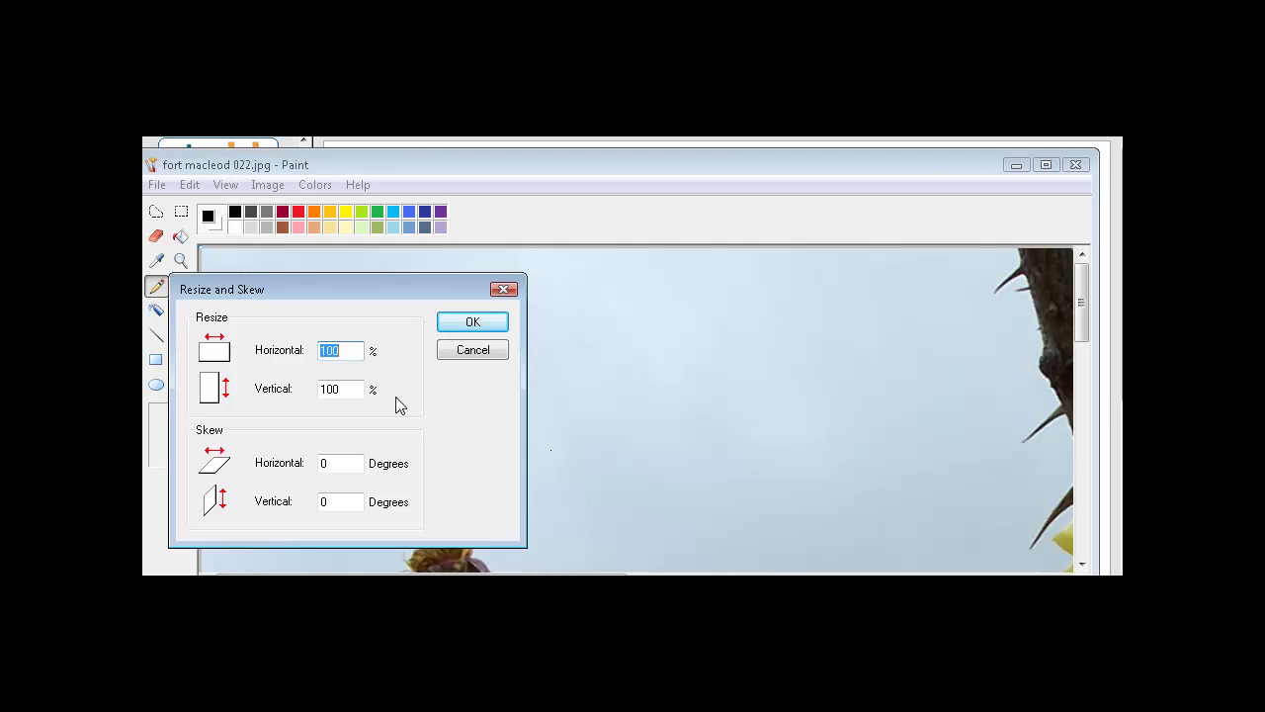
text(15)
key(Tab)
text(15)
click(496, 326)
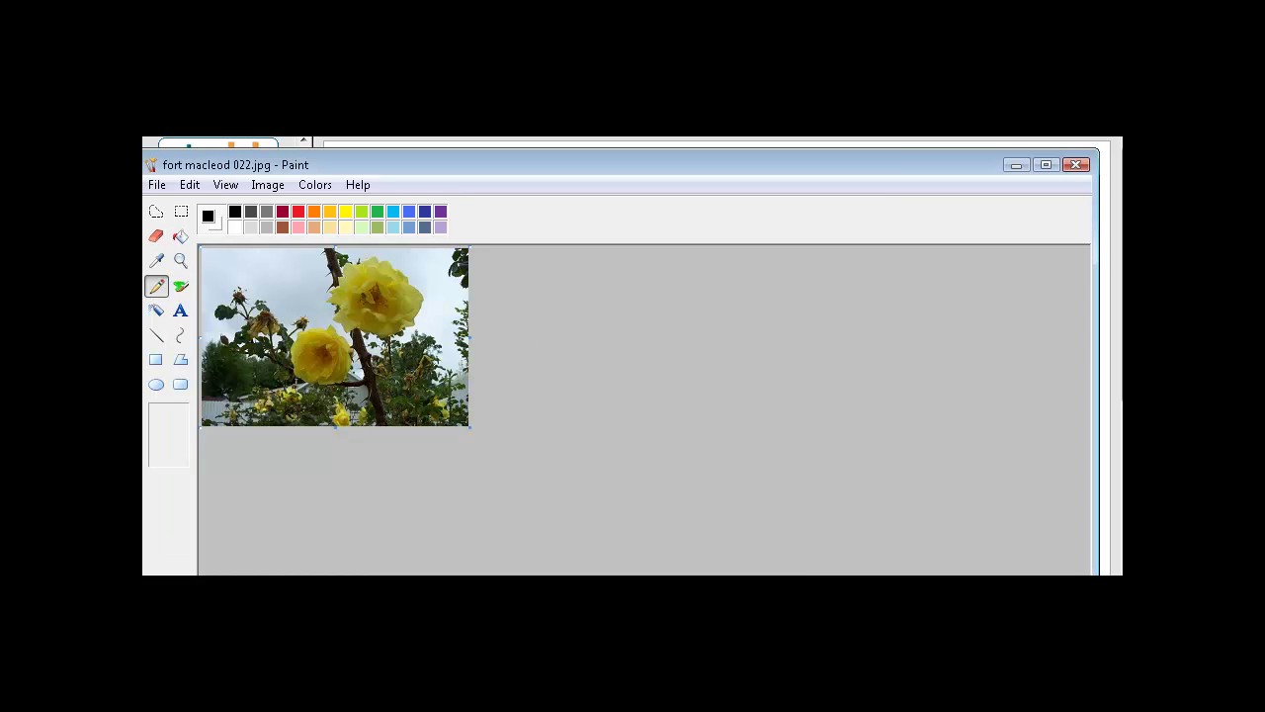
Start saving the resized photo as a new Desktop file named logo_phpBB.gif, checking the name against the logo URL in Notepad
click(156, 185)
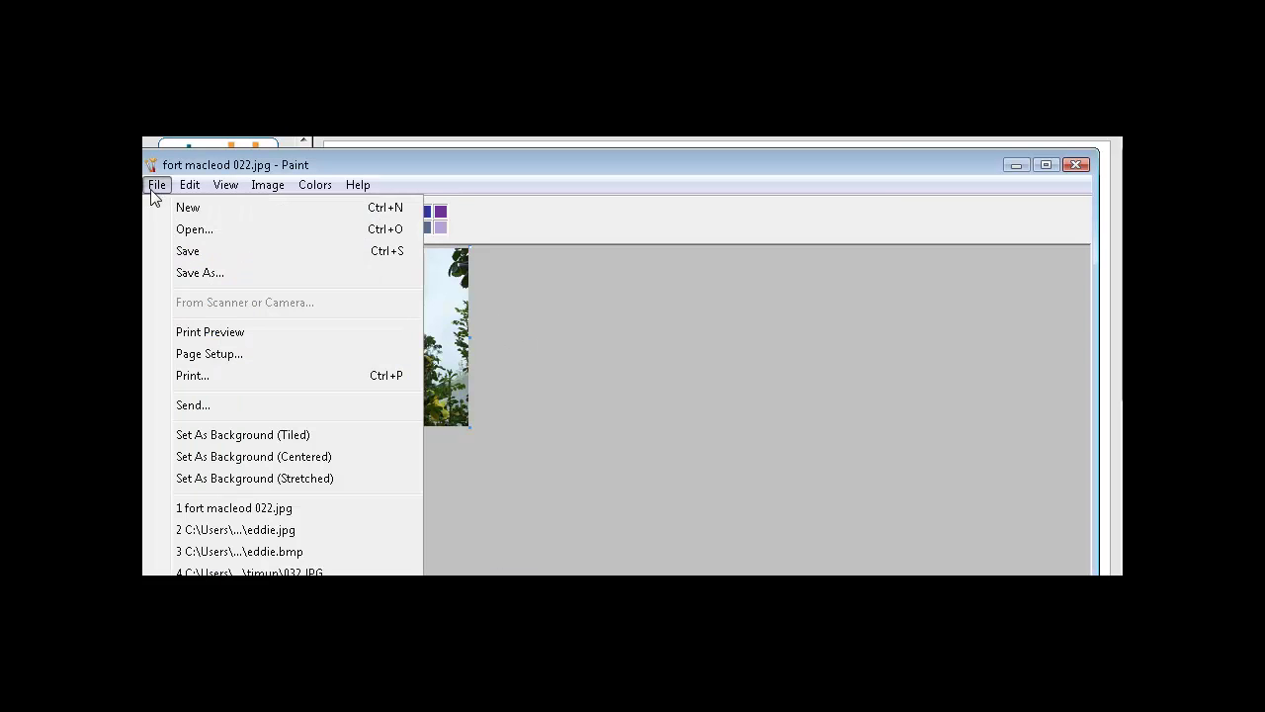
click(182, 276)
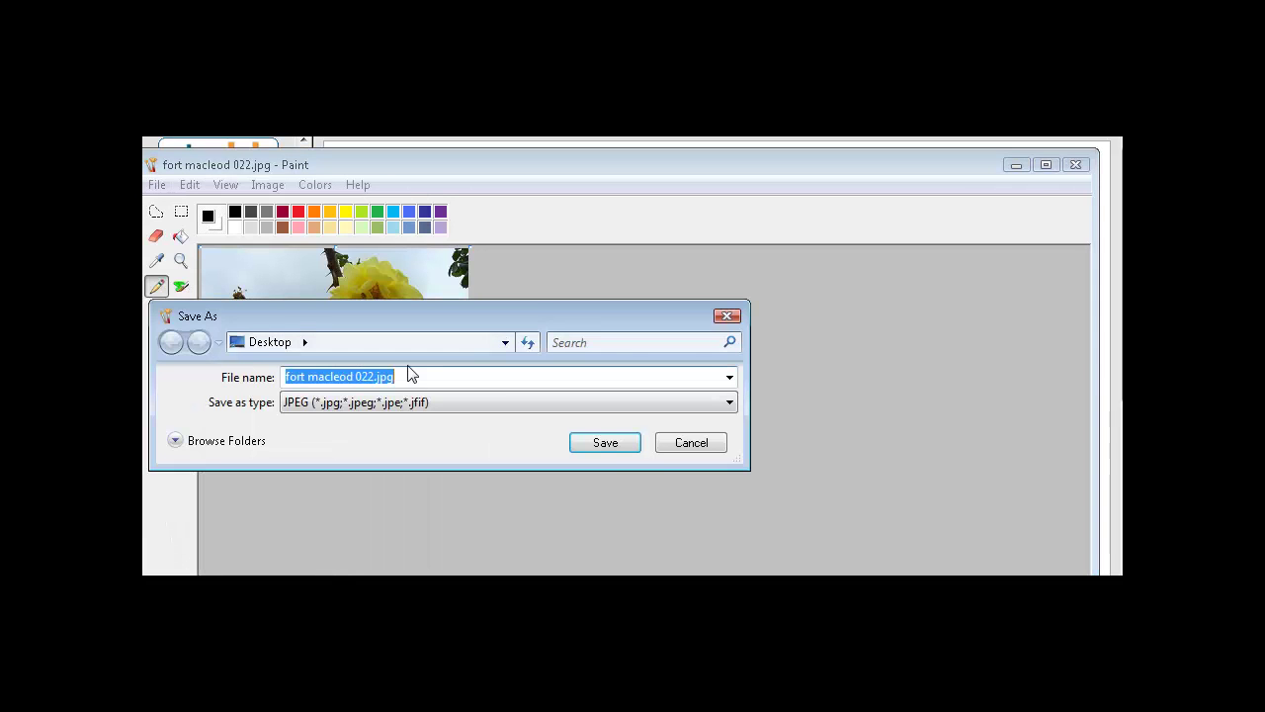
text(logo_phpBB.gif)
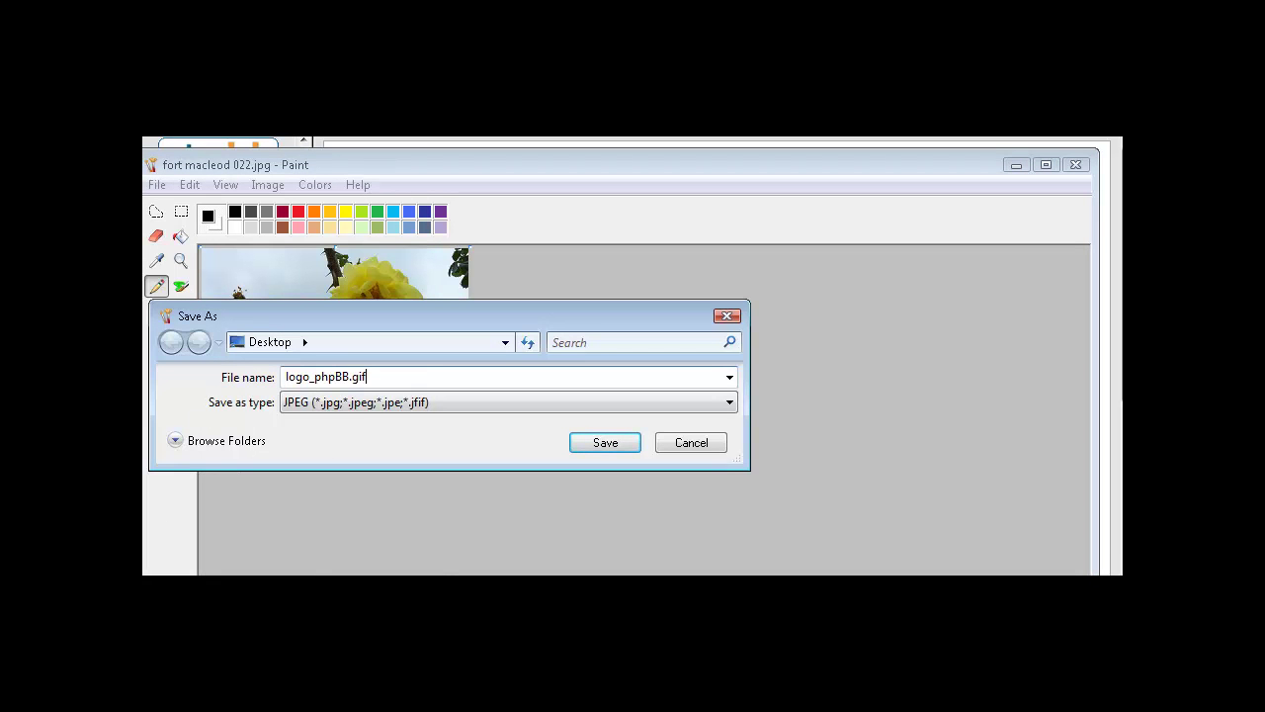
key(ctrl+a)
key(alt+Tab)
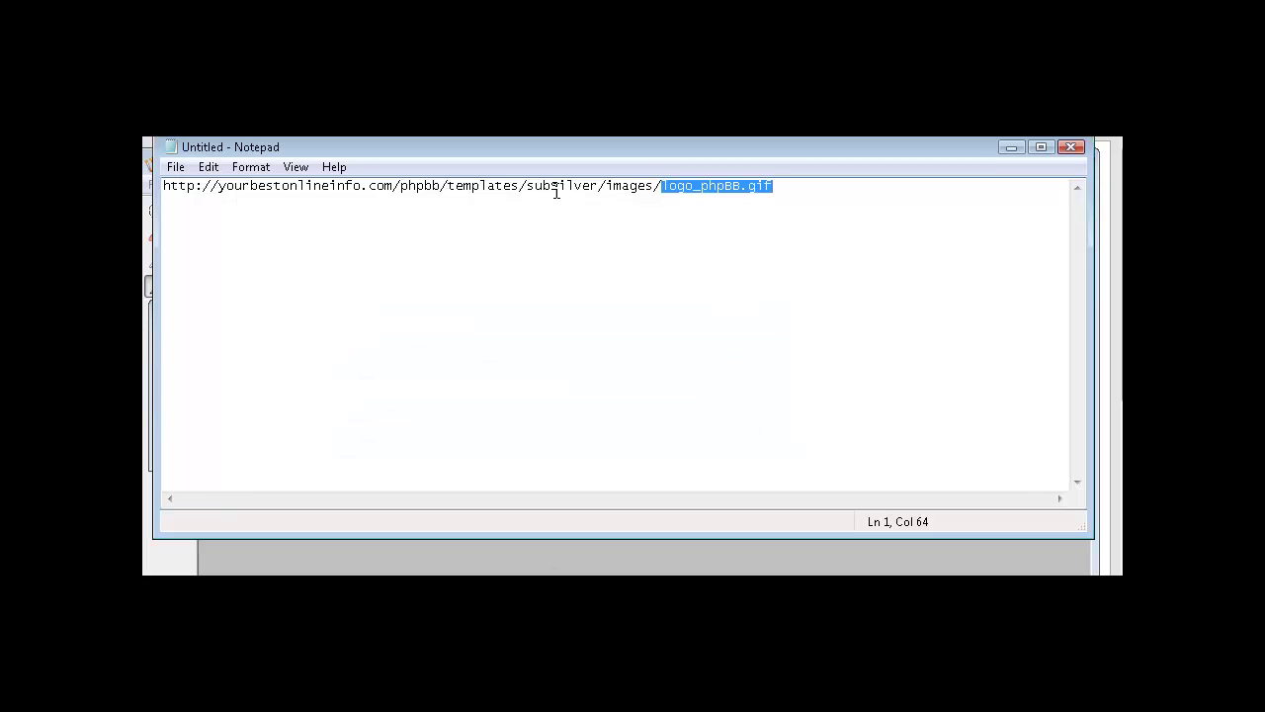
click(718, 194)
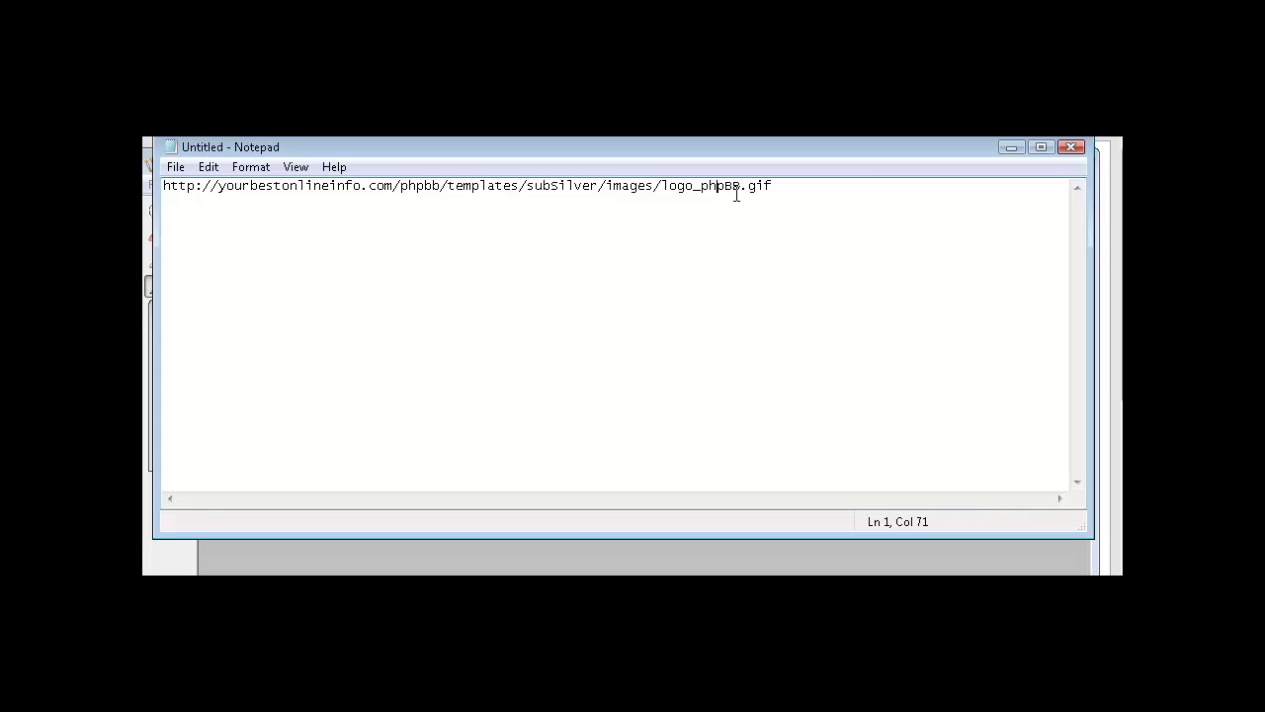
click(1006, 147)
click(411, 376)
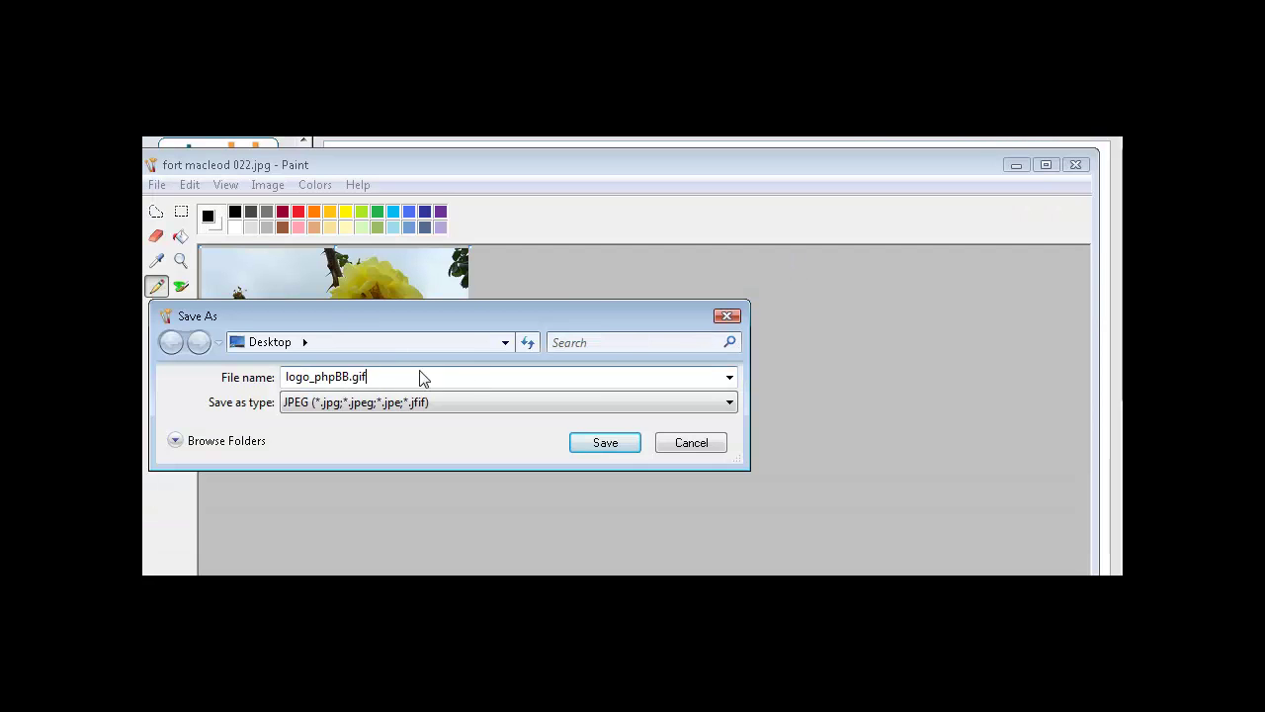
Set the file type to GIF and save the image, accepting the possible loss of color information
click(729, 404)
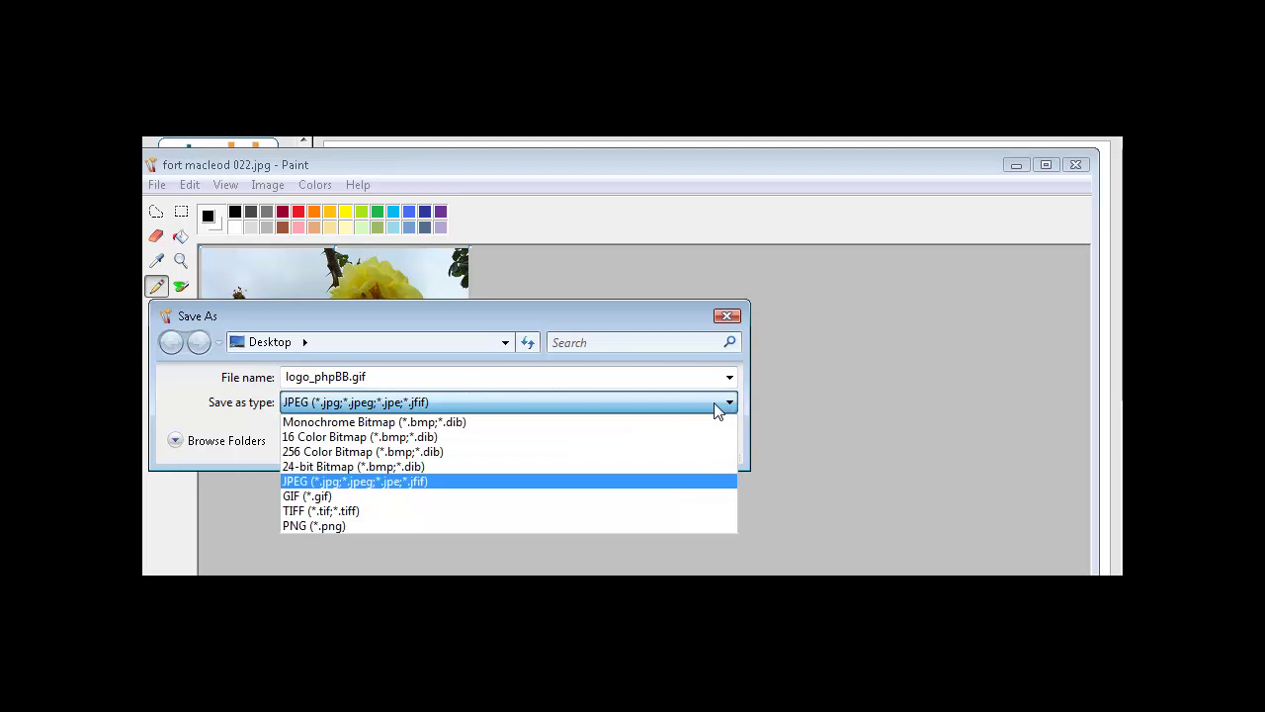
click(316, 495)
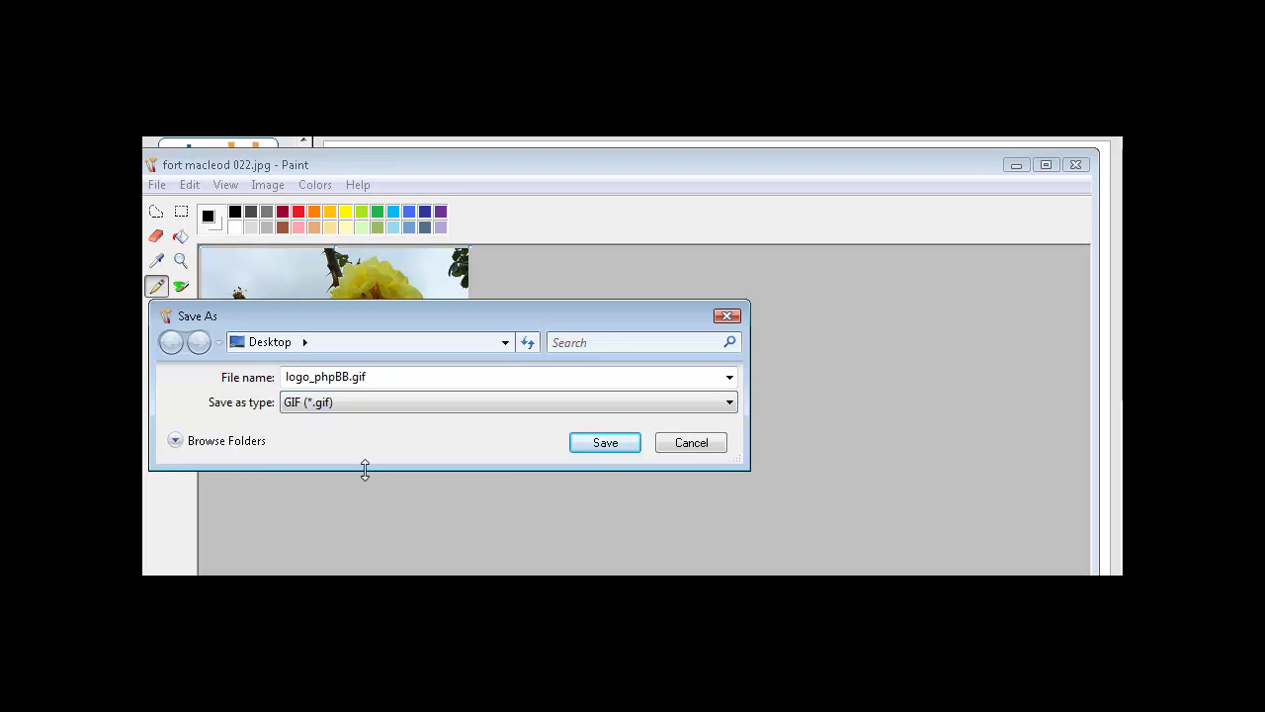
click(606, 444)
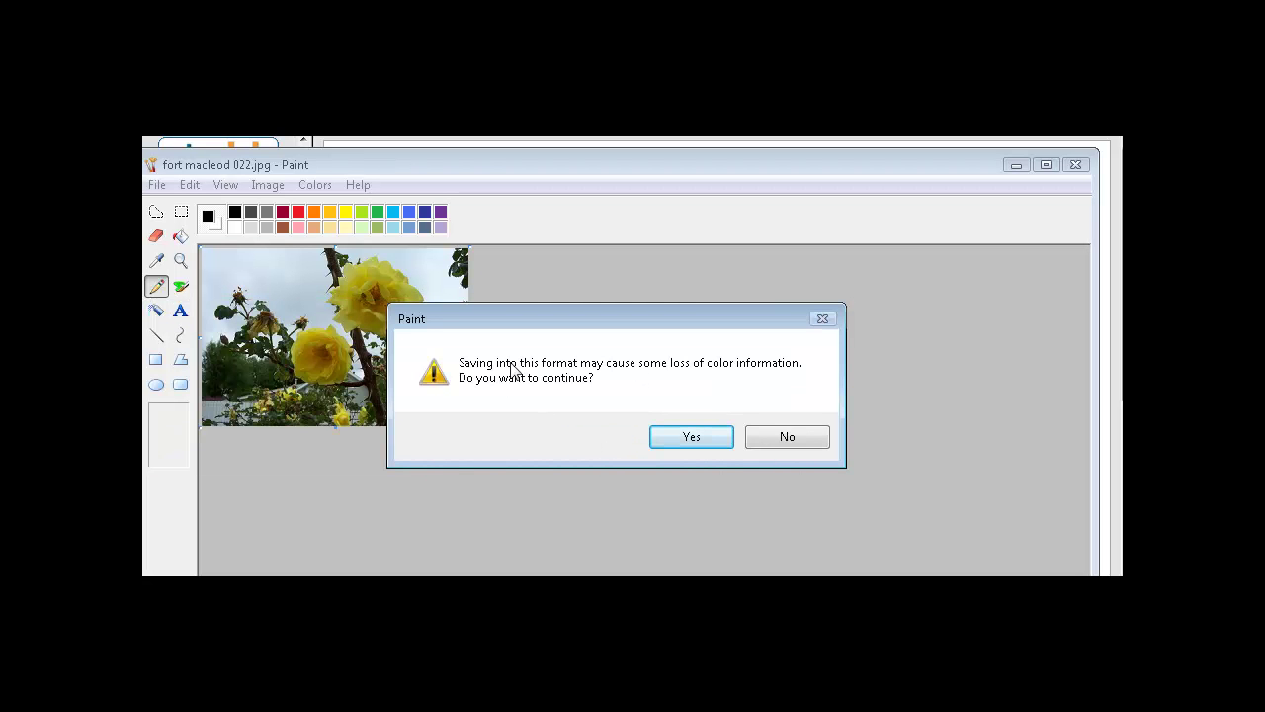
click(689, 438)
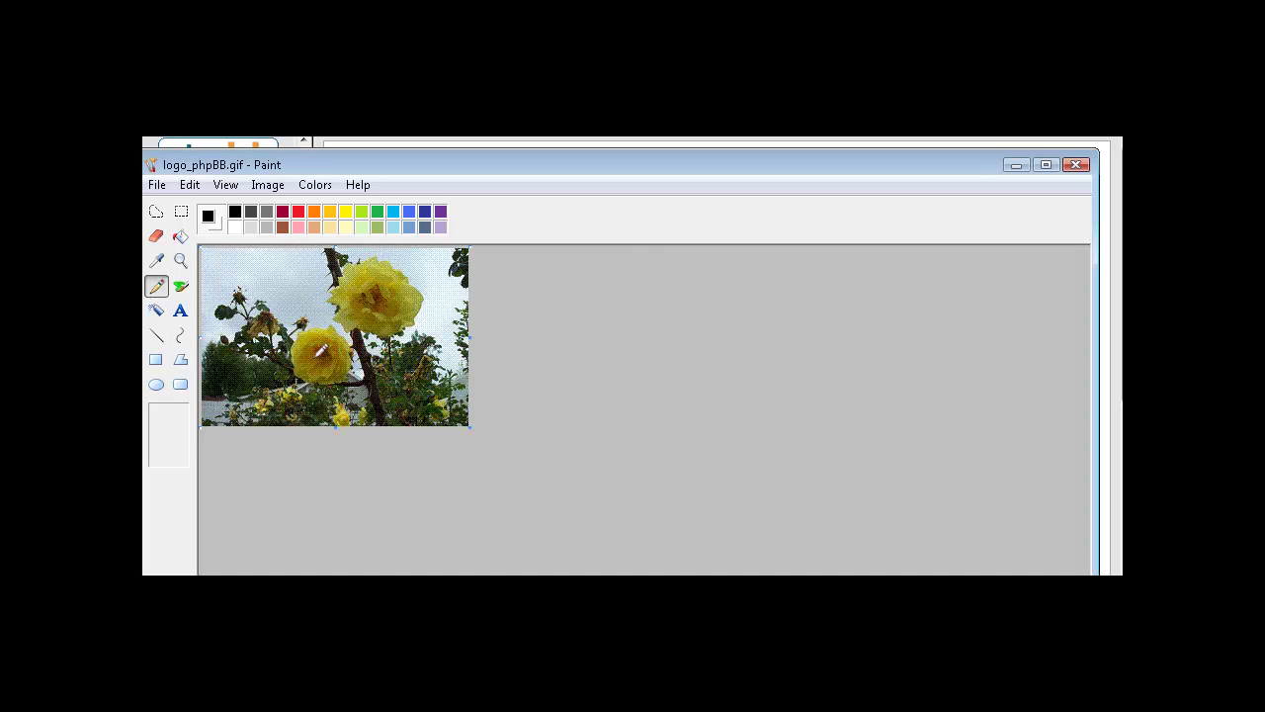
Close Paint and check the saved logo_phpBB.gif in Internet Explorer before closing that window
click(1076, 165)
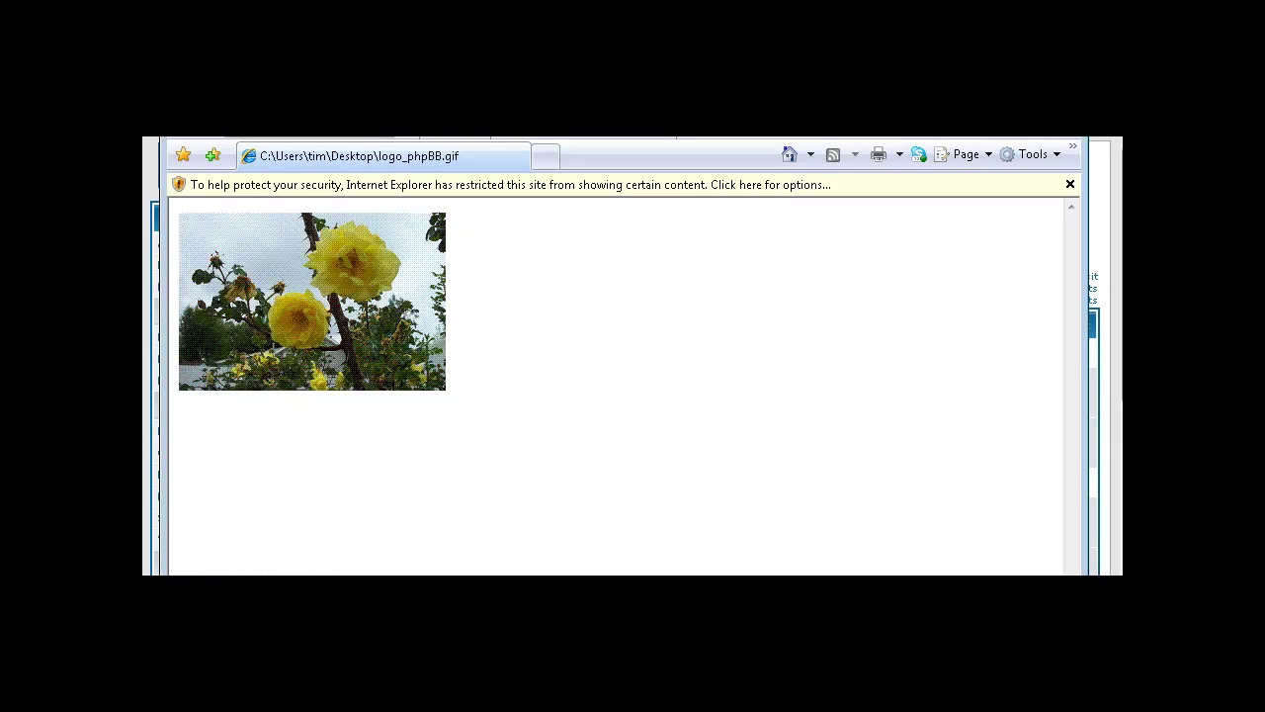
key(alt+F4)
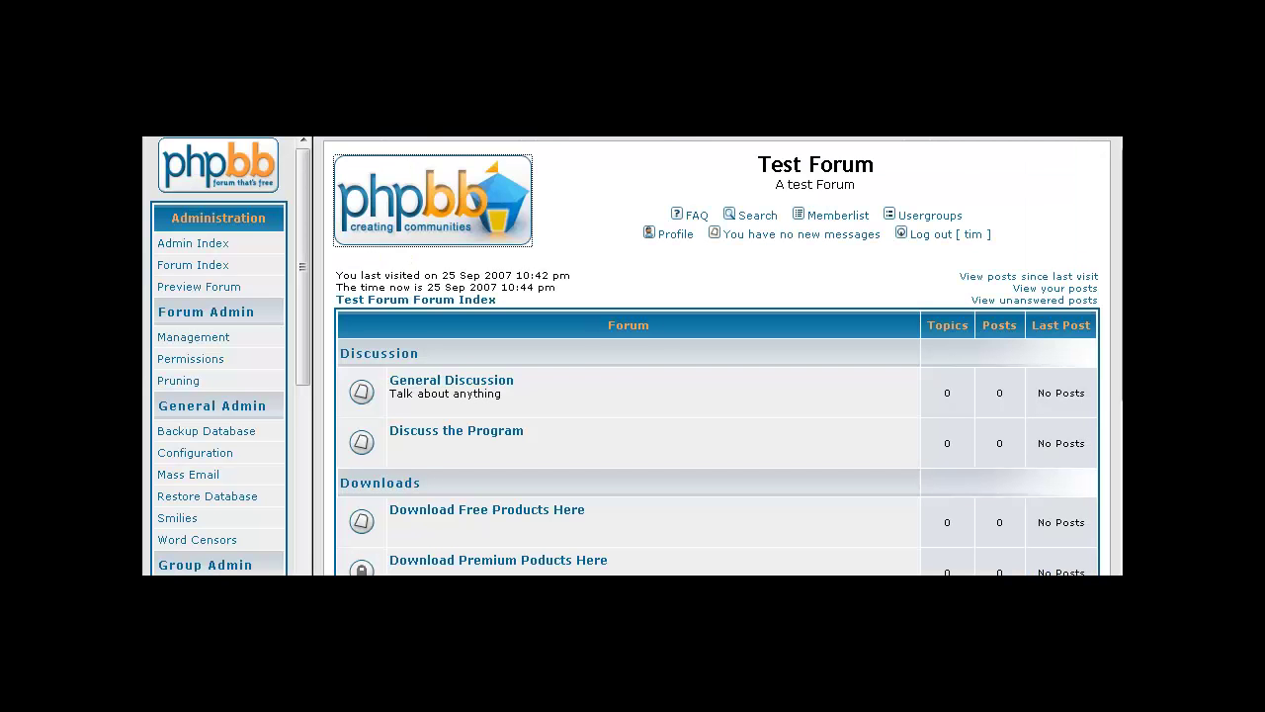
Open the FireFTP client in Firefox
key(alt+t)
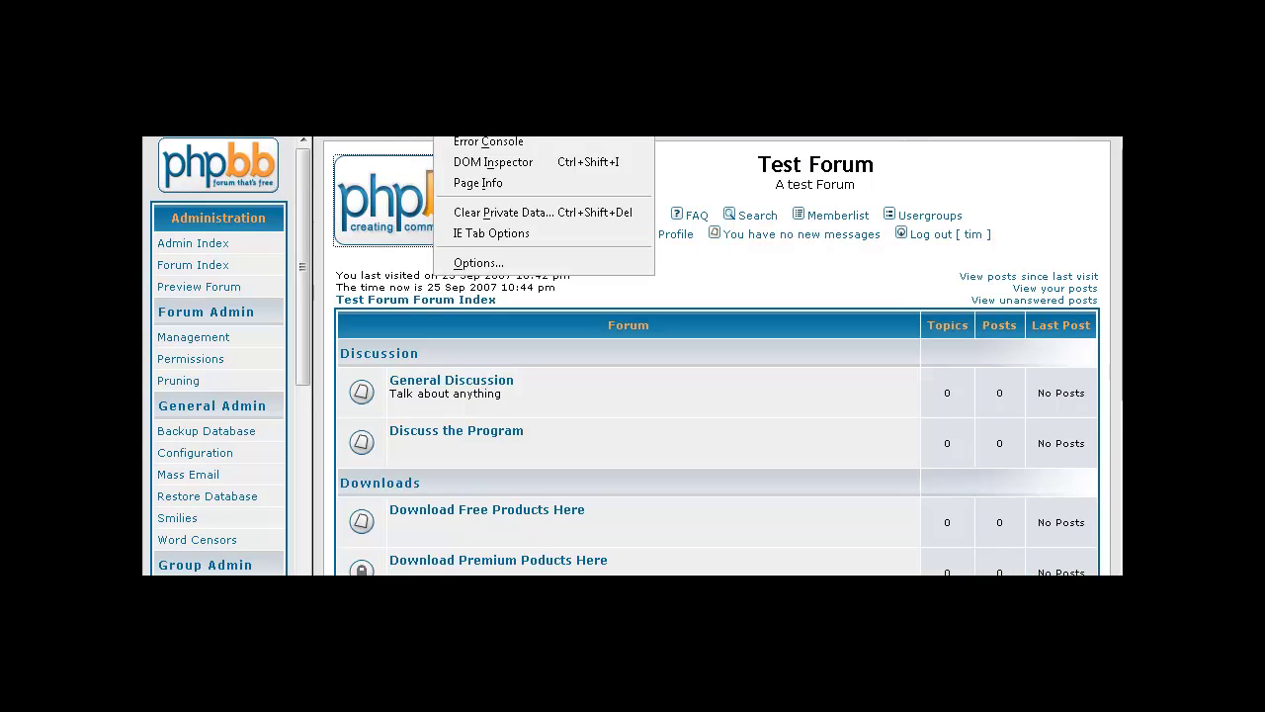
click(477, 120)
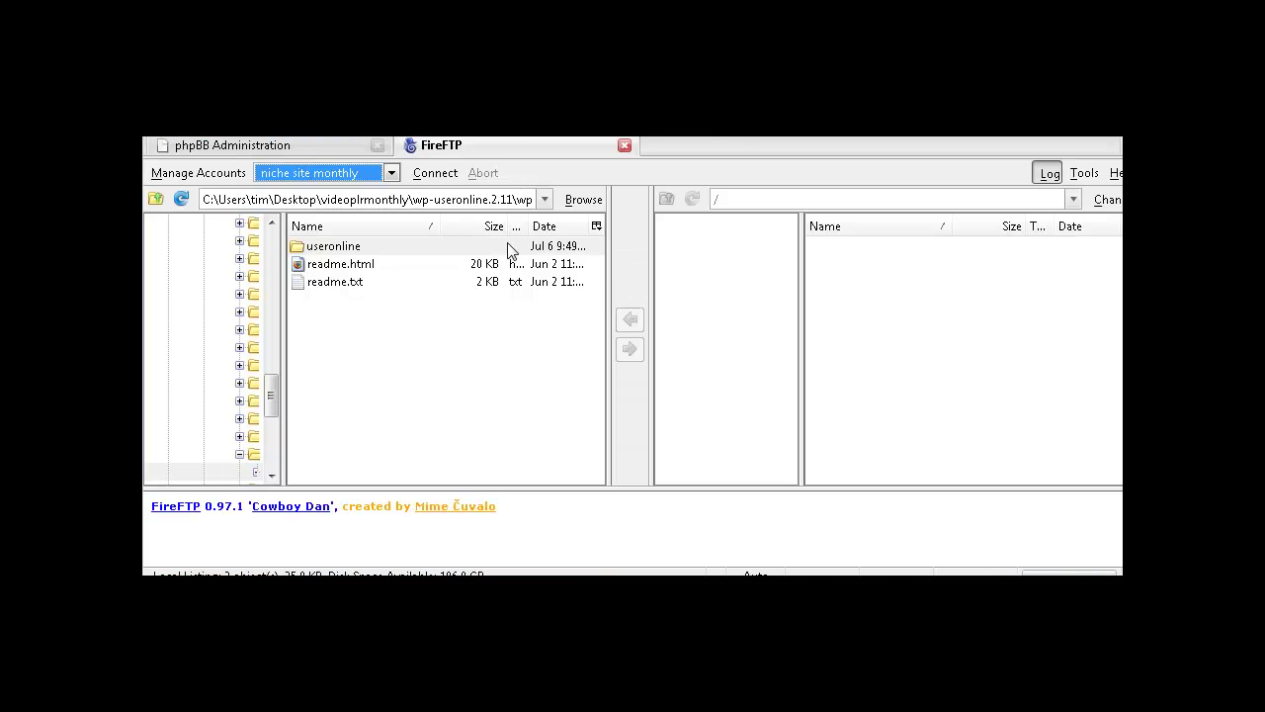
Connect to the yourbestonlineinfo.com FTP account, signing in with the account login and password
click(392, 173)
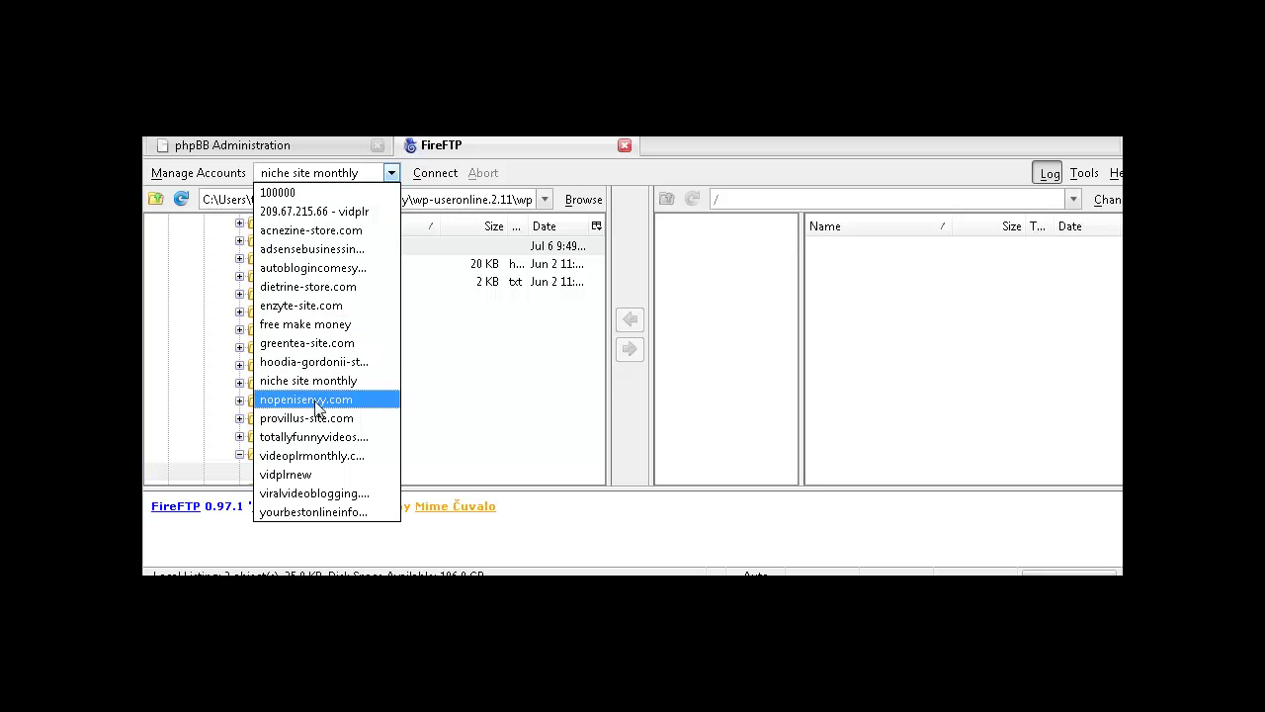
click(323, 510)
click(419, 173)
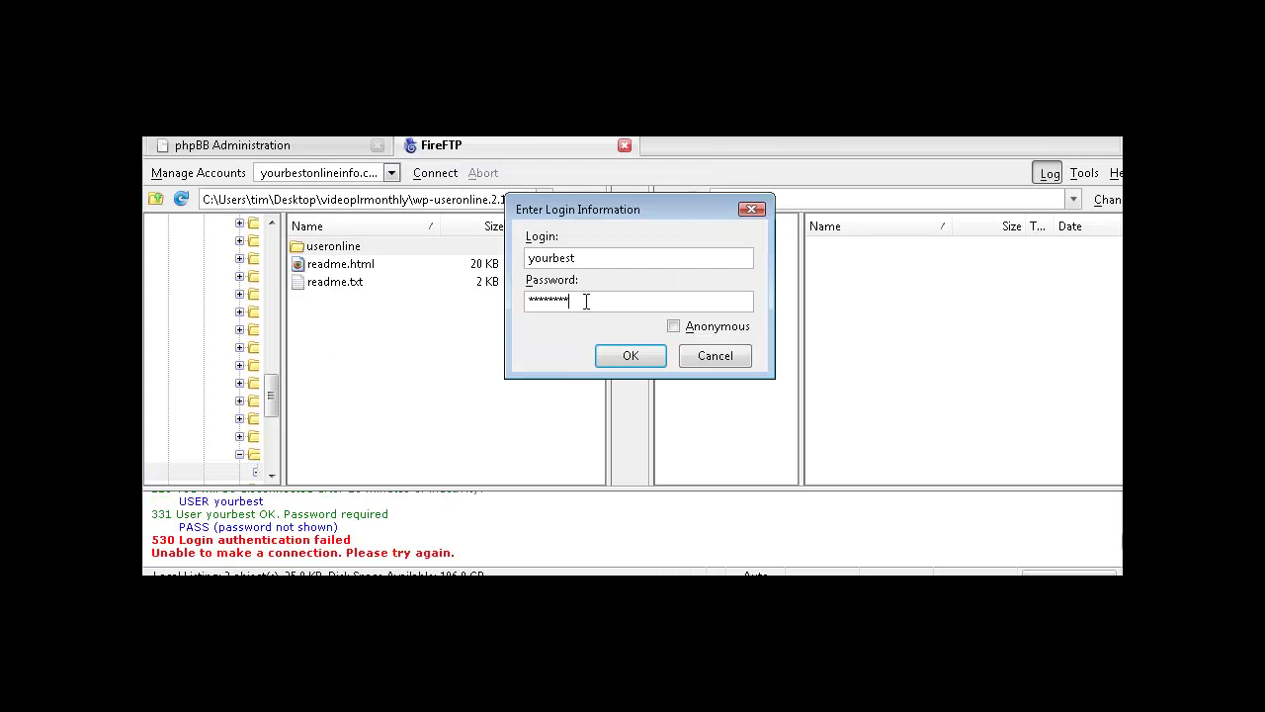
click(631, 356)
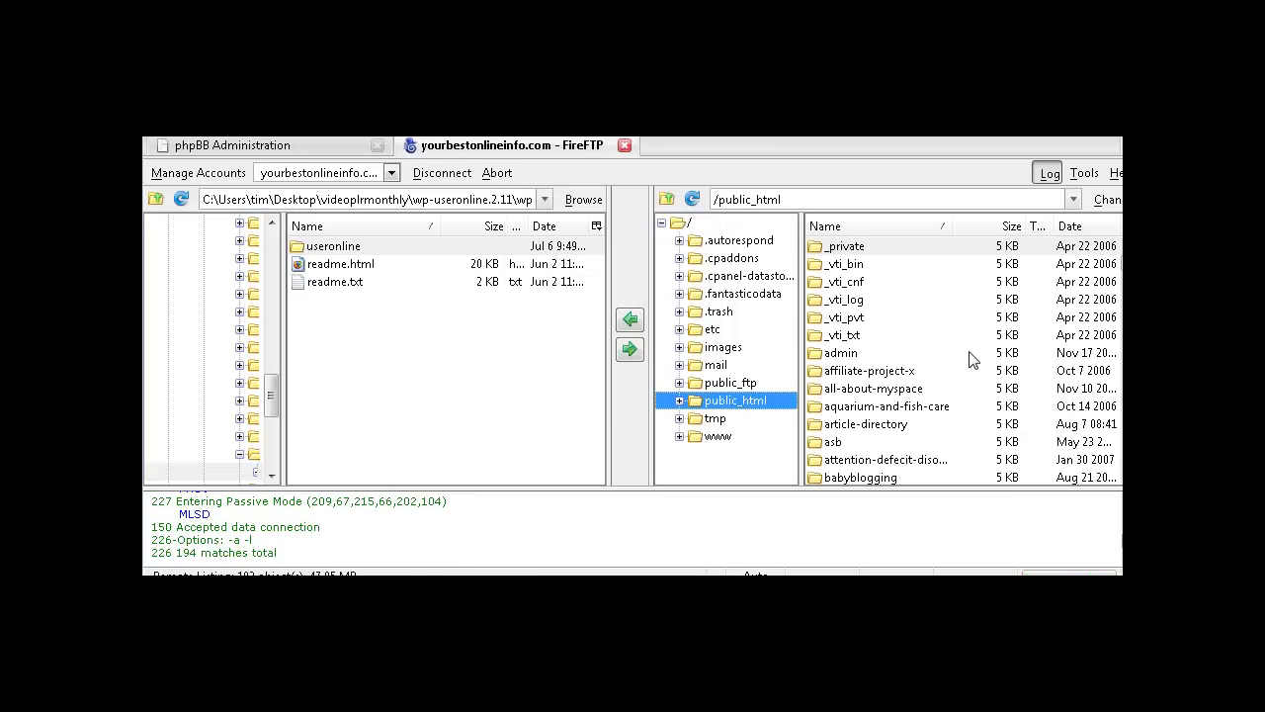
Find and open the phpbb folder inside public_html on the server
scroll(909, 372, down, 4)
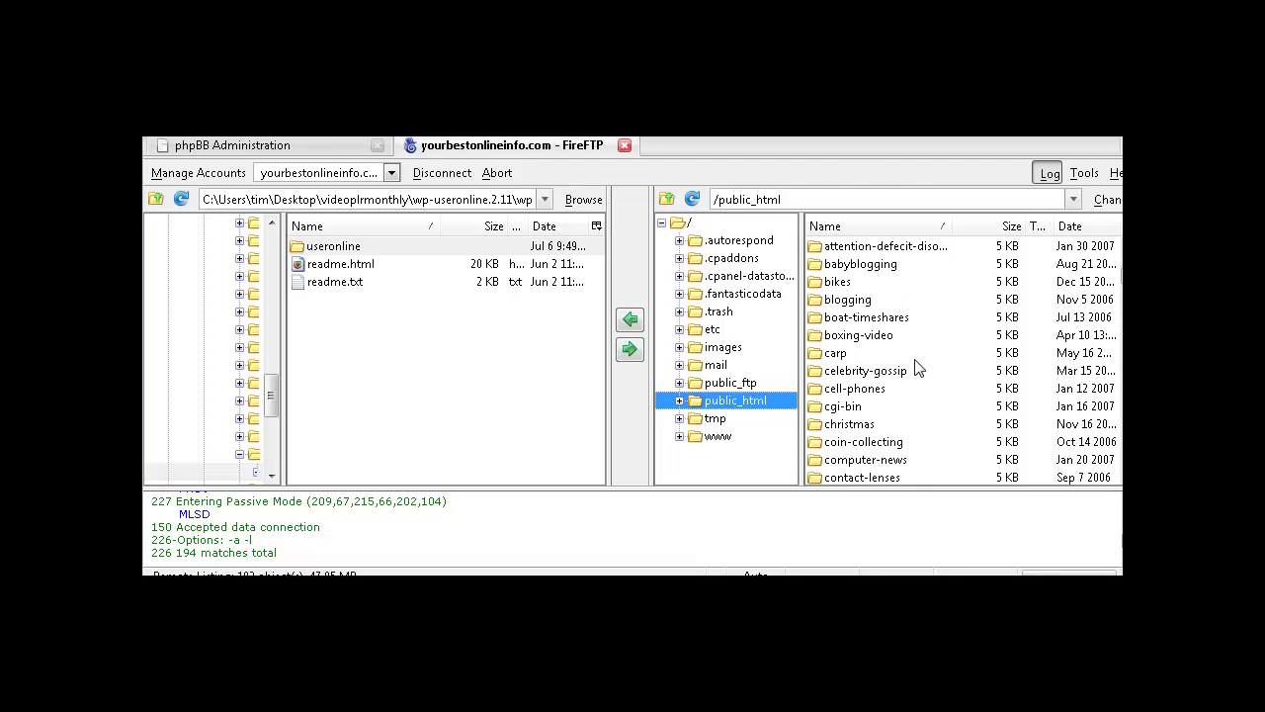
scroll(937, 367, down, 10)
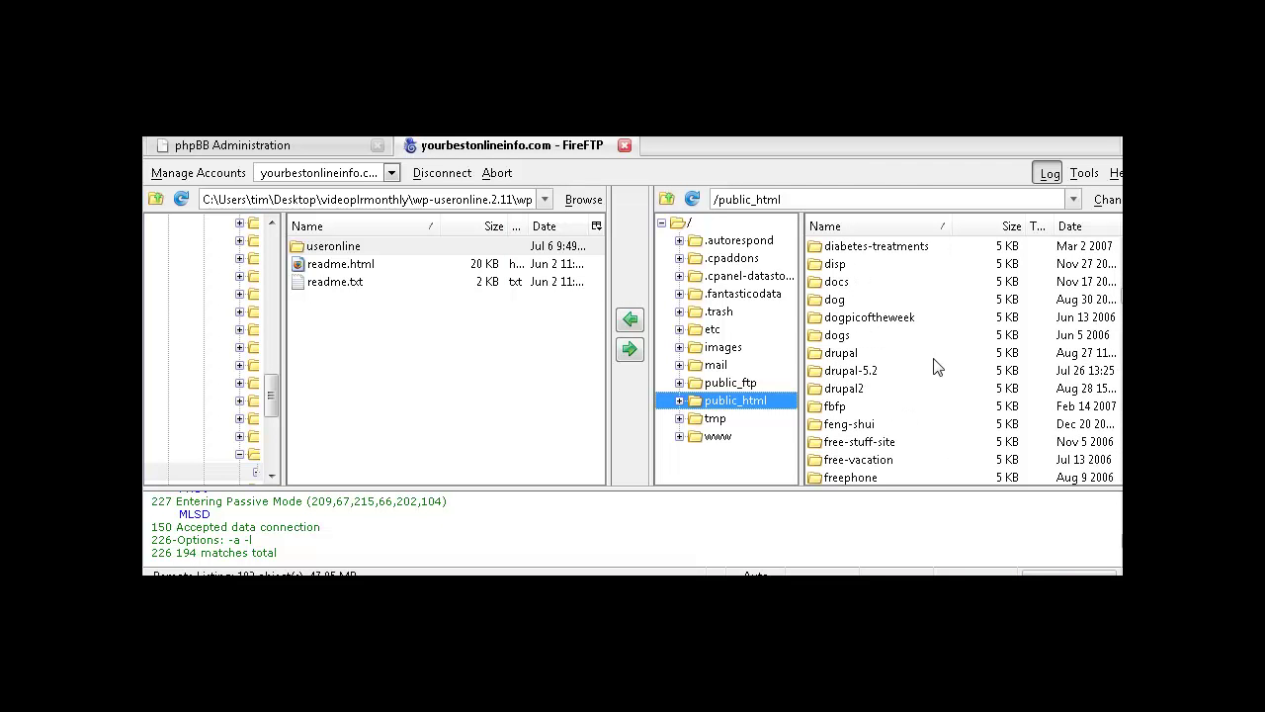
scroll(937, 365, down, 9)
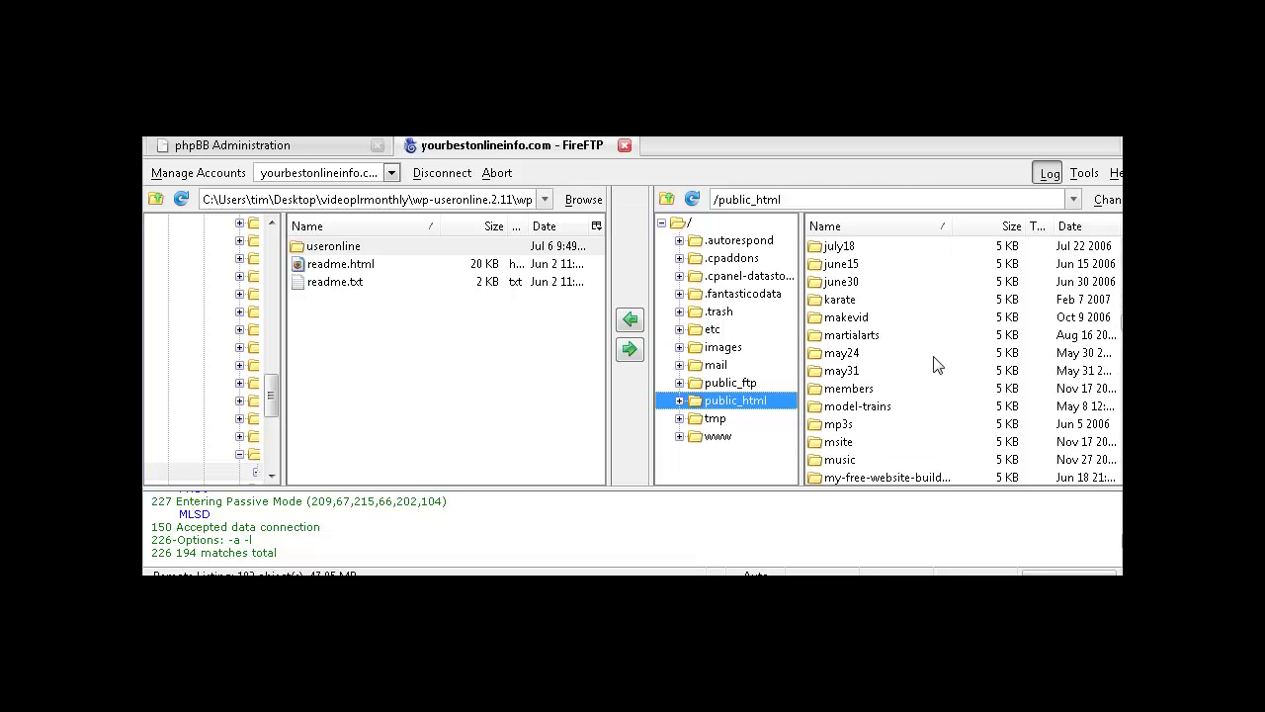
scroll(937, 366, down, 8)
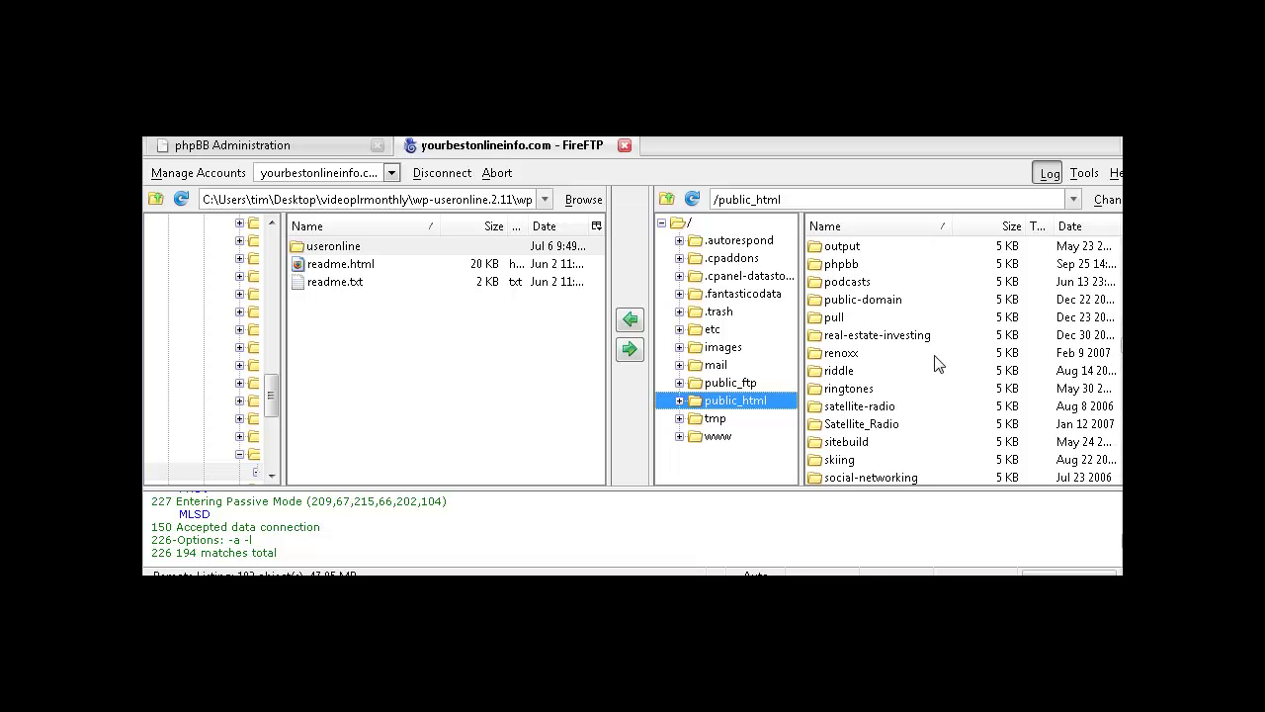
double_click(854, 264)
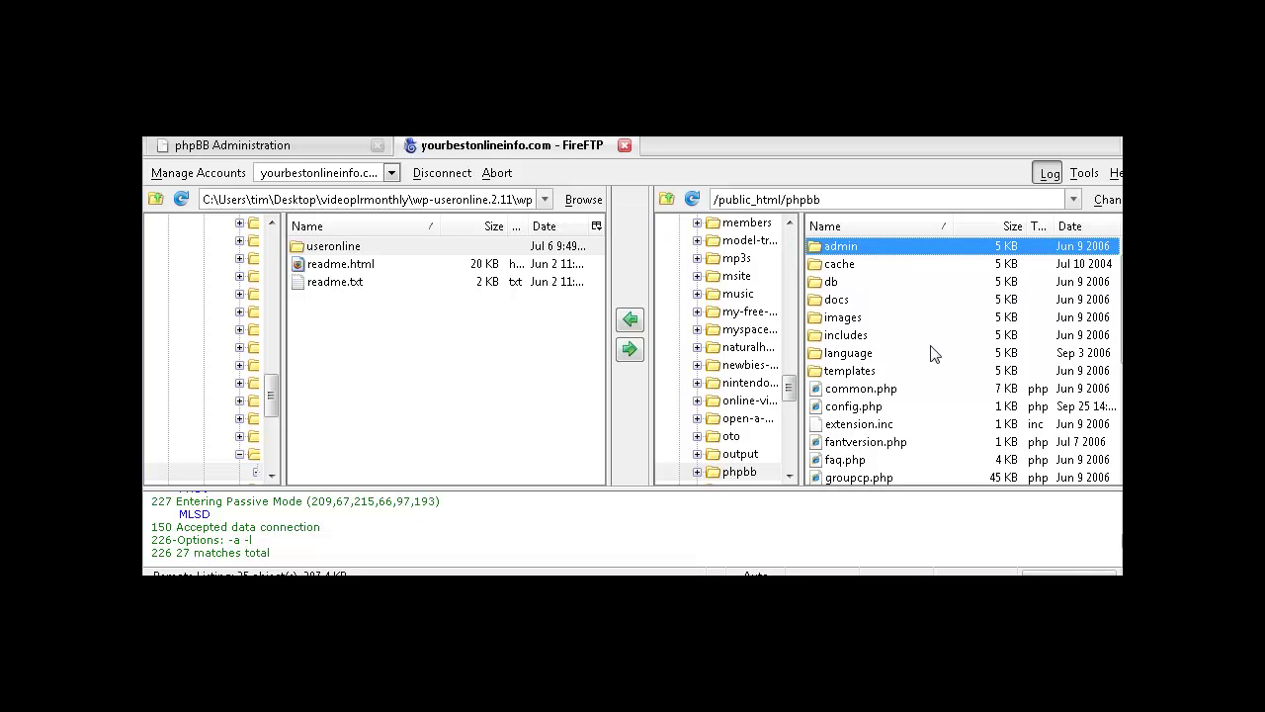
Check the logo URL in Notepad and open the matching templates/subSilver/images folder on the server
key(alt+Tab)
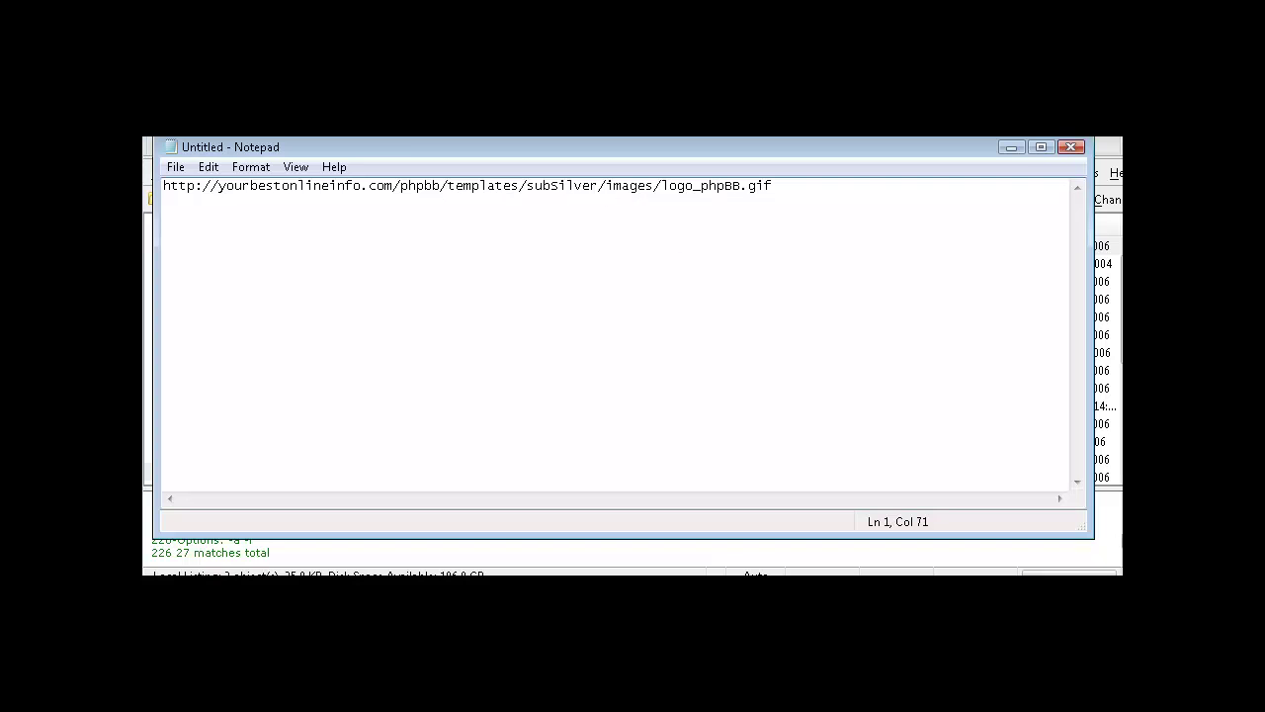
click(1009, 145)
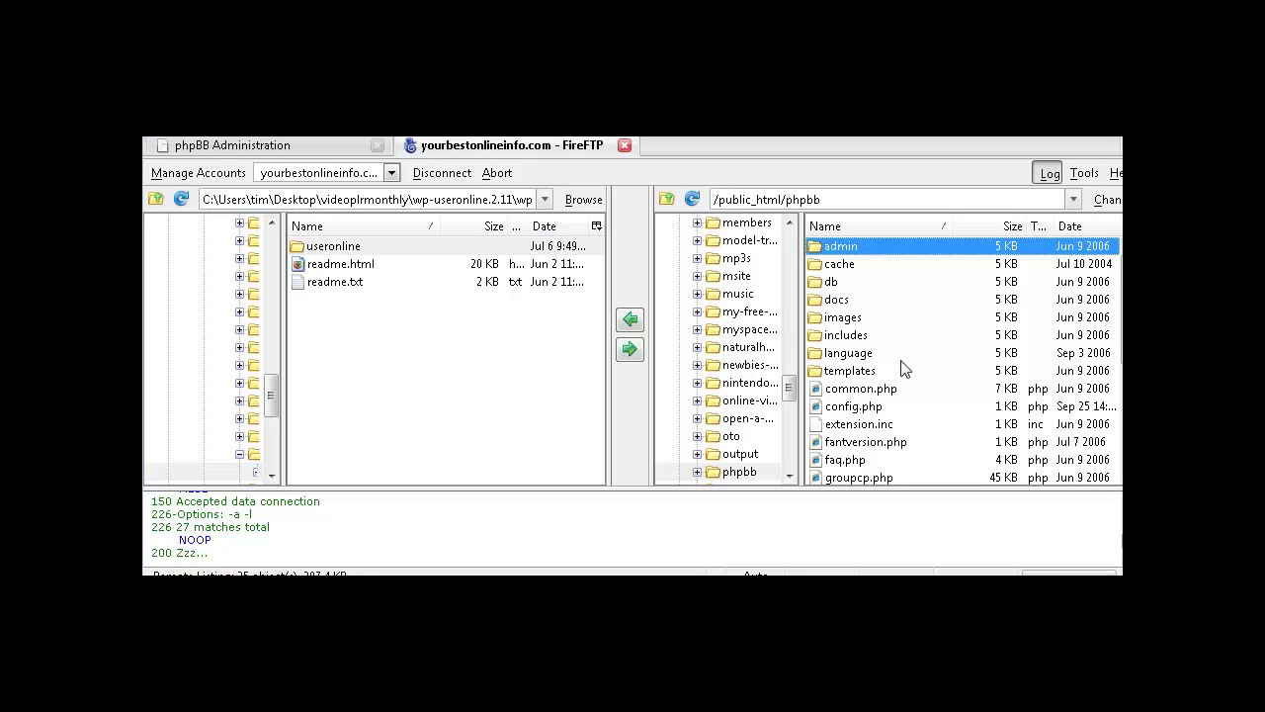
double_click(860, 374)
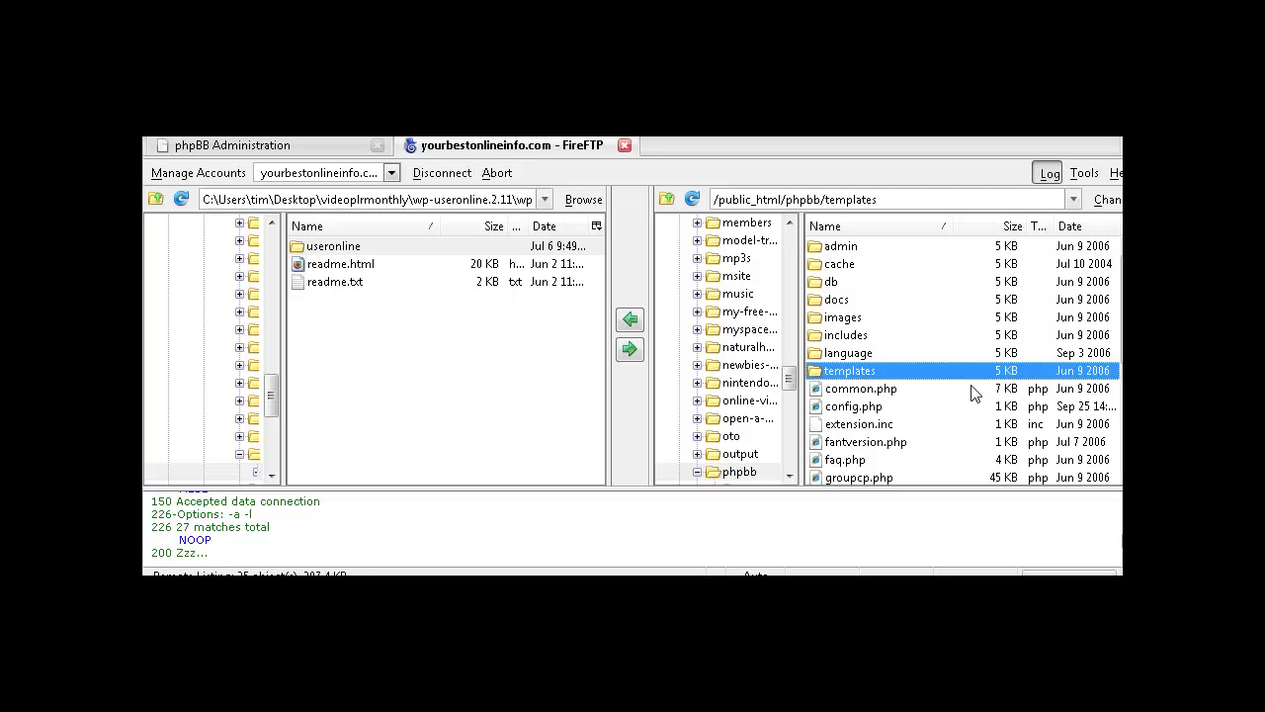
double_click(869, 249)
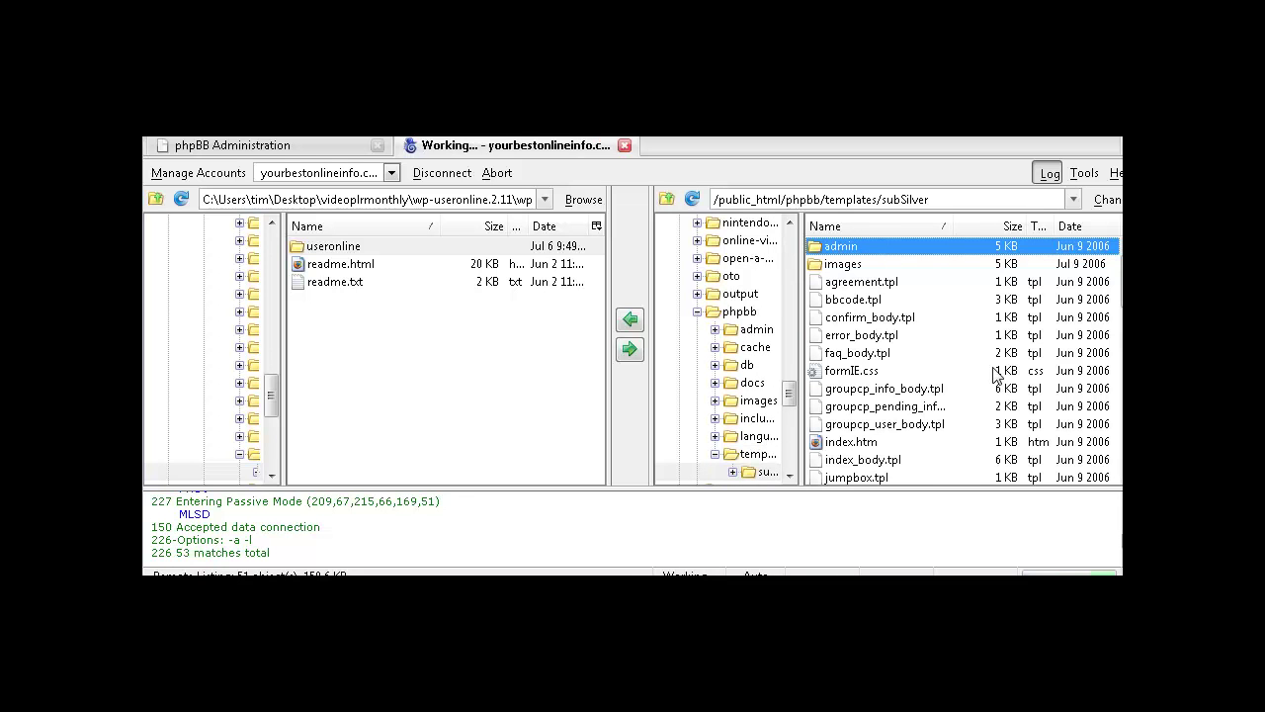
double_click(857, 264)
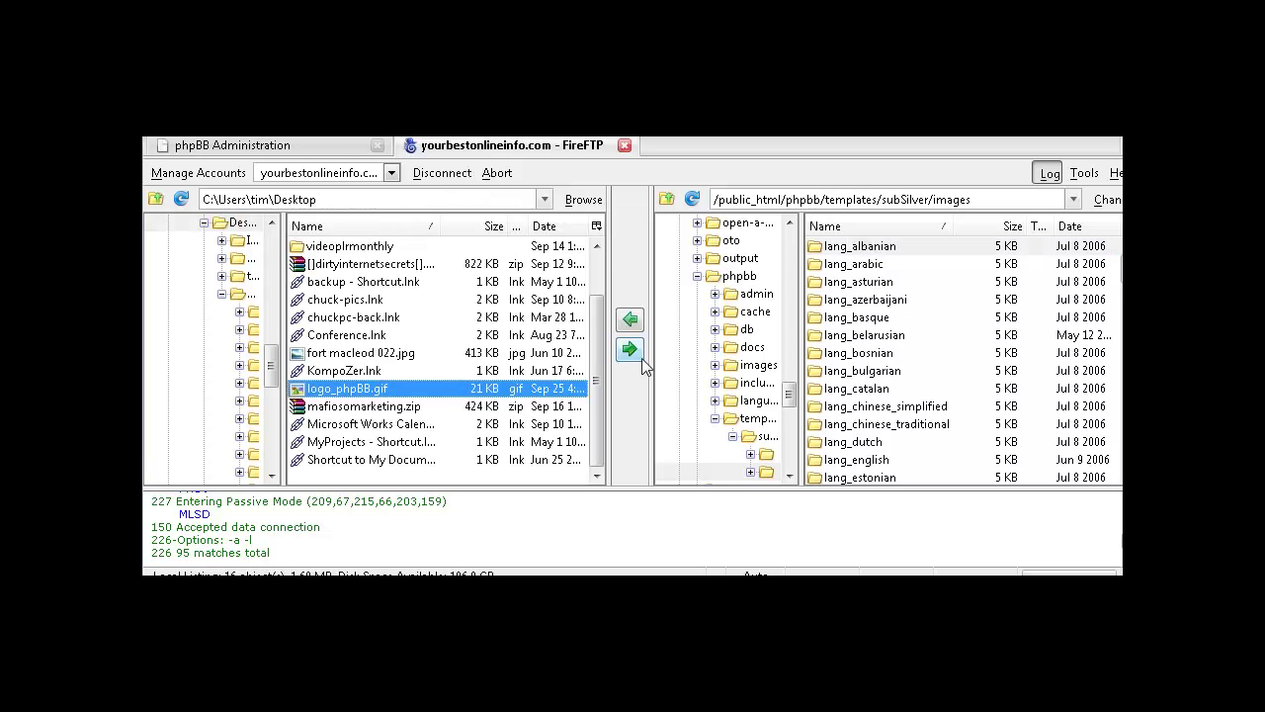
Upload logo_phpBB.gif from the local Desktop to the server's images folder, overwriting the existing file
click(629, 349)
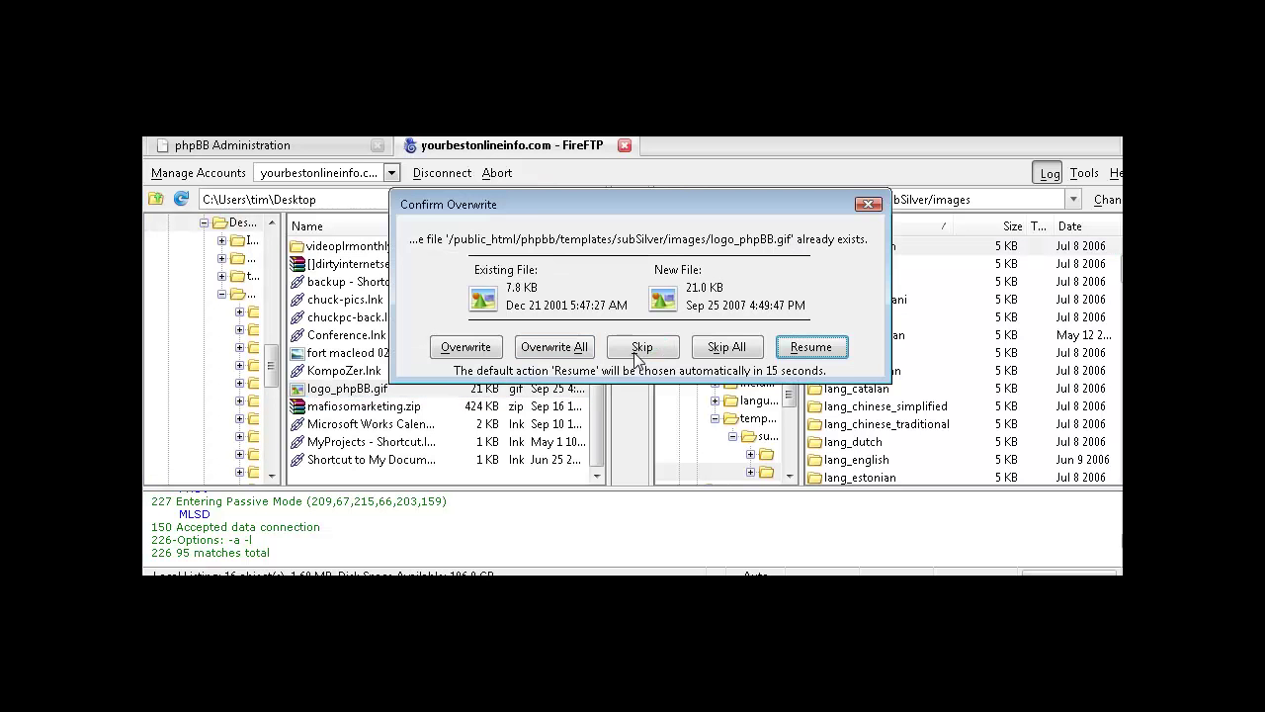
click(460, 352)
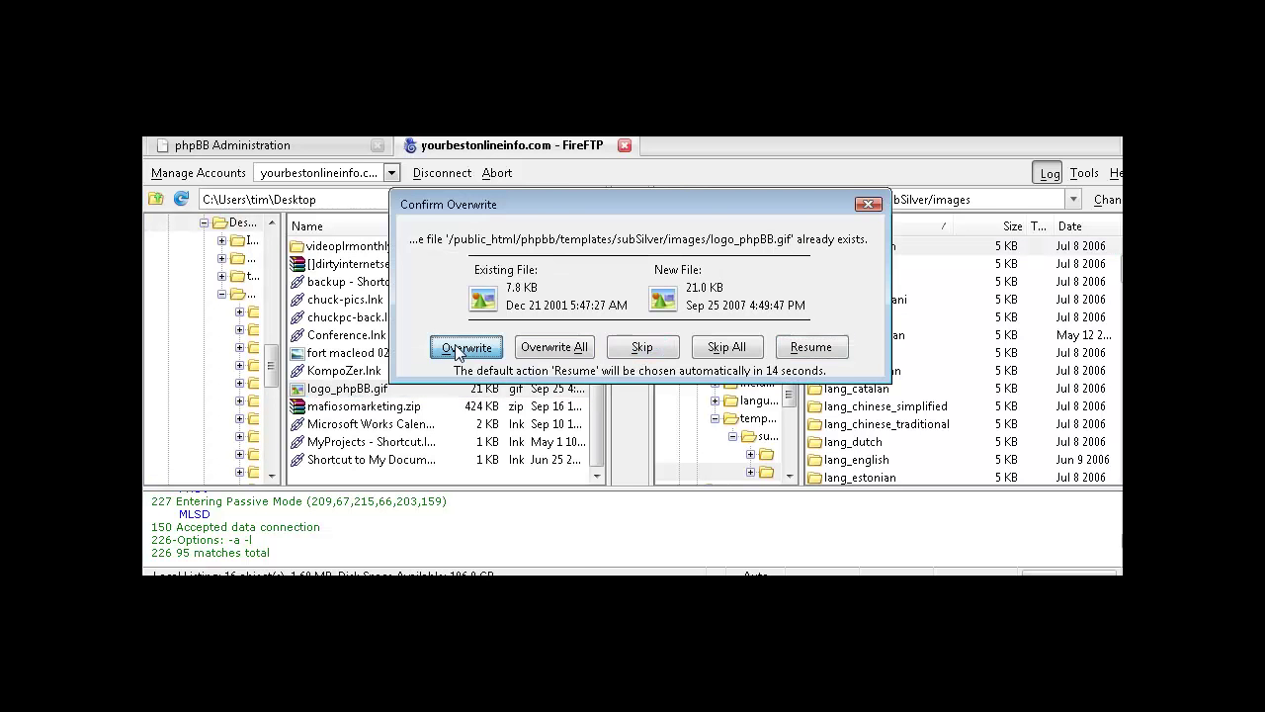
Preview the forum from phpBB Administration and open its index page to check the replaced logo
click(232, 145)
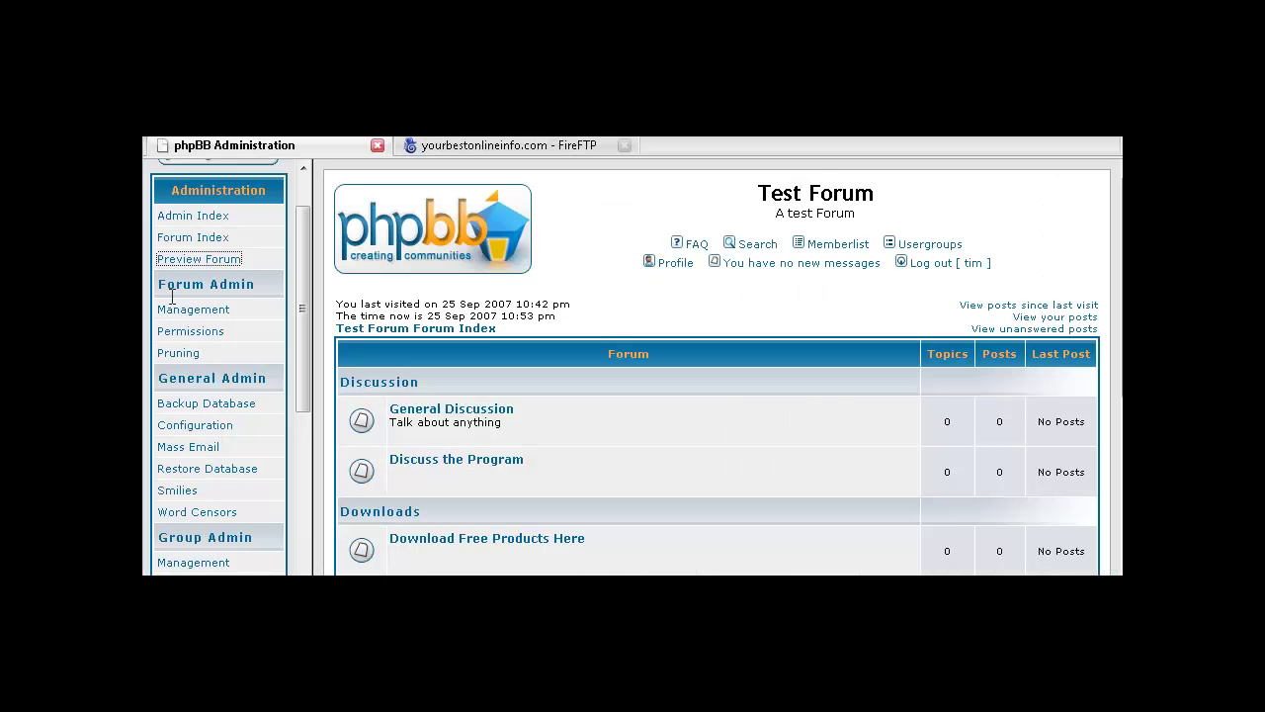
click(184, 262)
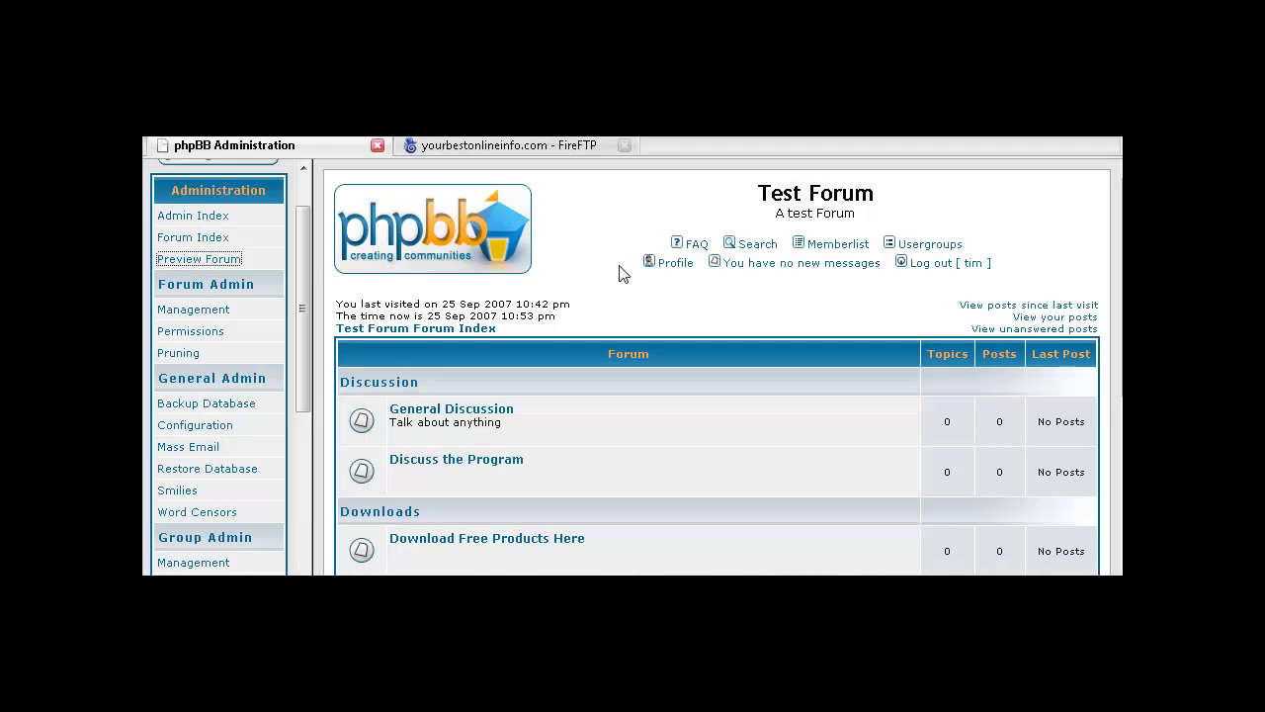
click(480, 249)
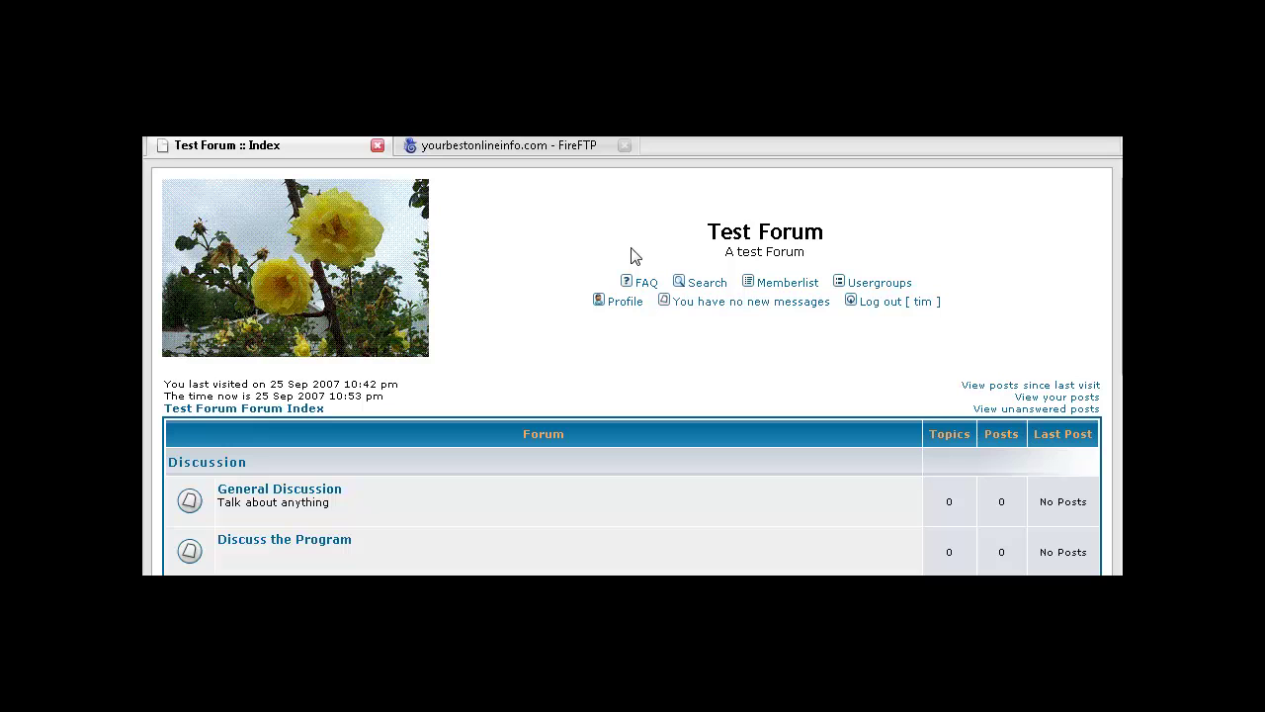
scroll(578, 267, down, 2)
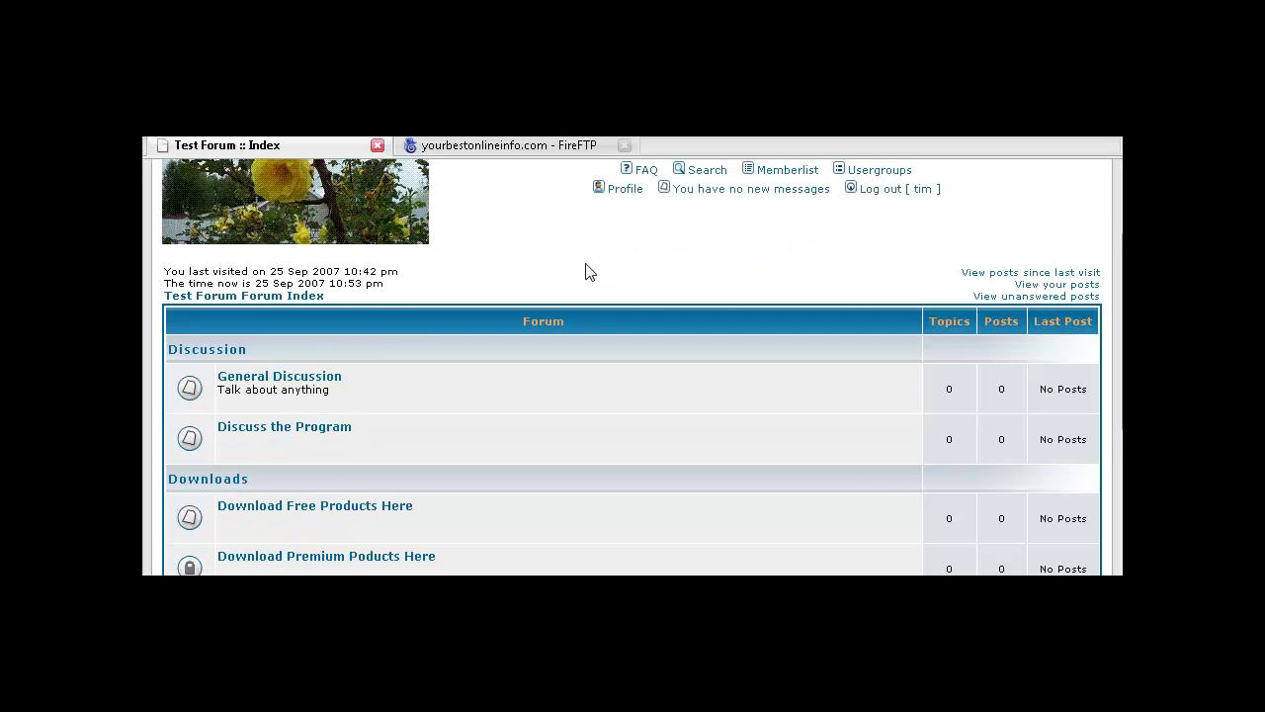
scroll(587, 272, up, 2)
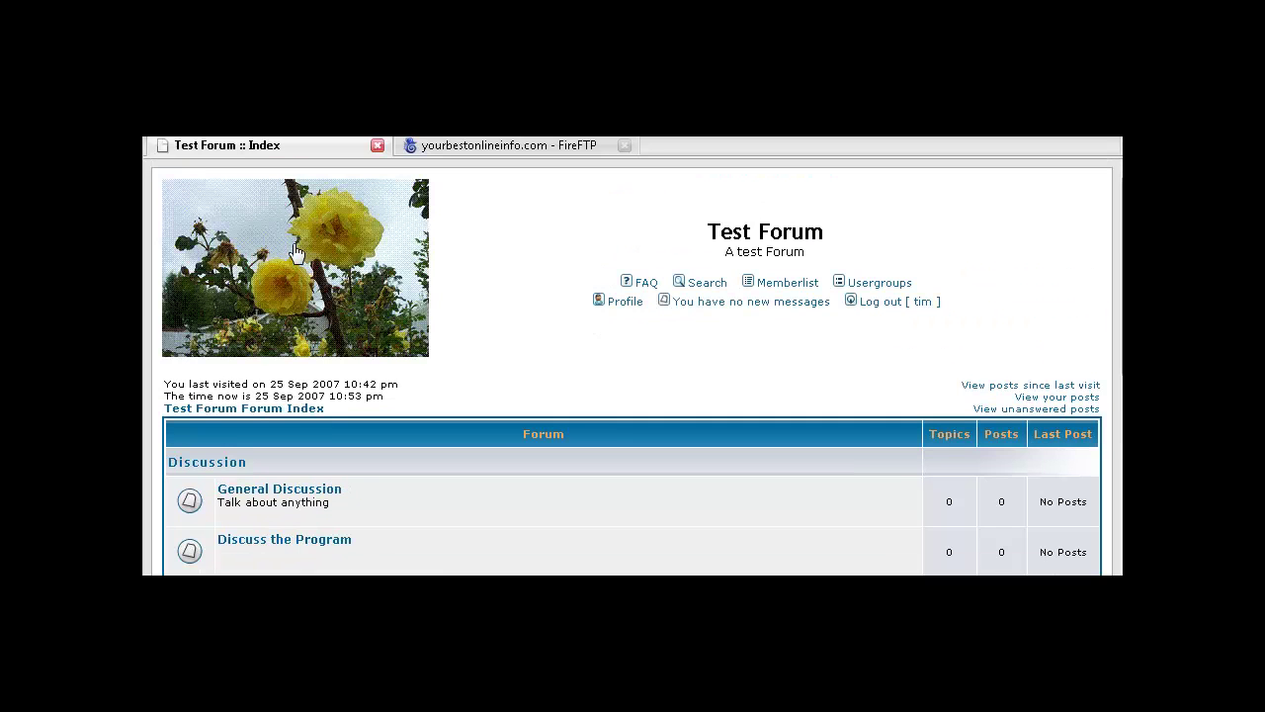
scroll(331, 258, down, 2)
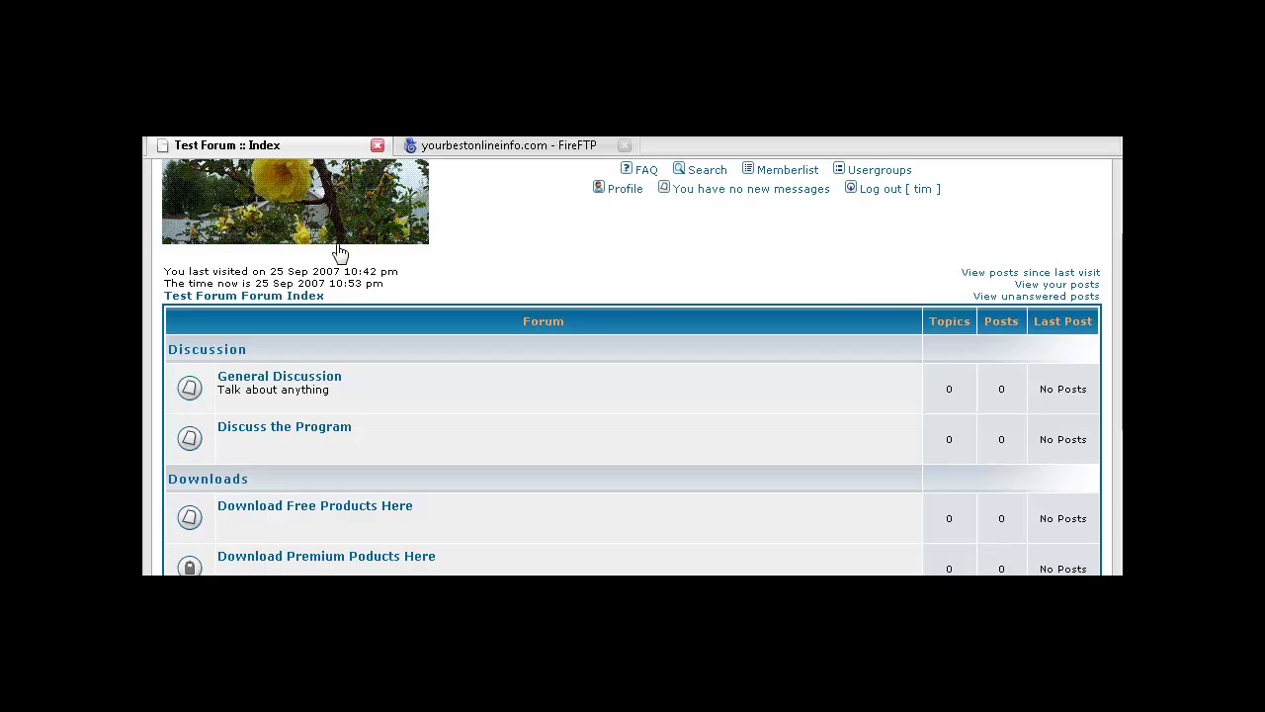
scroll(339, 222, up, 2)
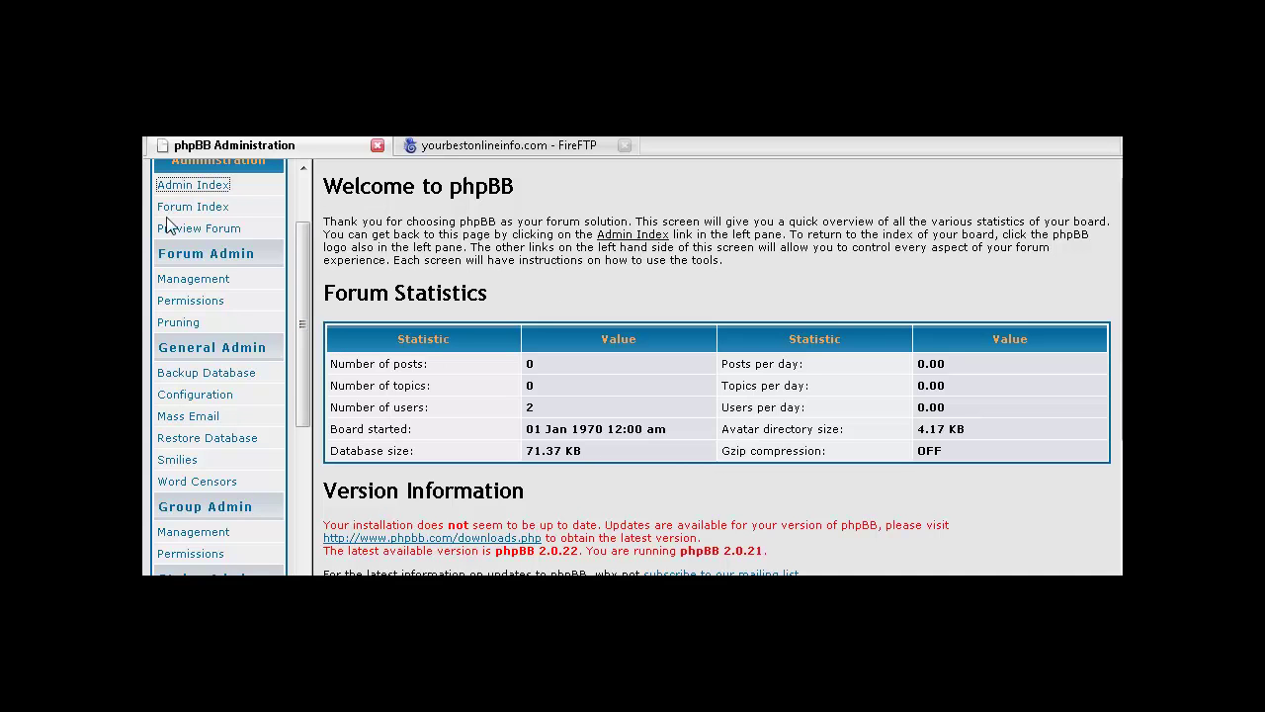
Open forum management and start a new forum named Silver Level Downloads in the Downloads category
click(216, 281)
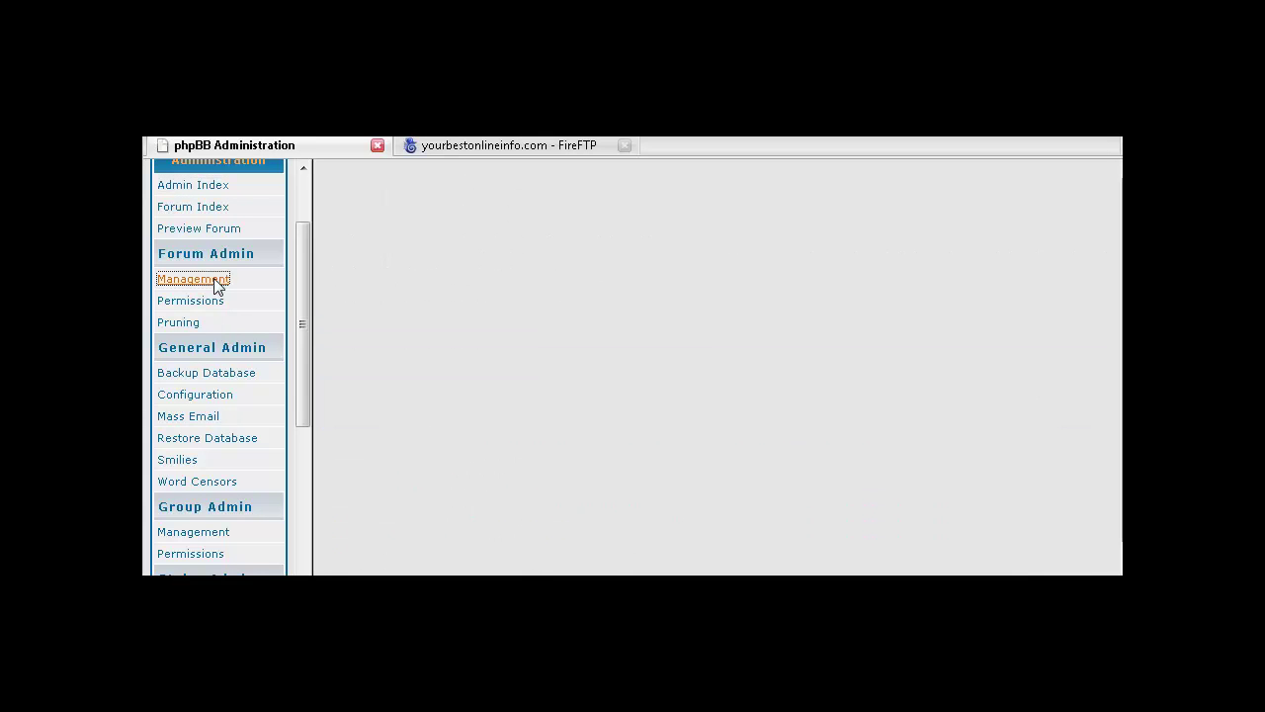
scroll(494, 319, down, 1)
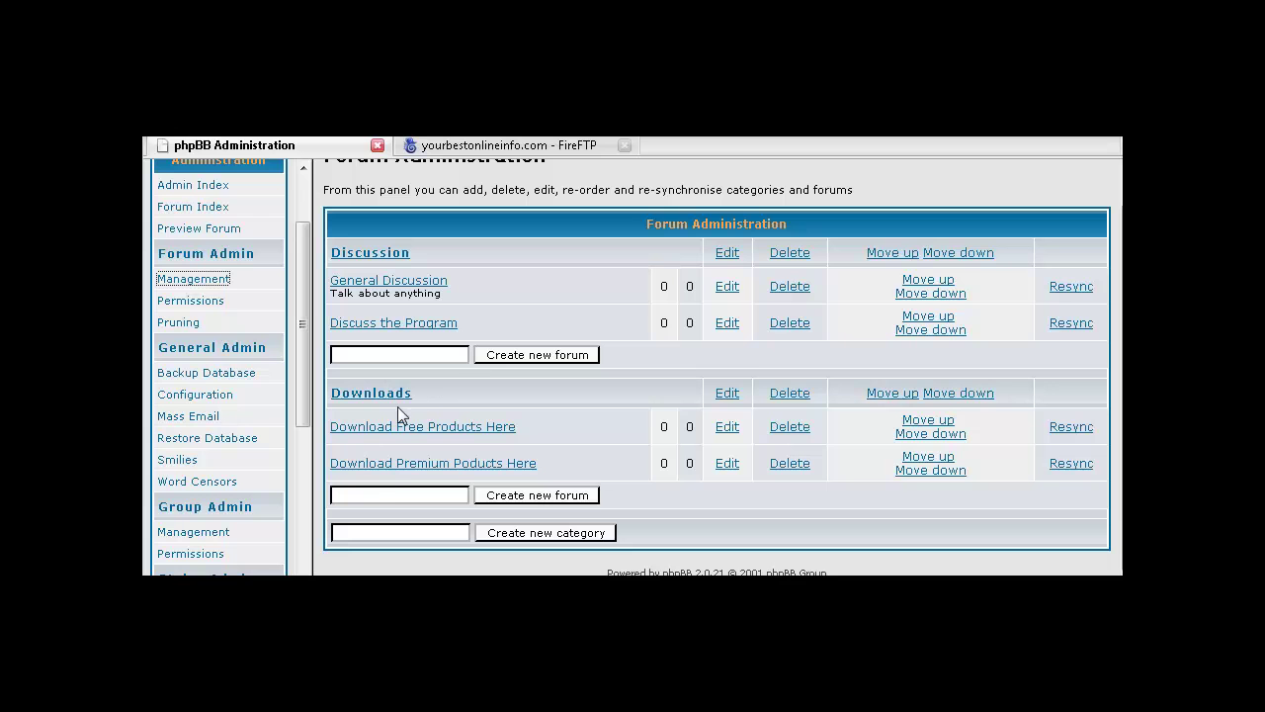
click(392, 492)
text(Silver Level Downloads)
click(545, 498)
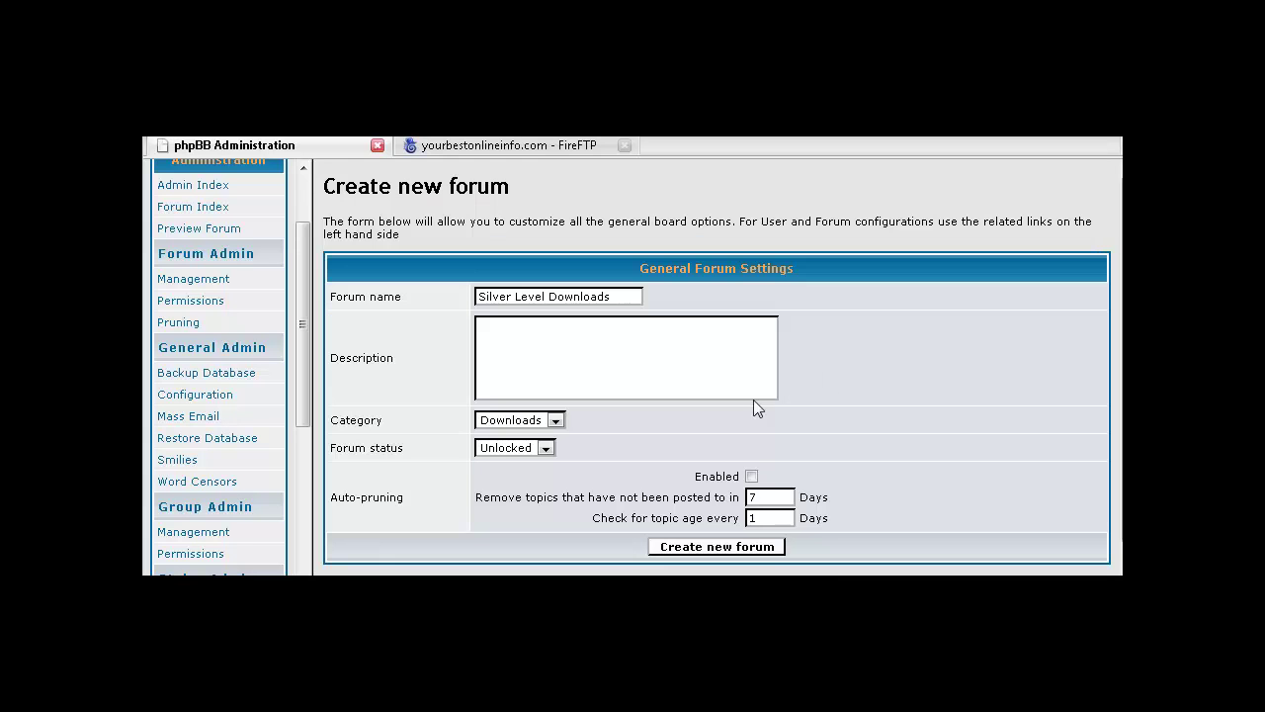
Set the new forum's status to Locked, create it, and return to Forum Administration
click(545, 447)
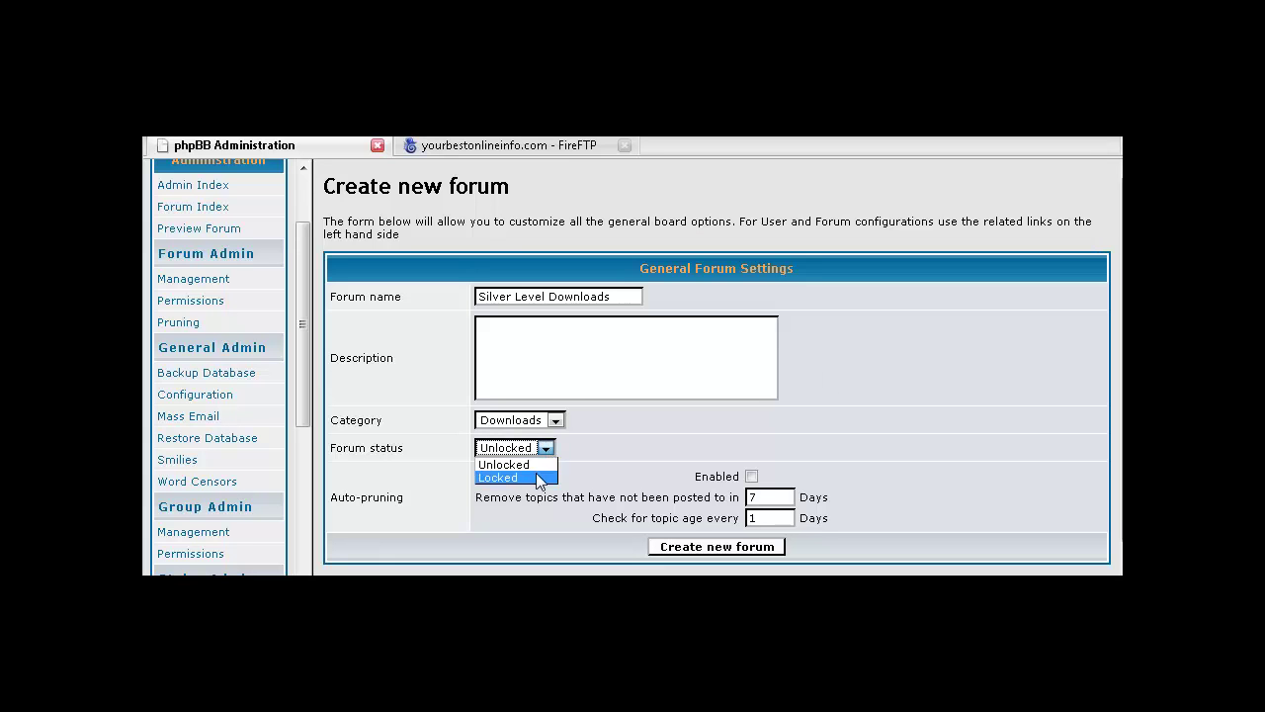
click(540, 478)
click(624, 437)
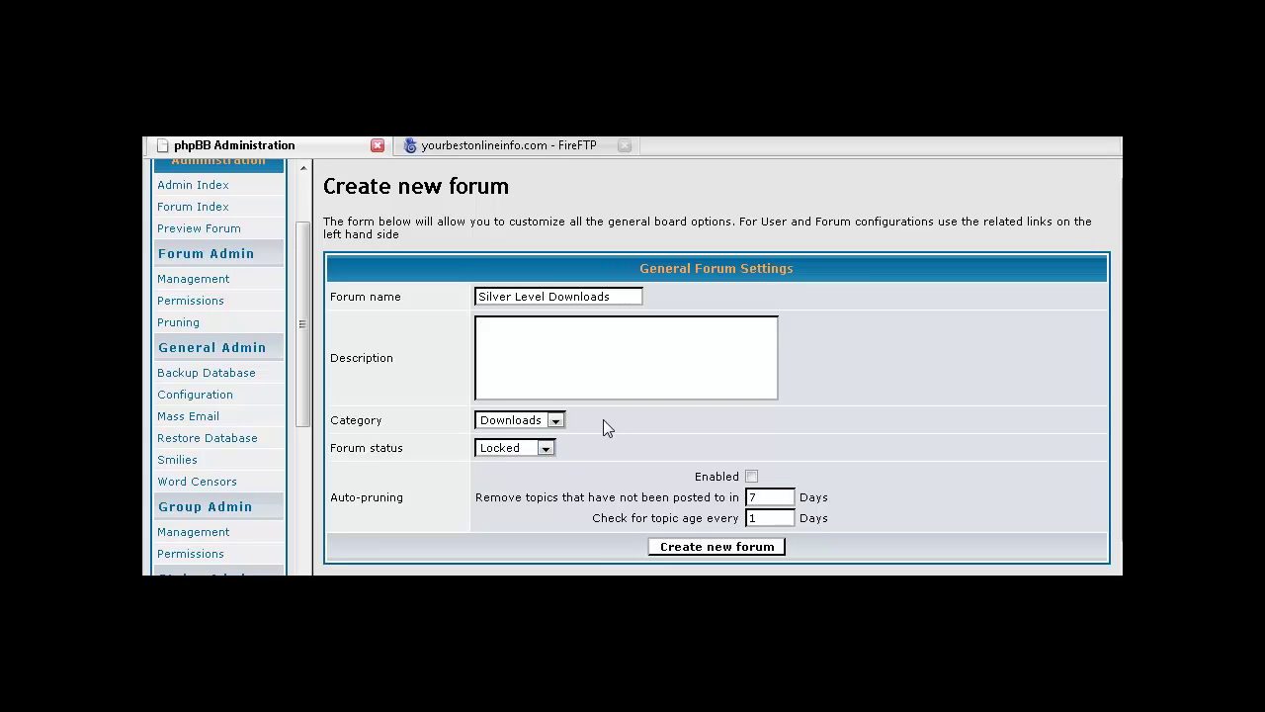
click(682, 545)
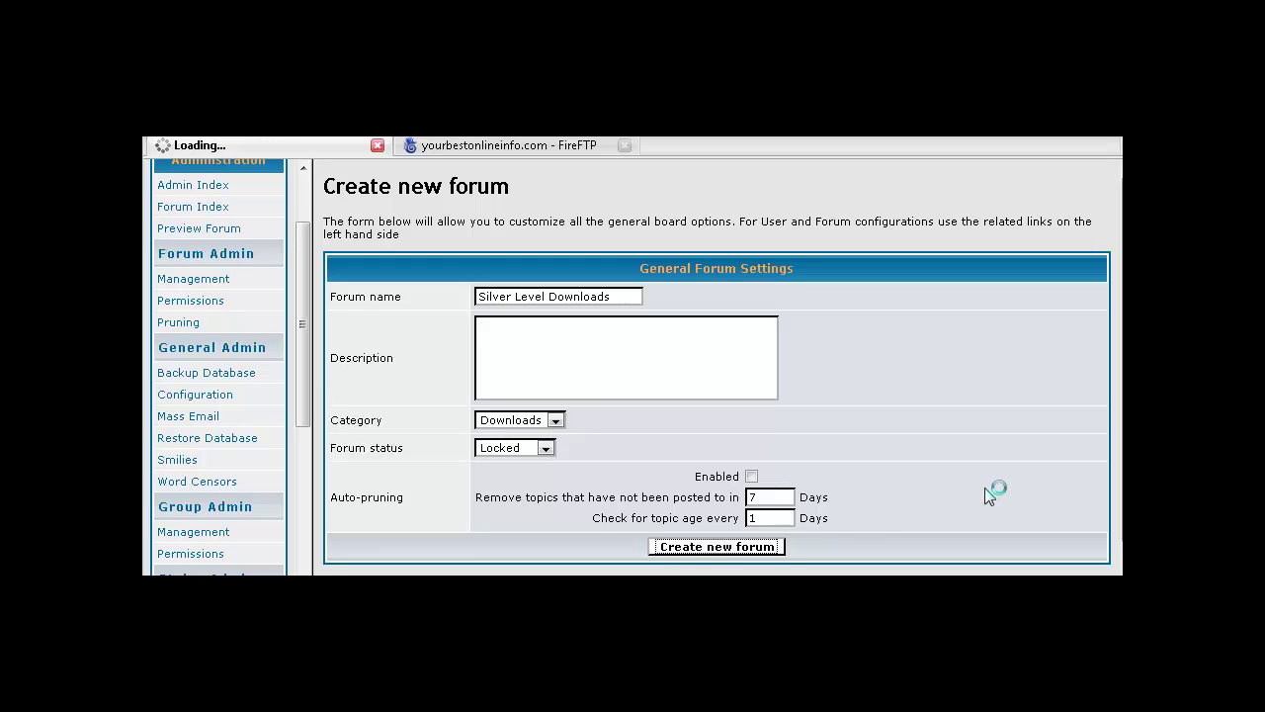
click(632, 281)
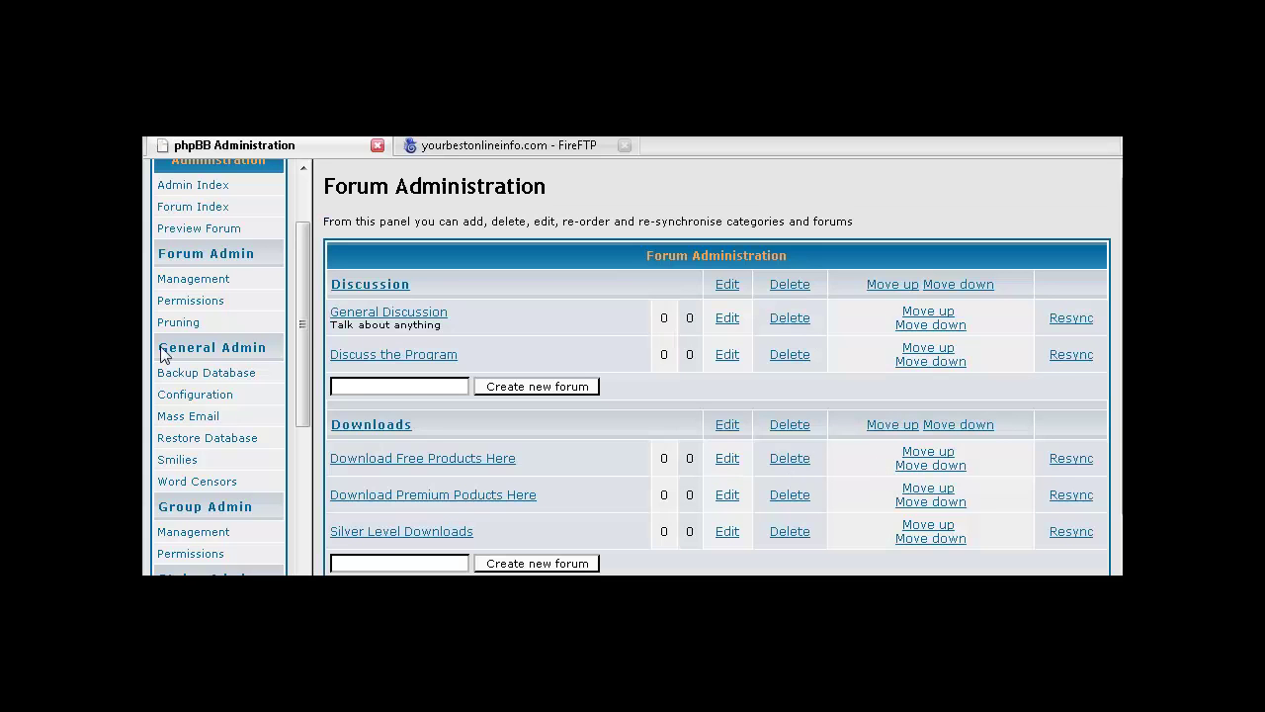
Look up the Silver Level Downloads forum's permissions, submit a changed simple-mode access level, and return to Forum Permissions Control
click(186, 302)
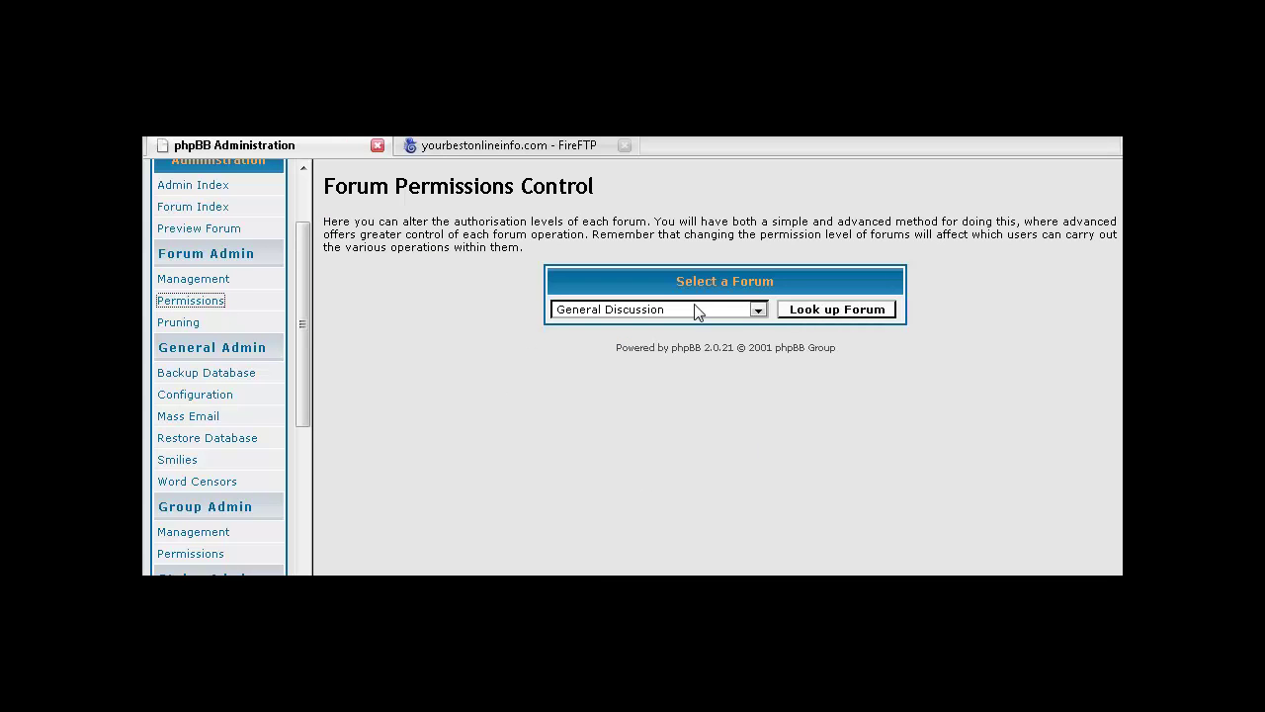
click(751, 310)
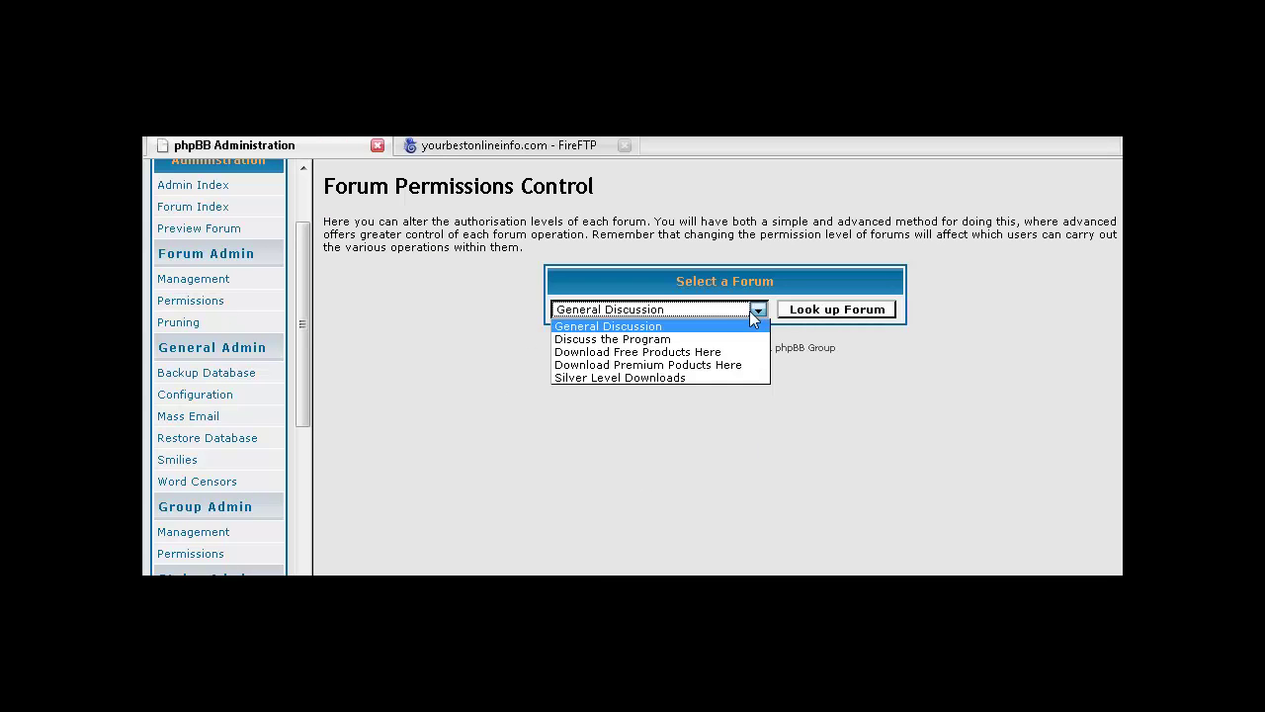
click(717, 378)
click(854, 313)
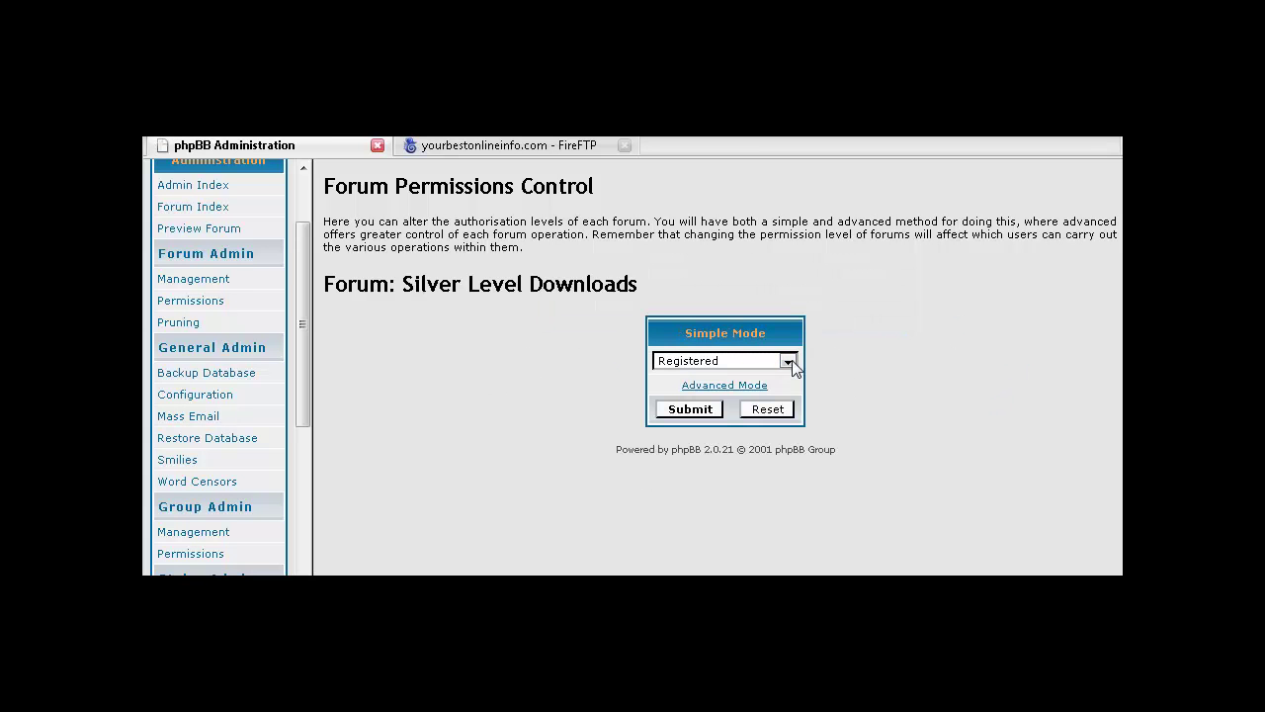
click(788, 361)
click(763, 428)
click(689, 409)
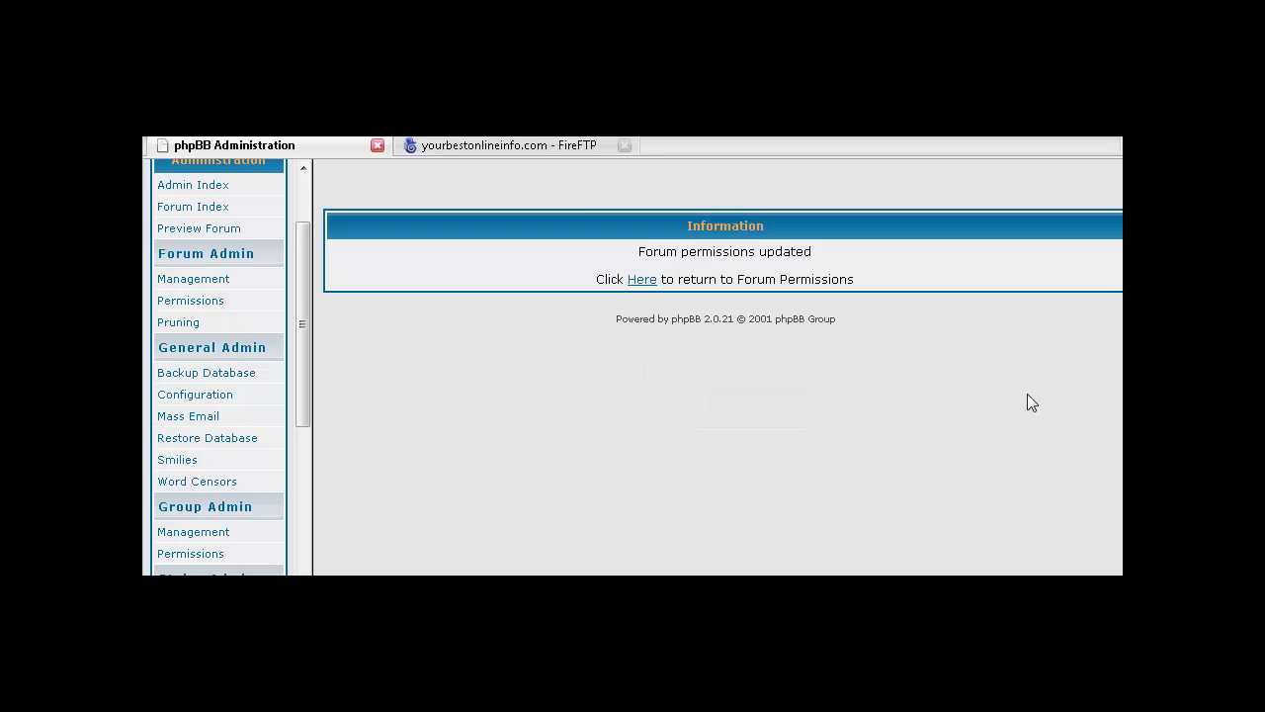
click(638, 281)
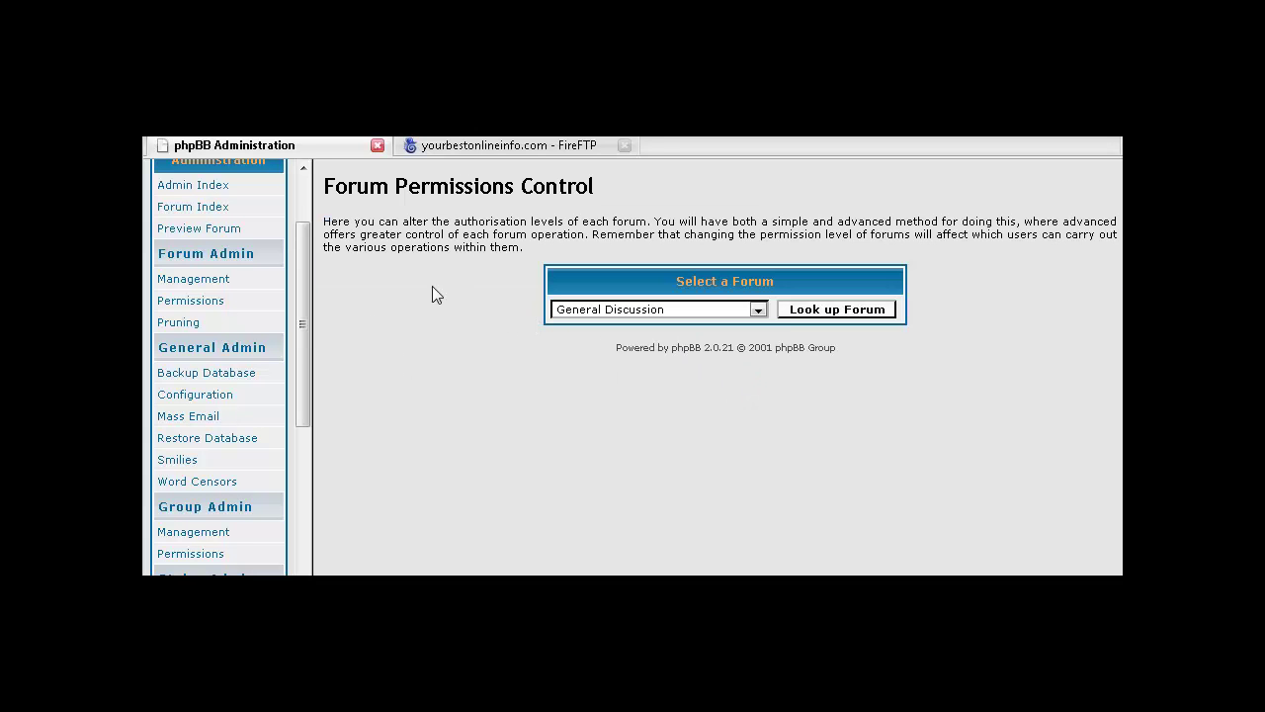
scroll(234, 282, up, 2)
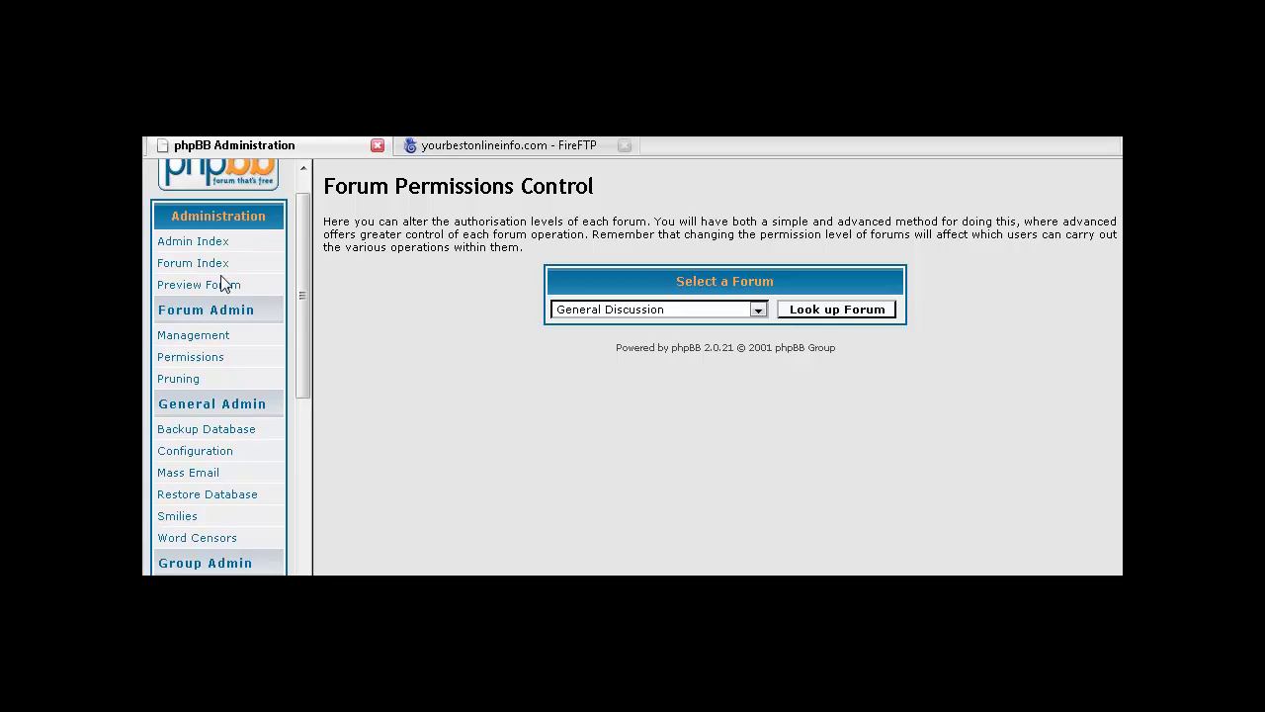
Open the forum index and check how the Downloads category lists its forums for the logged-in administrator
scroll(263, 278, down, 4)
scroll(267, 279, down, 2)
scroll(254, 336, up, 6)
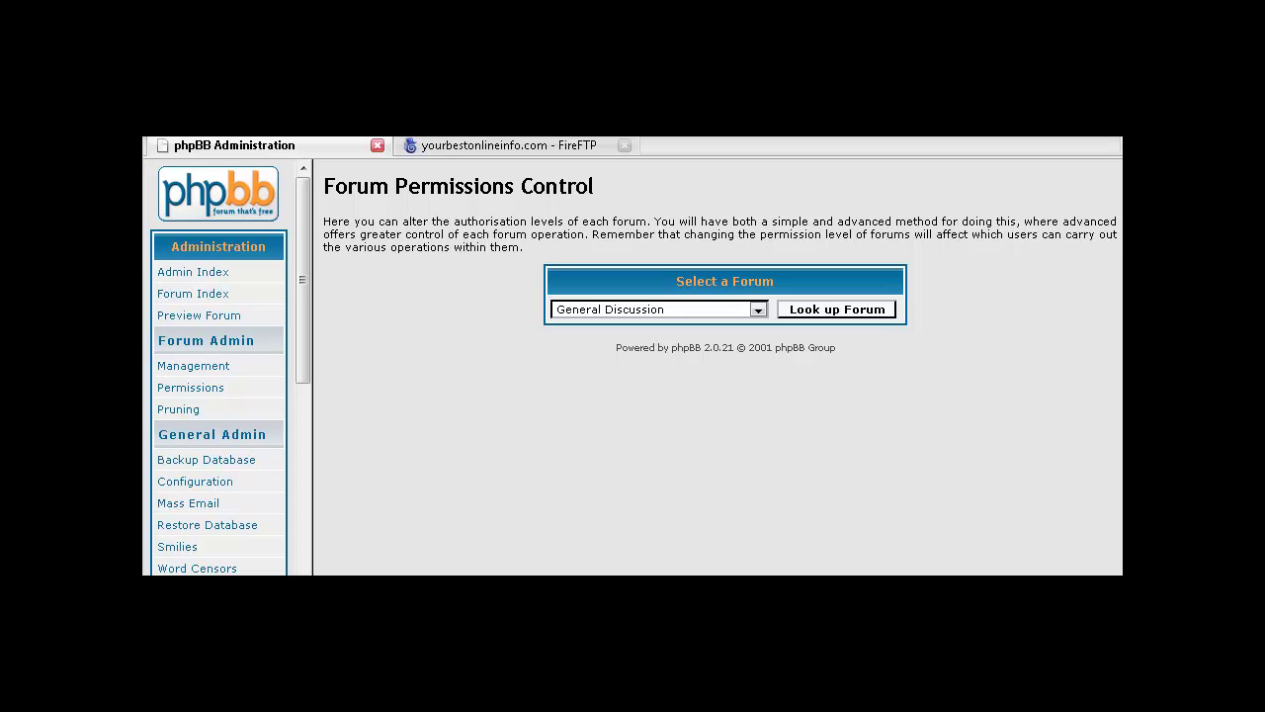
key(Return)
scroll(666, 320, down, 2)
scroll(667, 324, down, 5)
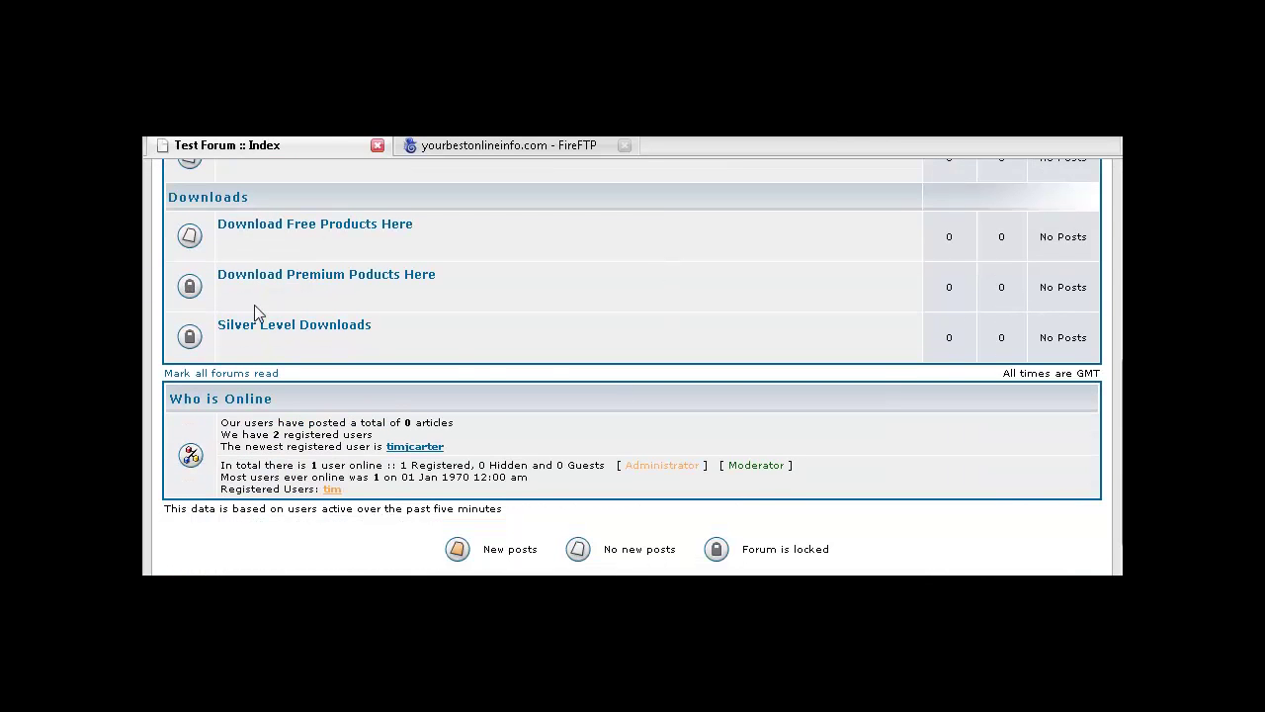
scroll(783, 377, up, 6)
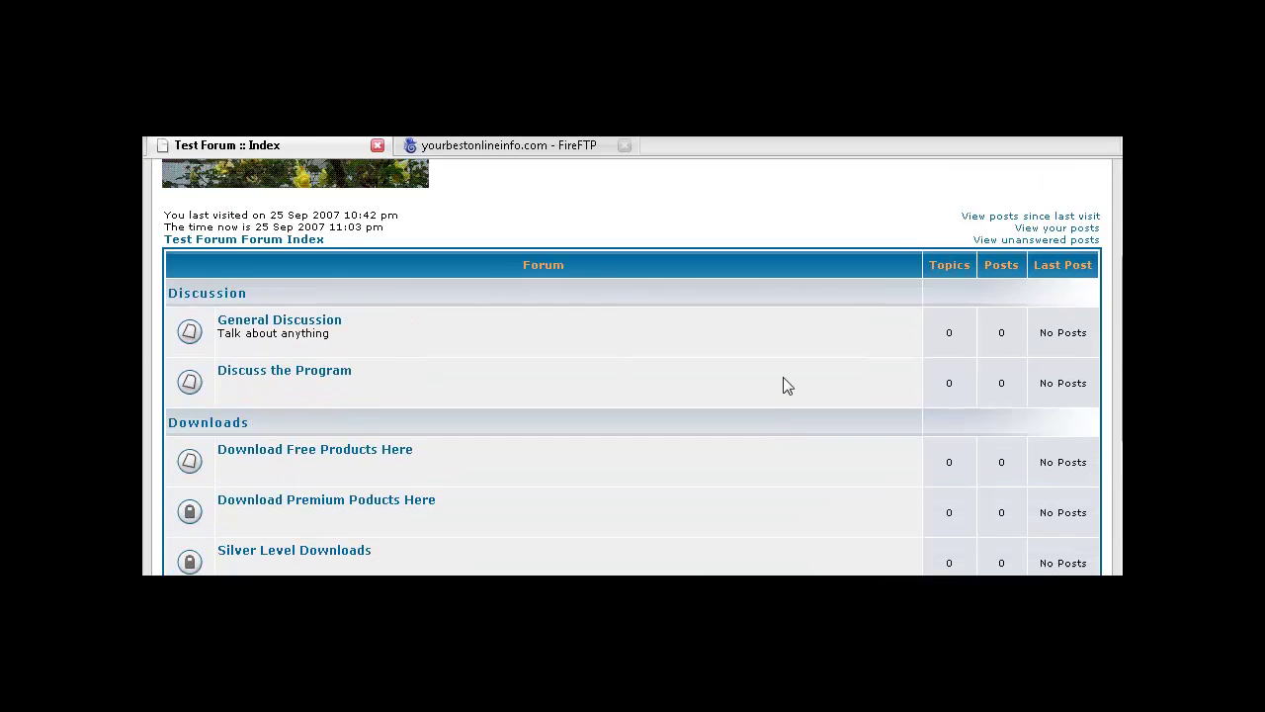
Log out of the forum and check which Downloads forums a guest can see
click(917, 304)
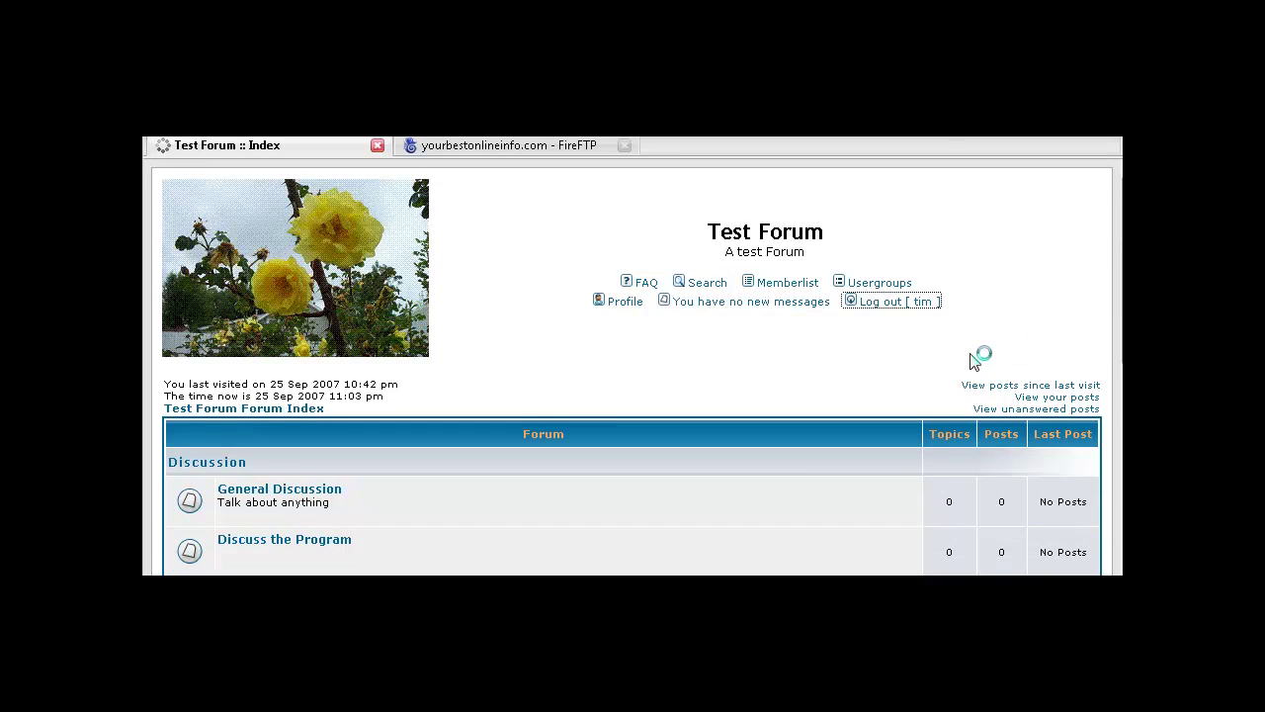
scroll(743, 350, down, 4)
scroll(743, 350, down, 3)
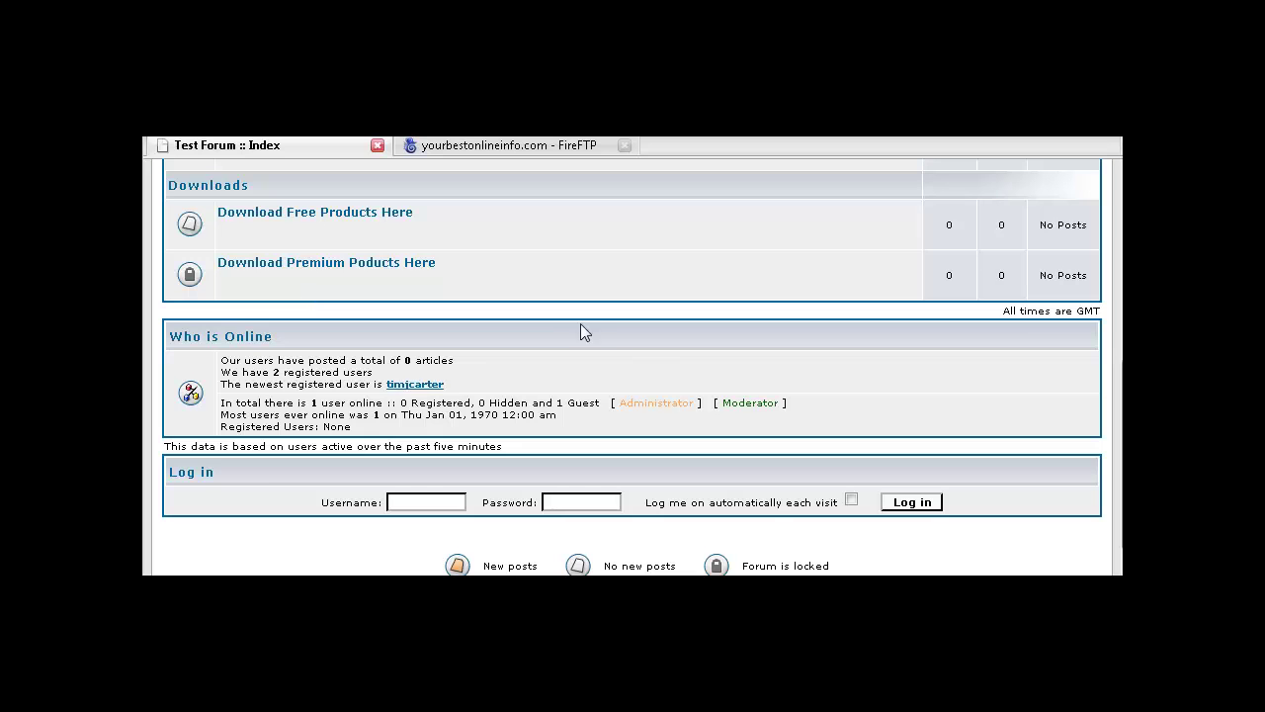
scroll(608, 334, up, 7)
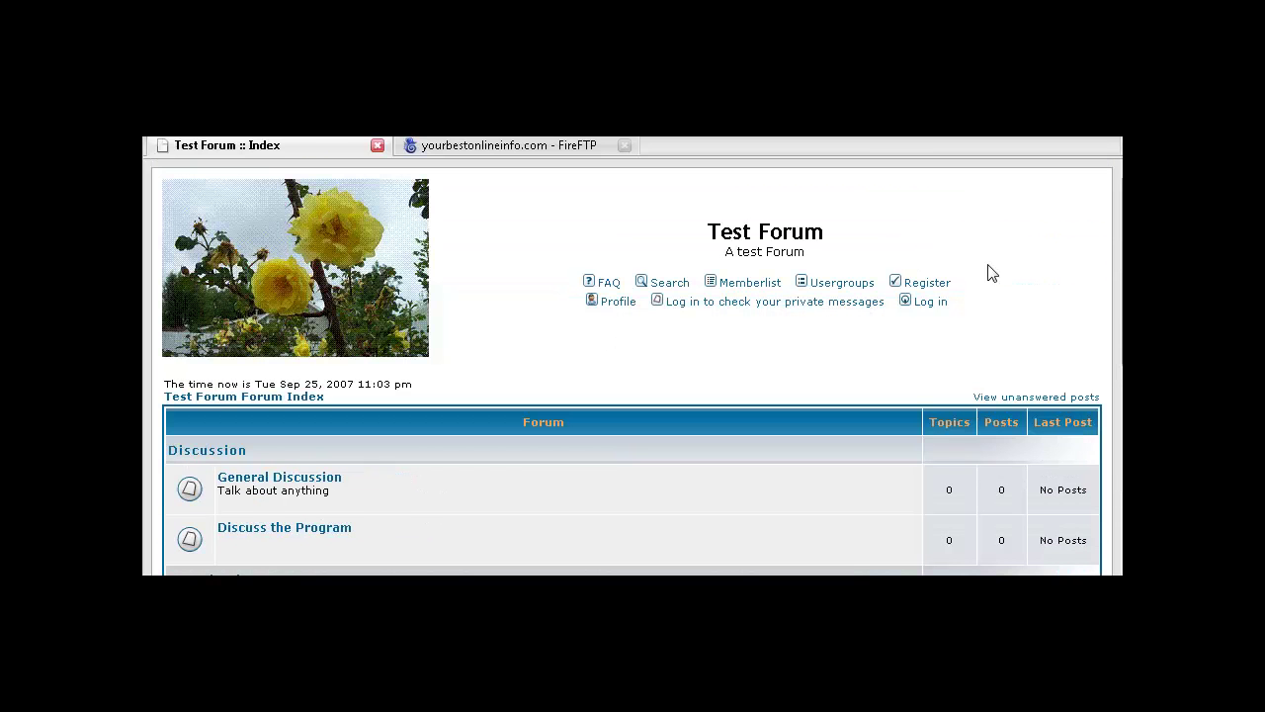
Log back in to the forum with the administrator's username and password
click(928, 305)
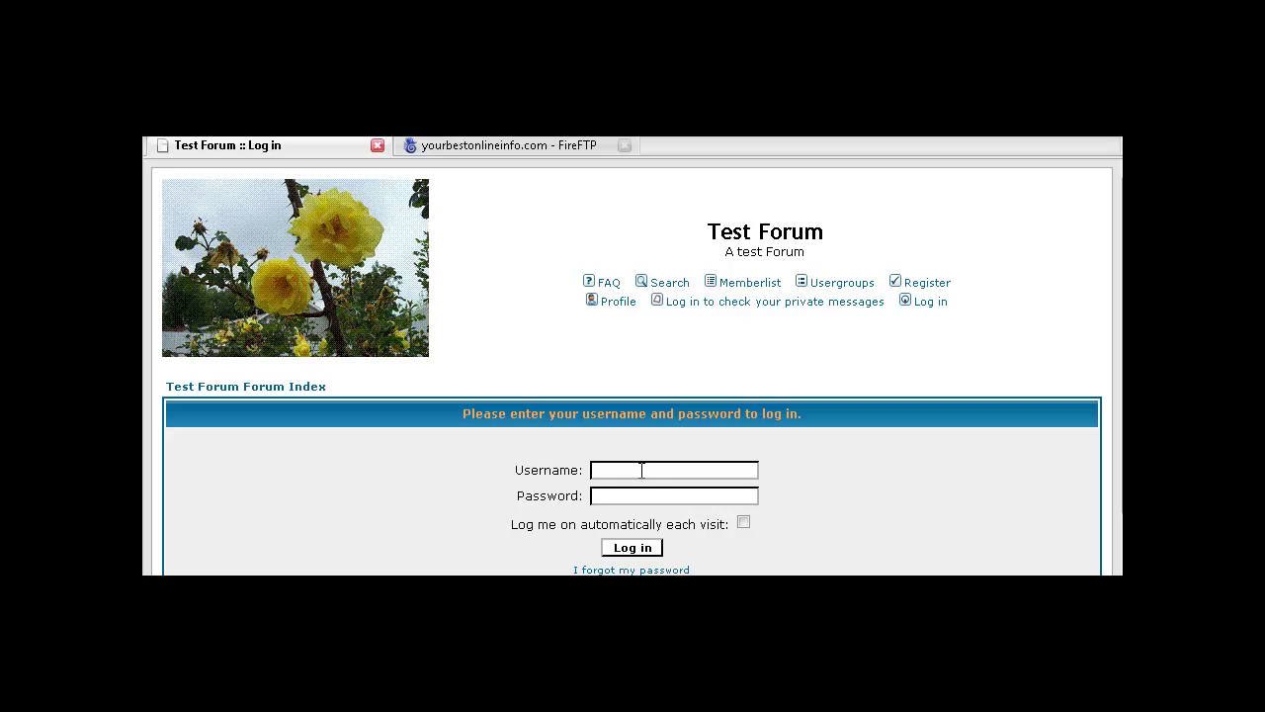
text(tim)
key(Tab)
text(********)
key(Return)
key(Escape)
Go to the Administration Panel and re-authenticate with the administrator's password
scroll(770, 444, down, 8)
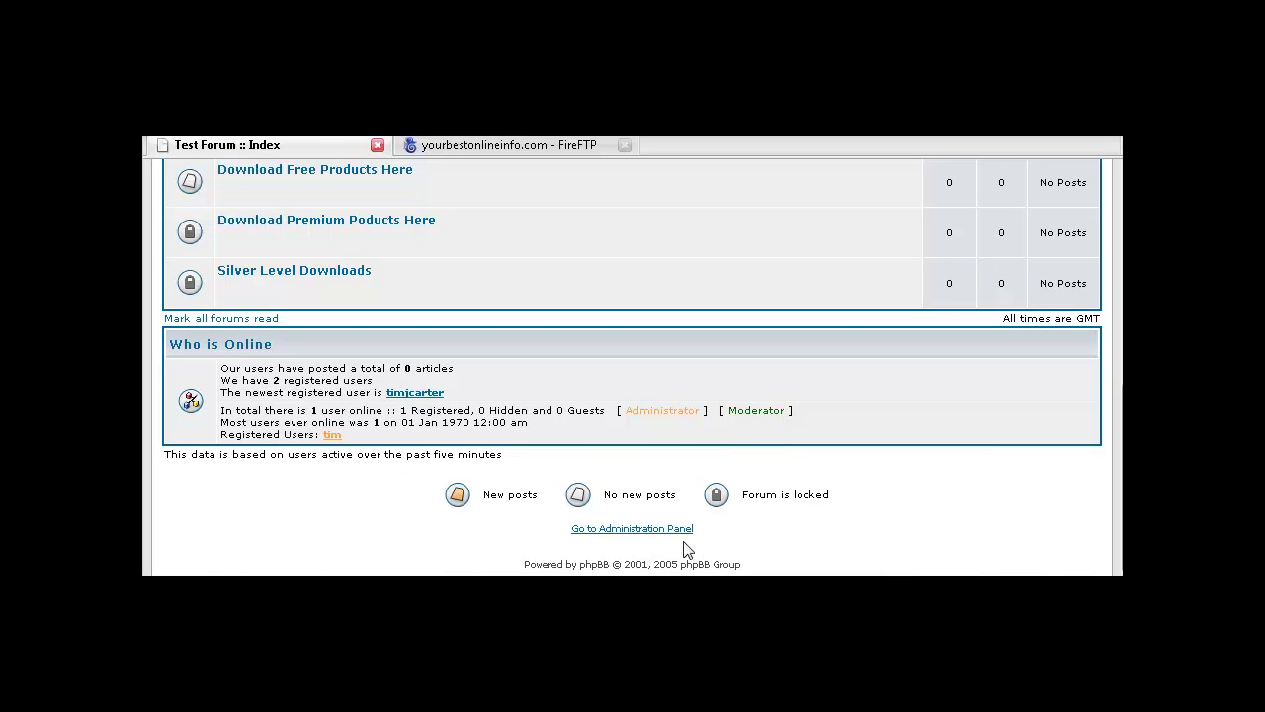
click(629, 530)
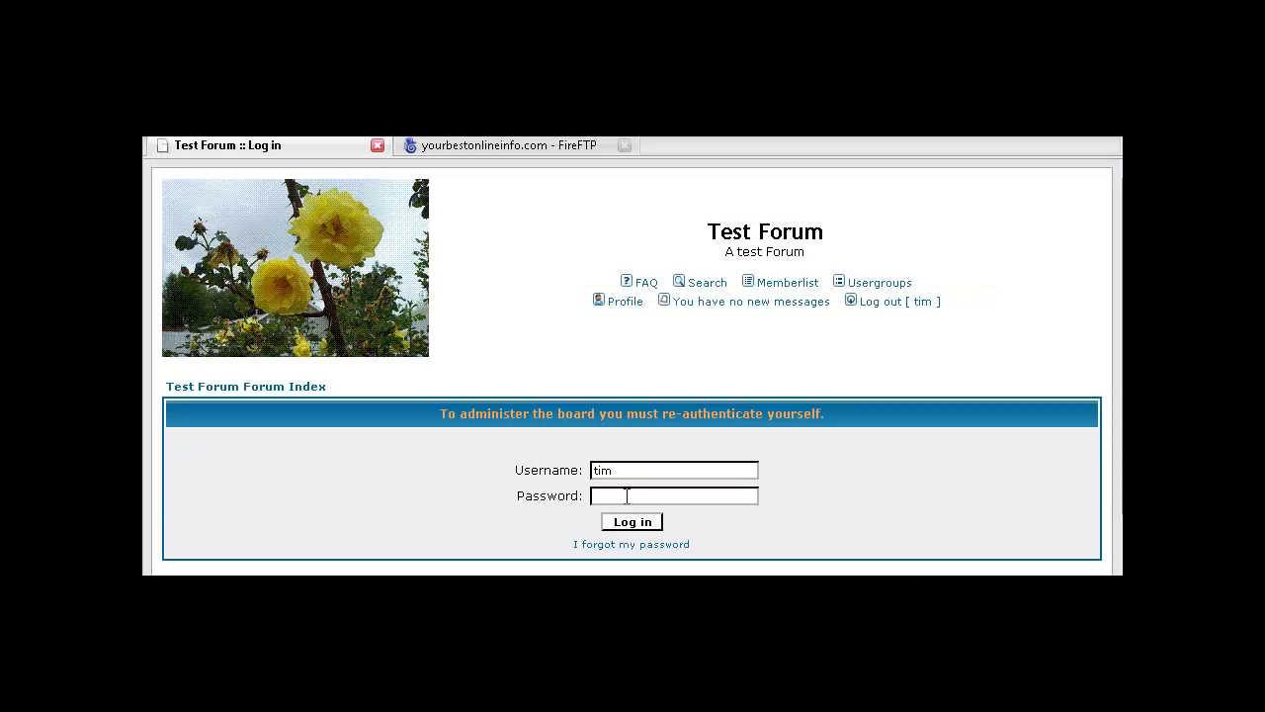
text(**)
key(Return)
key(Return)
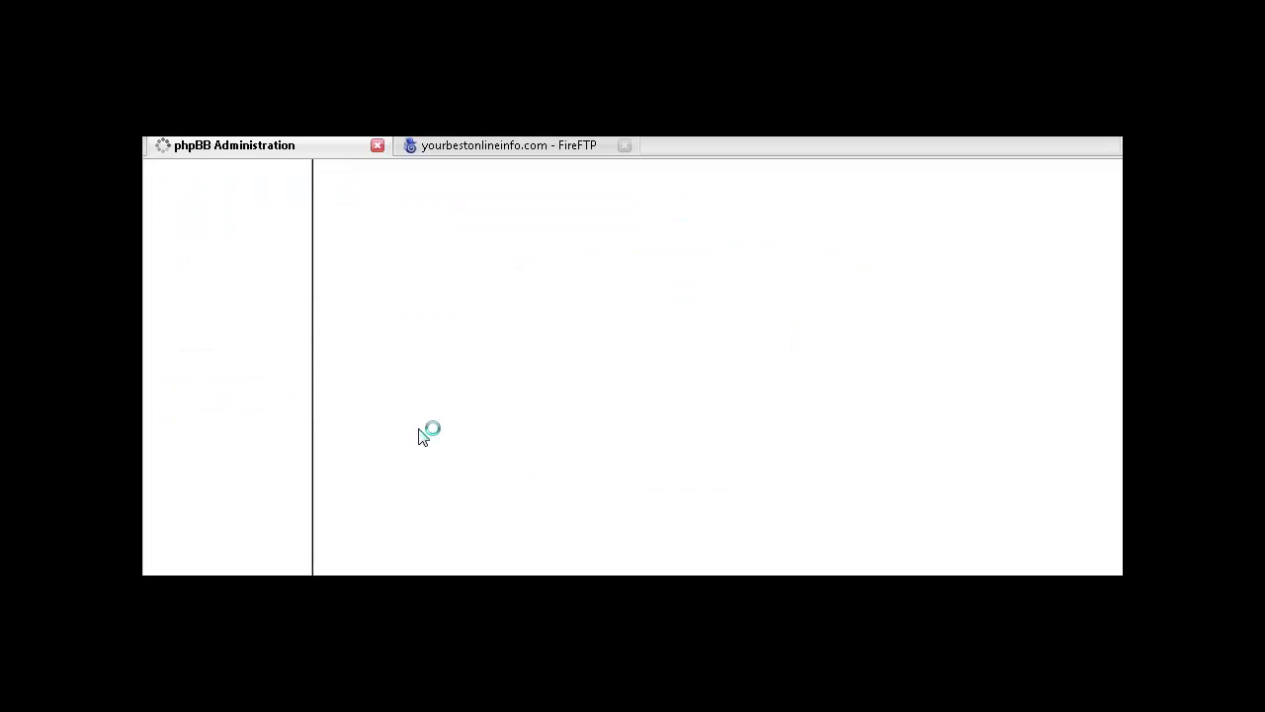
Open the management page for user groups and start creating a new group
scroll(293, 333, down, 6)
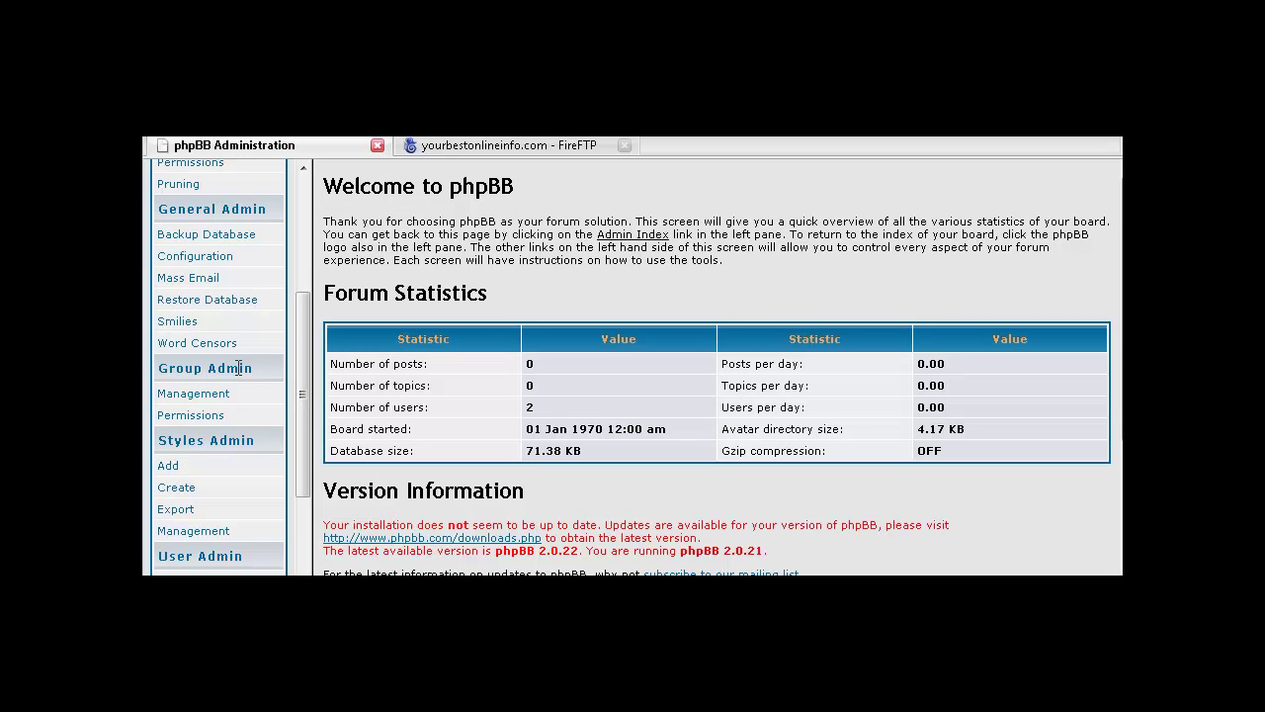
scroll(265, 371, up, 2)
scroll(267, 369, down, 1)
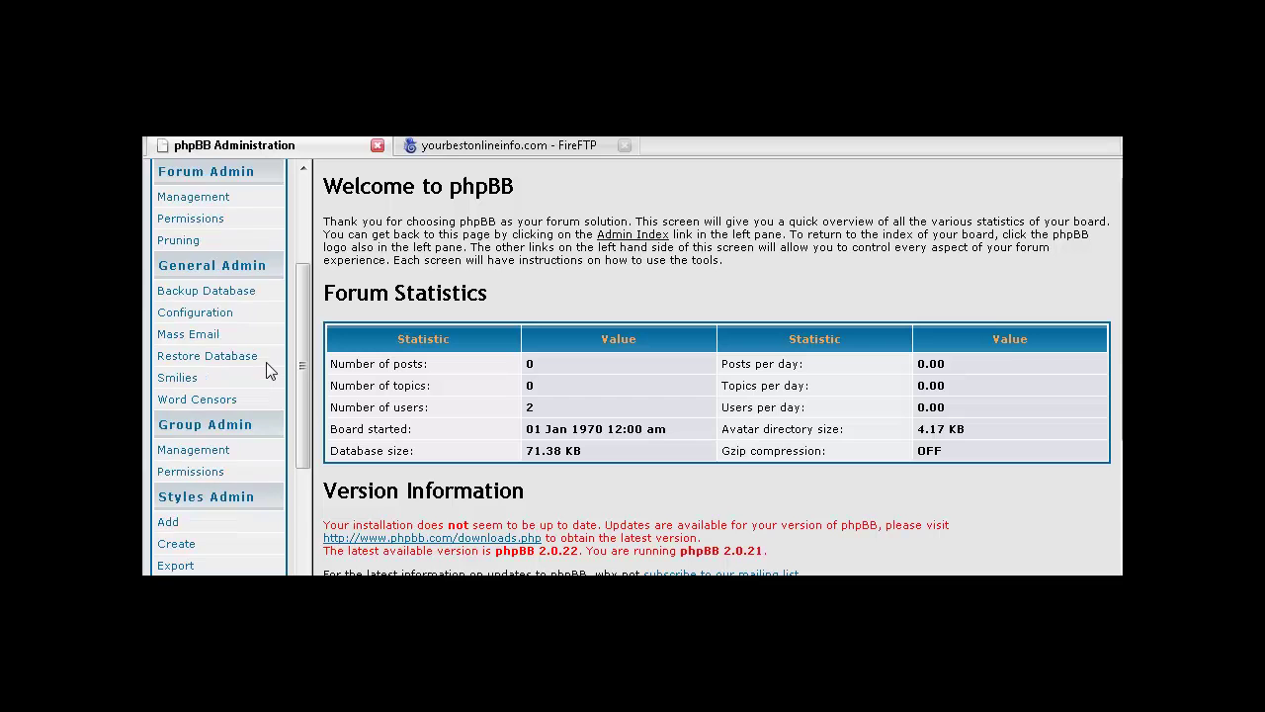
scroll(266, 368, down, 3)
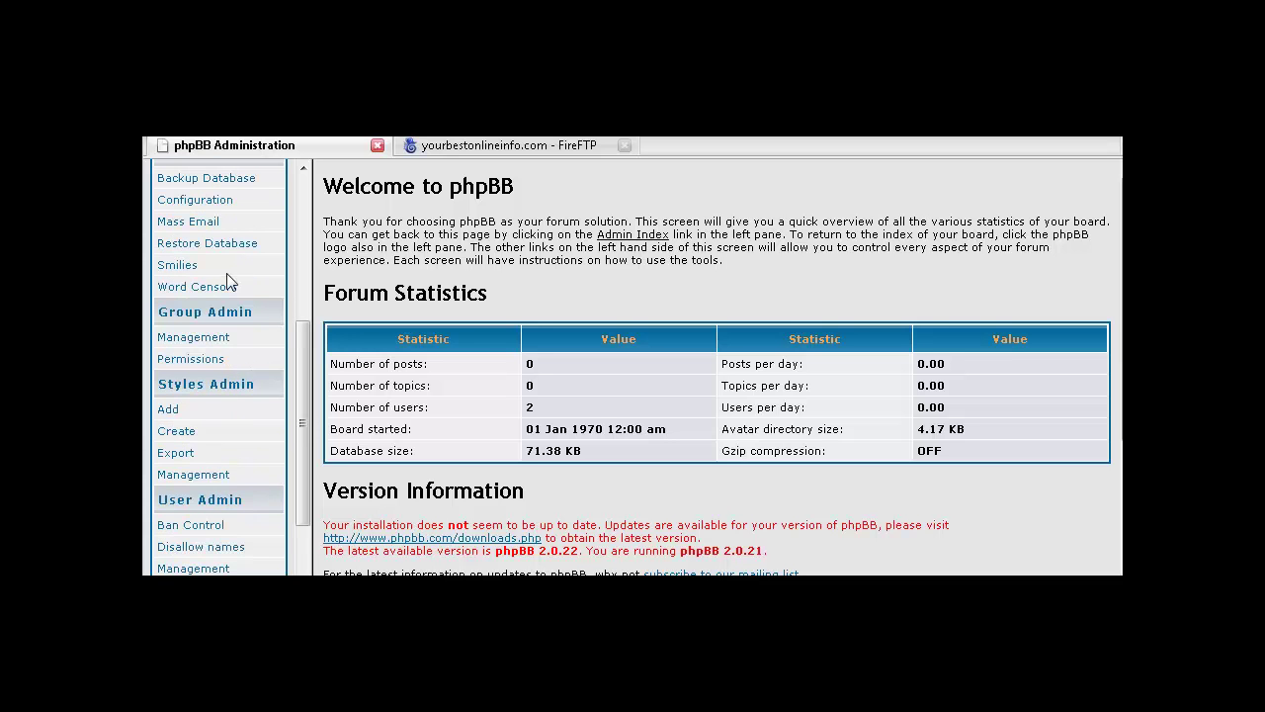
scroll(227, 281, down, 2)
scroll(237, 277, up, 8)
scroll(248, 273, down, 6)
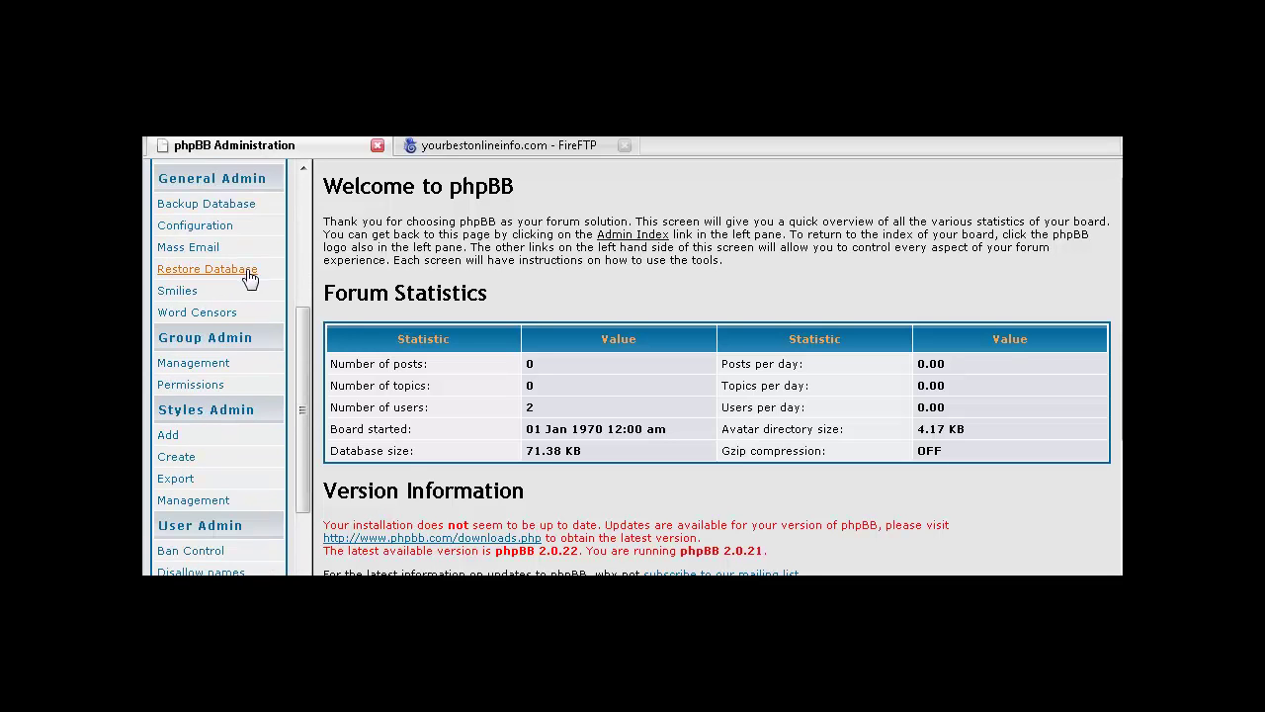
scroll(248, 277, down, 3)
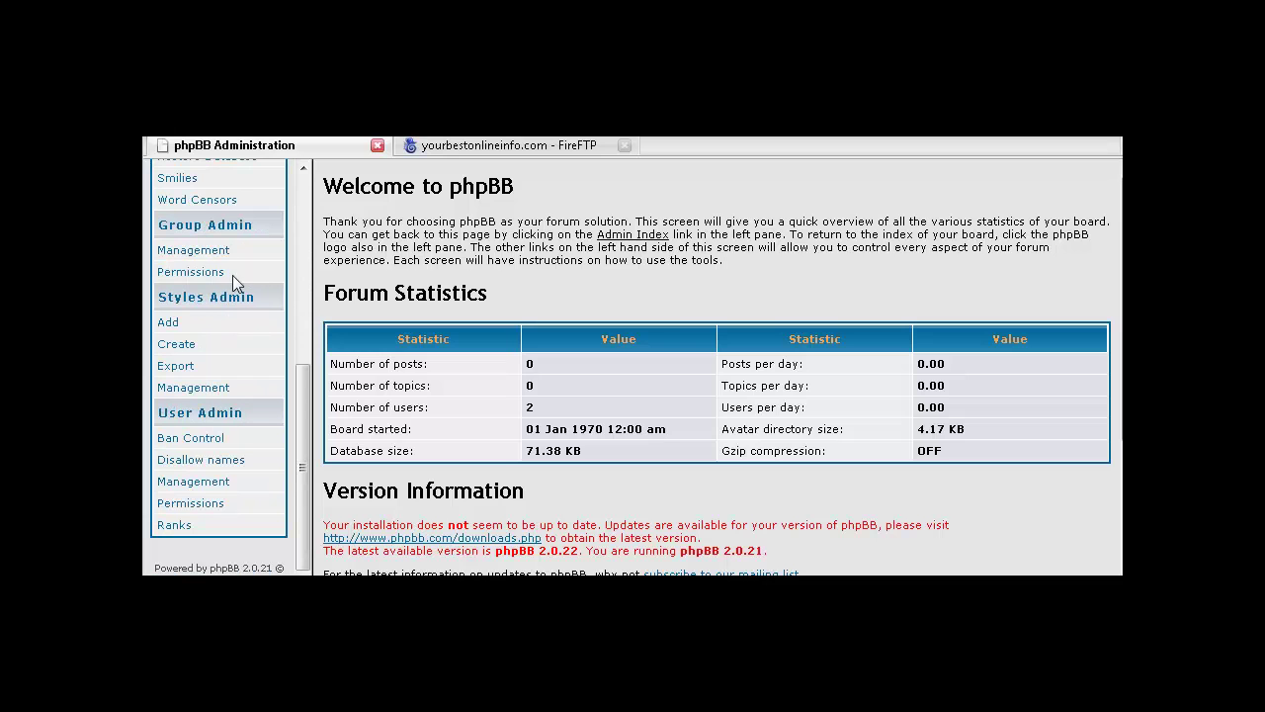
click(190, 250)
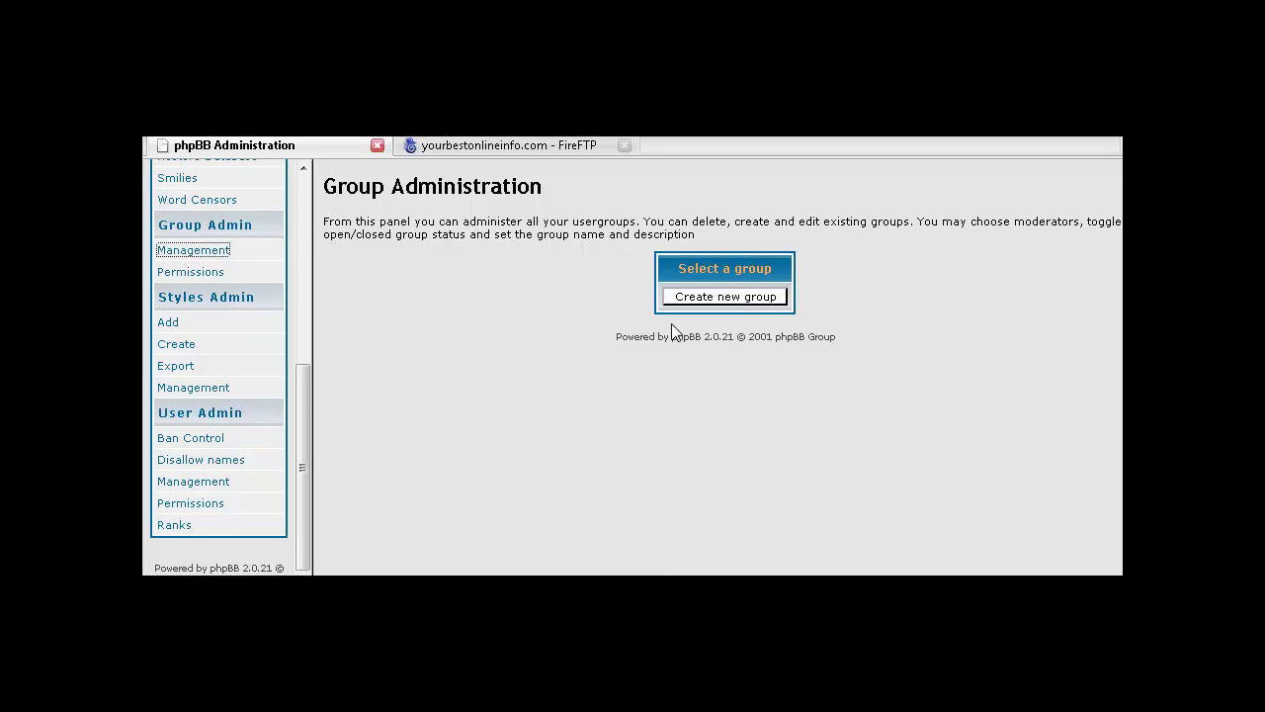
click(712, 296)
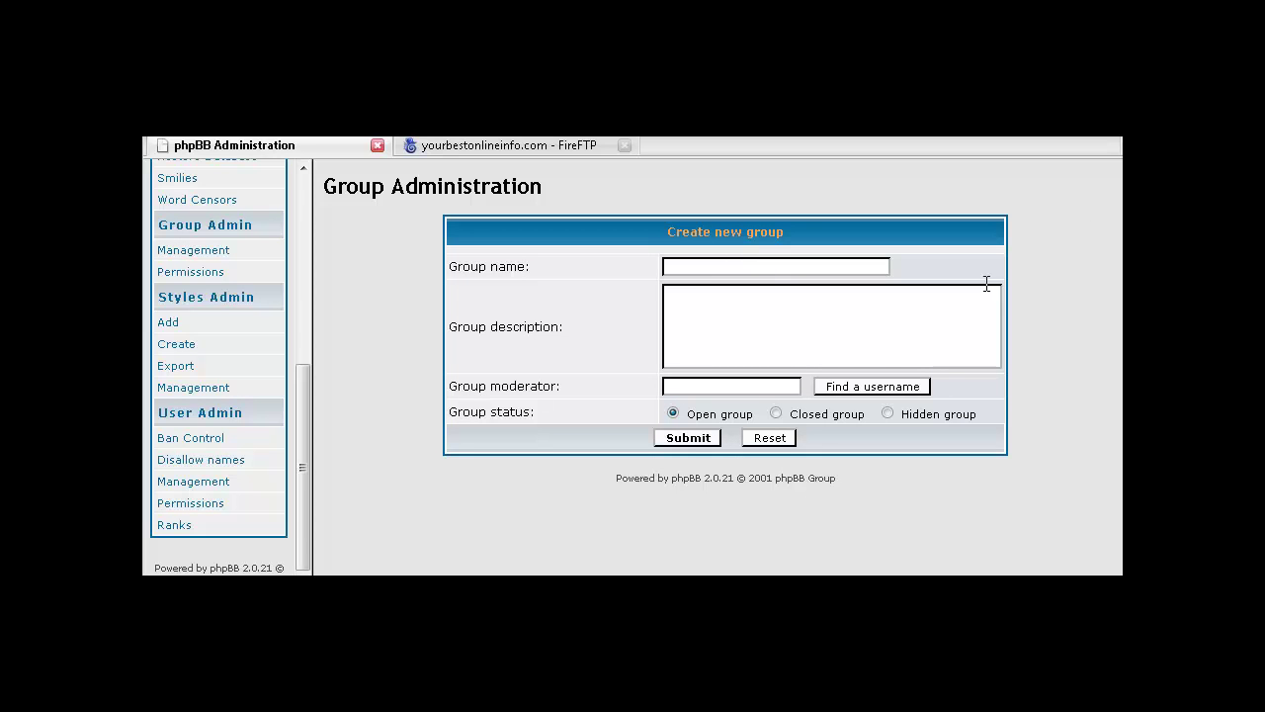
Name the group Silver Members, make it a closed group, try submitting it without a moderator, and return to the form
text(er Members)
click(694, 384)
click(777, 413)
click(682, 438)
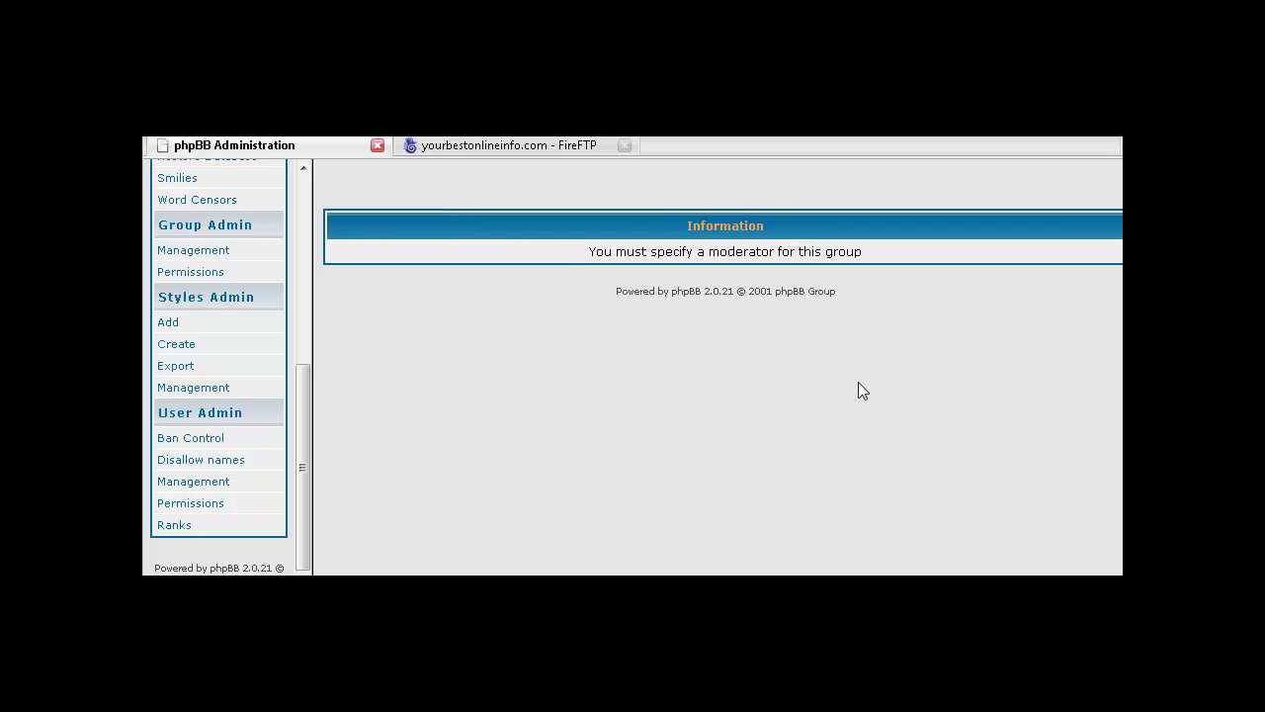
key(alt+Left)
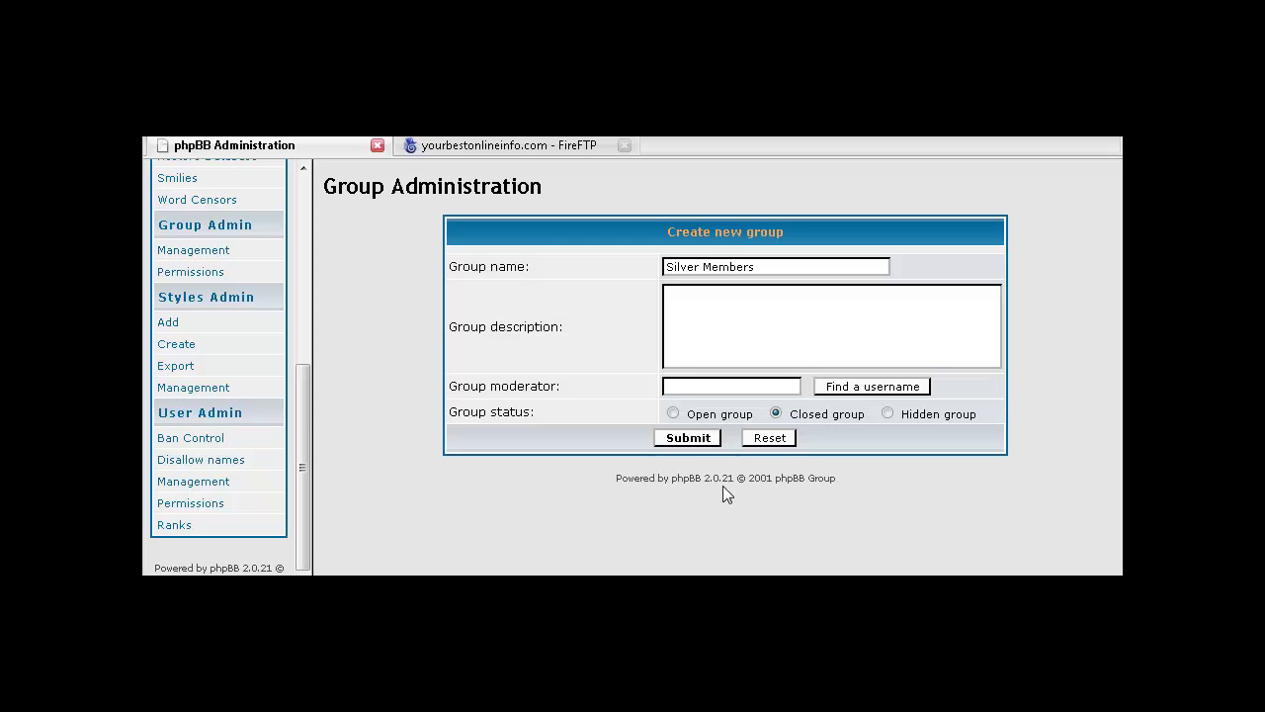
Find usernames with the wildcard *, assign the administrator's account as group moderator, and submit the new group
click(838, 388)
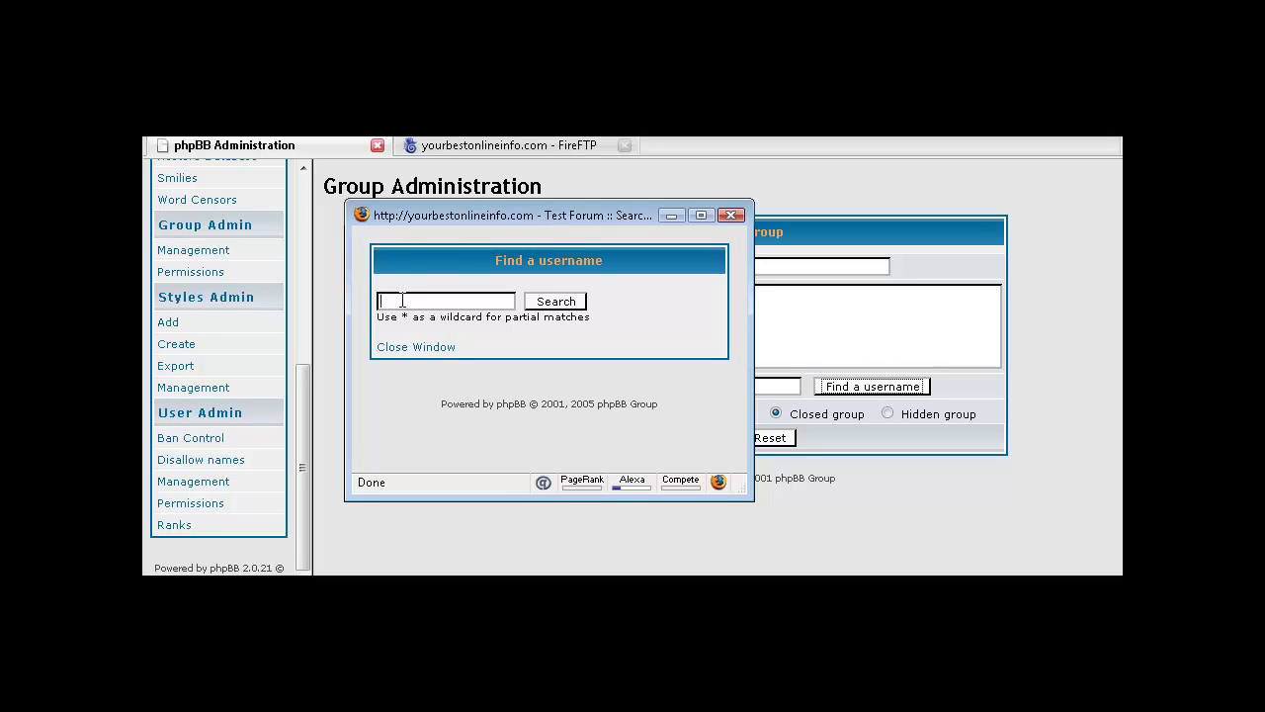
text(*)
click(555, 302)
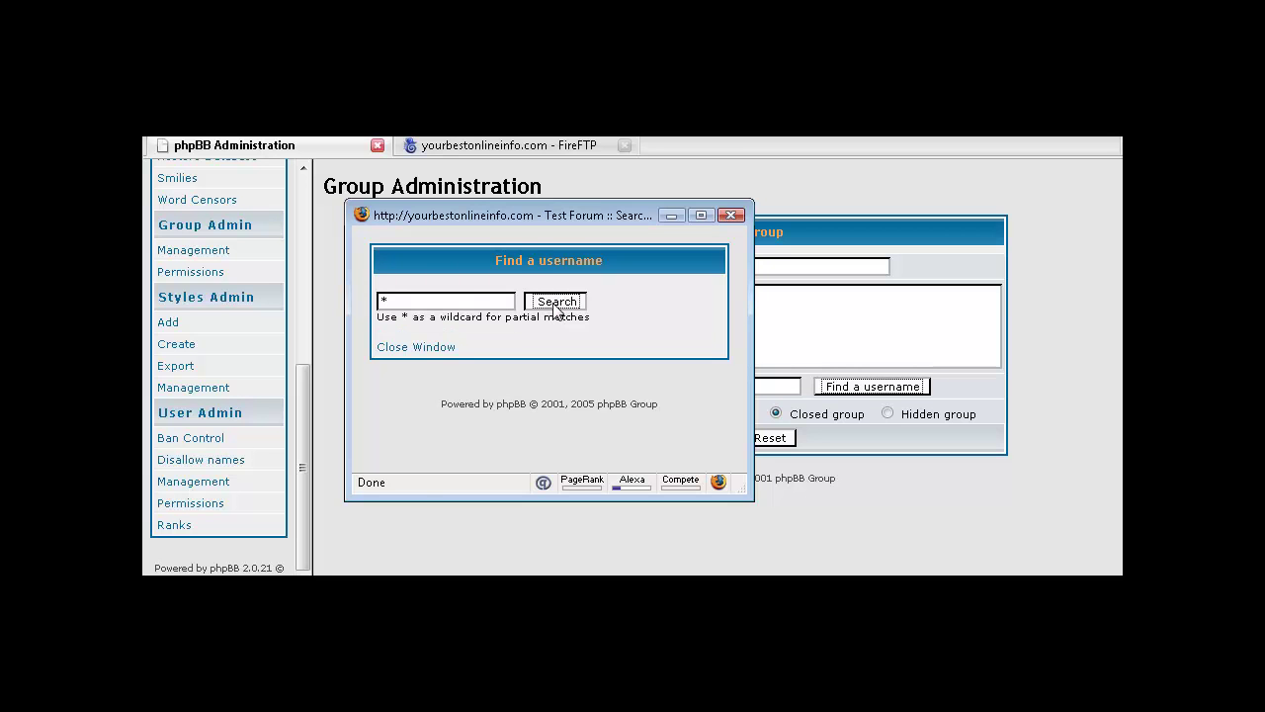
click(500, 344)
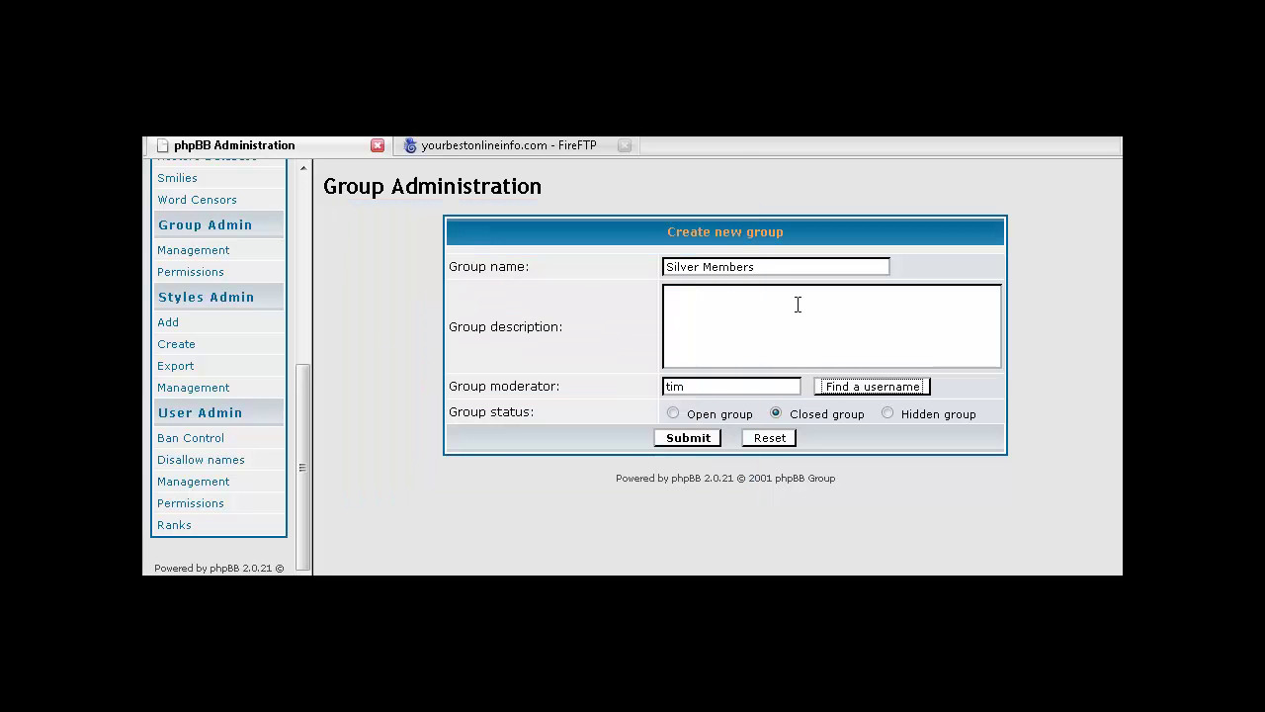
click(689, 437)
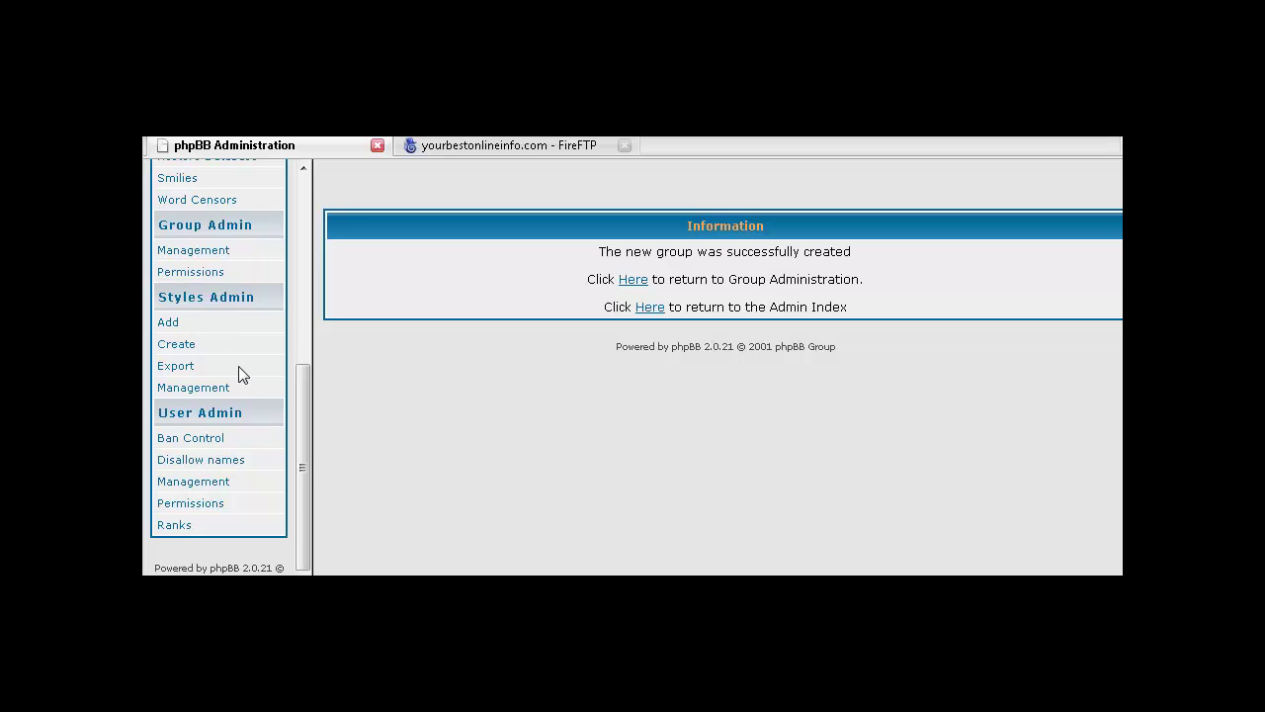
Open the group permissions and look up the Silver Members group
scroll(237, 369, up, 4)
scroll(254, 382, down, 3)
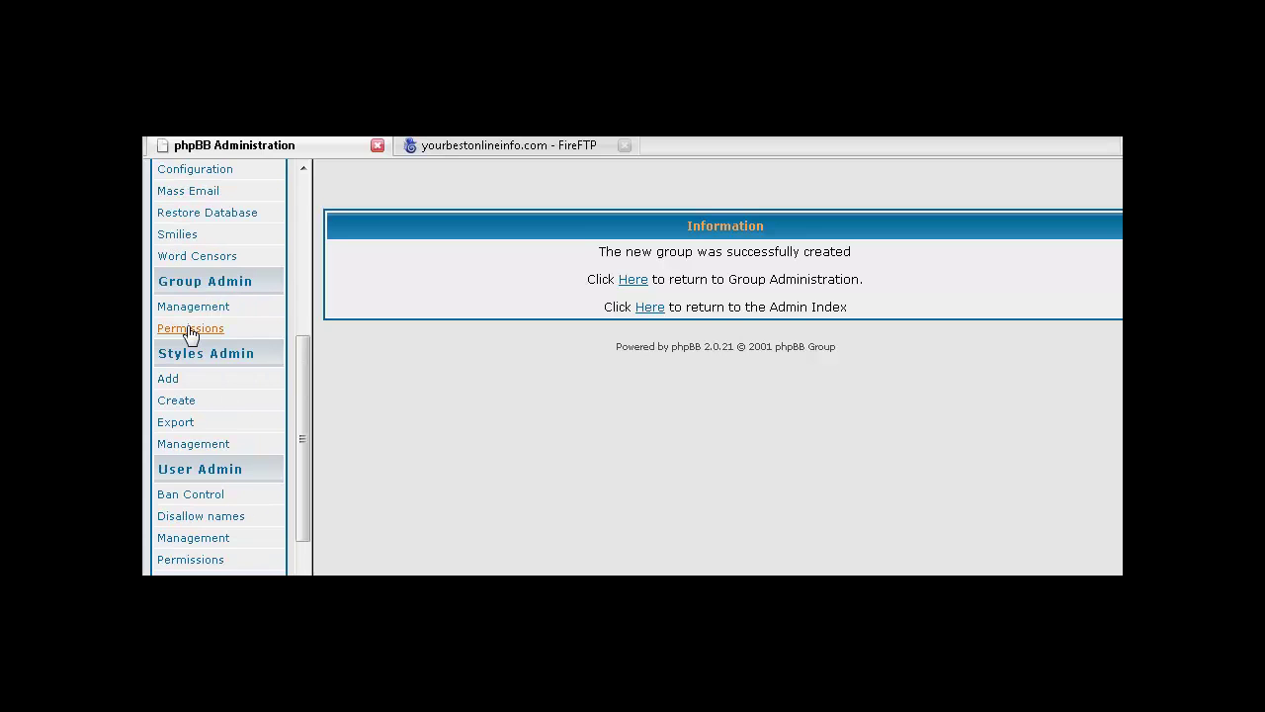
click(190, 330)
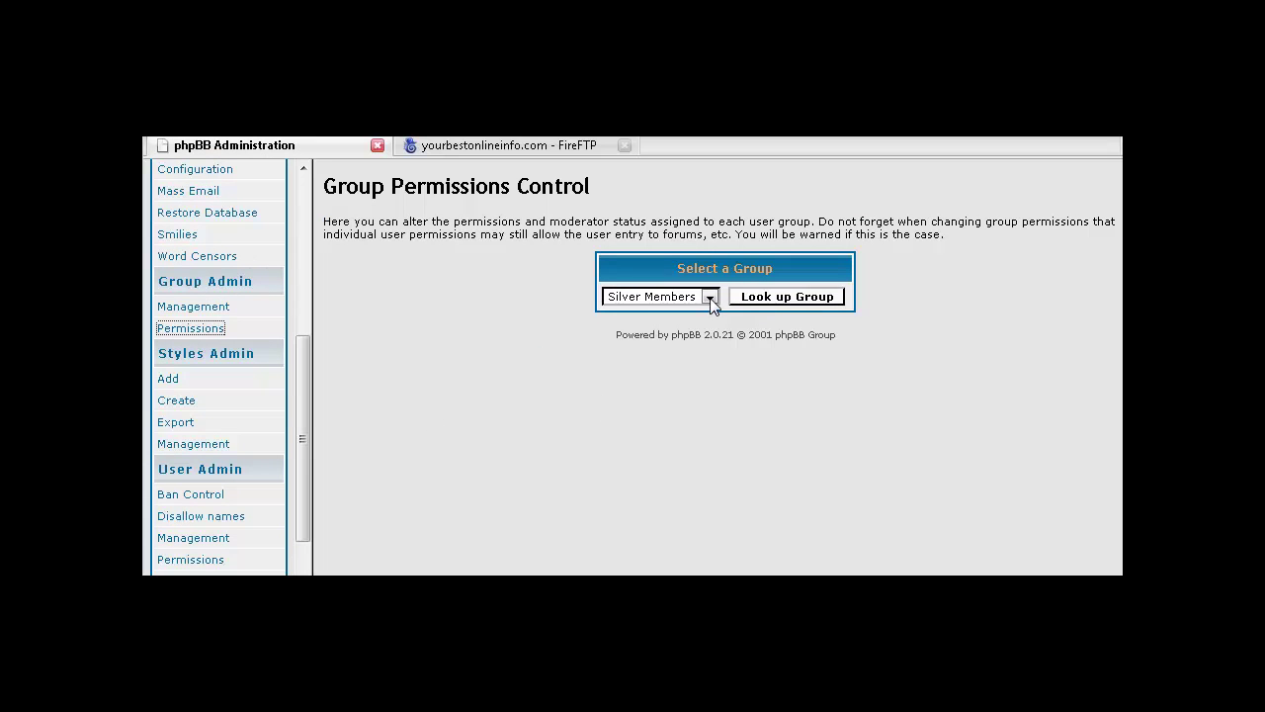
click(710, 298)
click(710, 298)
click(752, 303)
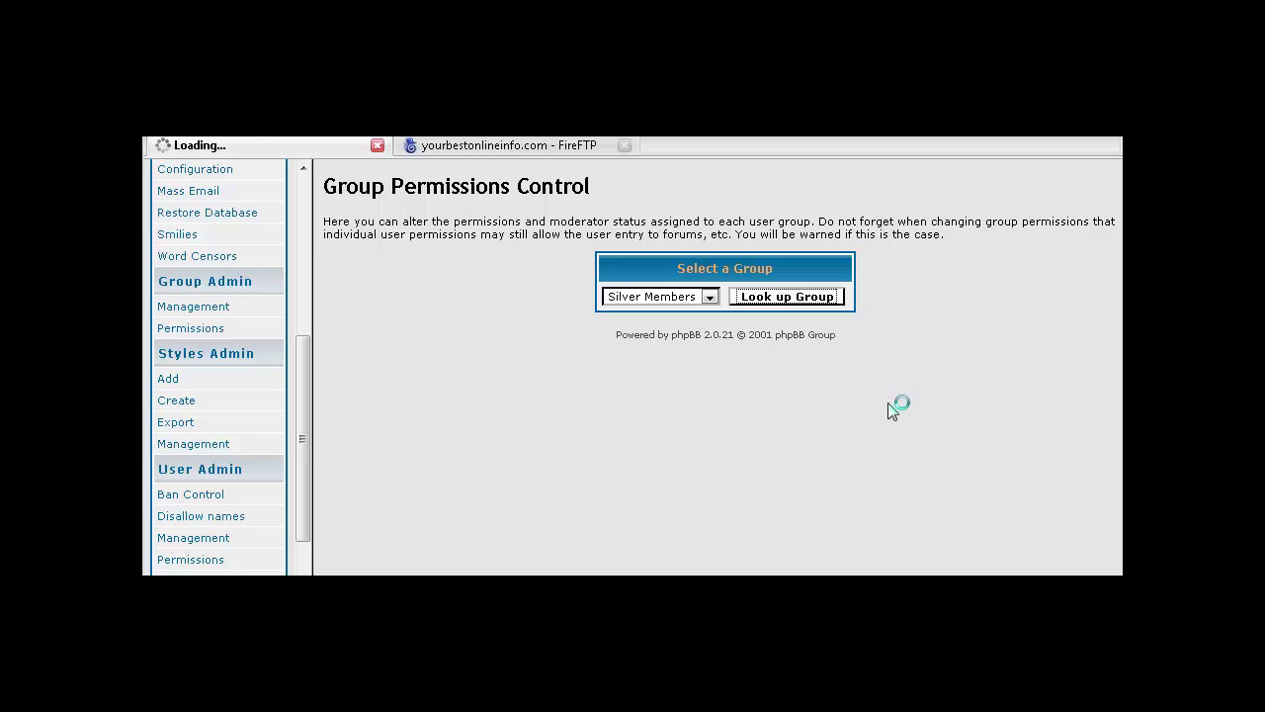
scroll(827, 439, down, 1)
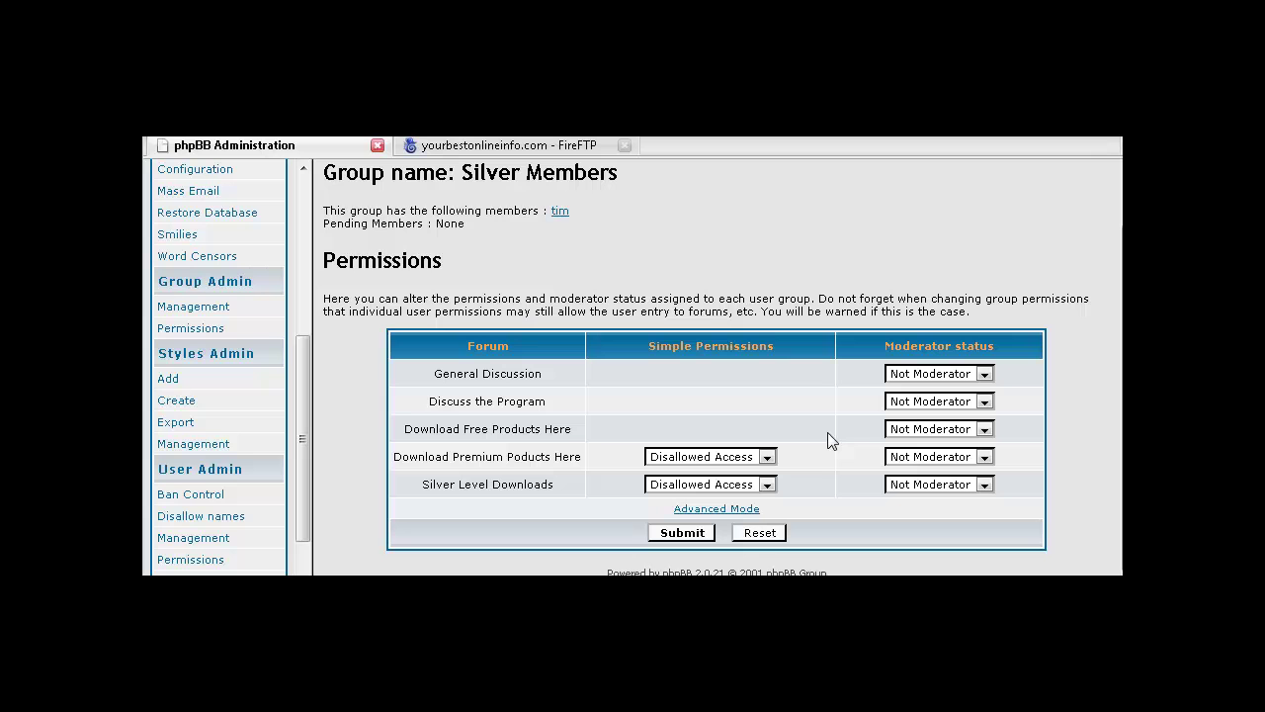
Grant the Silver Members group access to the Silver Level Downloads forum and submit the permissions
click(766, 485)
click(752, 501)
click(682, 533)
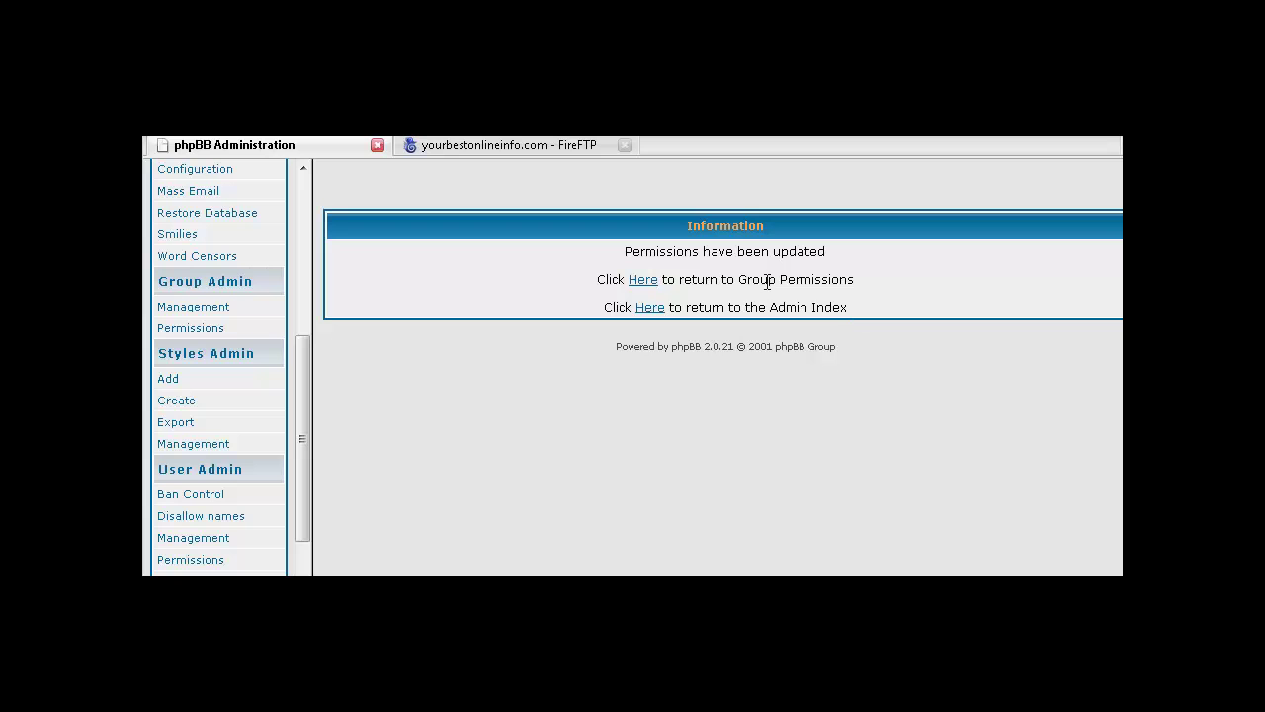
Return to the forum index from the administration area and log out of the administrator account
scroll(223, 353, up, 1)
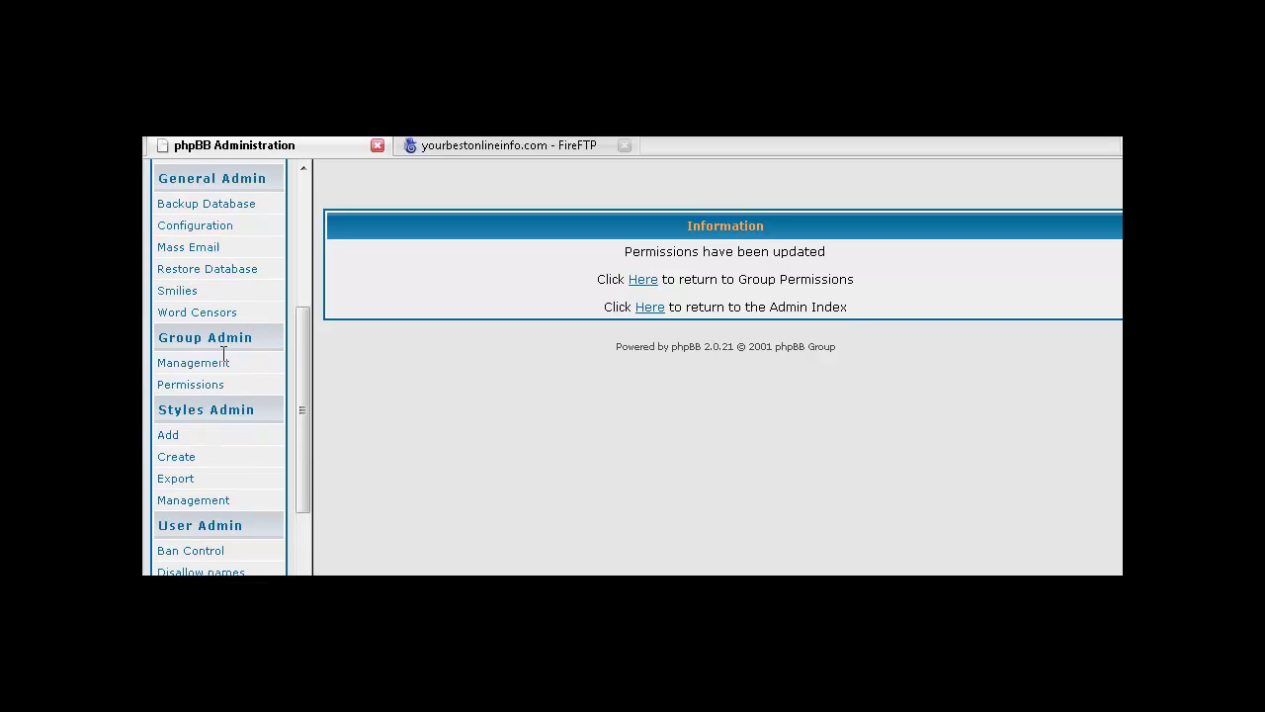
scroll(224, 354, up, 5)
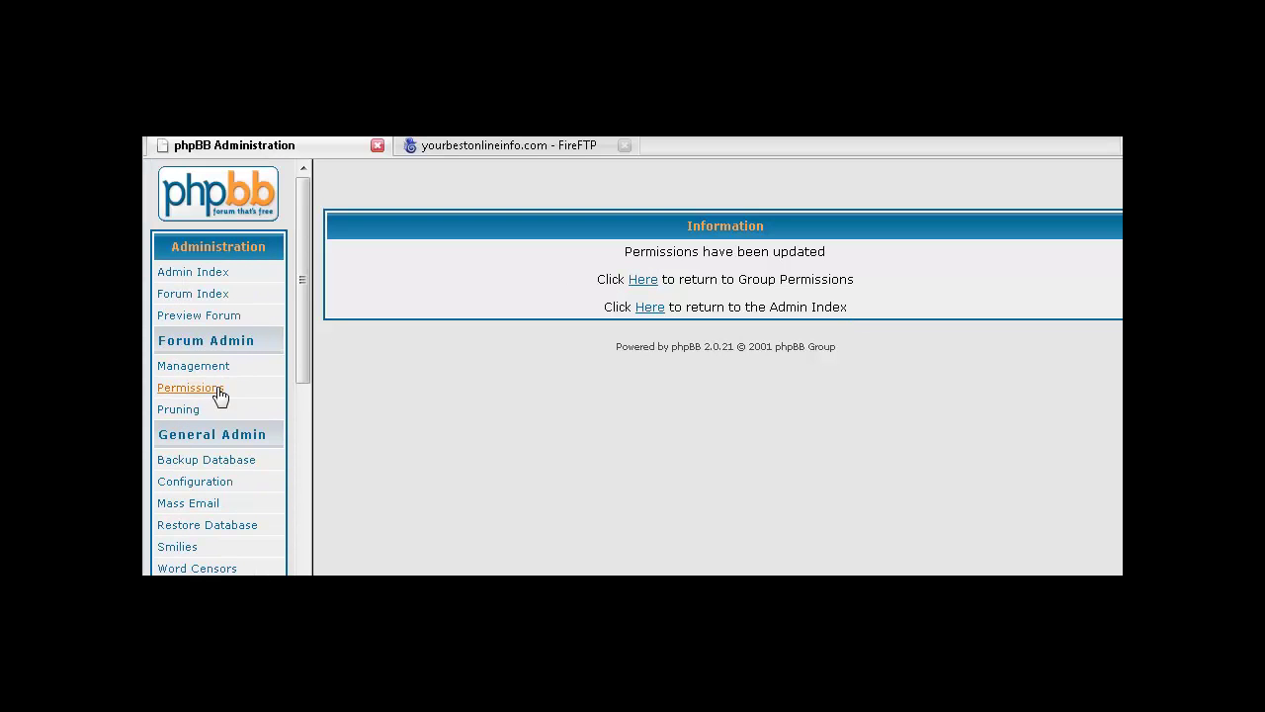
scroll(255, 387, down, 2)
scroll(254, 387, down, 2)
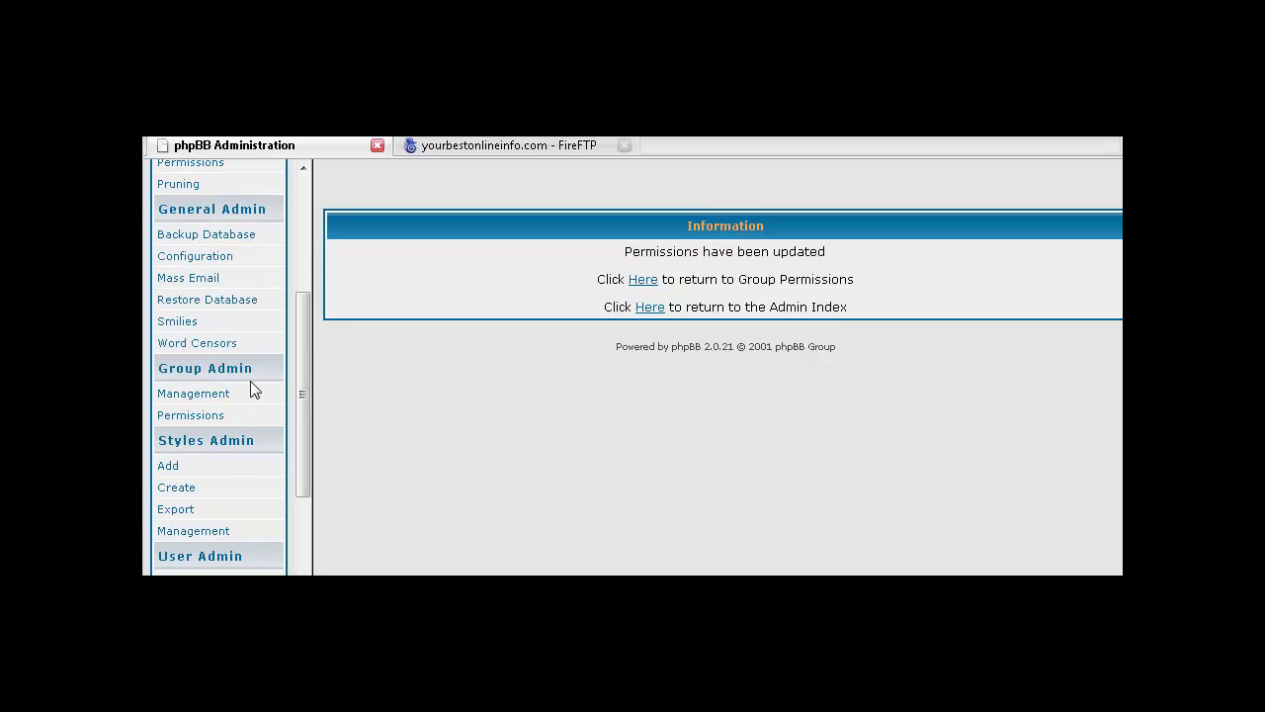
scroll(243, 384, down, 3)
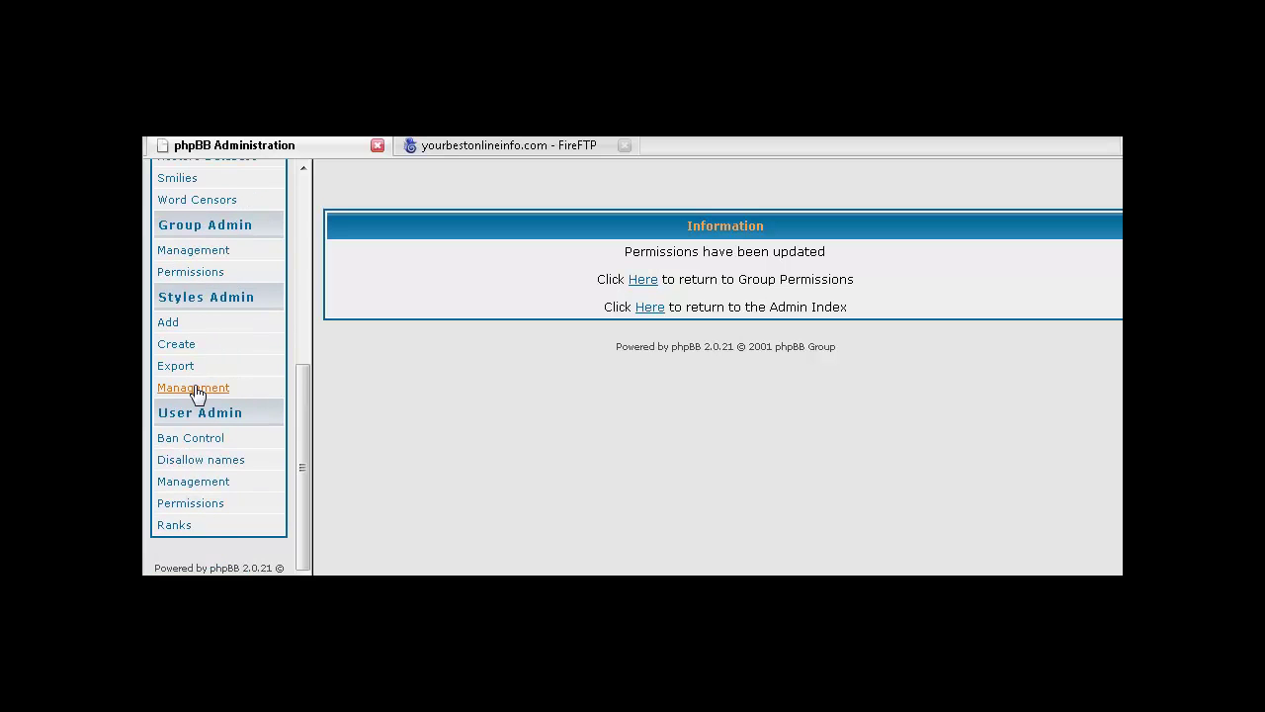
scroll(212, 385, up, 7)
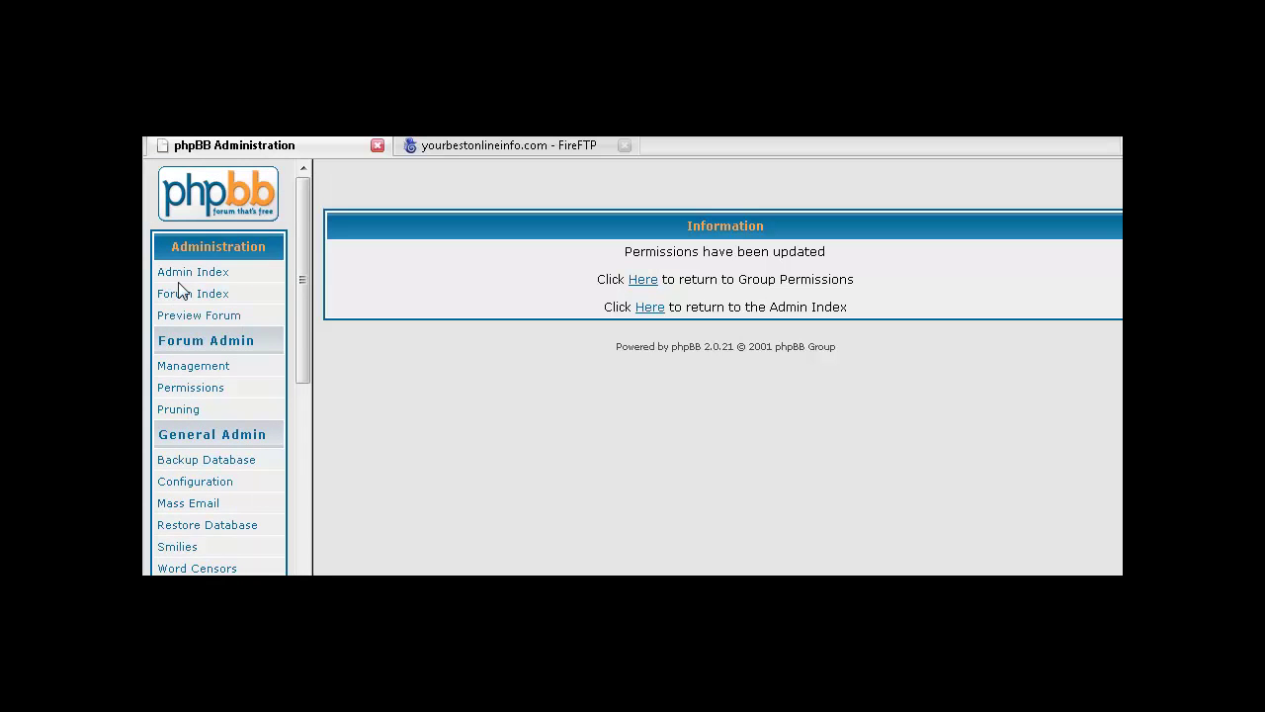
scroll(237, 317, down, 1)
scroll(277, 324, up, 1)
click(193, 293)
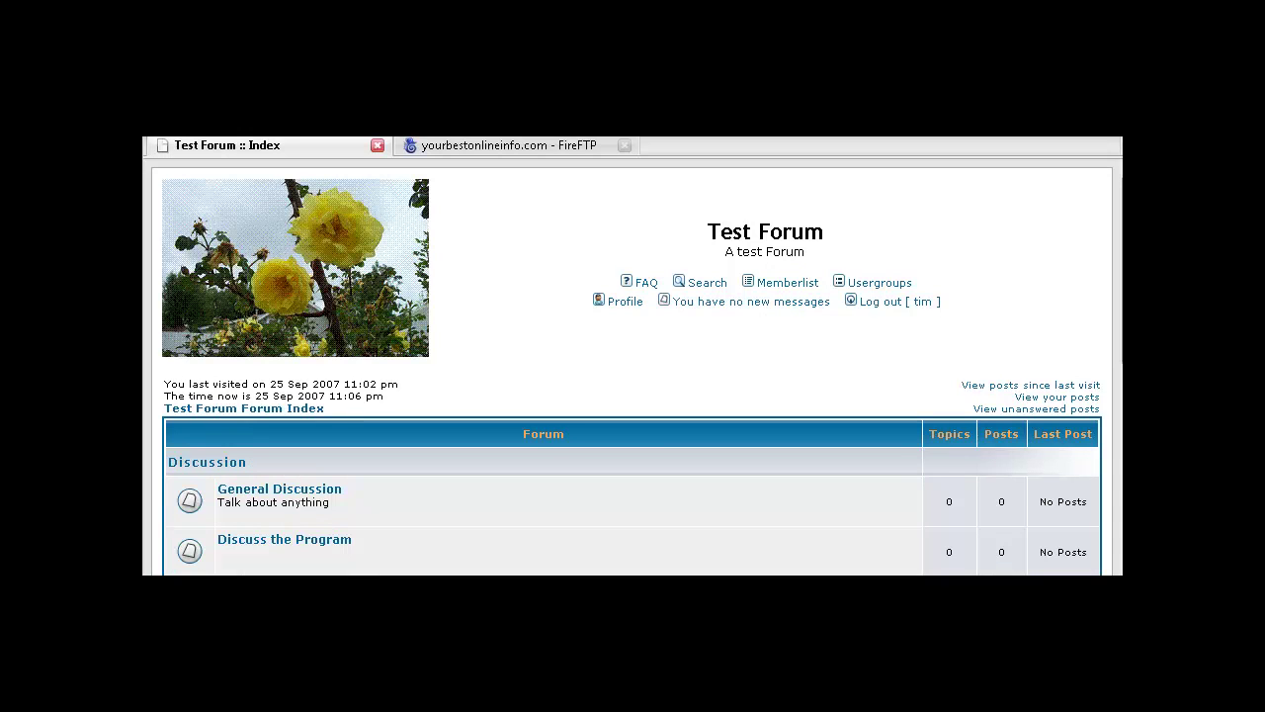
click(866, 302)
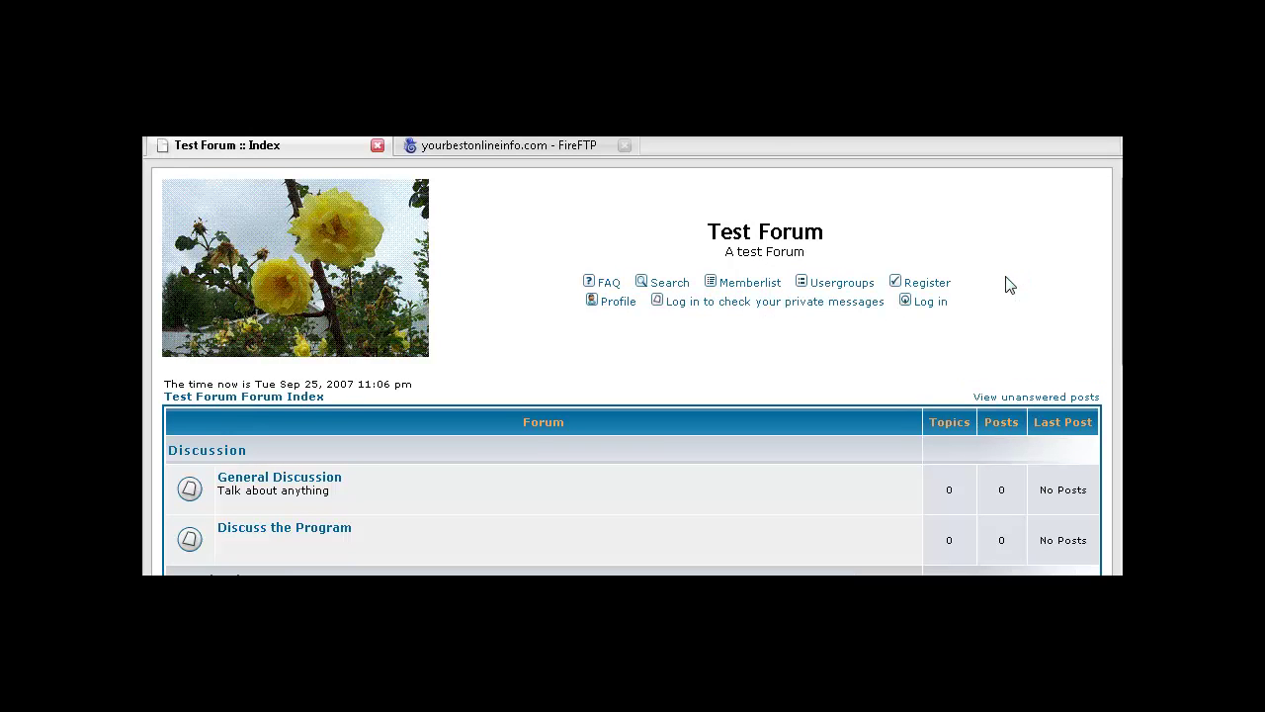
Check the Downloads forums on the index as a guest, and log in with the regular member's username and password without saving the password
scroll(678, 277, down, 5)
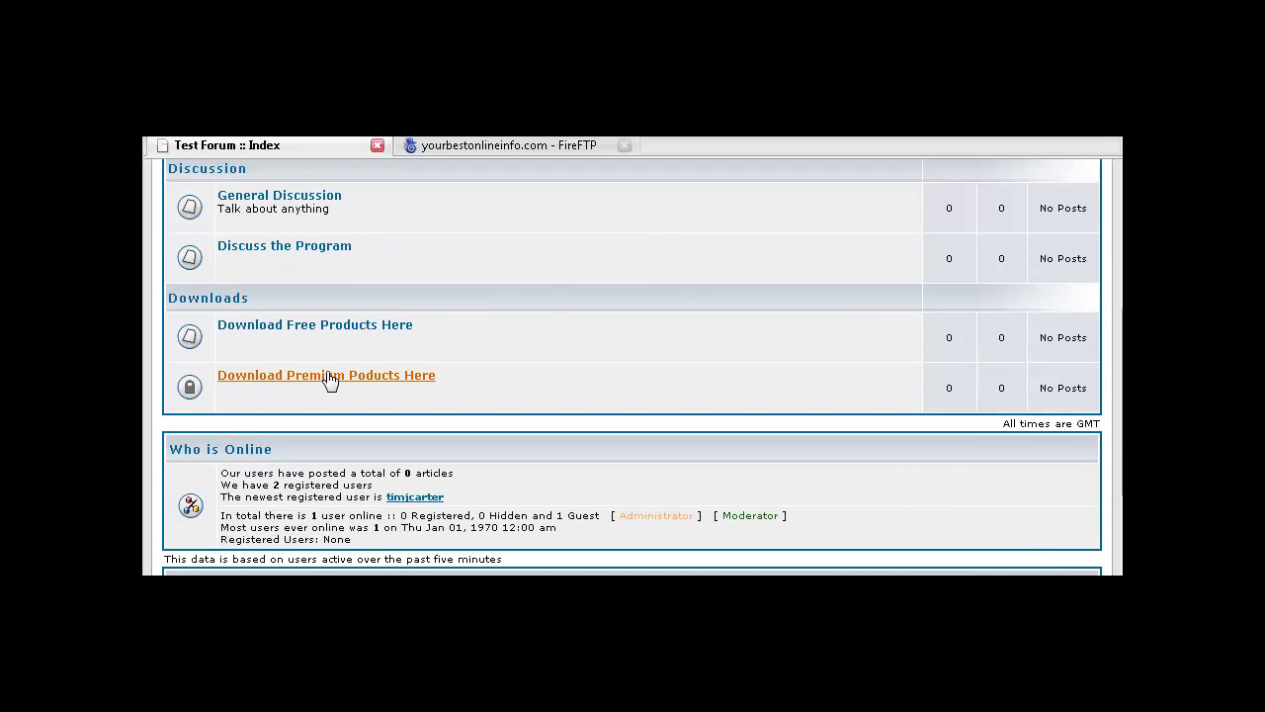
scroll(559, 353, up, 1)
scroll(559, 353, up, 4)
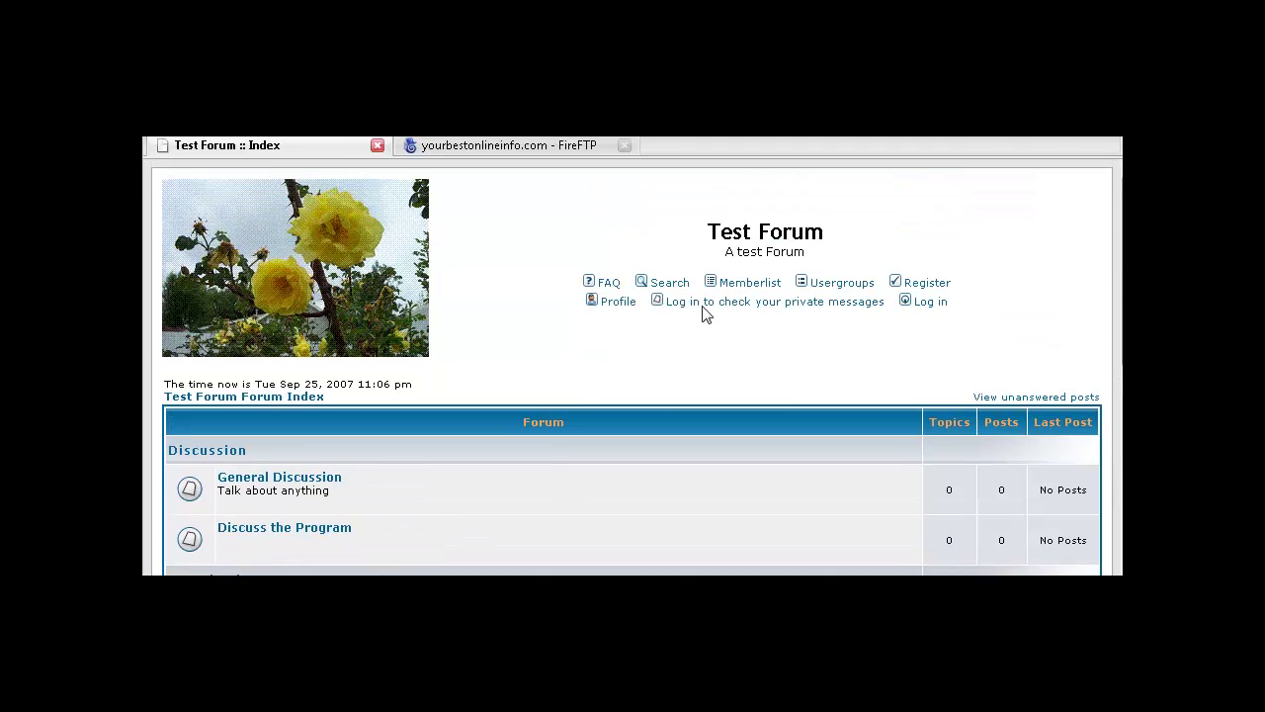
click(927, 302)
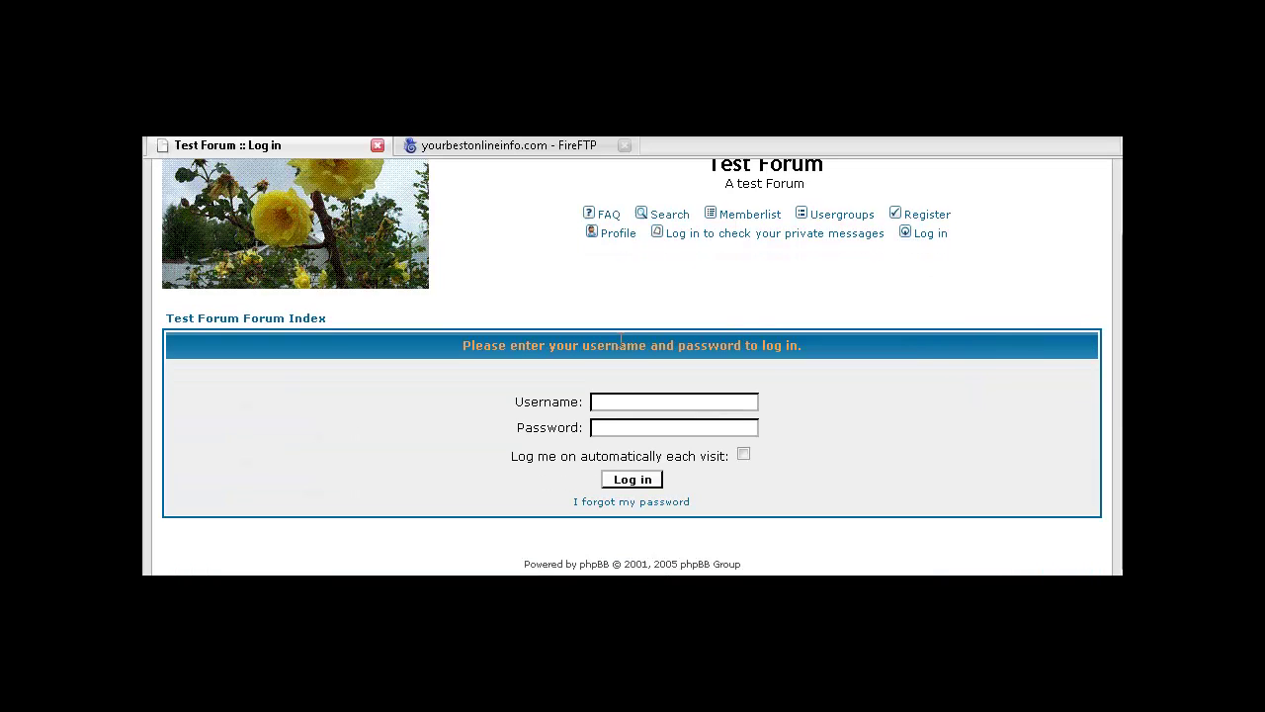
click(623, 398)
text(tim)
key(Down)
key(Down)
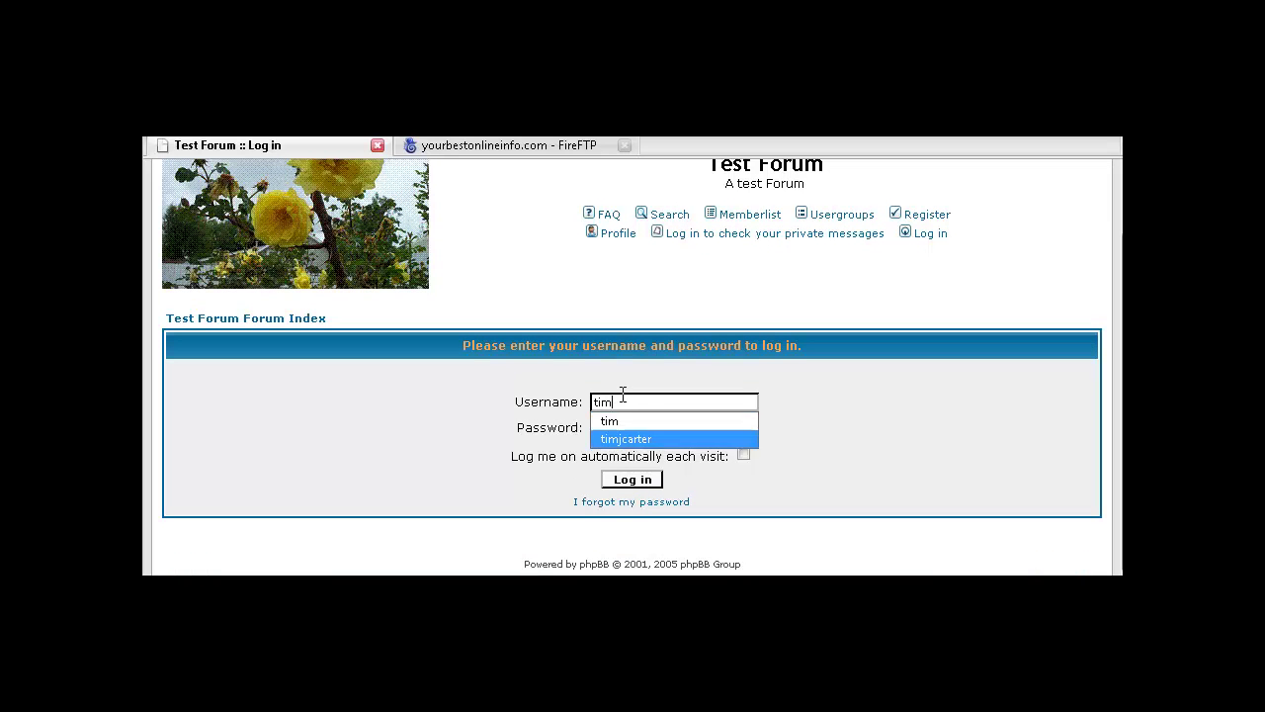
key(Return)
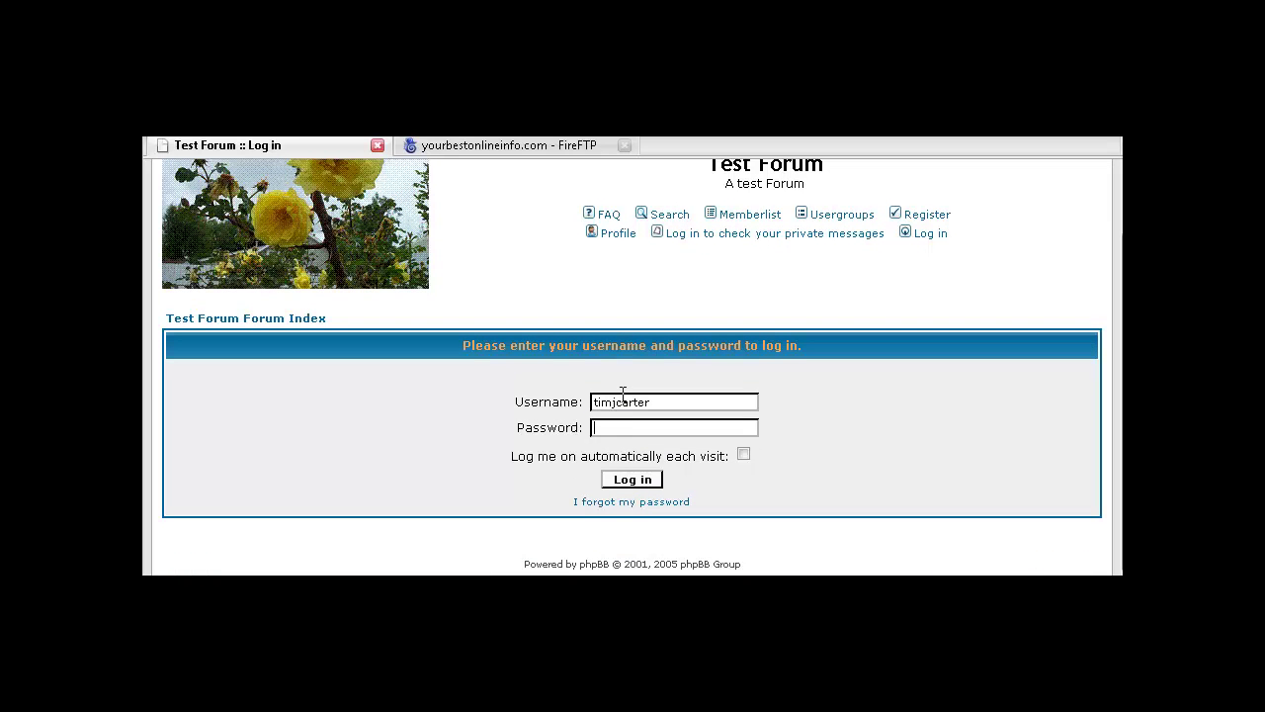
key(Return)
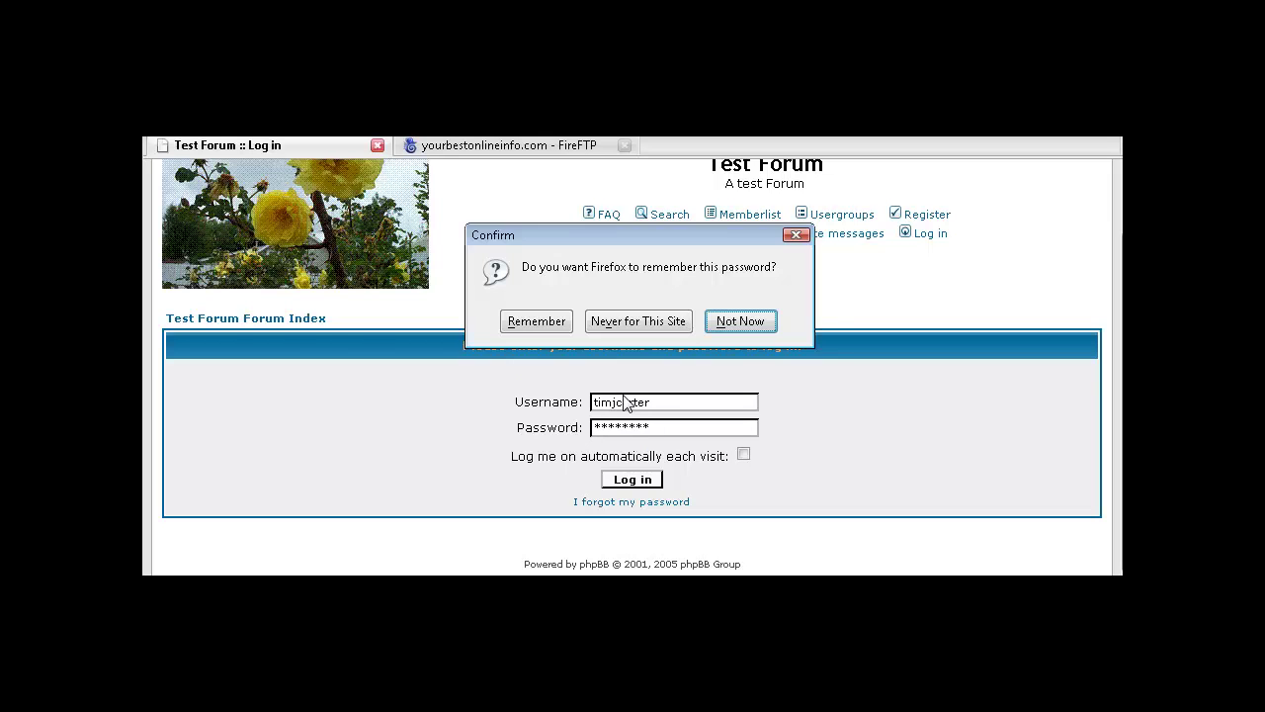
key(Return)
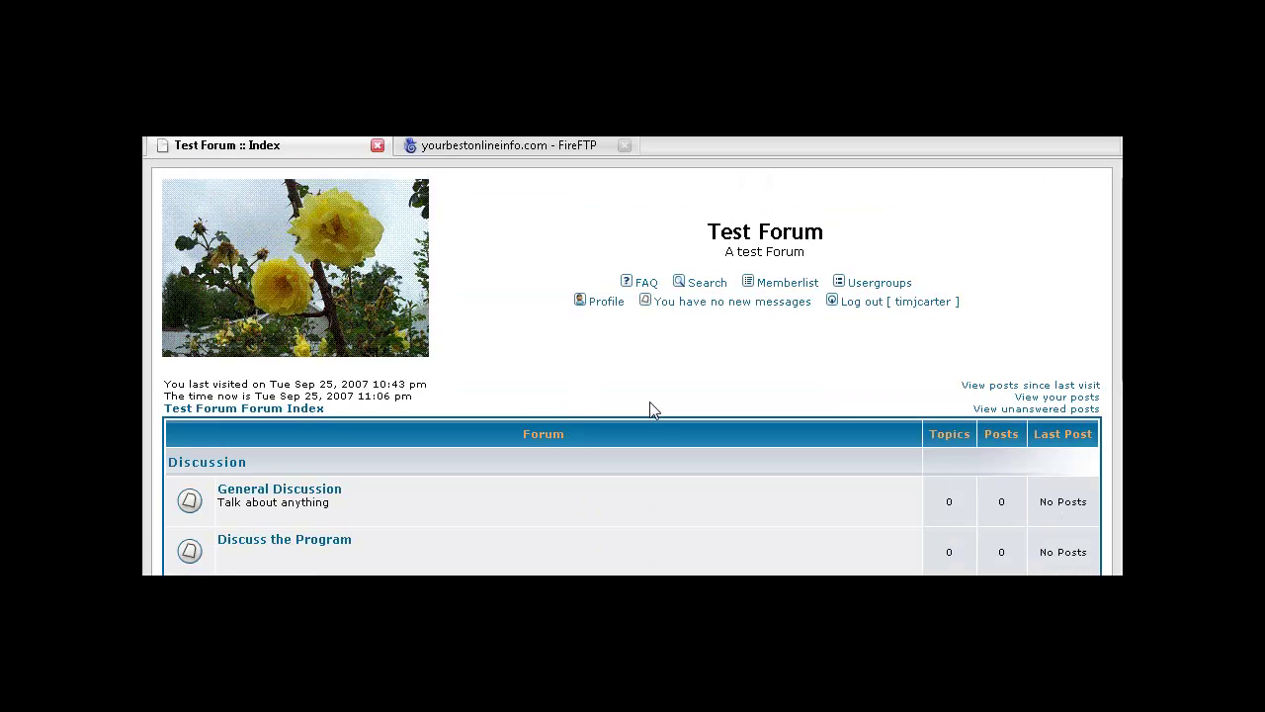
Review the Downloads forums as the regular member and view the Silver Members group information from the usergroups page
scroll(669, 409, down, 6)
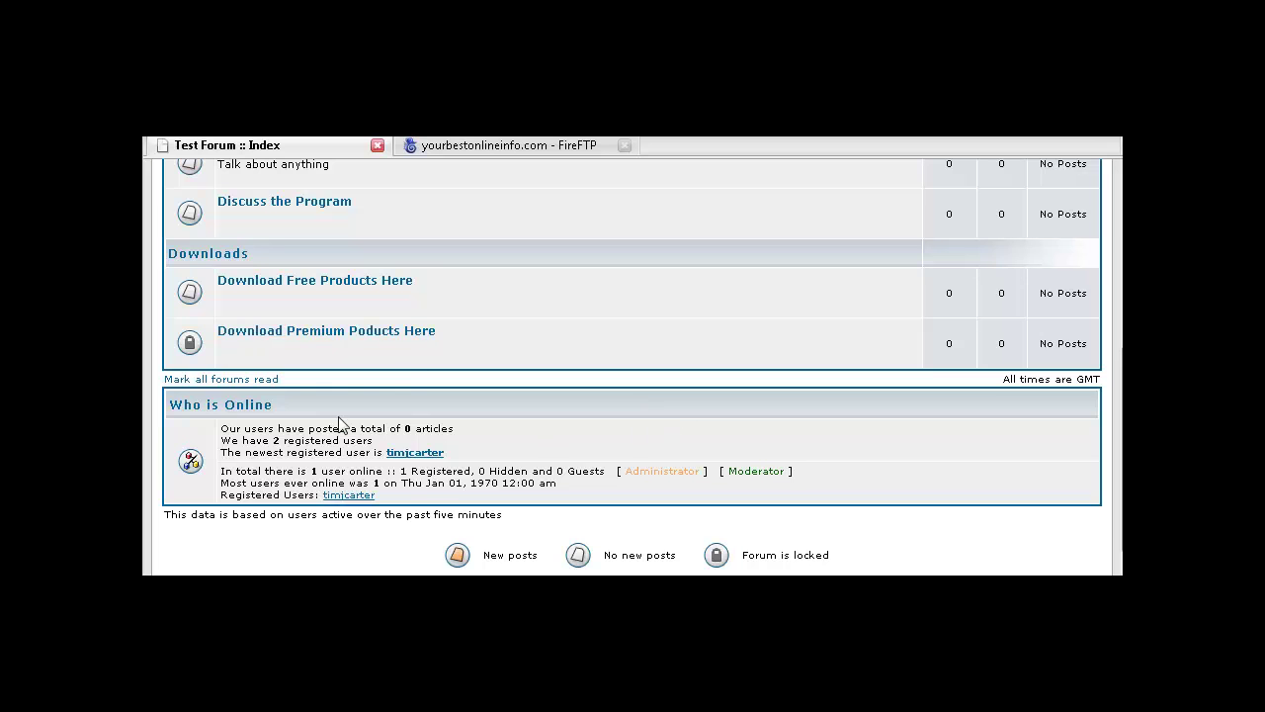
scroll(746, 438, up, 6)
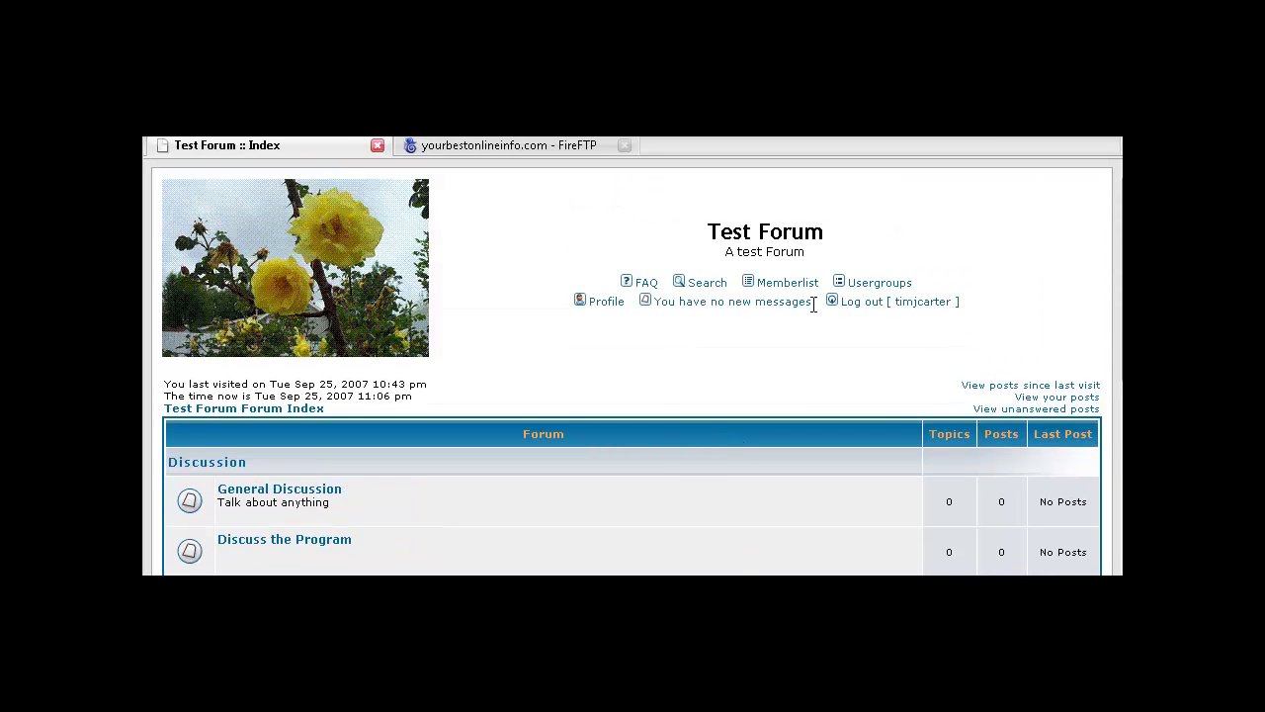
click(669, 442)
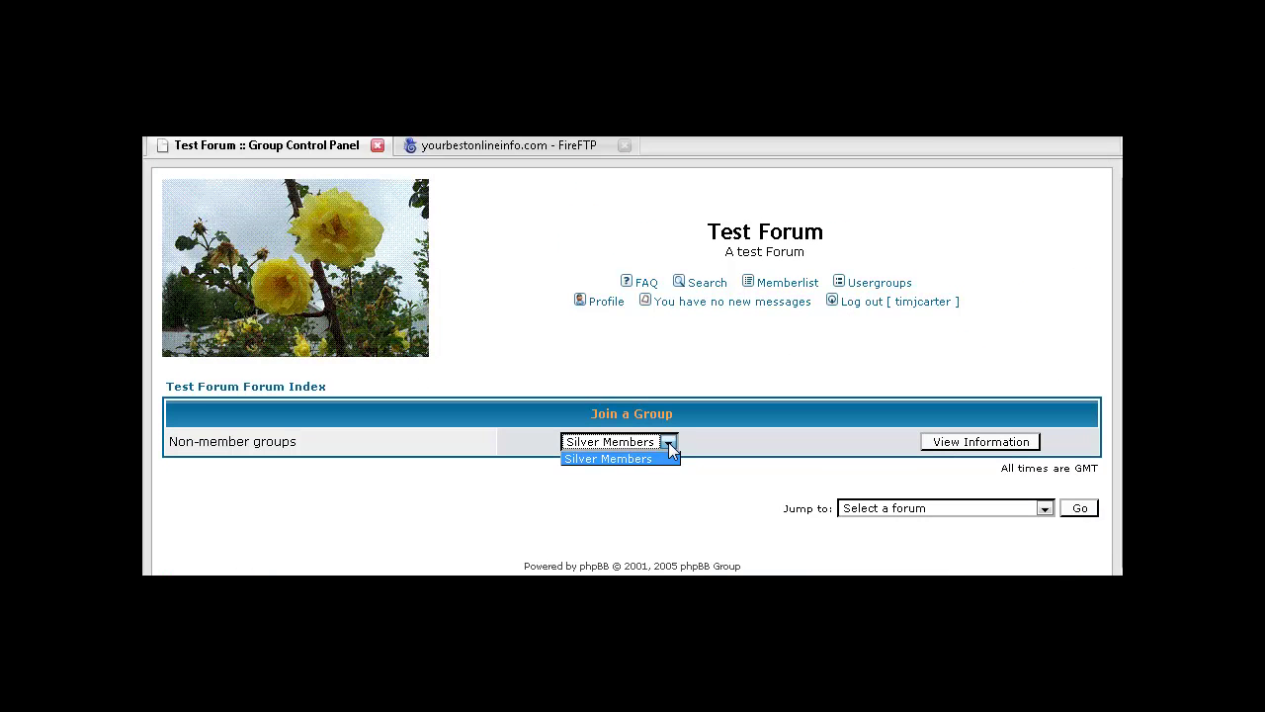
click(715, 441)
click(964, 441)
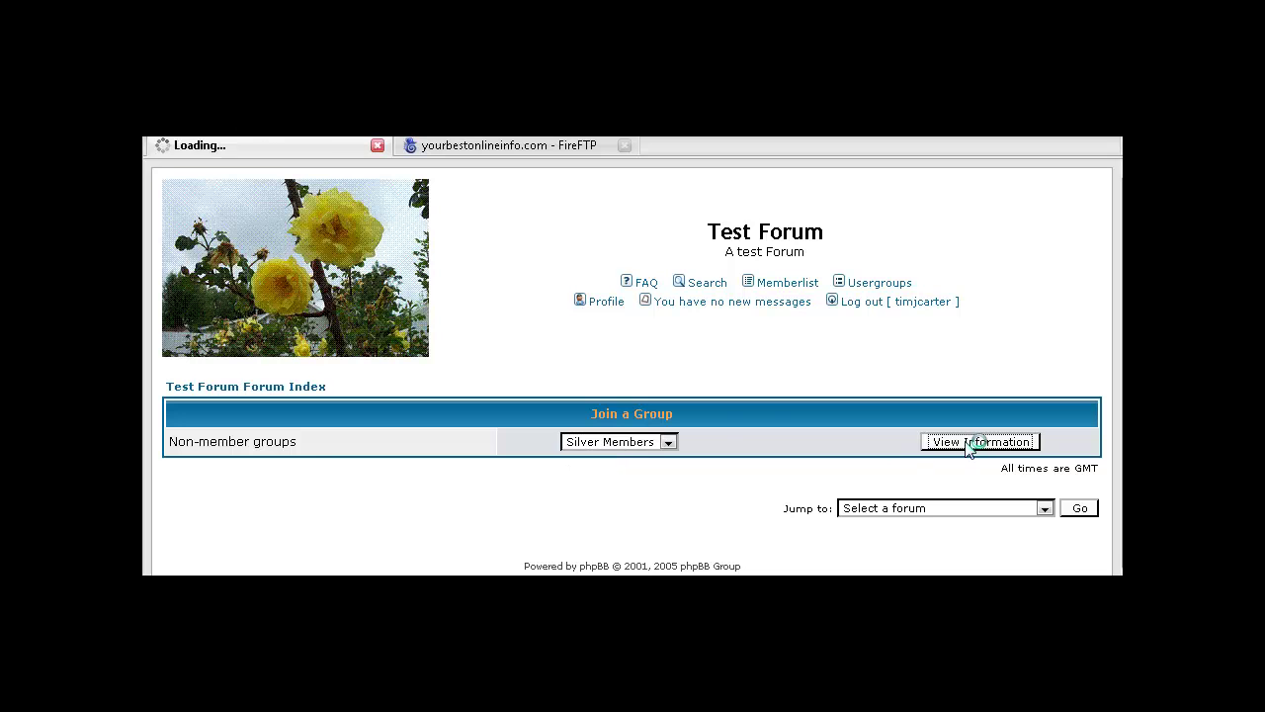
scroll(565, 467, down, 2)
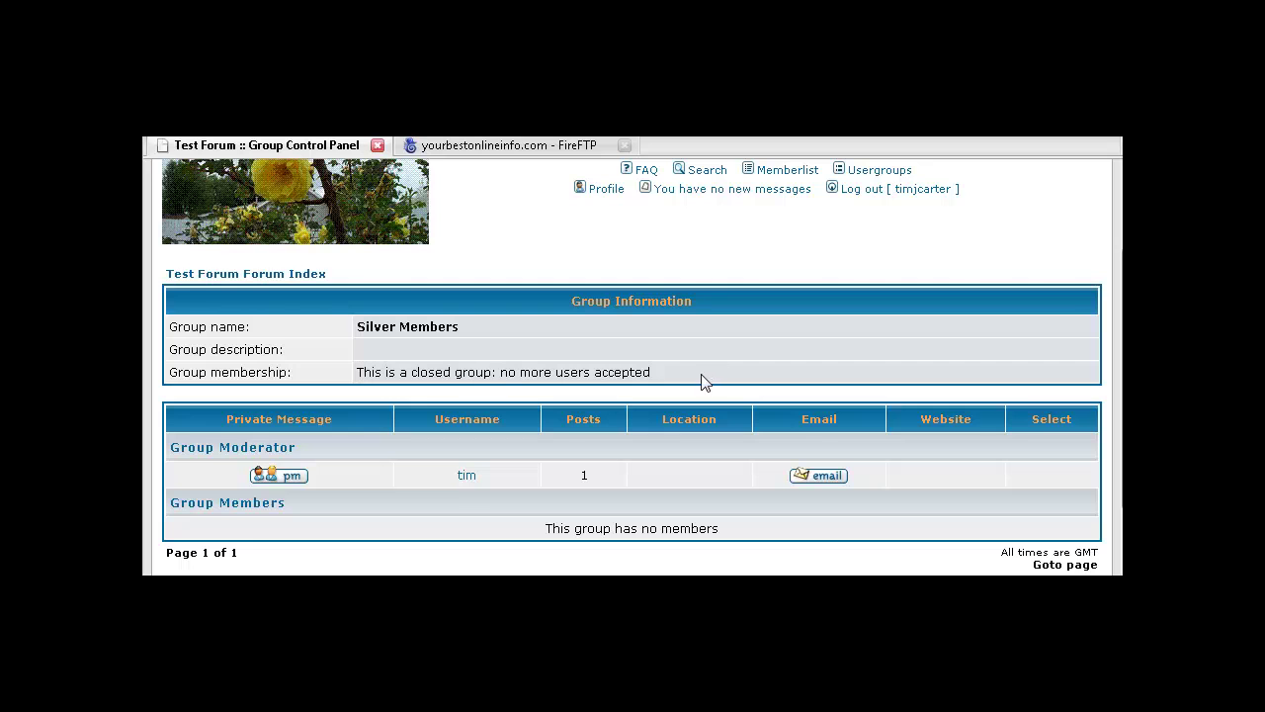
scroll(690, 456, up, 2)
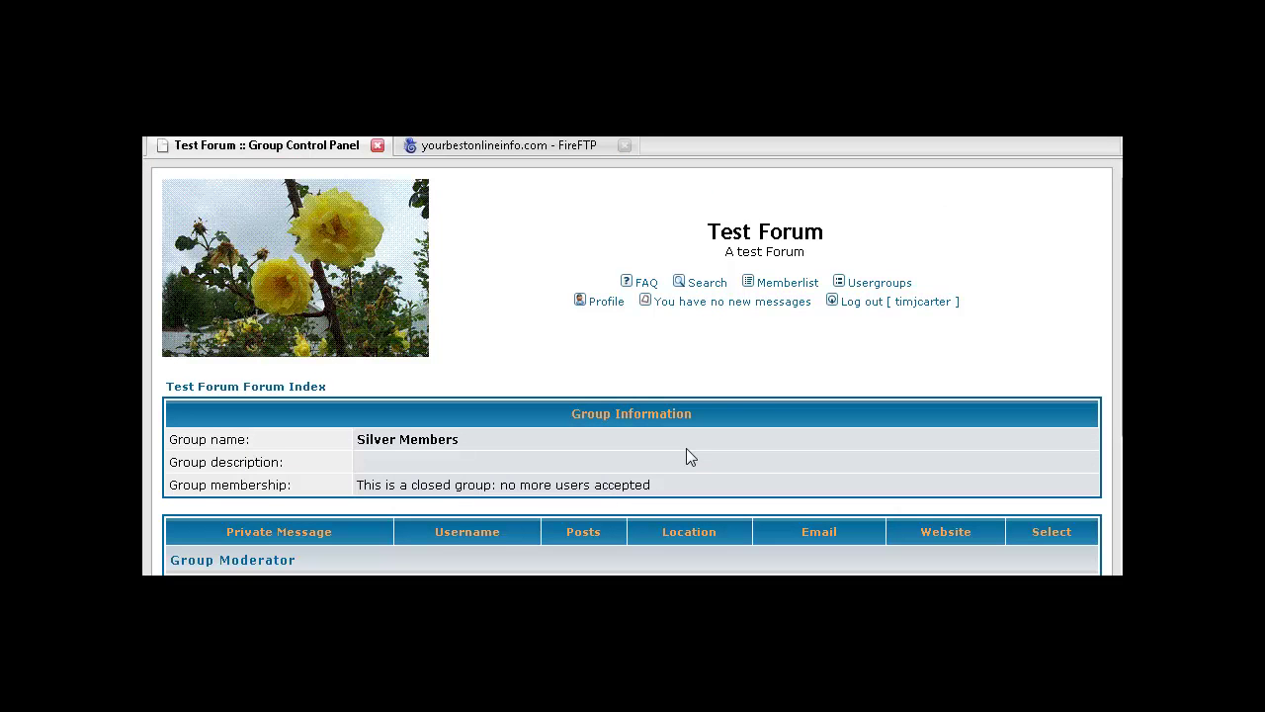
scroll(720, 458, down, 4)
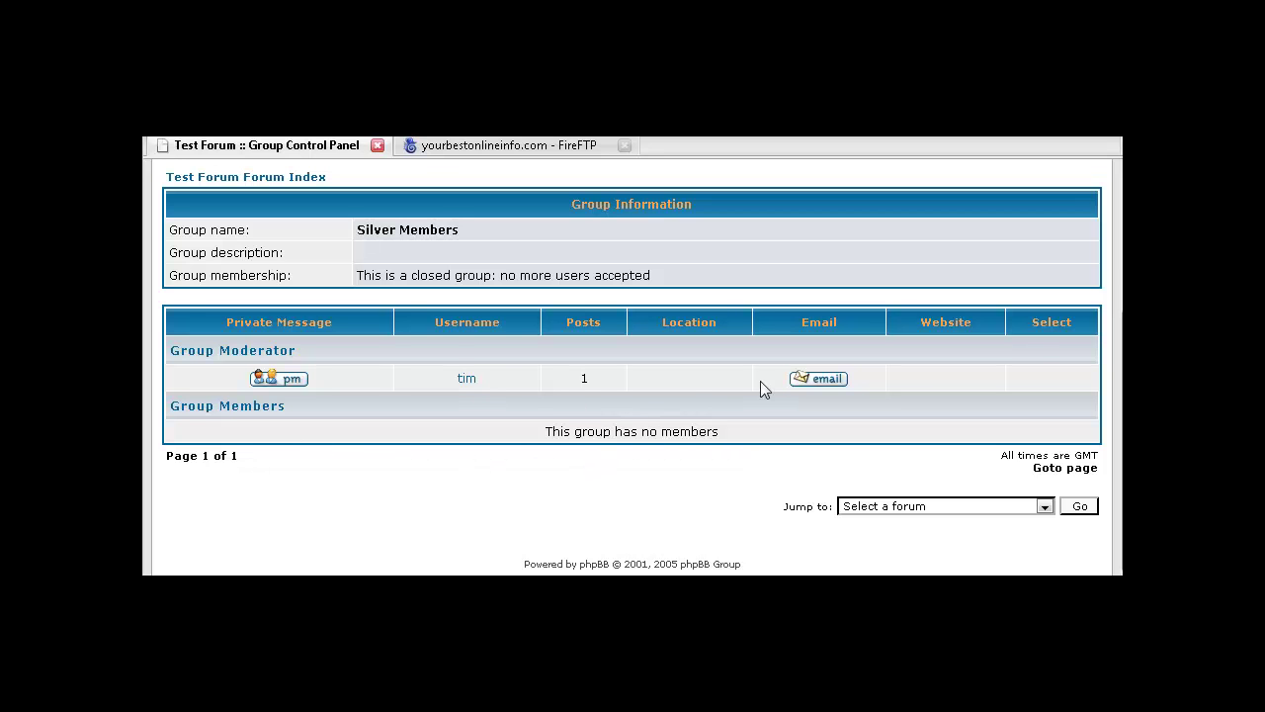
scroll(760, 380, up, 4)
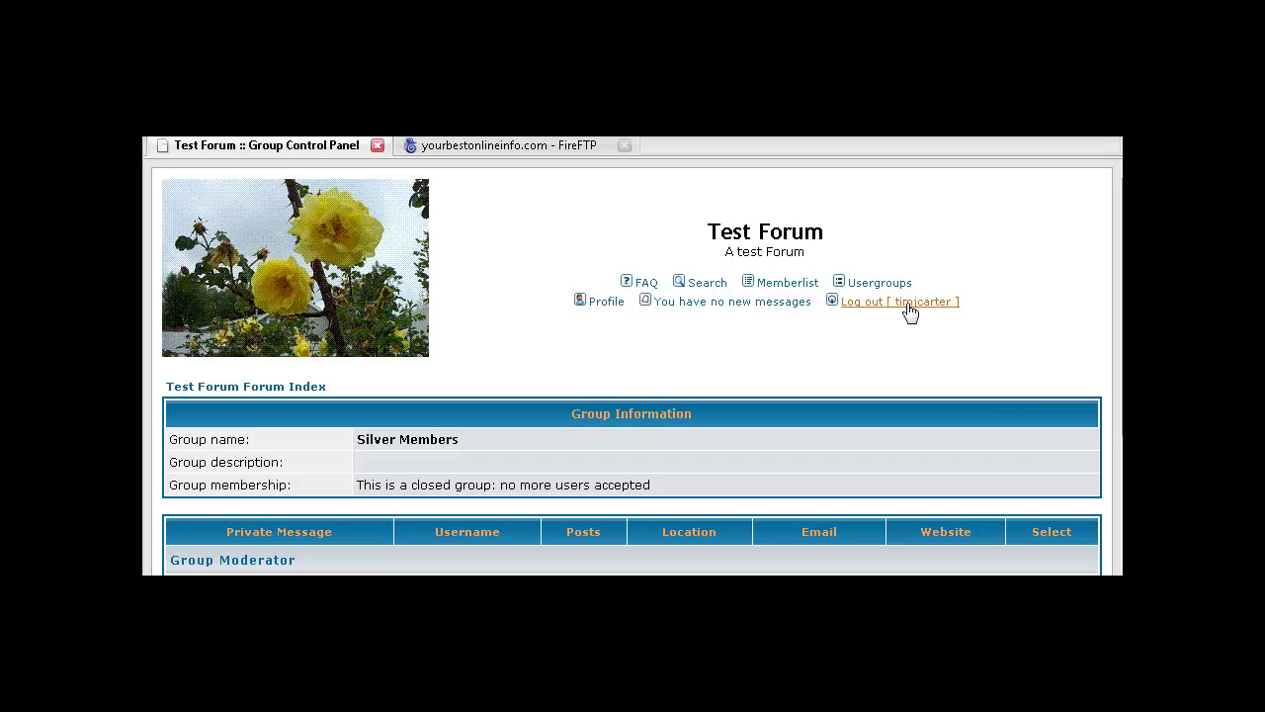
Log out of the member account and log in for board administration with the administrator's username and password
click(907, 305)
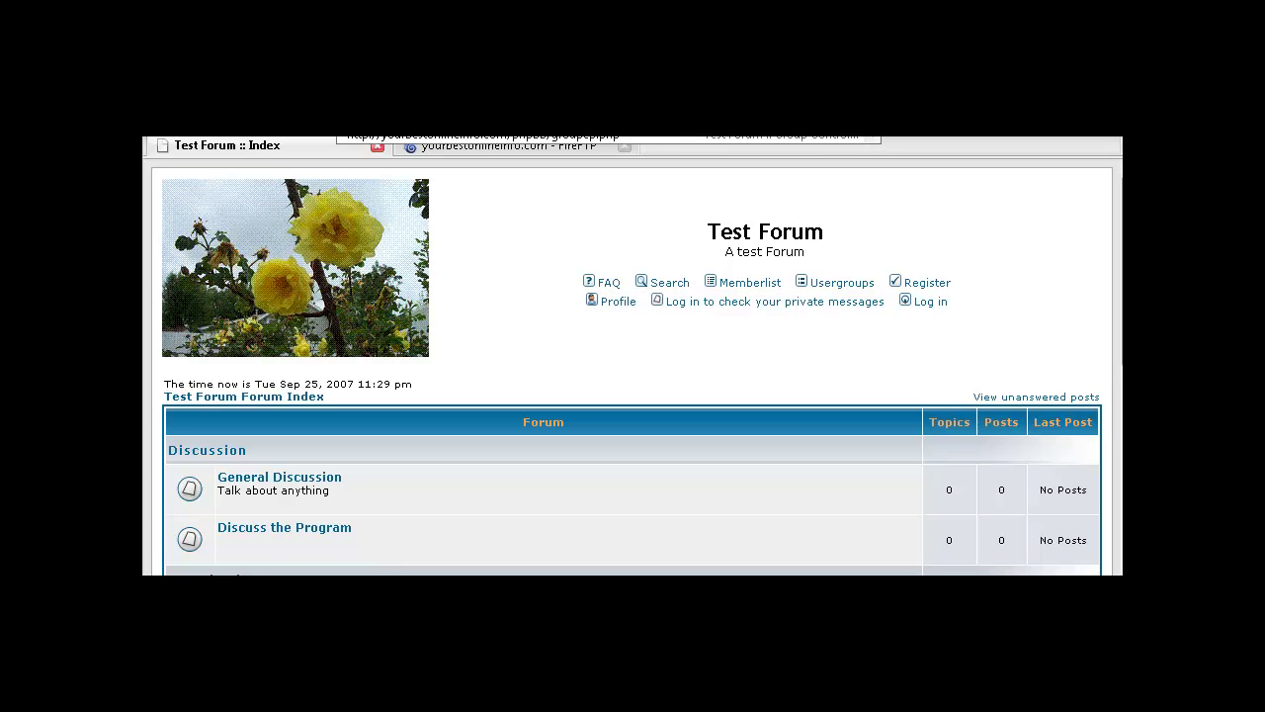
key(Return)
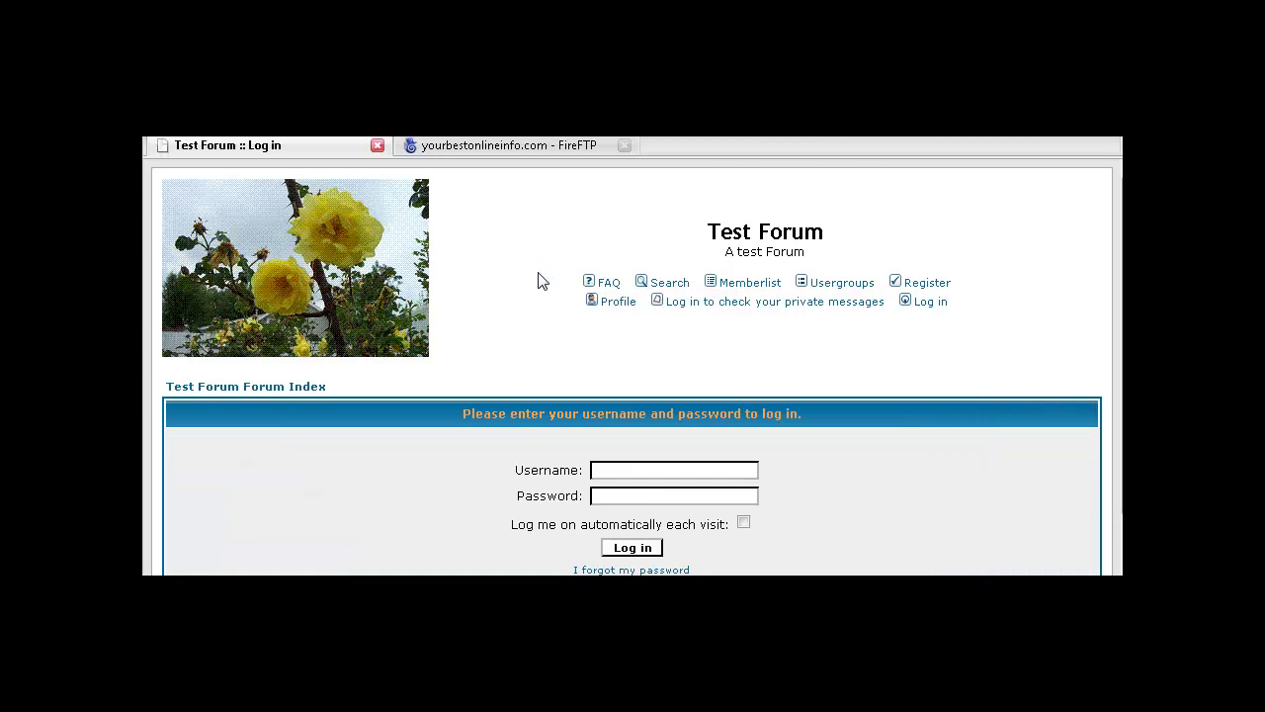
scroll(564, 326, down, 1)
click(614, 397)
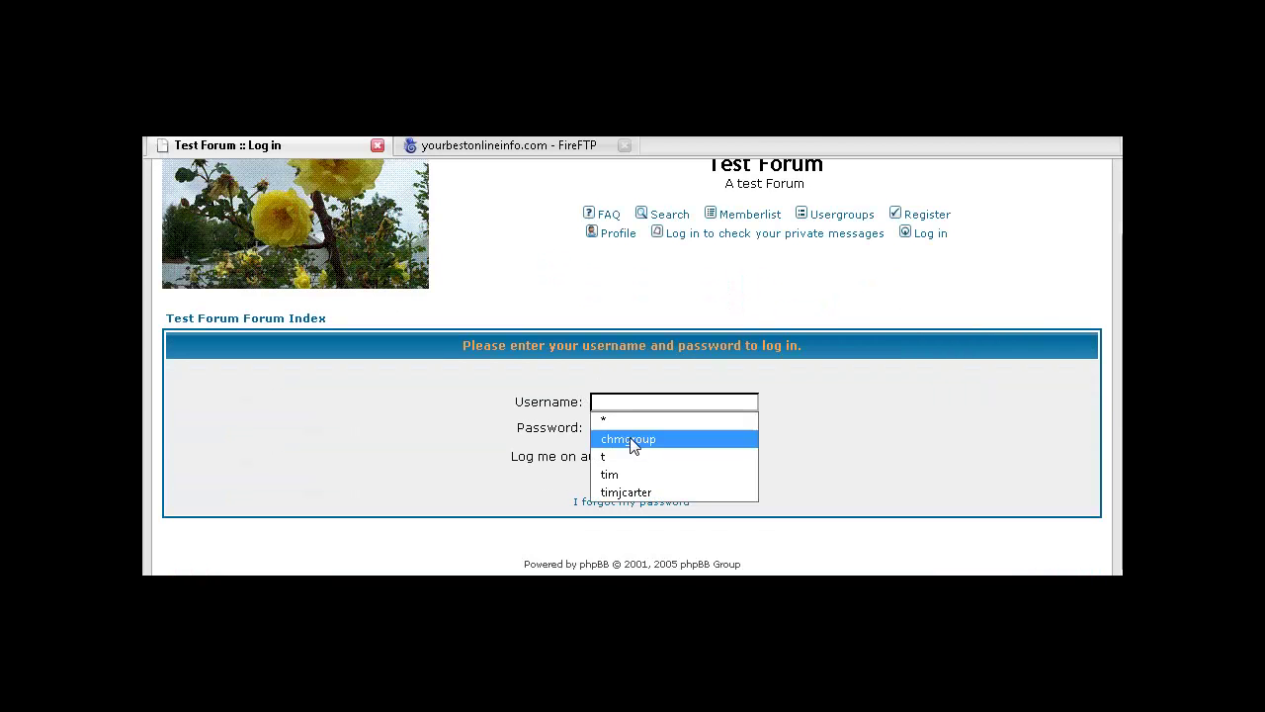
click(637, 474)
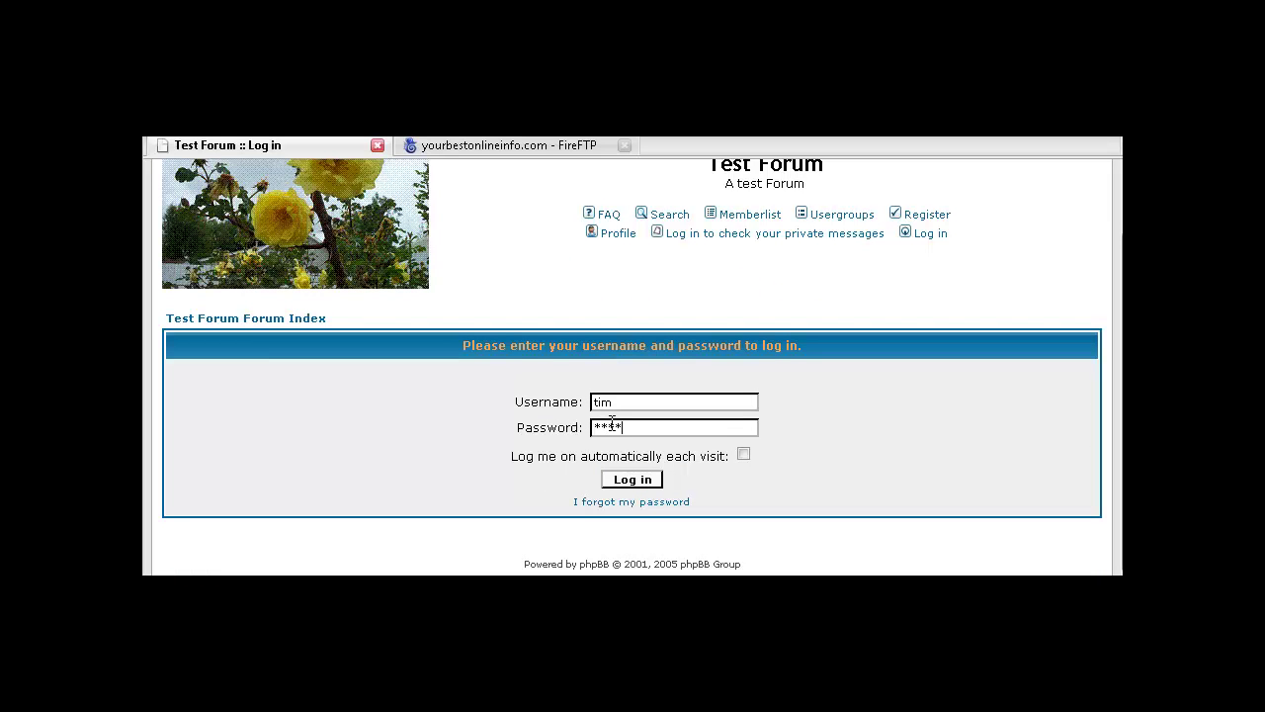
click(612, 425)
text(********)
key(Return)
key(Return)
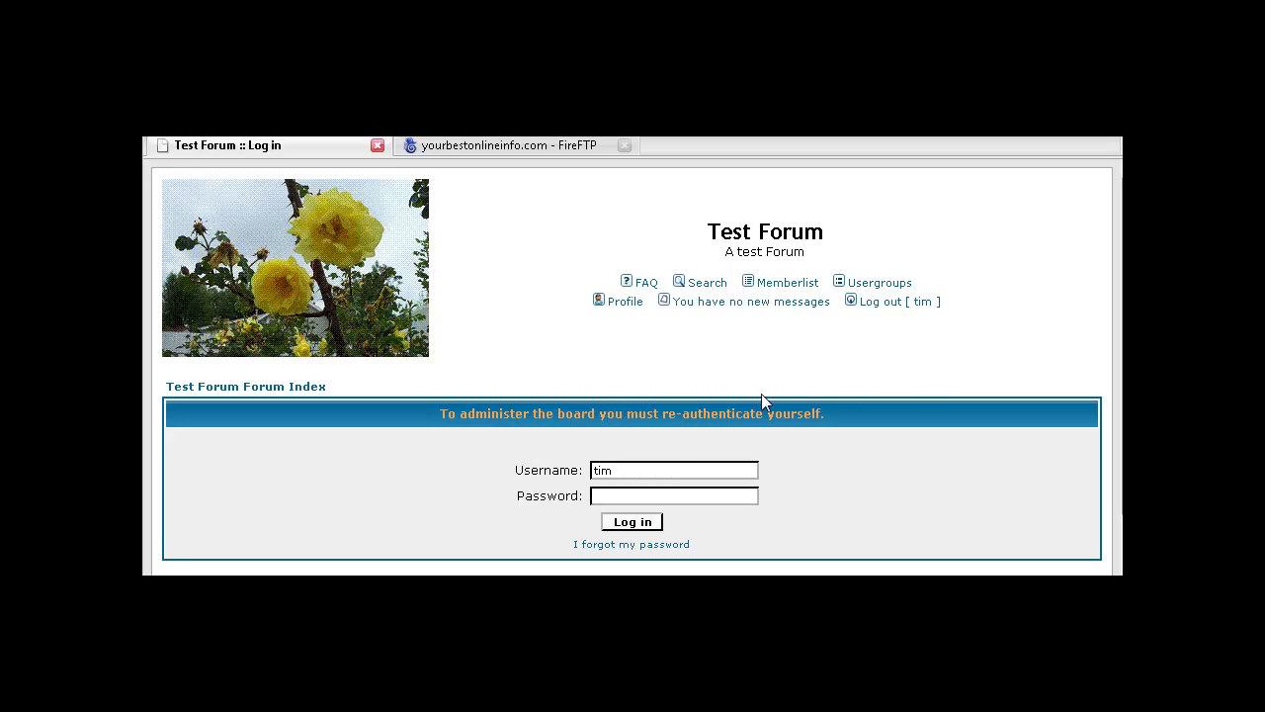
Look up the Silver Members group in group management, set its status to Open group, and submit the change
scroll(440, 459, down, 4)
scroll(233, 296, down, 3)
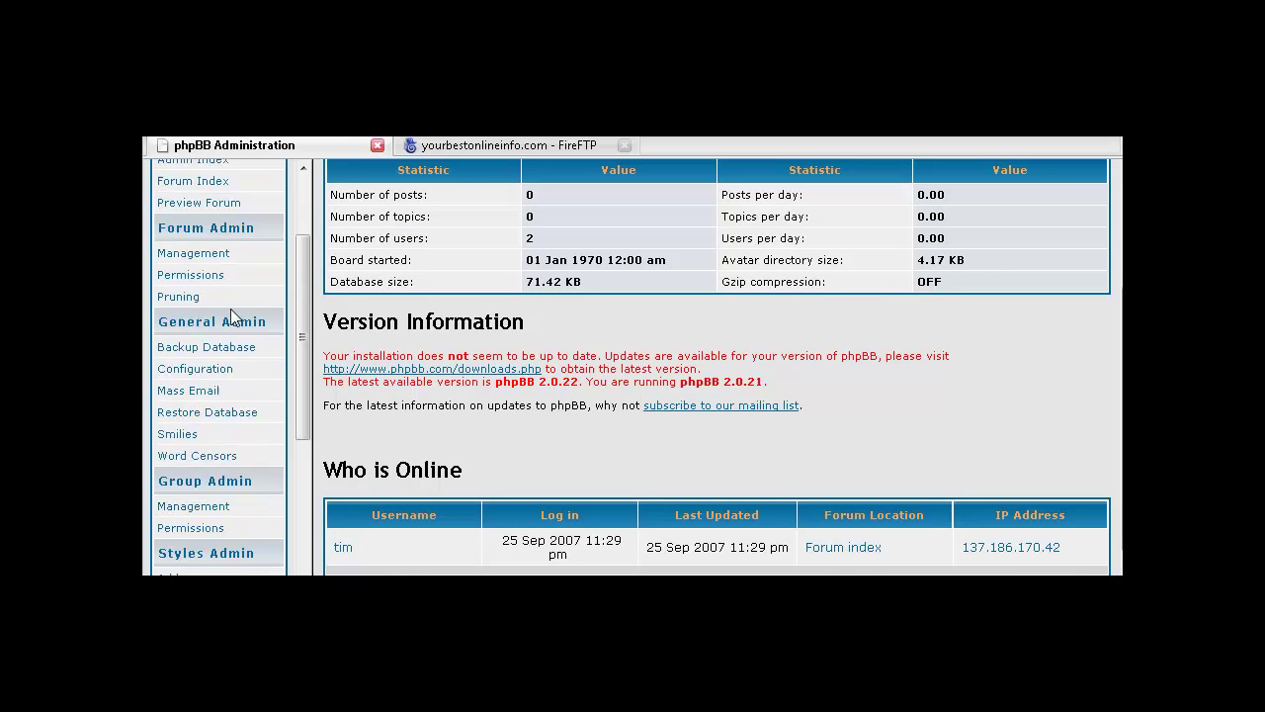
scroll(231, 309, down, 2)
scroll(259, 331, down, 1)
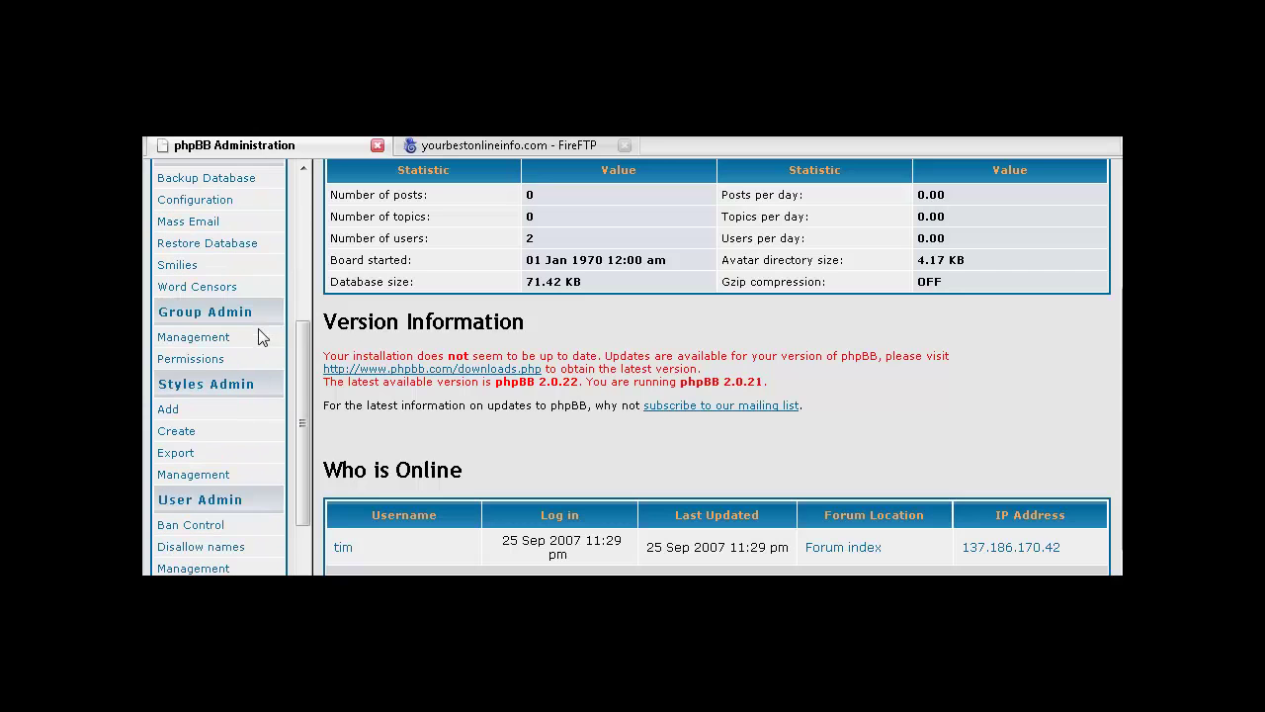
click(201, 339)
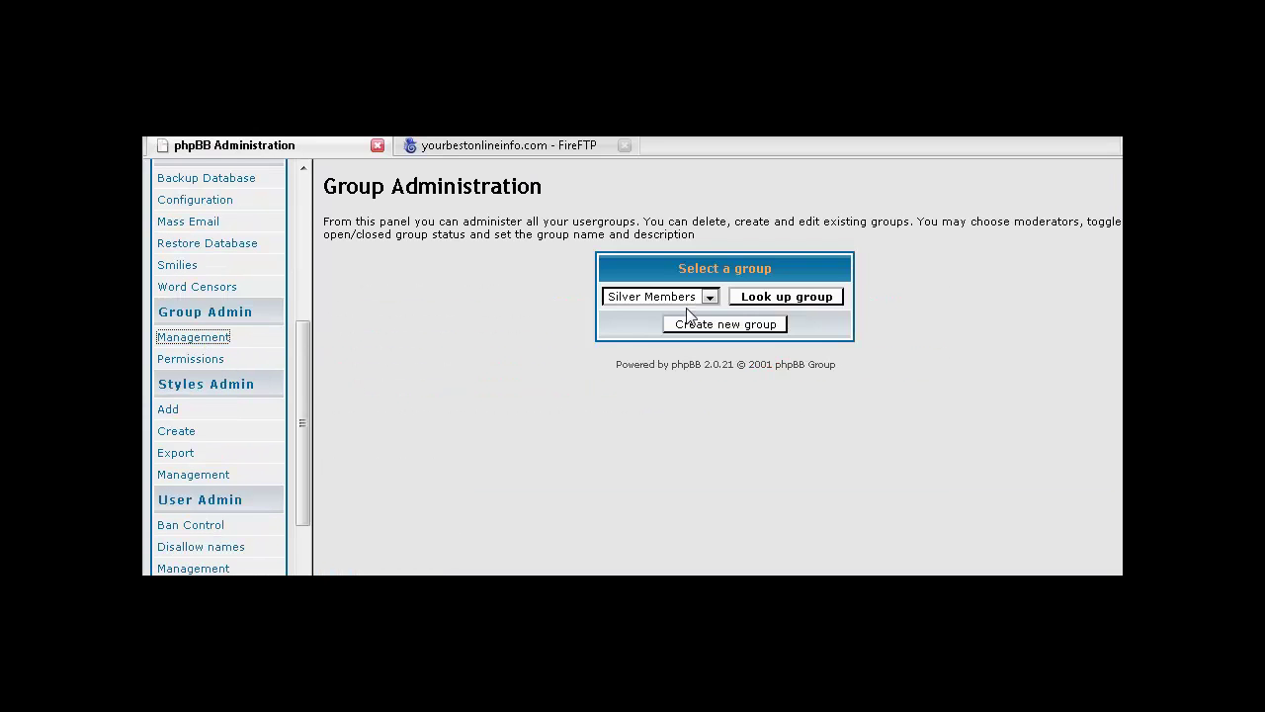
click(805, 298)
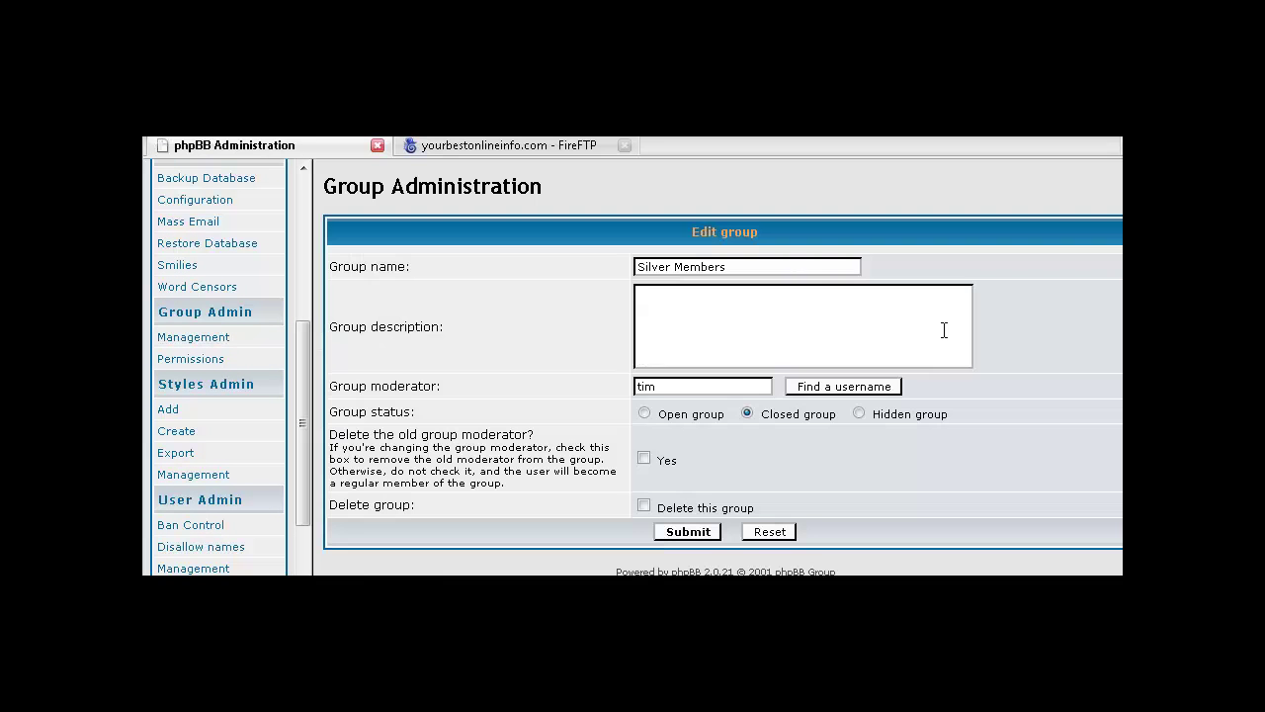
click(643, 414)
click(684, 532)
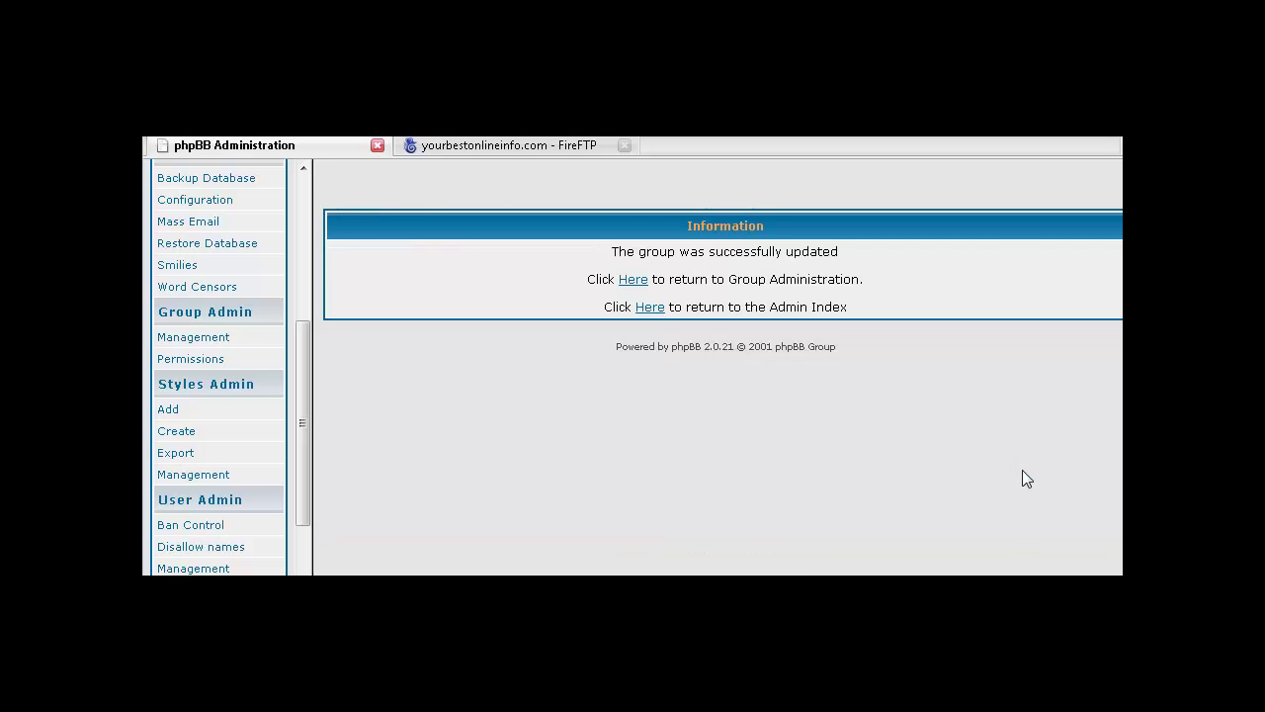
Return to the forum index from the administration area and log out of the administrator account
scroll(247, 316, up, 5)
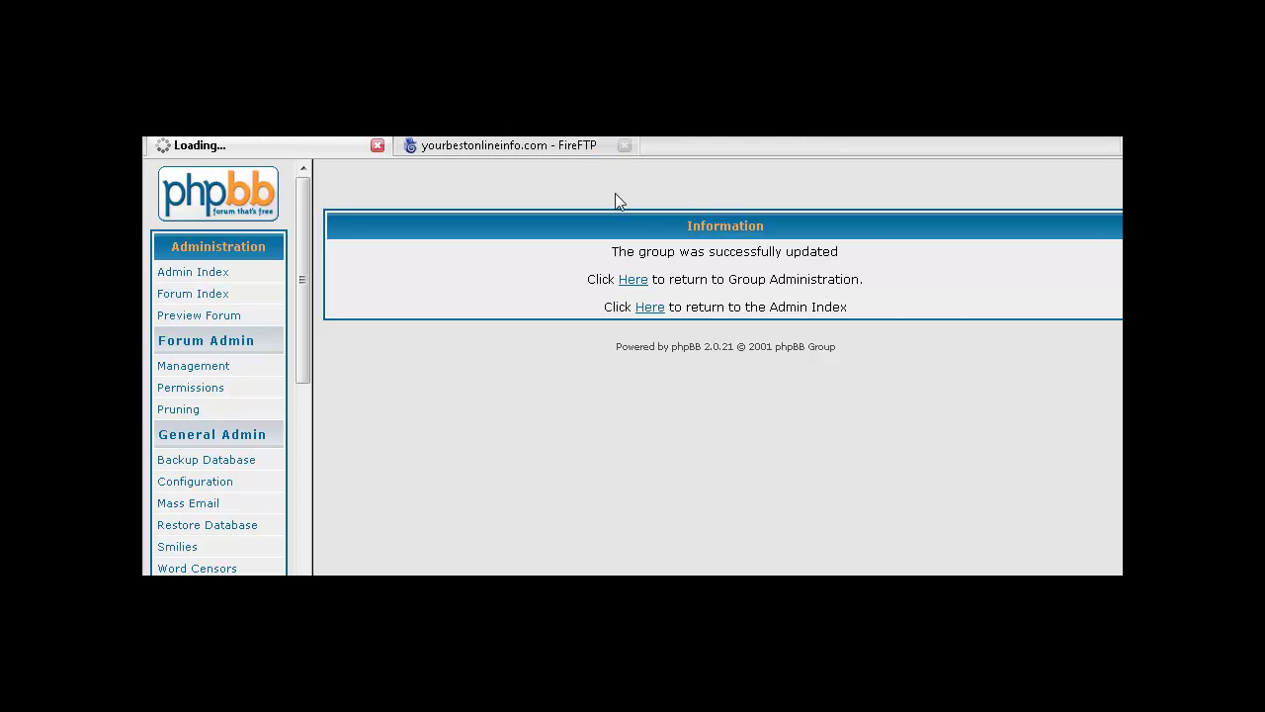
scroll(917, 350, down, 3)
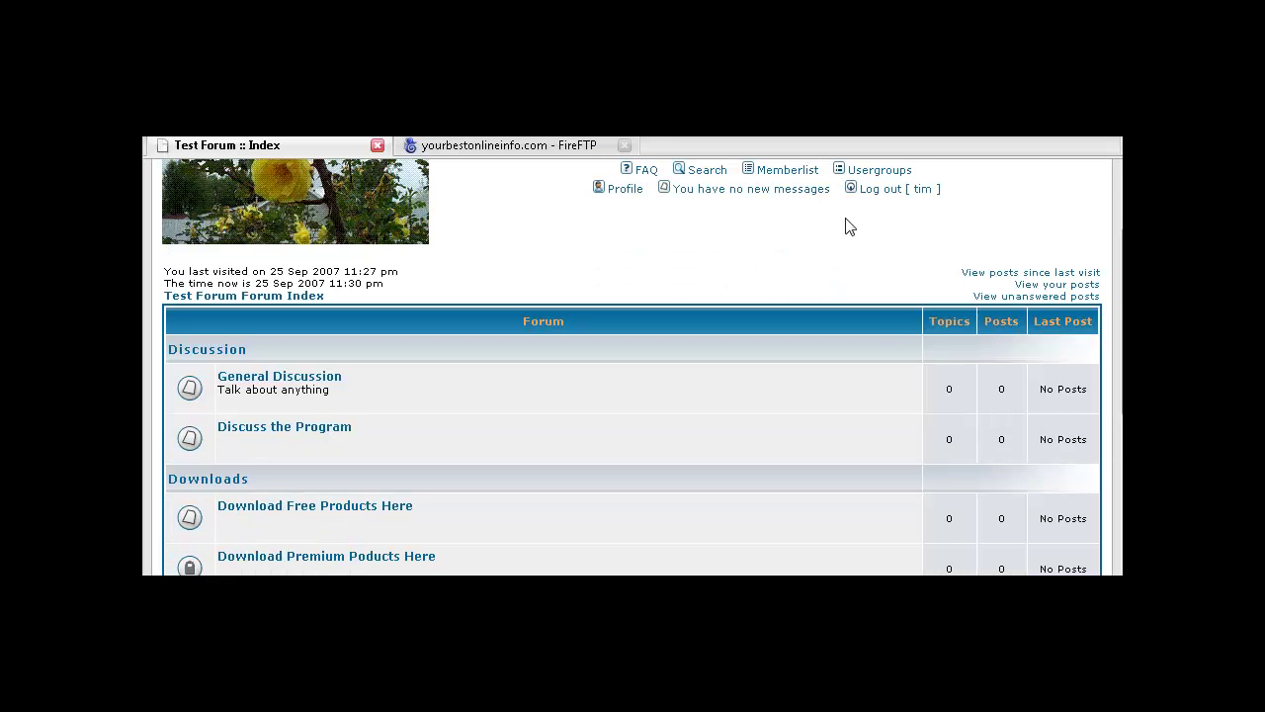
click(882, 193)
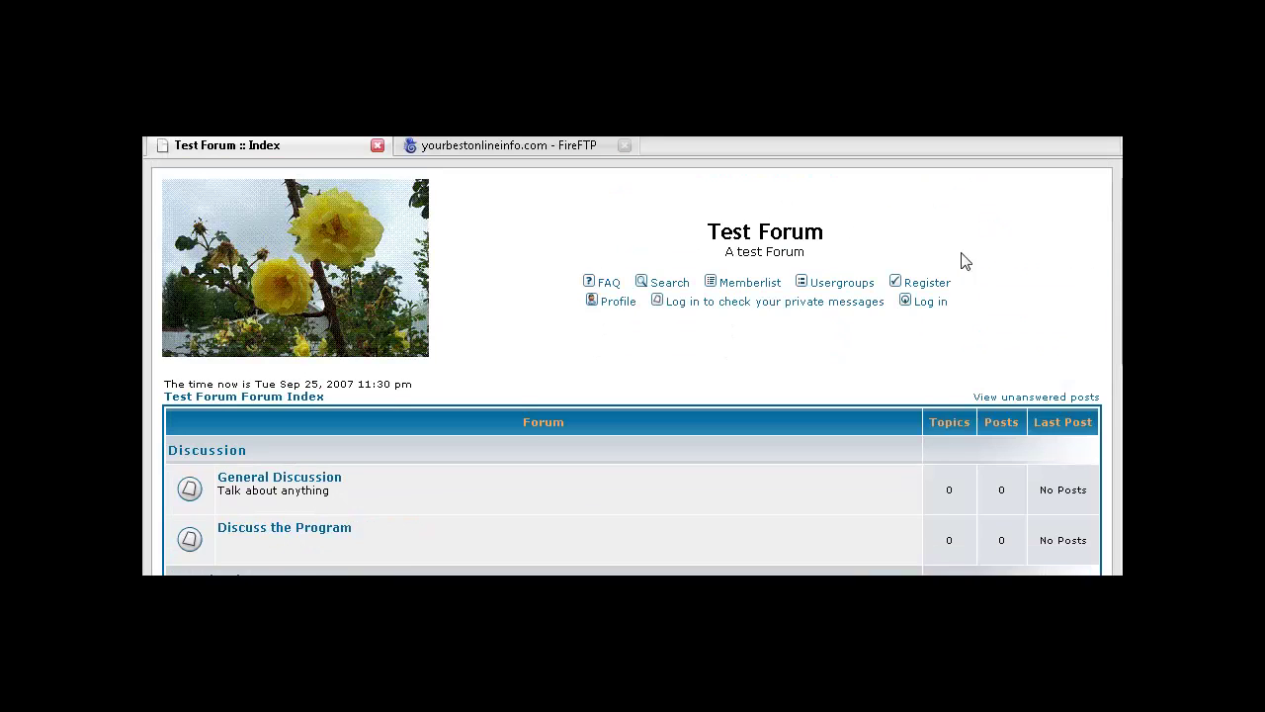
Log in to the forum again with the regular member's username and password
scroll(836, 307, down, 1)
click(930, 245)
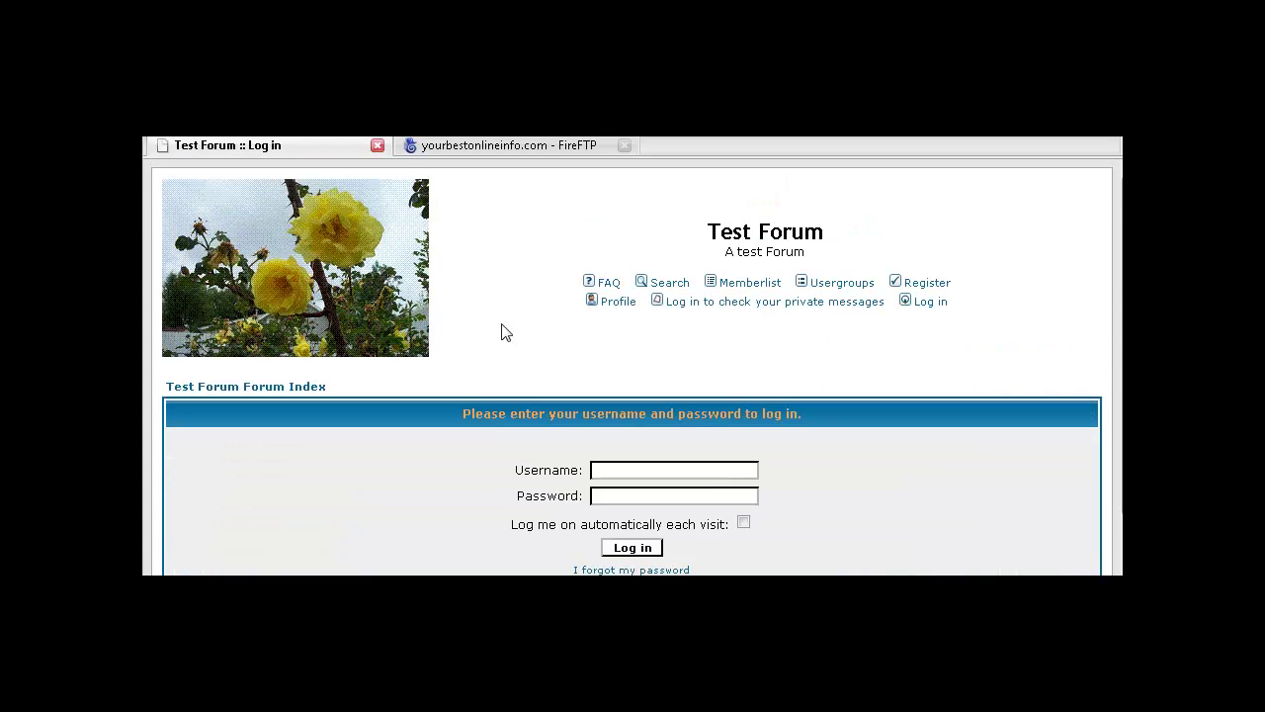
scroll(552, 341, down, 1)
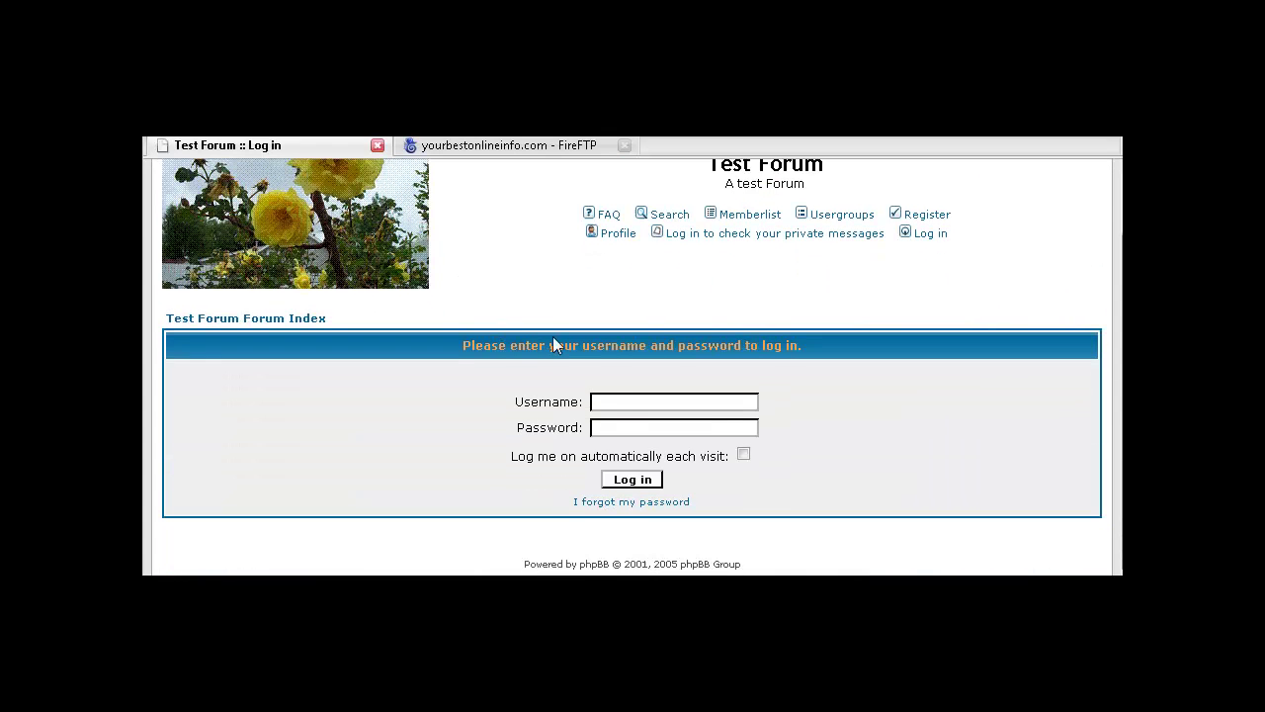
click(612, 400)
click(649, 489)
key(Return)
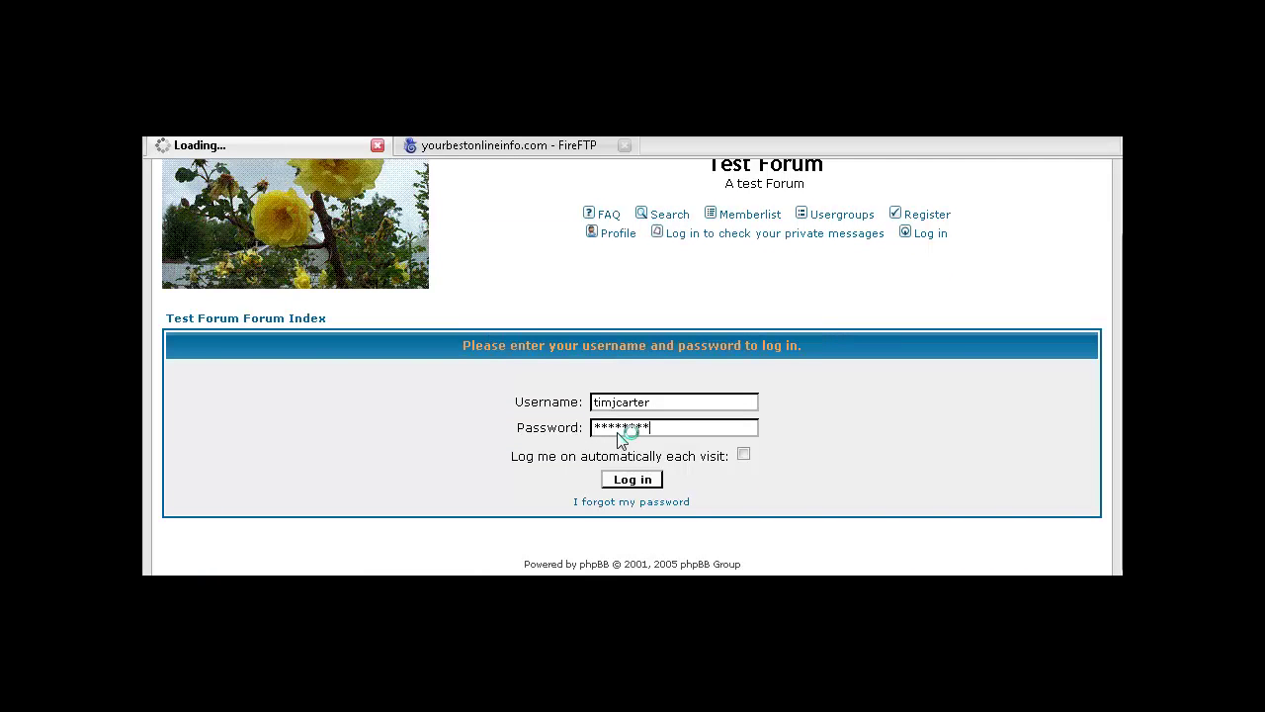
Open the usergroups page and view the Silver Members group information to check the membership option
scroll(756, 419, down, 6)
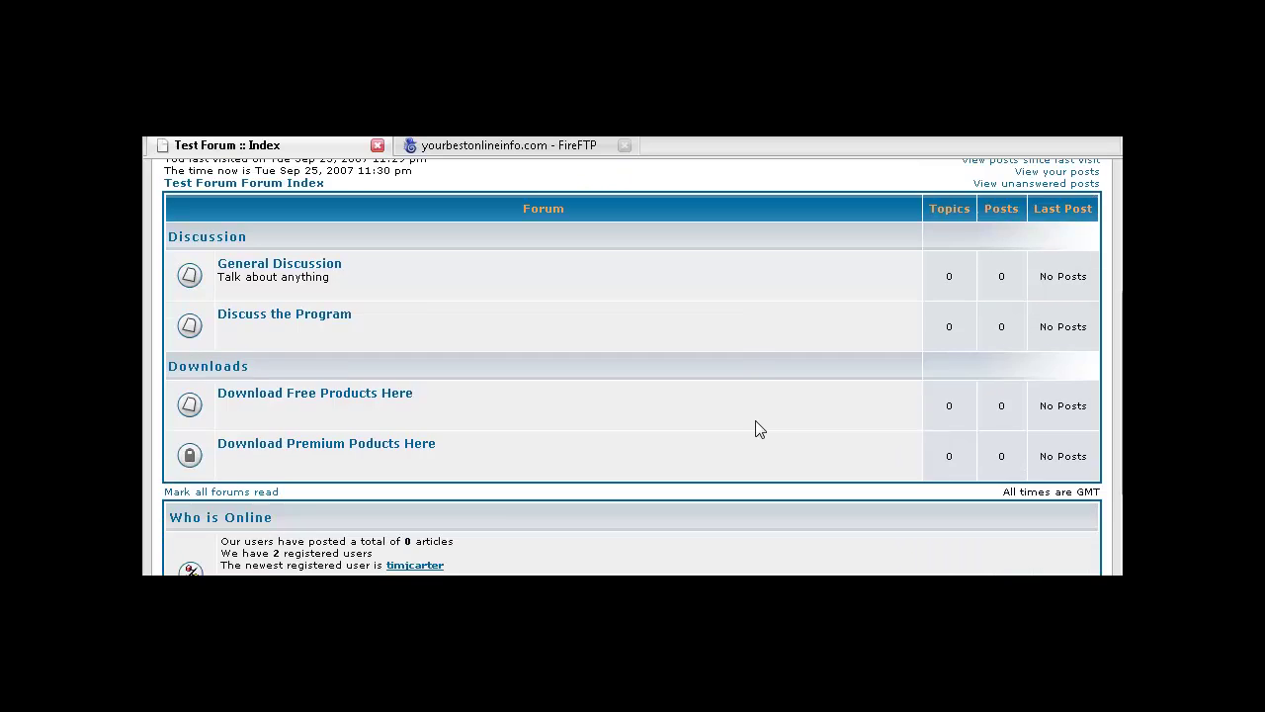
scroll(570, 396, up, 6)
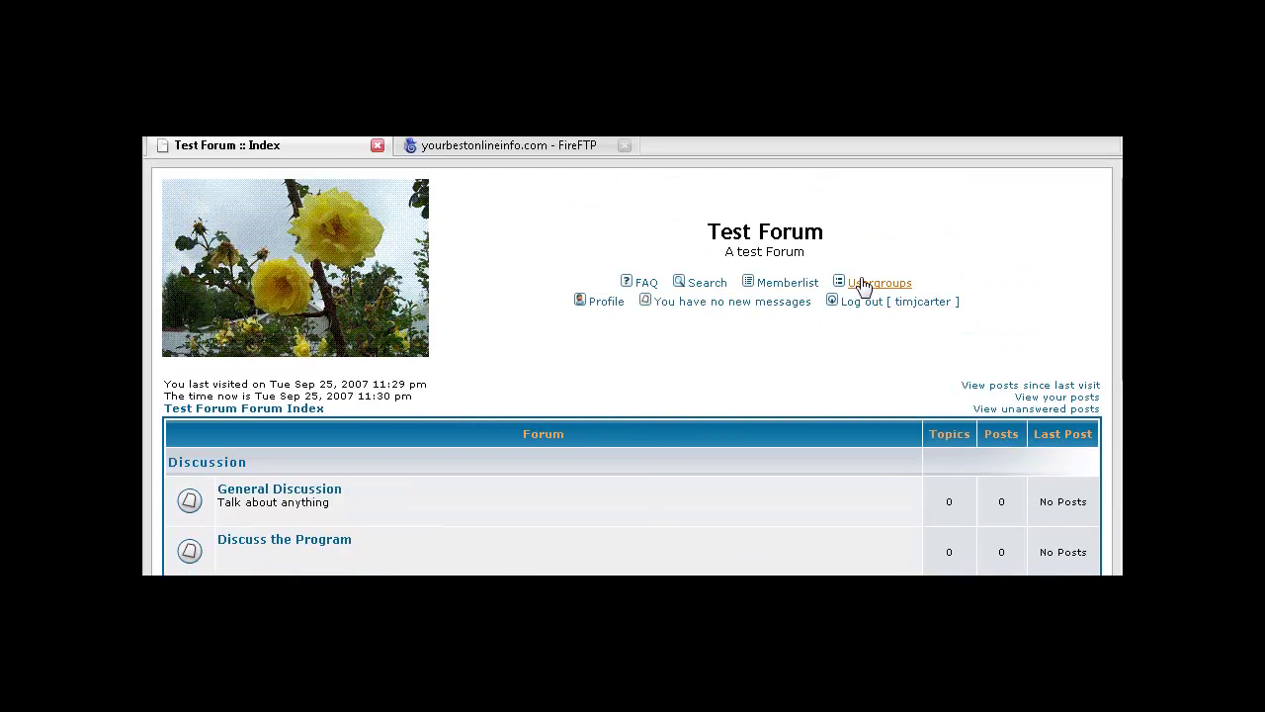
click(865, 284)
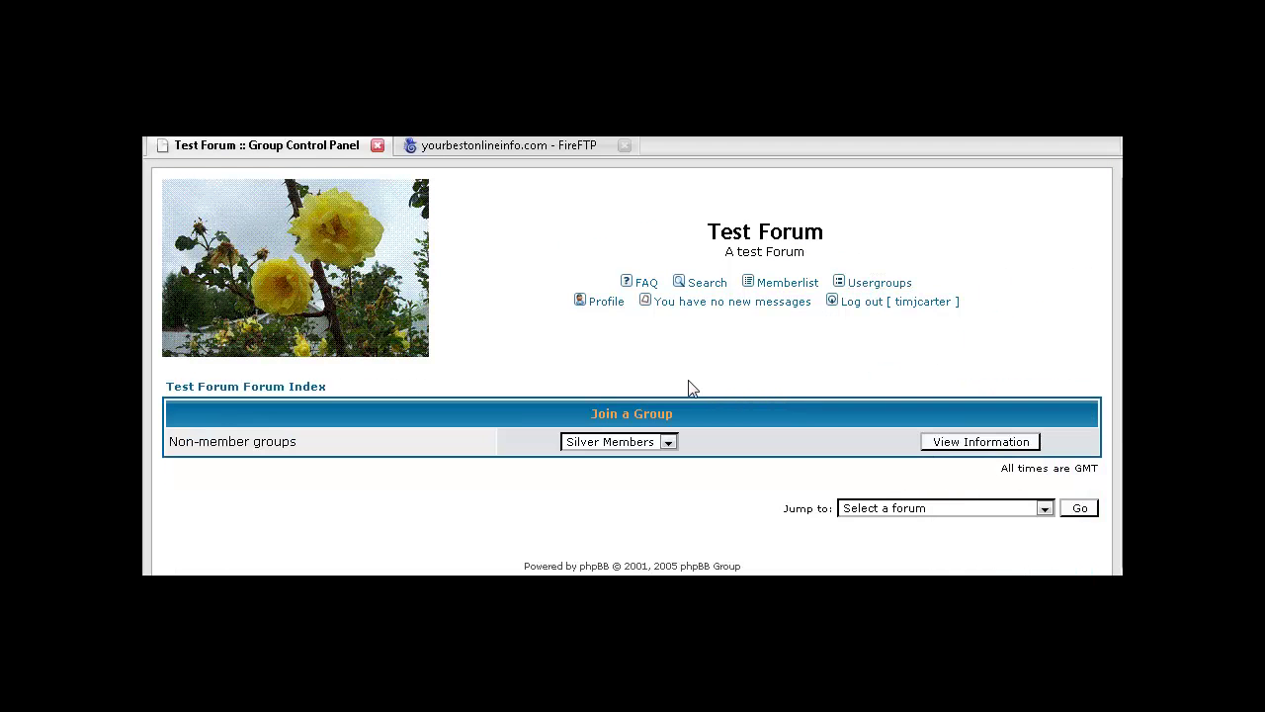
click(978, 440)
scroll(705, 369, down, 5)
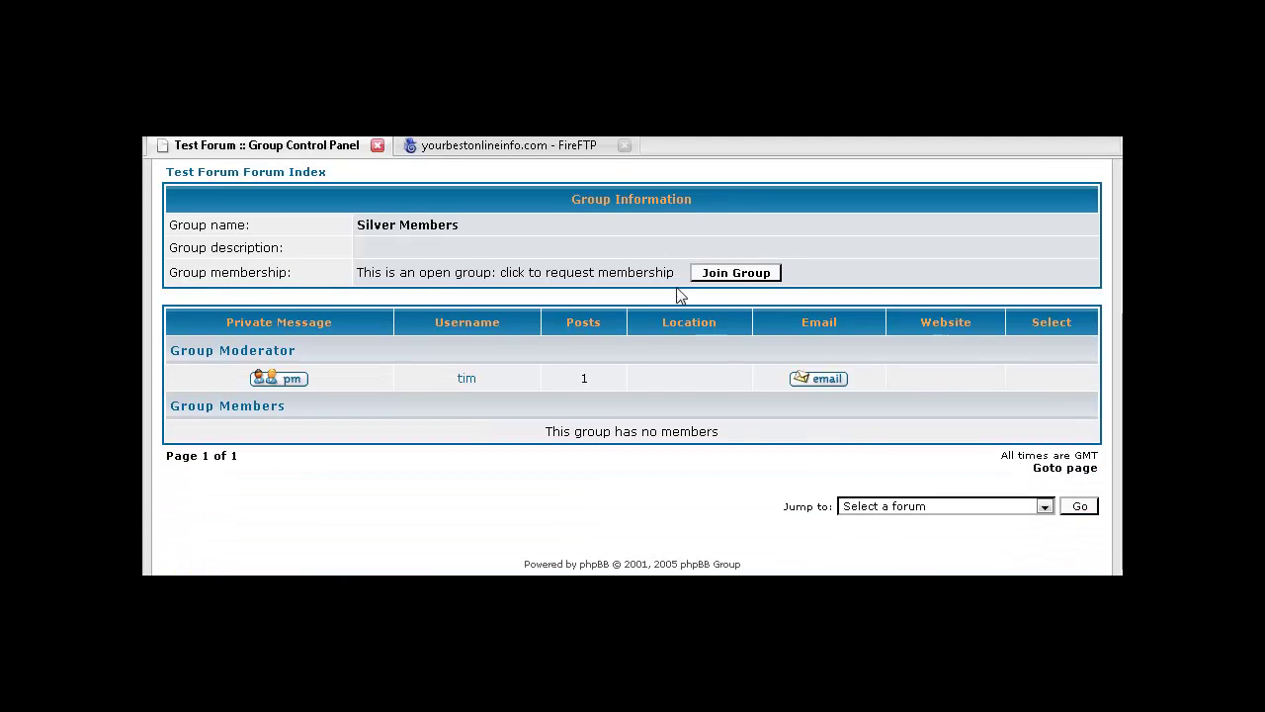
Request to join the Silver Members group, then return to the forum index and check the listed forums
click(734, 276)
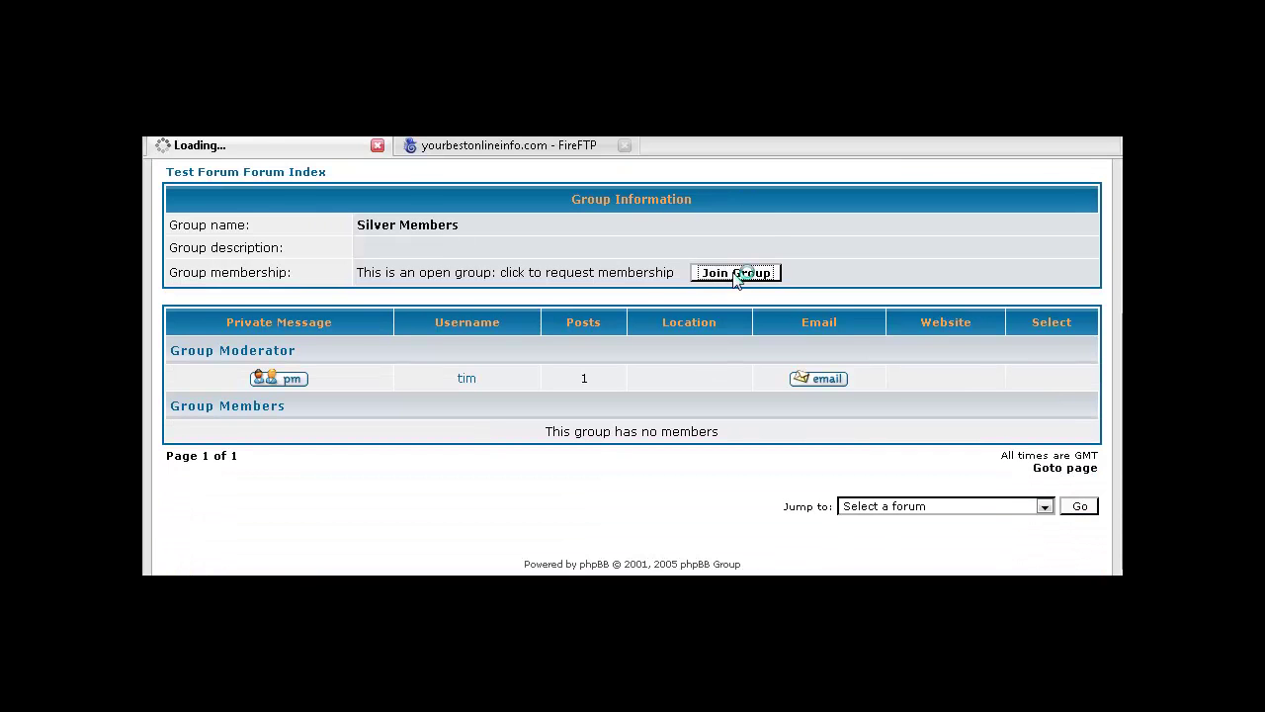
scroll(738, 283, down, 1)
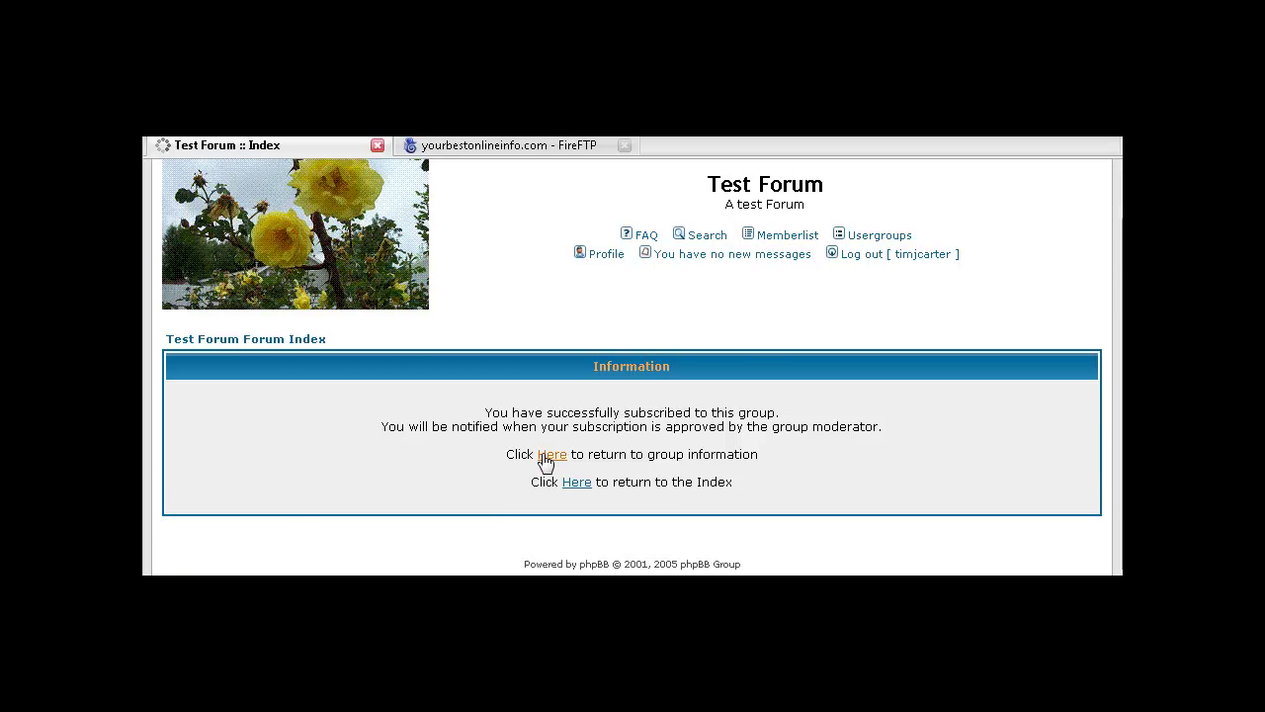
scroll(638, 435, down, 8)
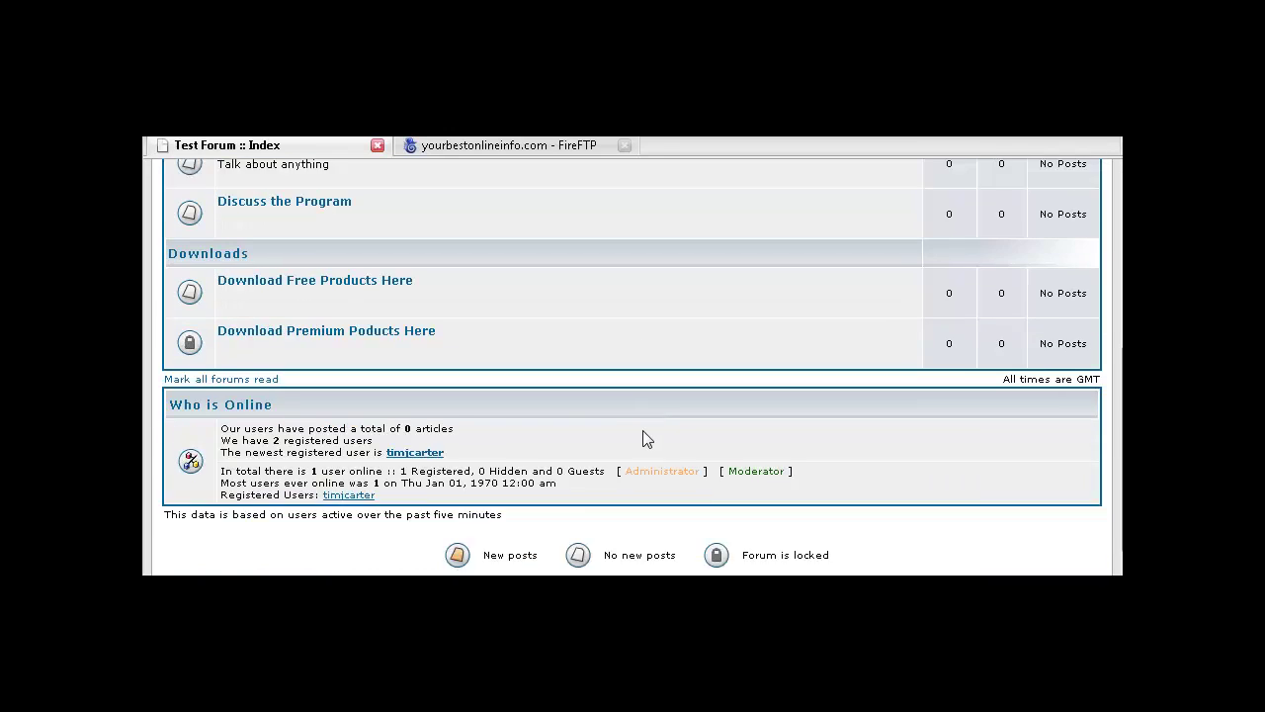
scroll(452, 399, up, 8)
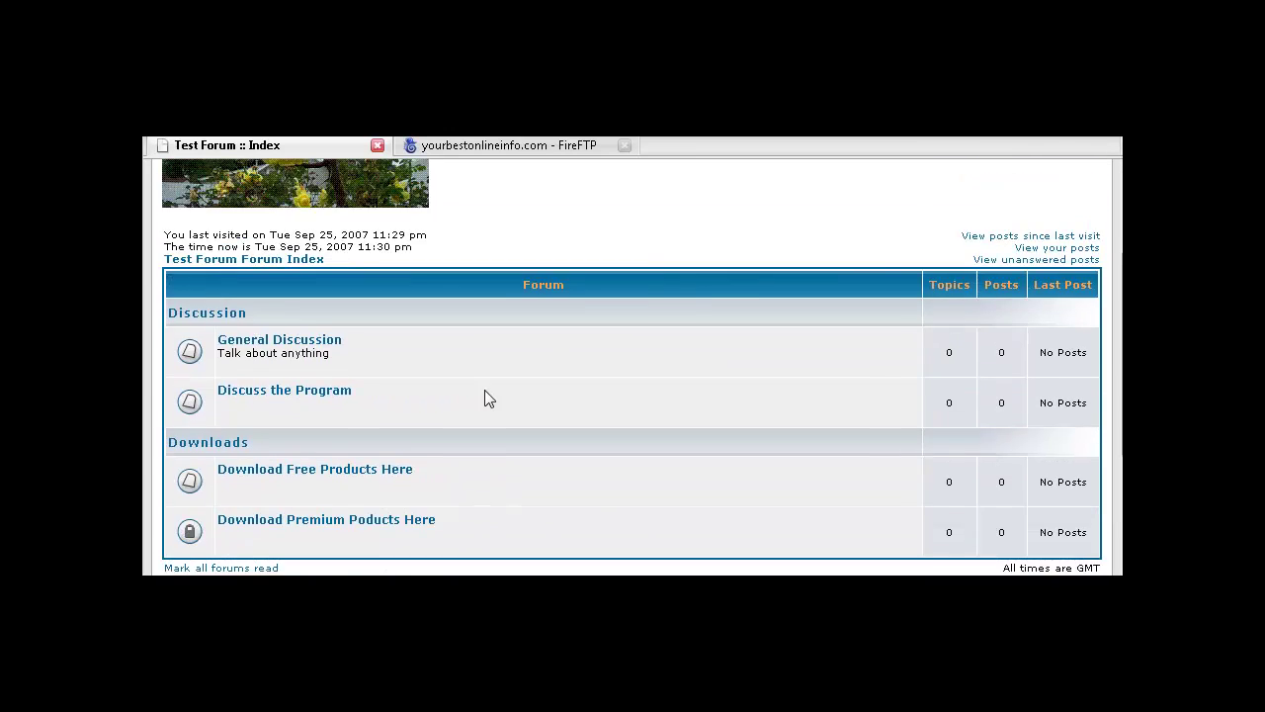
Open the Silver Members group information from the usergroups page to check the status of the membership request
click(871, 287)
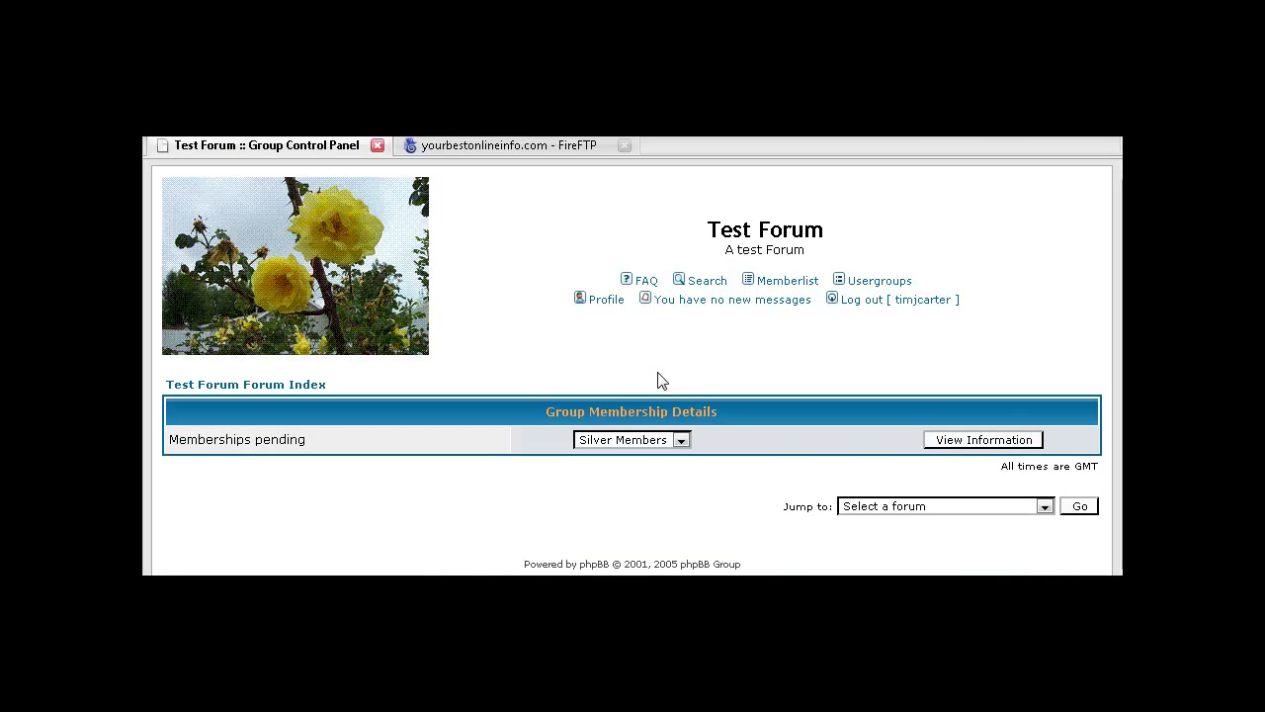
click(979, 441)
scroll(751, 389, down, 3)
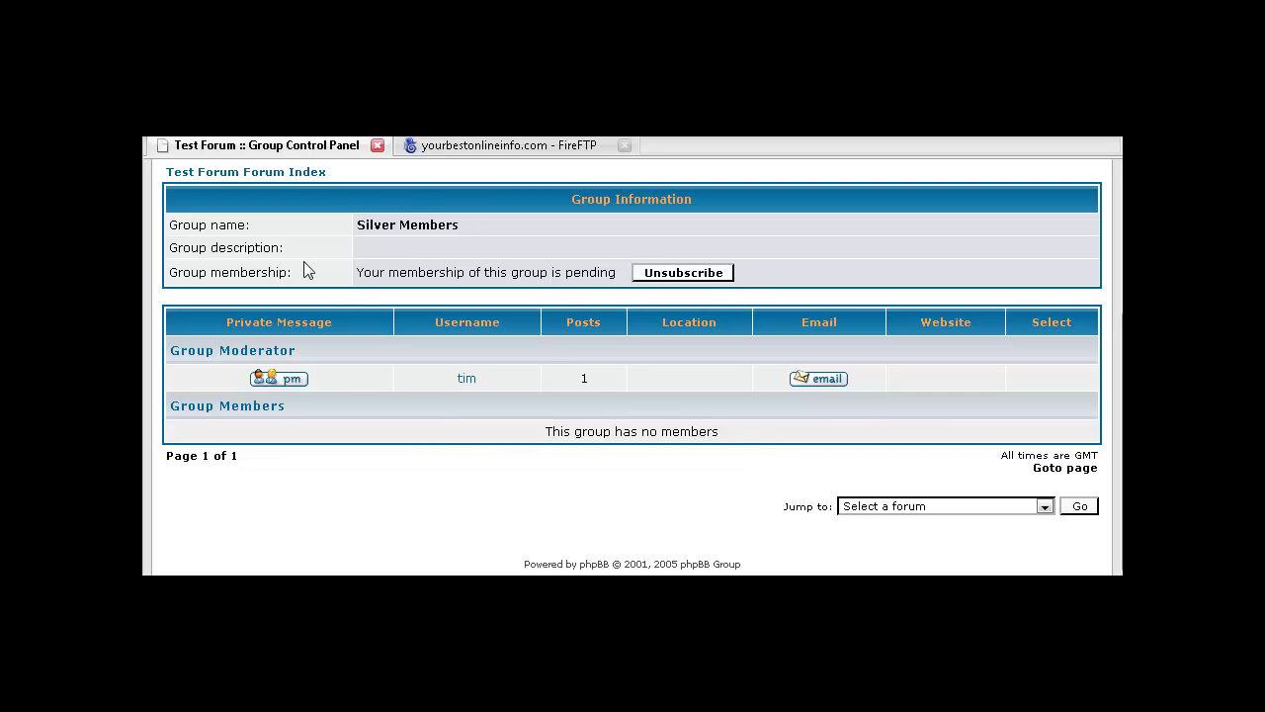
Log out of the regular member account and look up the Silver Members group permissions in the administration area to check for pending members
scroll(825, 349, up, 4)
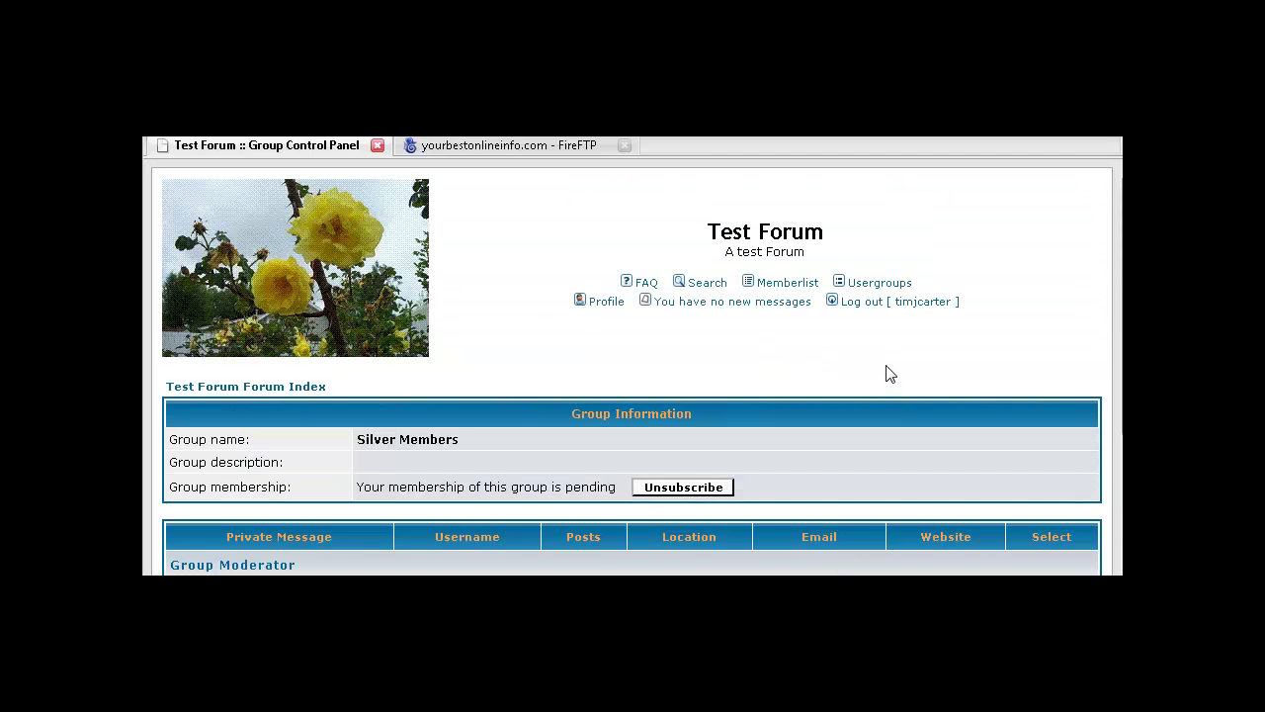
click(894, 308)
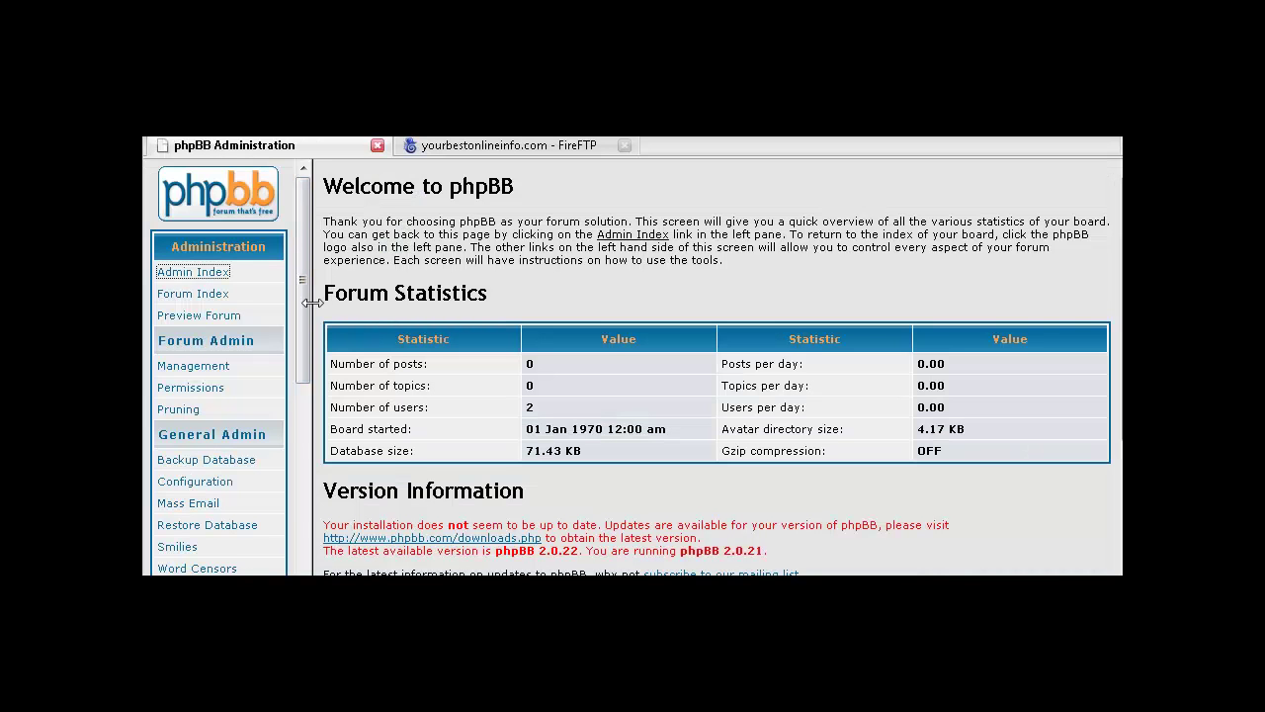
scroll(282, 329, down, 4)
scroll(282, 329, down, 3)
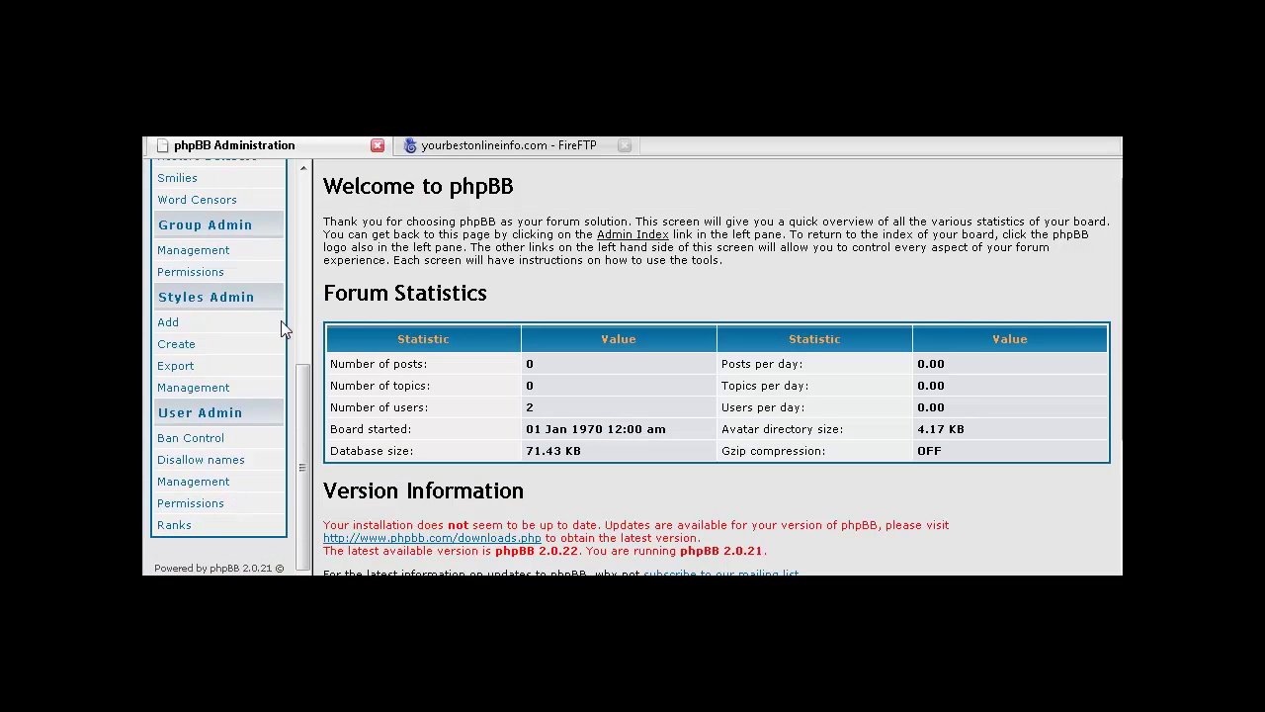
click(184, 275)
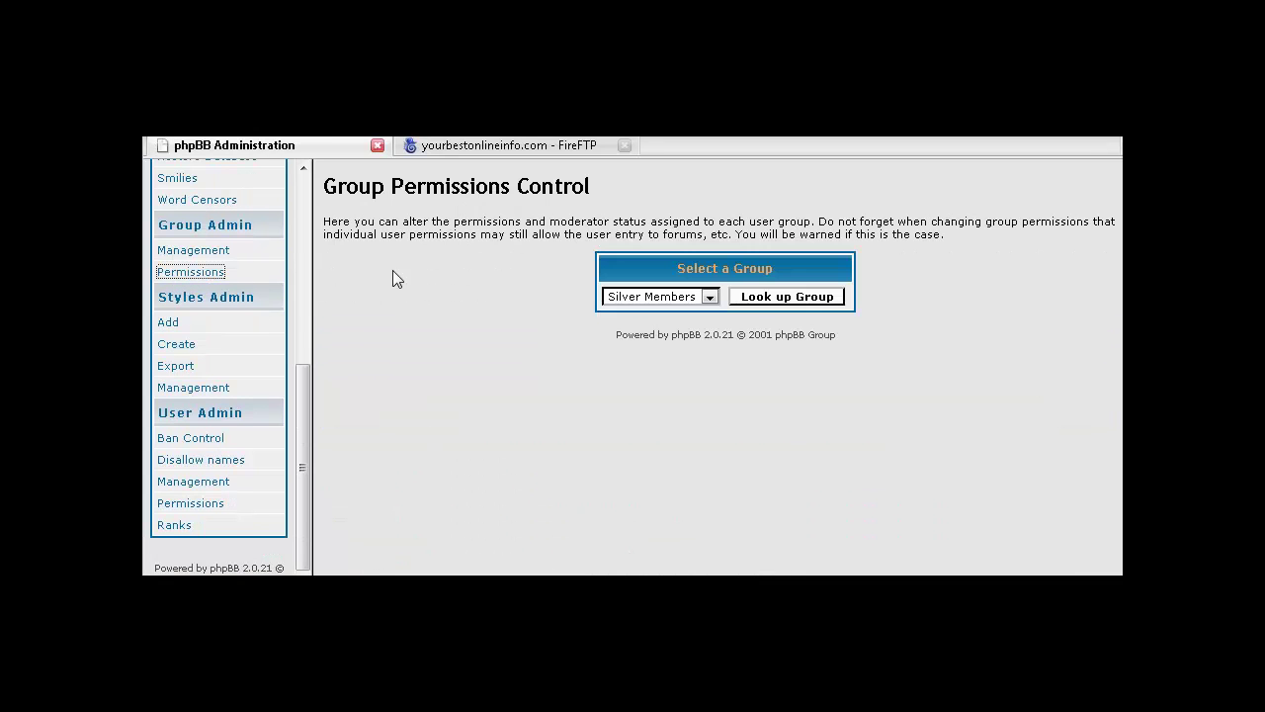
click(773, 297)
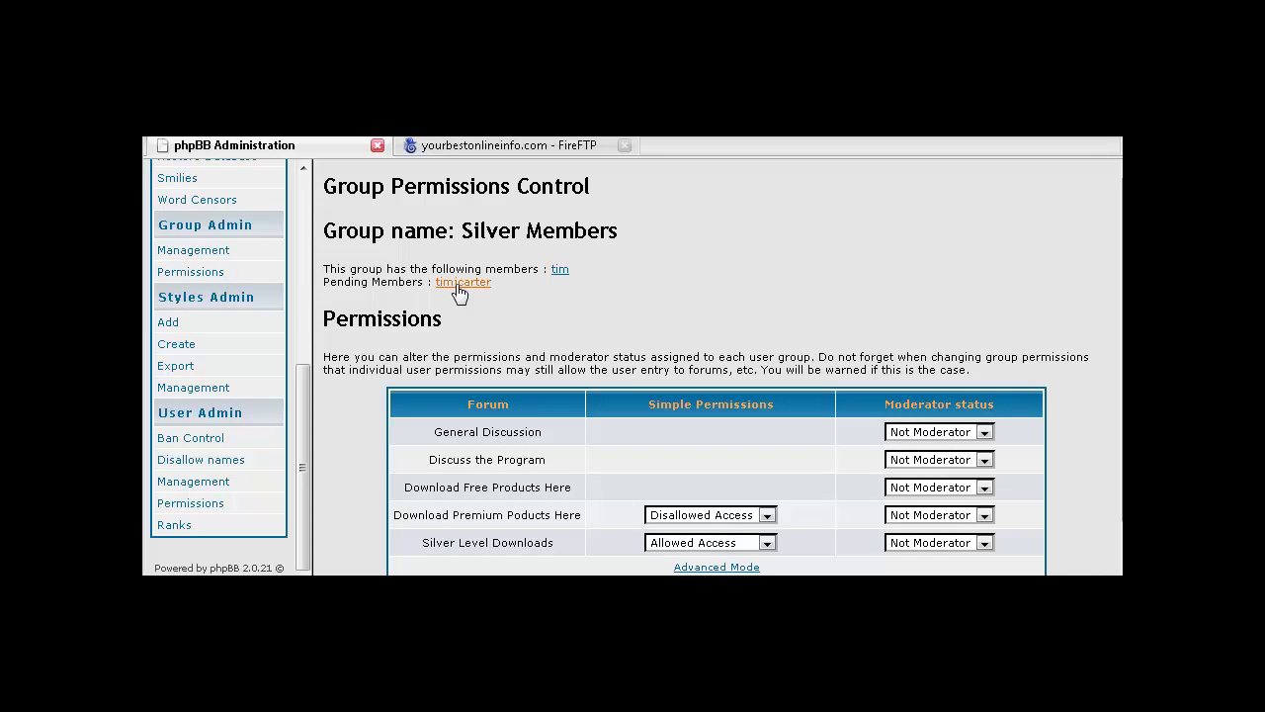
scroll(648, 289, up, 1)
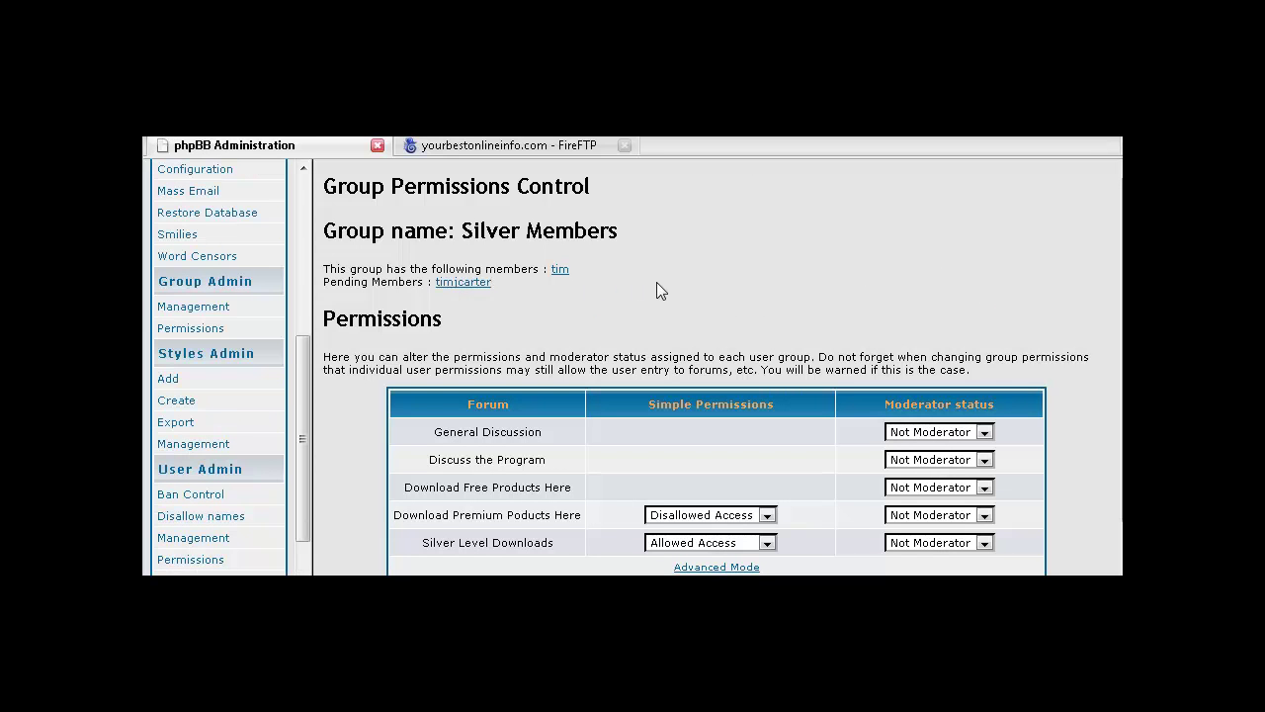
scroll(303, 375, up, 5)
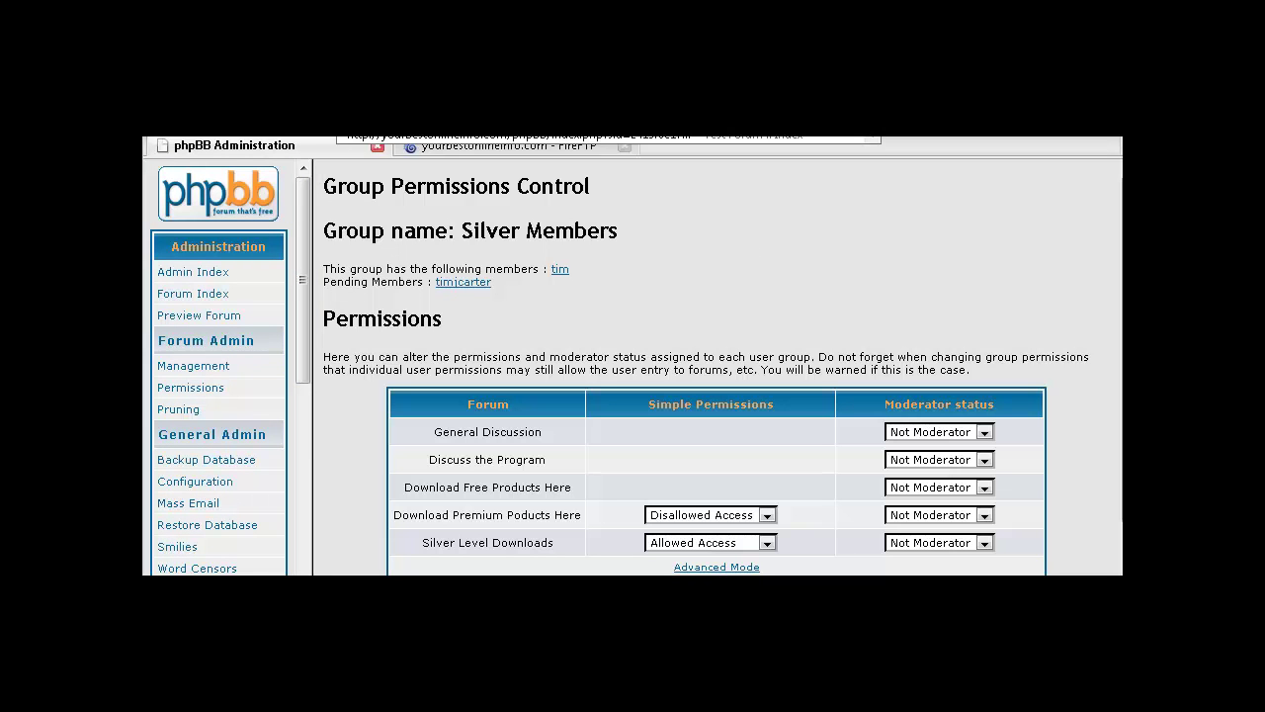
Return to the forum index as administrator and open the Silver Members group information from the usergroups page
key(Return)
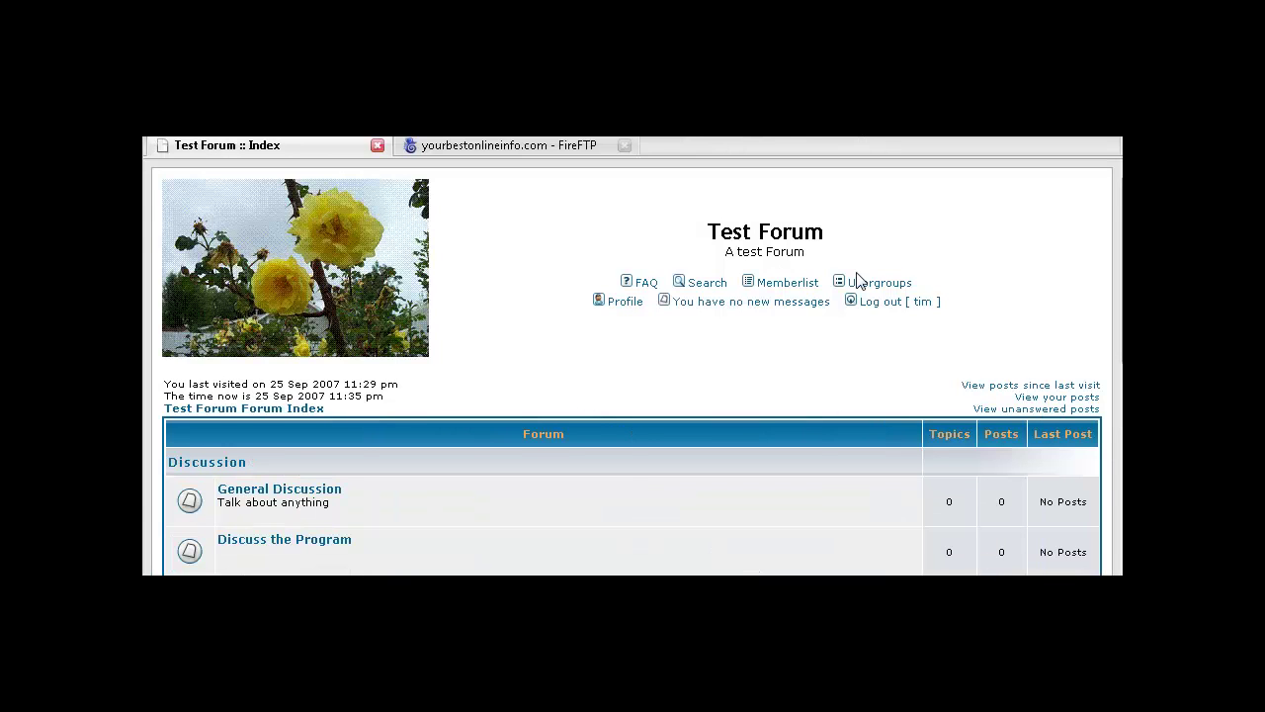
scroll(931, 293, down, 1)
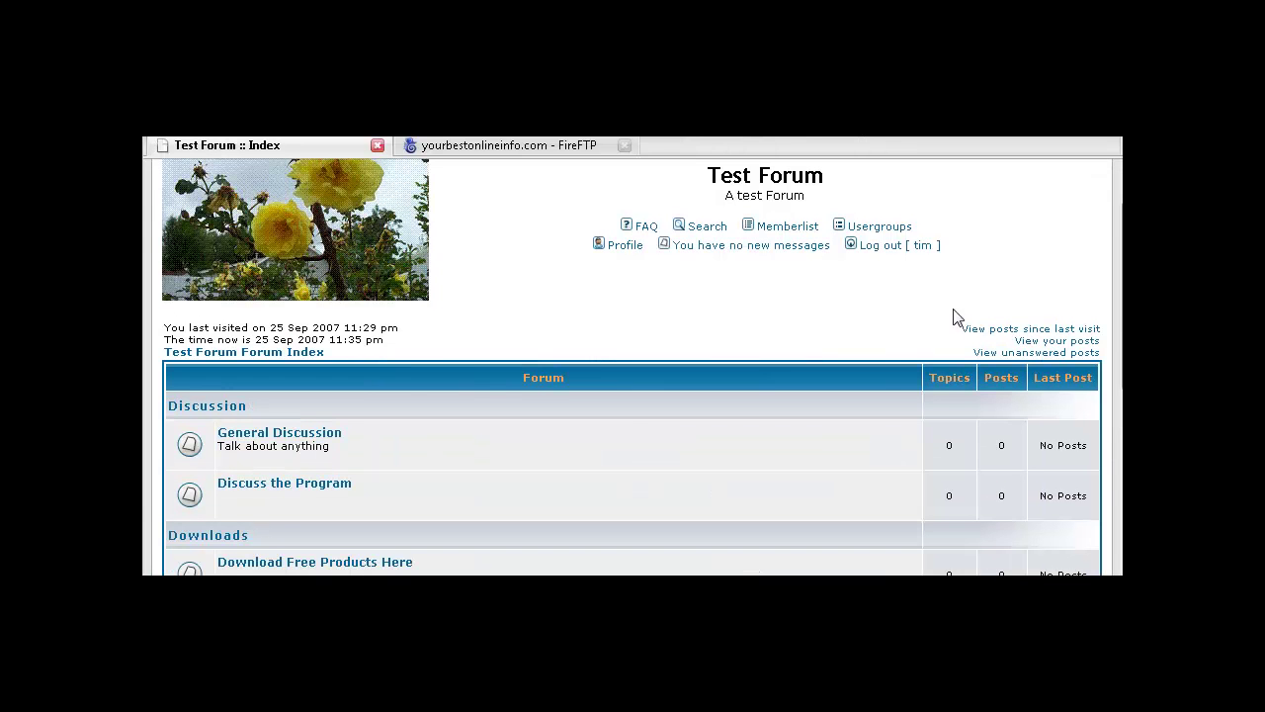
click(876, 227)
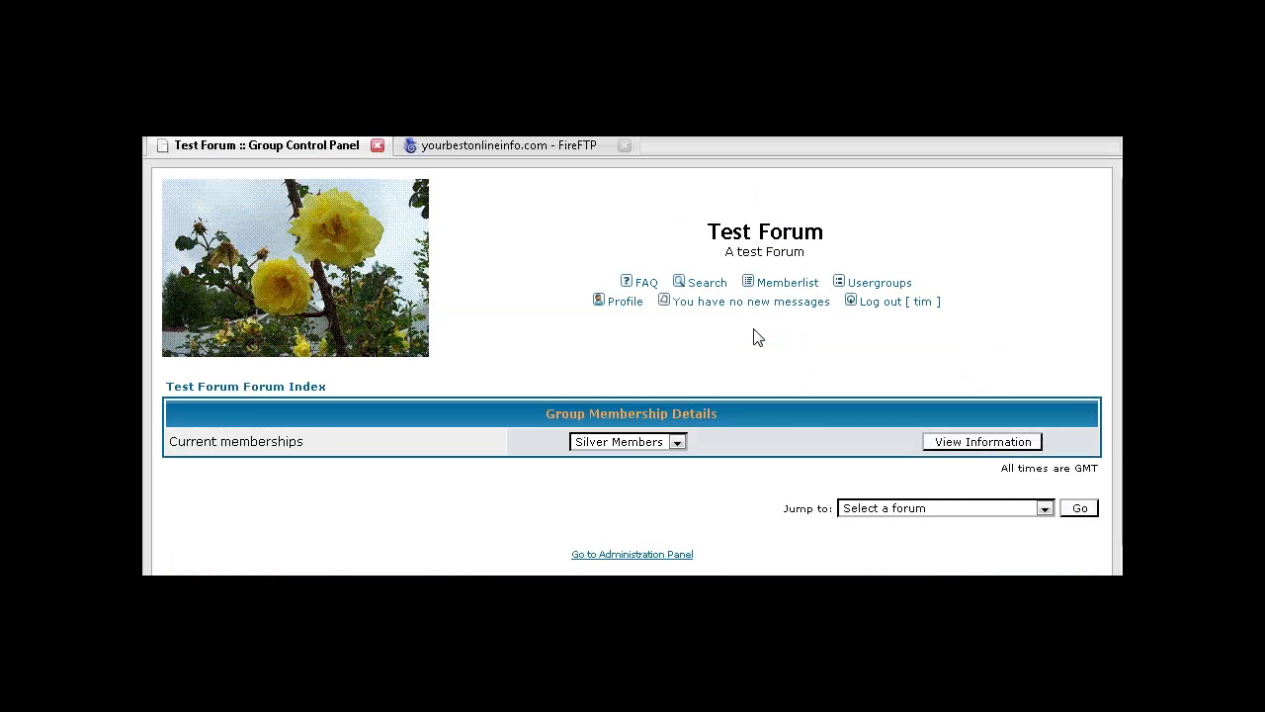
scroll(753, 337, down, 1)
click(961, 416)
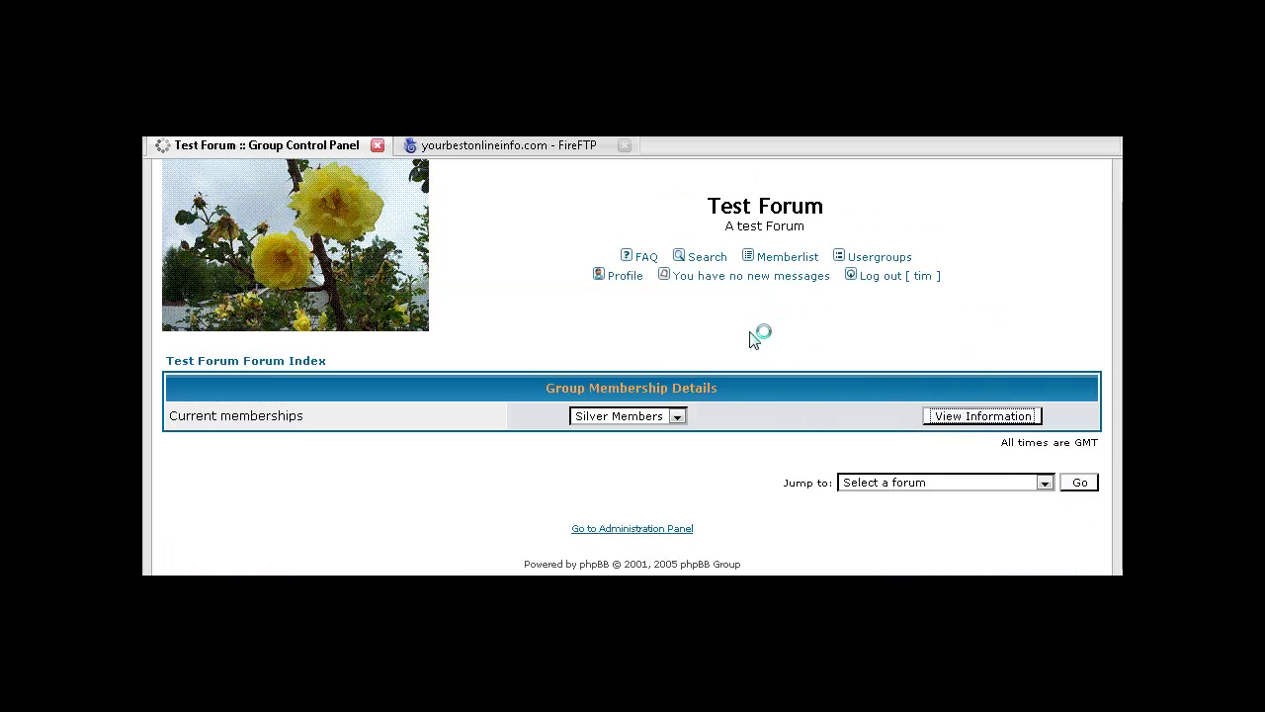
Approve the selected pending member of the Silver Members group and check the group's member list
scroll(748, 339, down, 5)
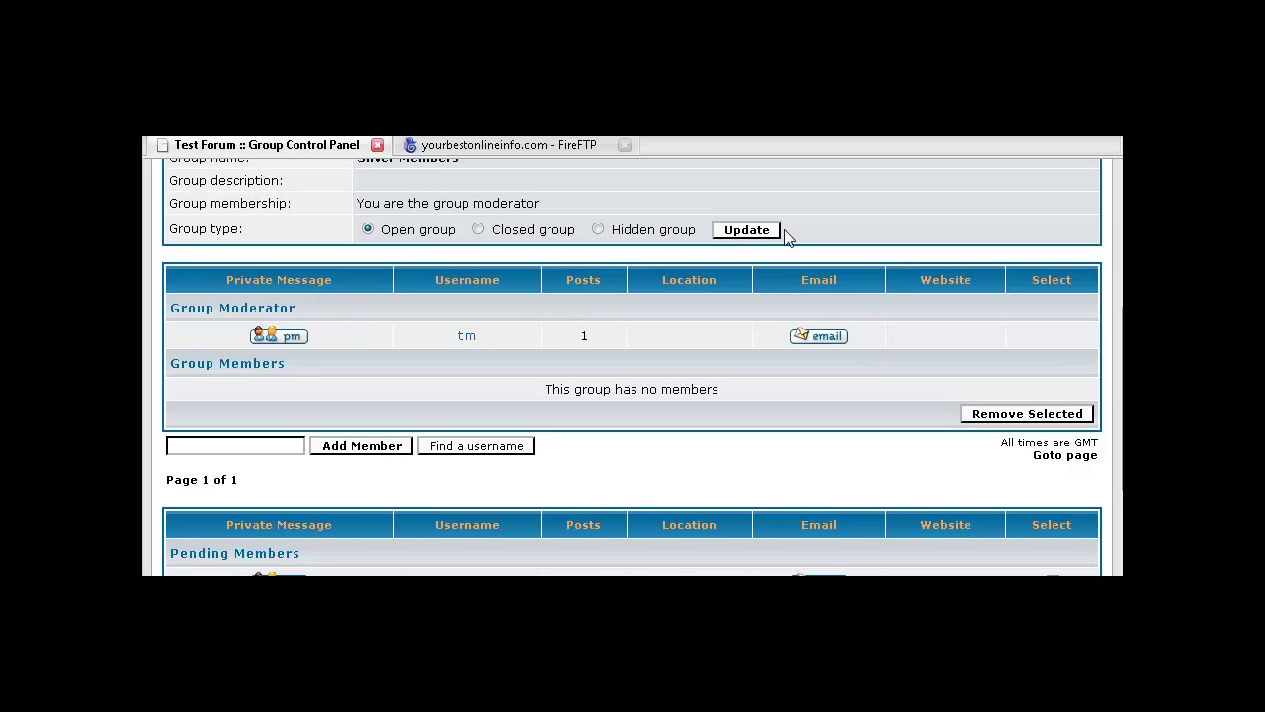
scroll(547, 296, down, 1)
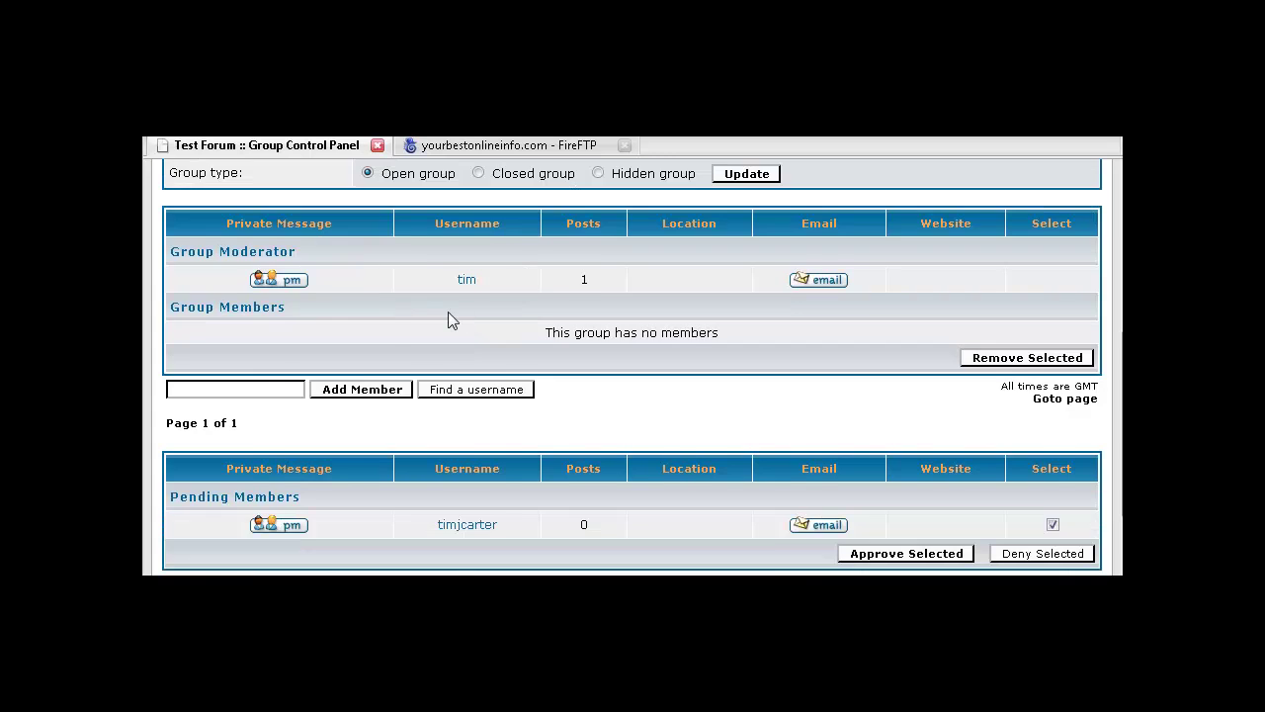
scroll(449, 319, down, 2)
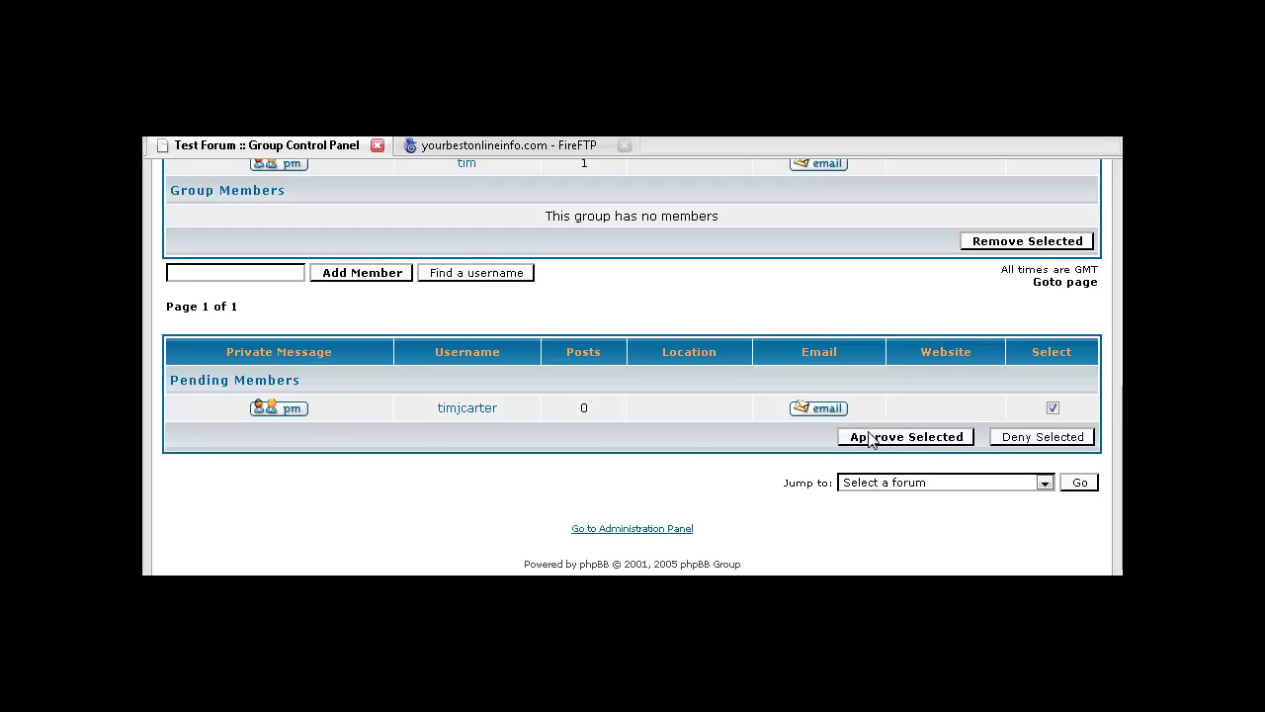
click(1051, 405)
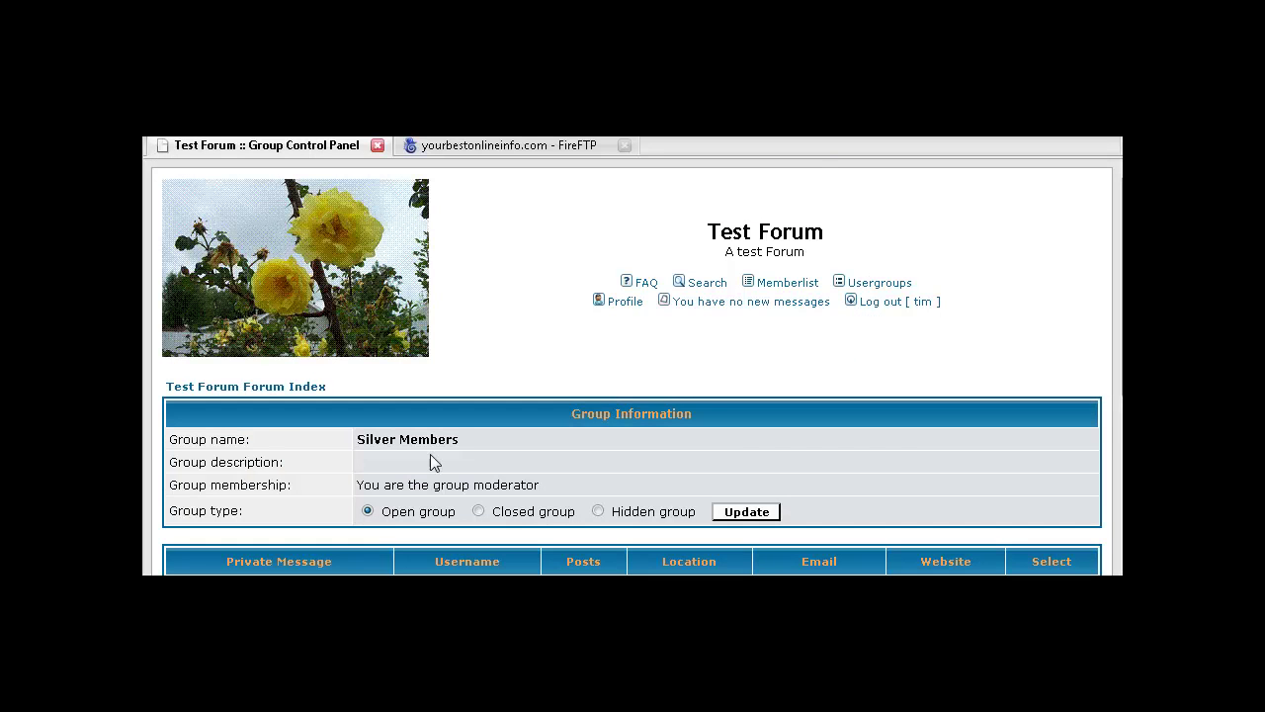
scroll(556, 461, down, 5)
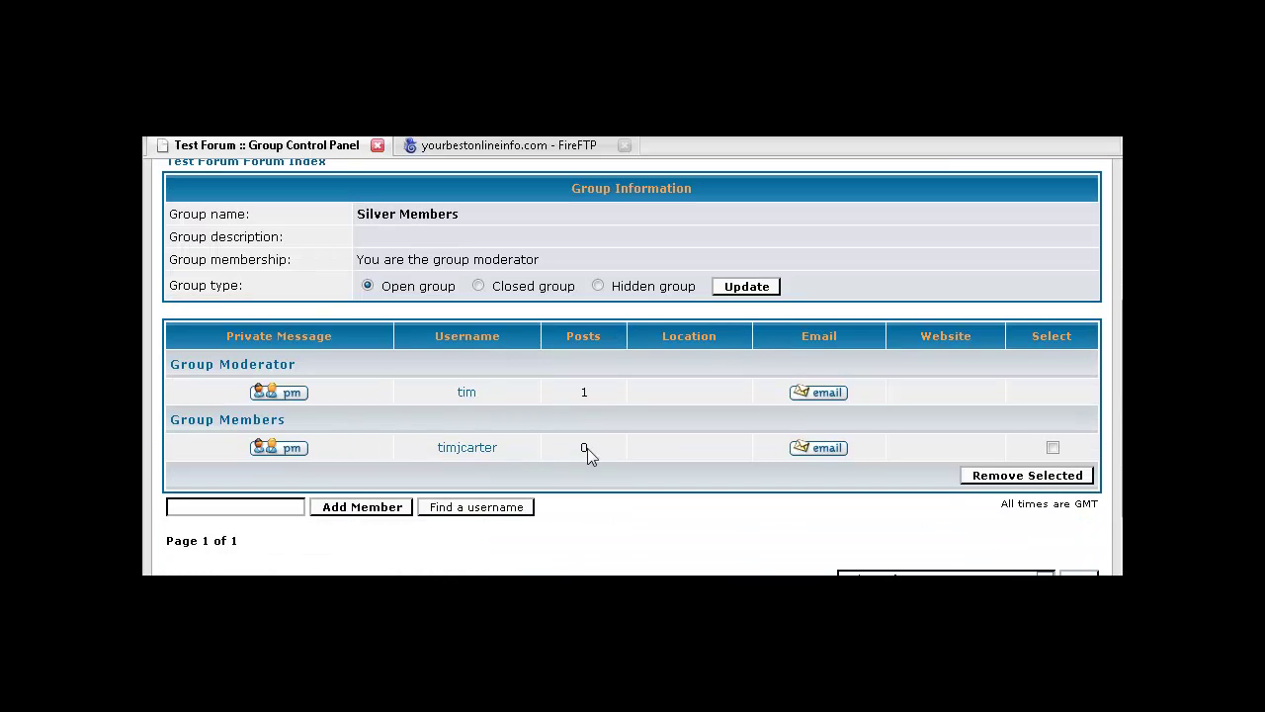
scroll(1030, 457, up, 5)
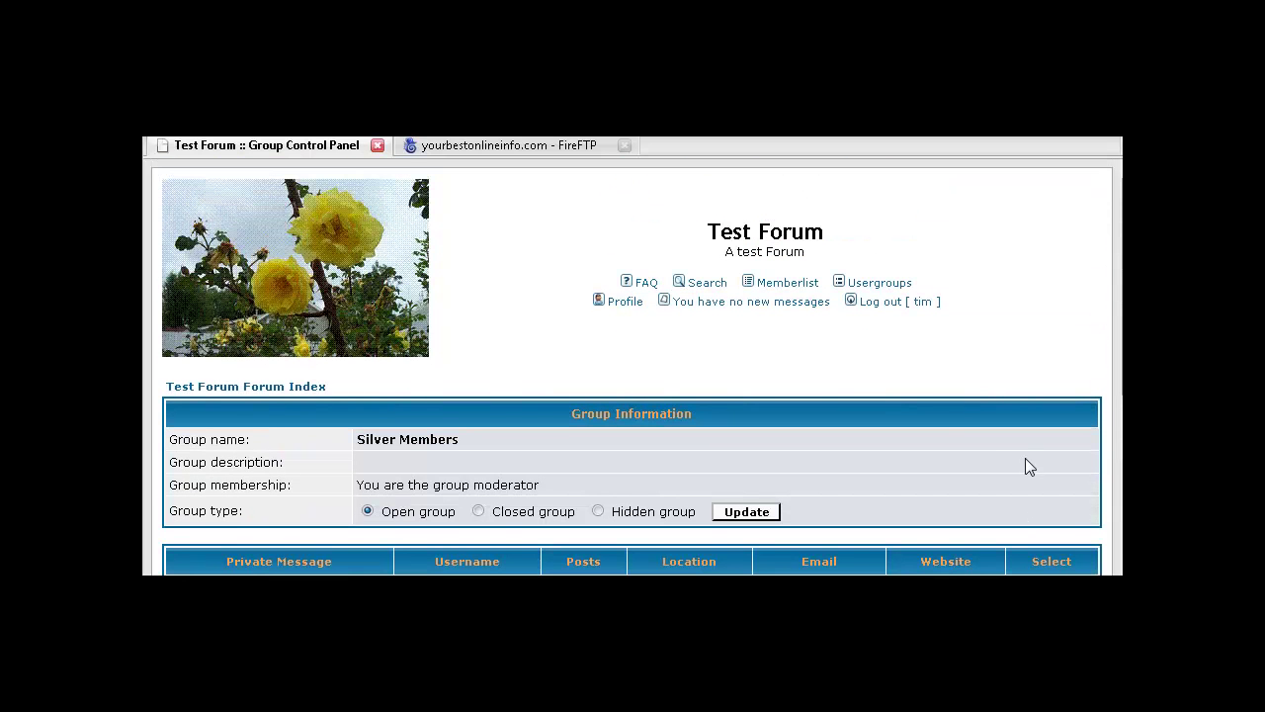
Log out of the administrator account and log in with the regular member's username and password, without saving the password in the browser
click(868, 304)
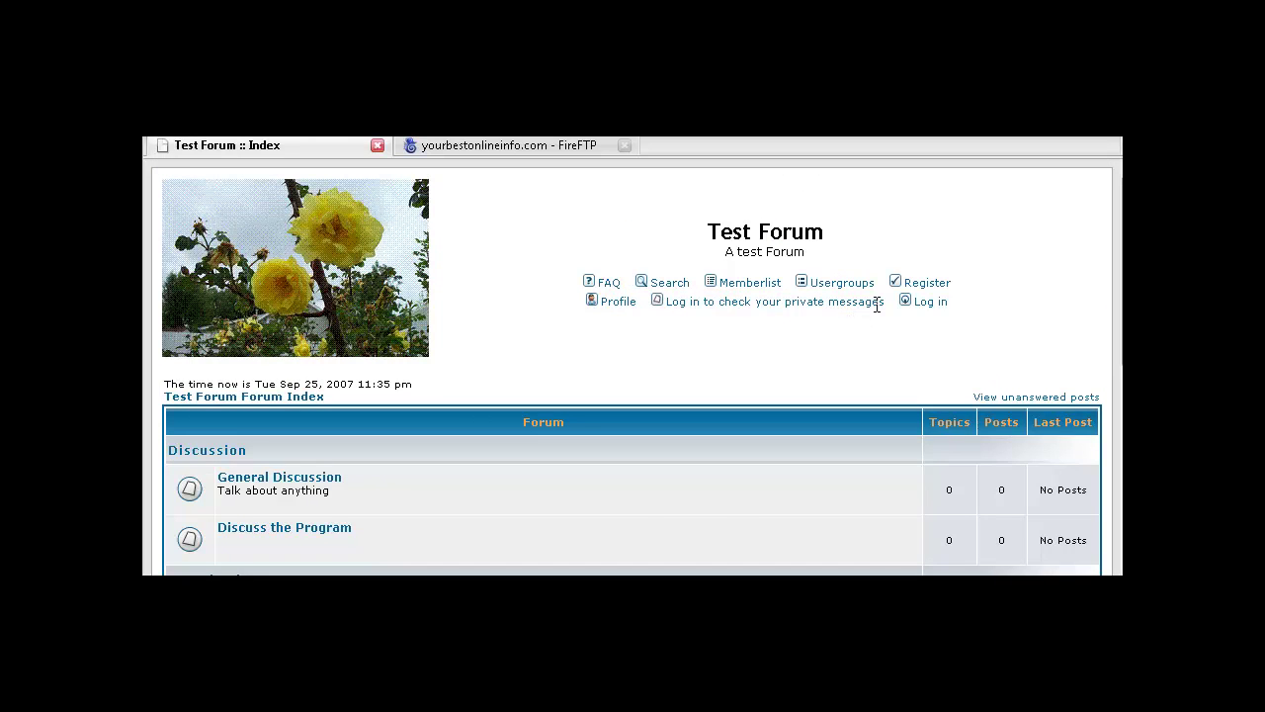
click(927, 303)
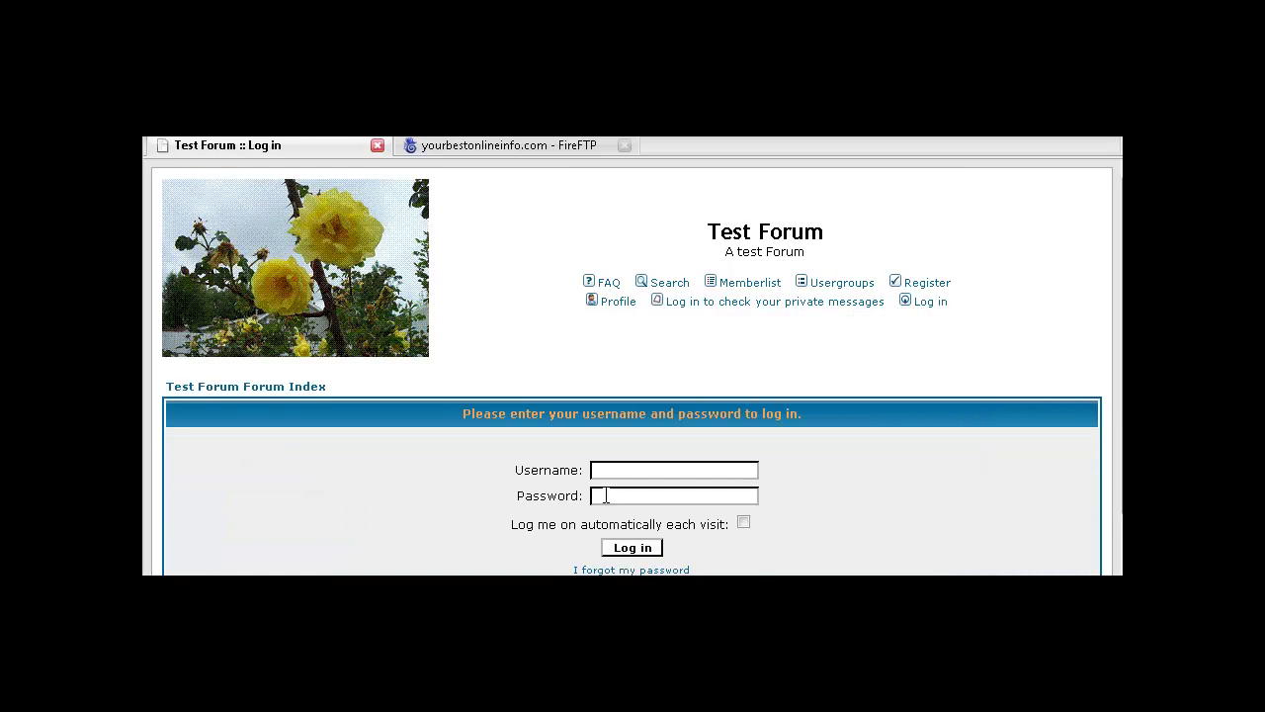
click(610, 468)
click(638, 560)
key(Return)
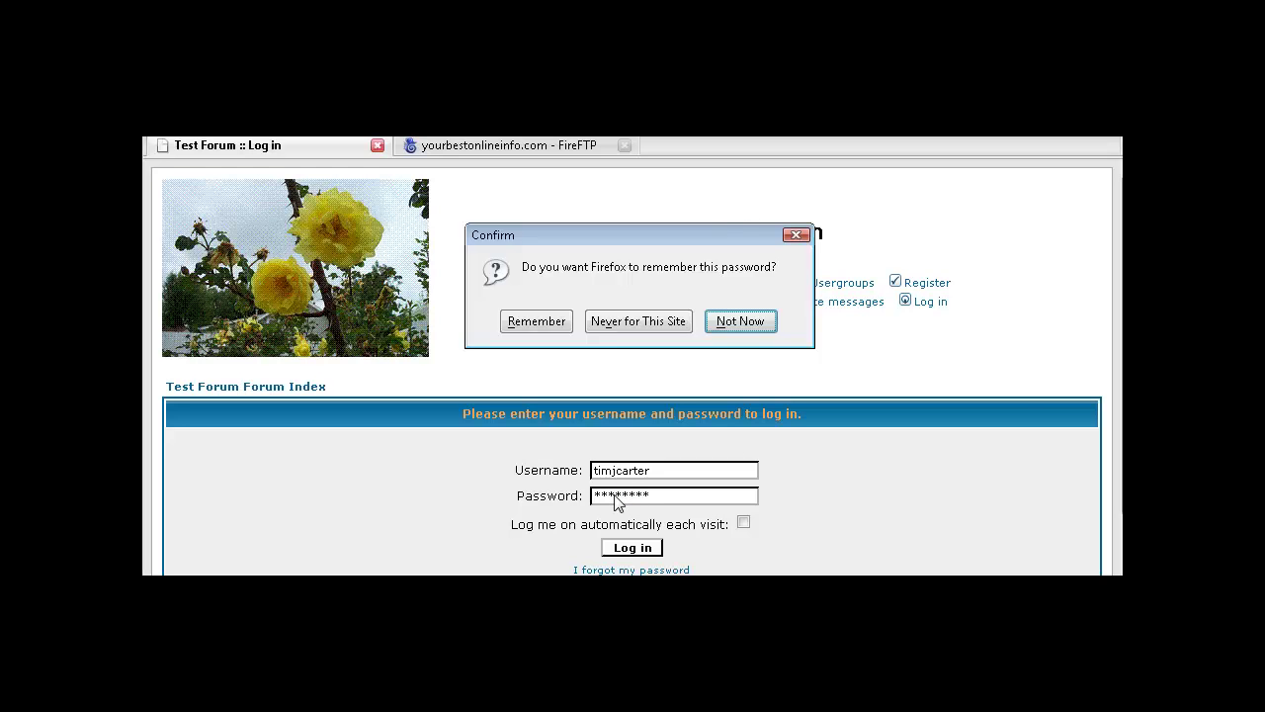
key(Return)
Open the Silver Level Downloads forum from the index and examine its access and posting permissions
scroll(553, 394, down, 4)
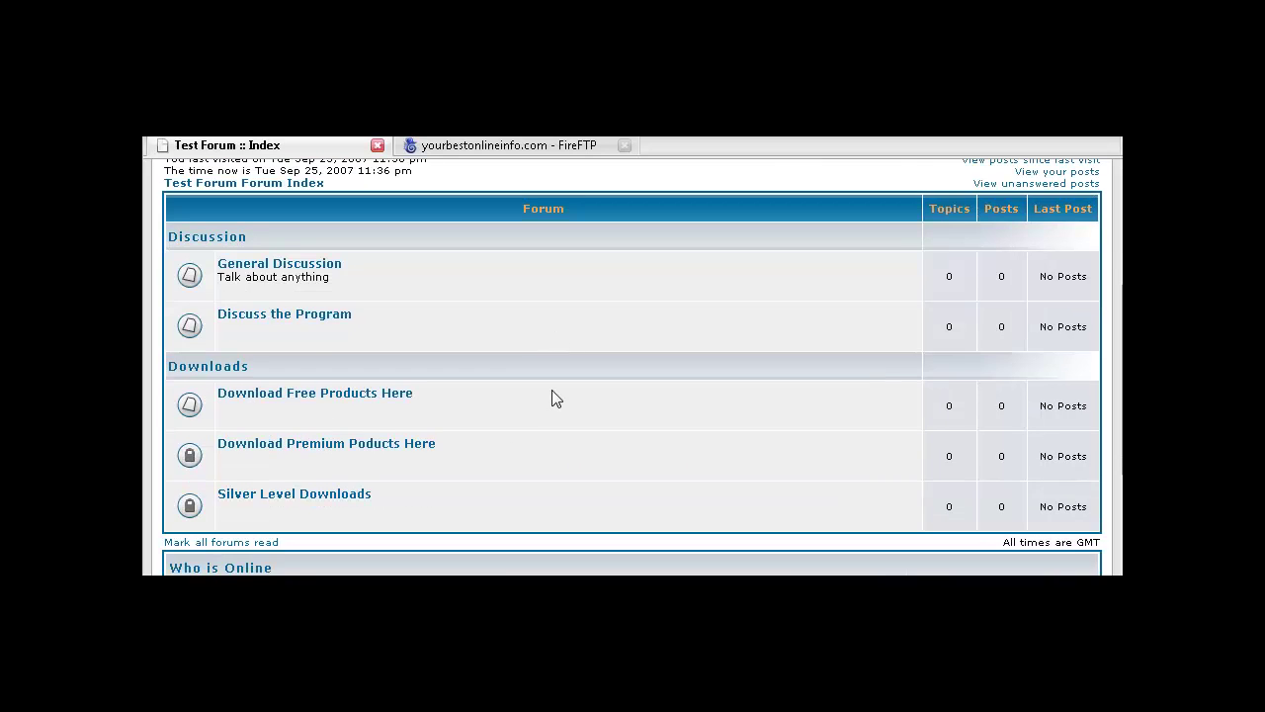
scroll(552, 395, down, 4)
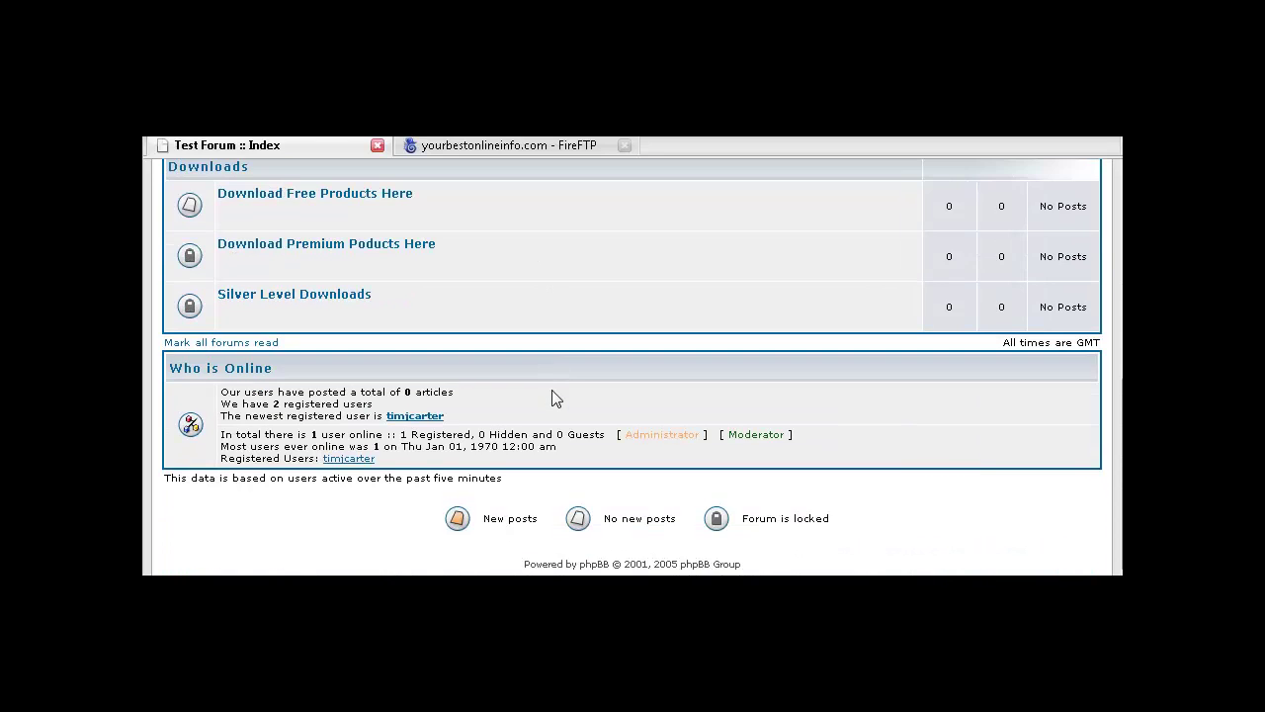
click(351, 301)
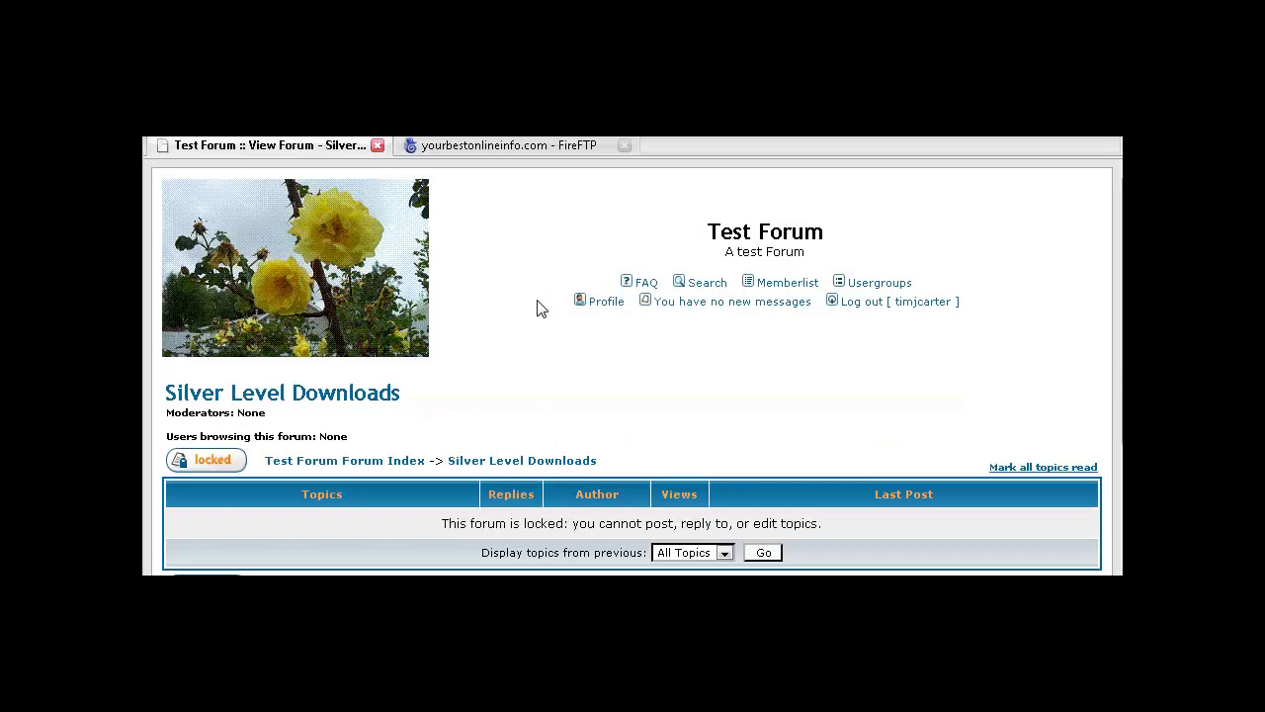
scroll(909, 413, down, 3)
scroll(896, 425, up, 3)
scroll(499, 409, down, 3)
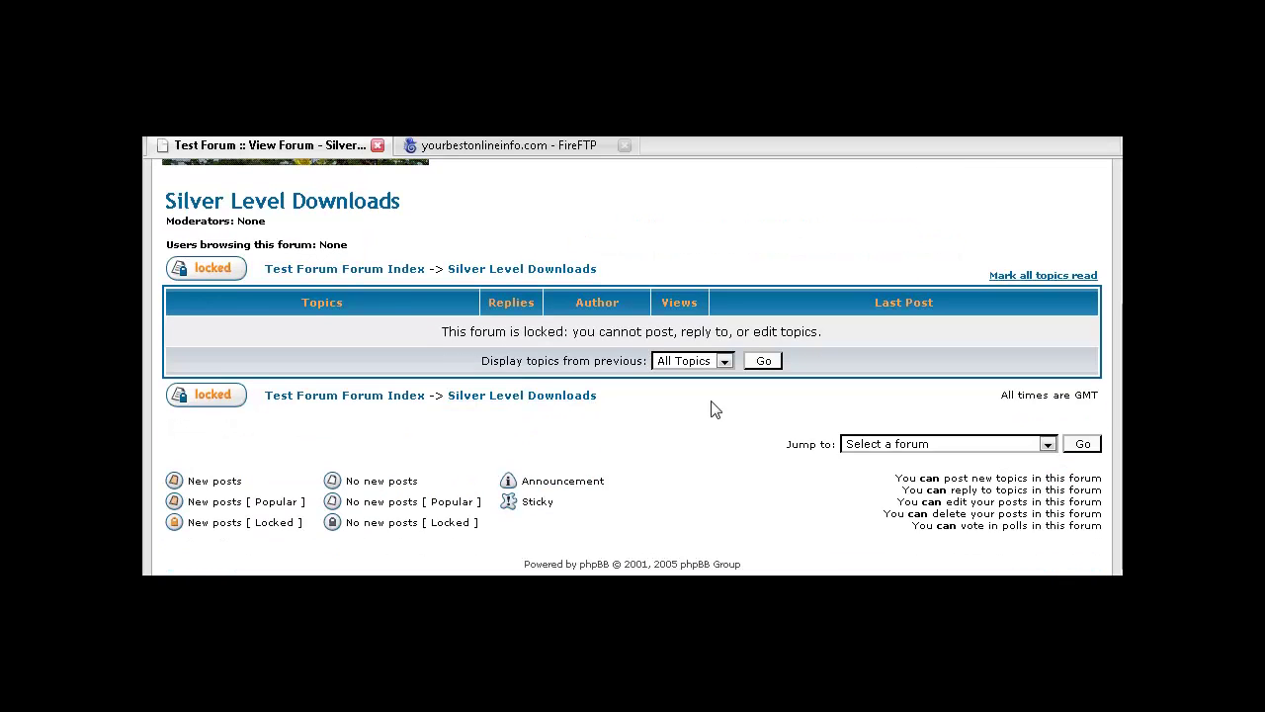
scroll(715, 409, up, 3)
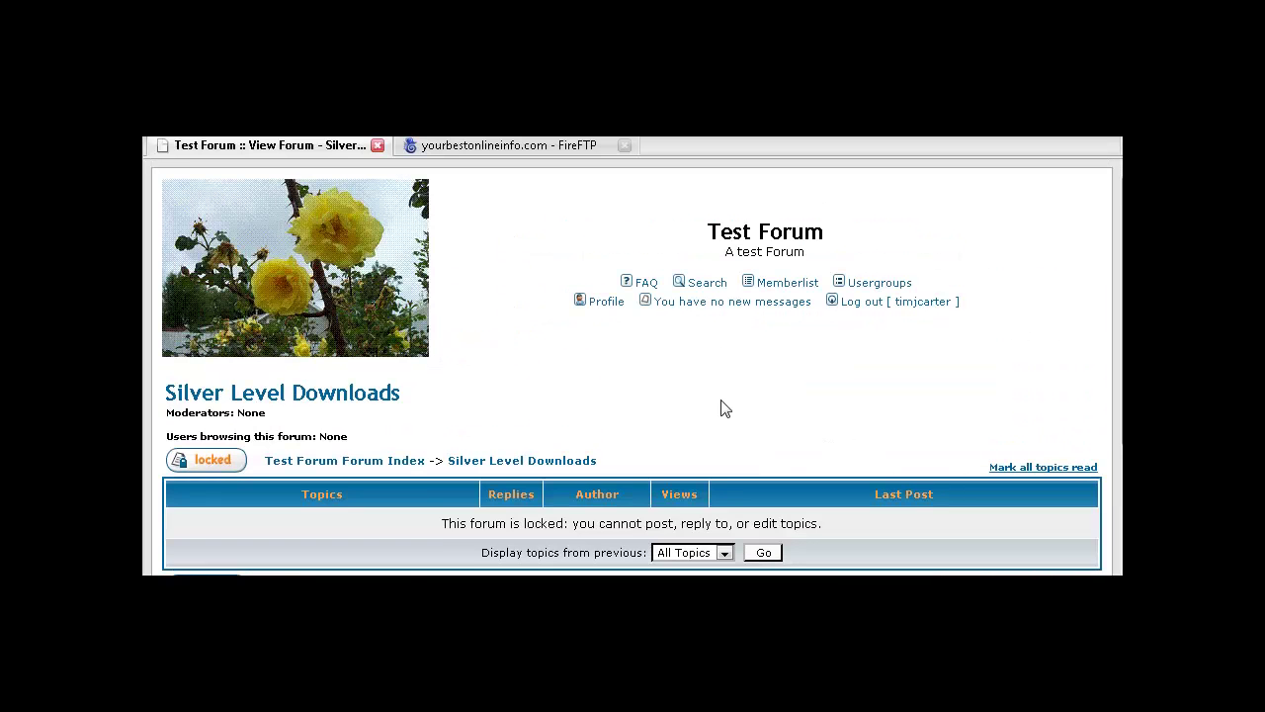
View the Silver Members group information as the regular member to check the membership status and member list
click(863, 283)
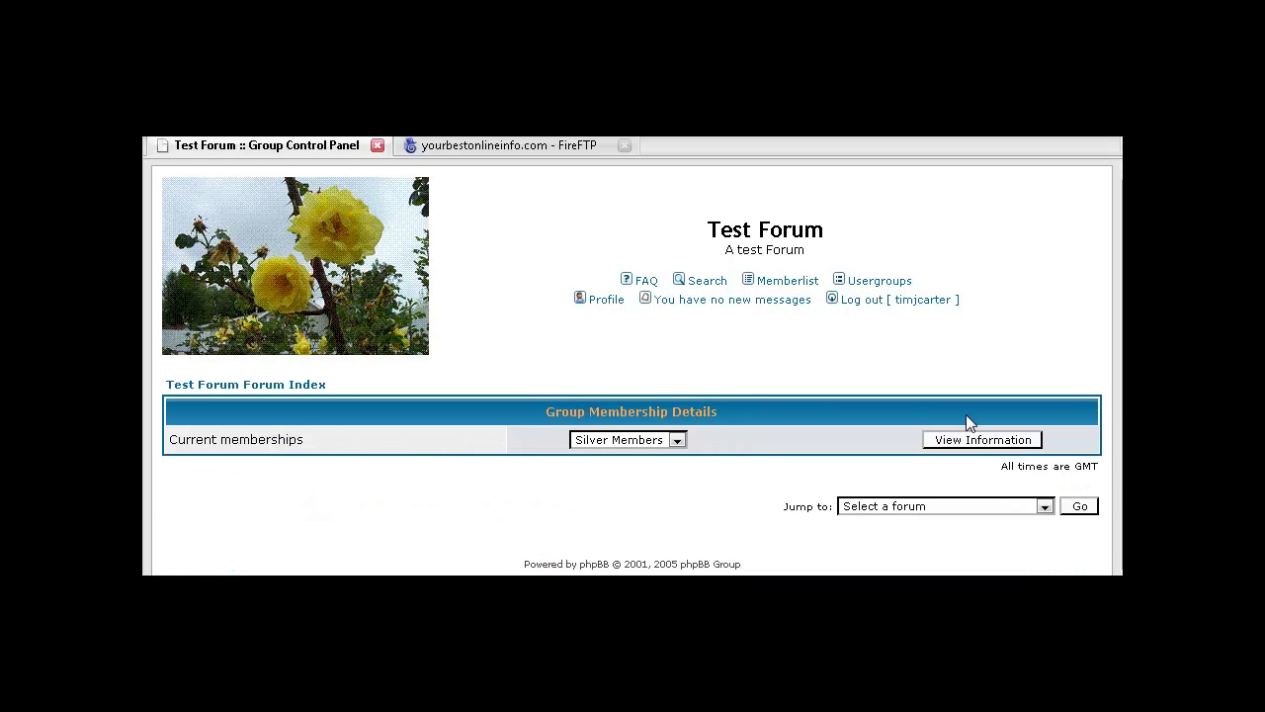
click(978, 440)
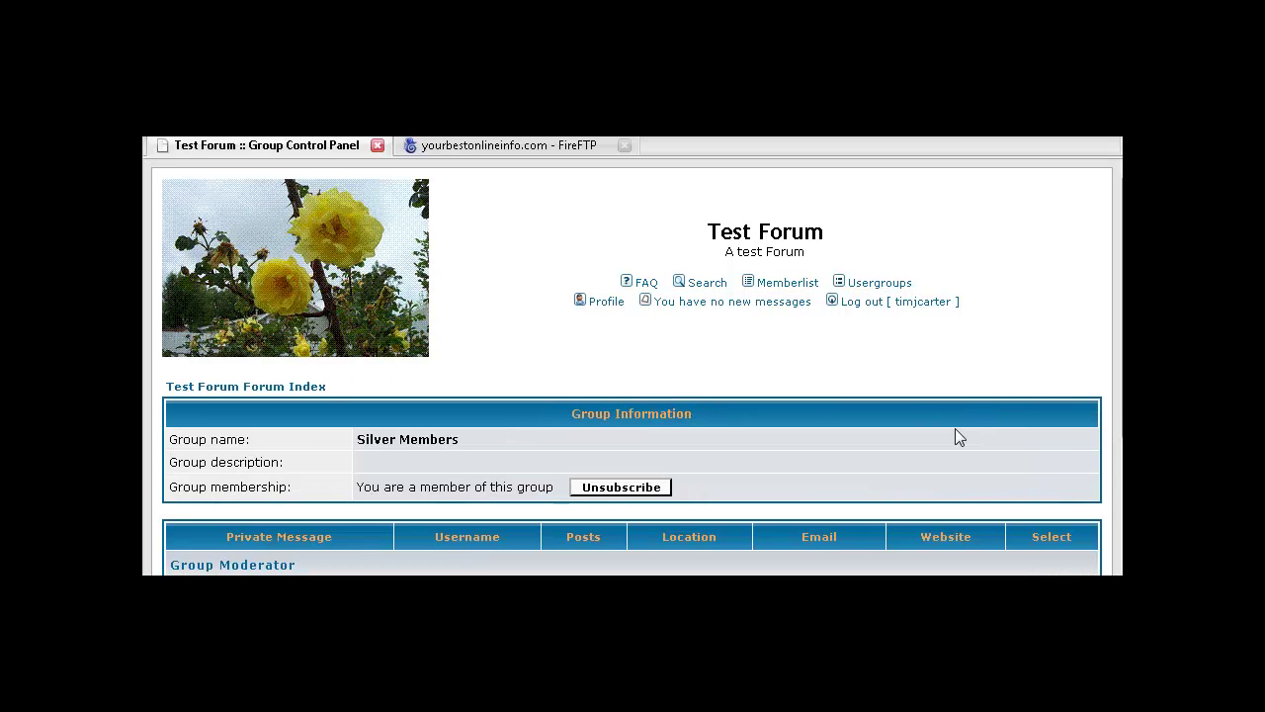
scroll(722, 515, down, 3)
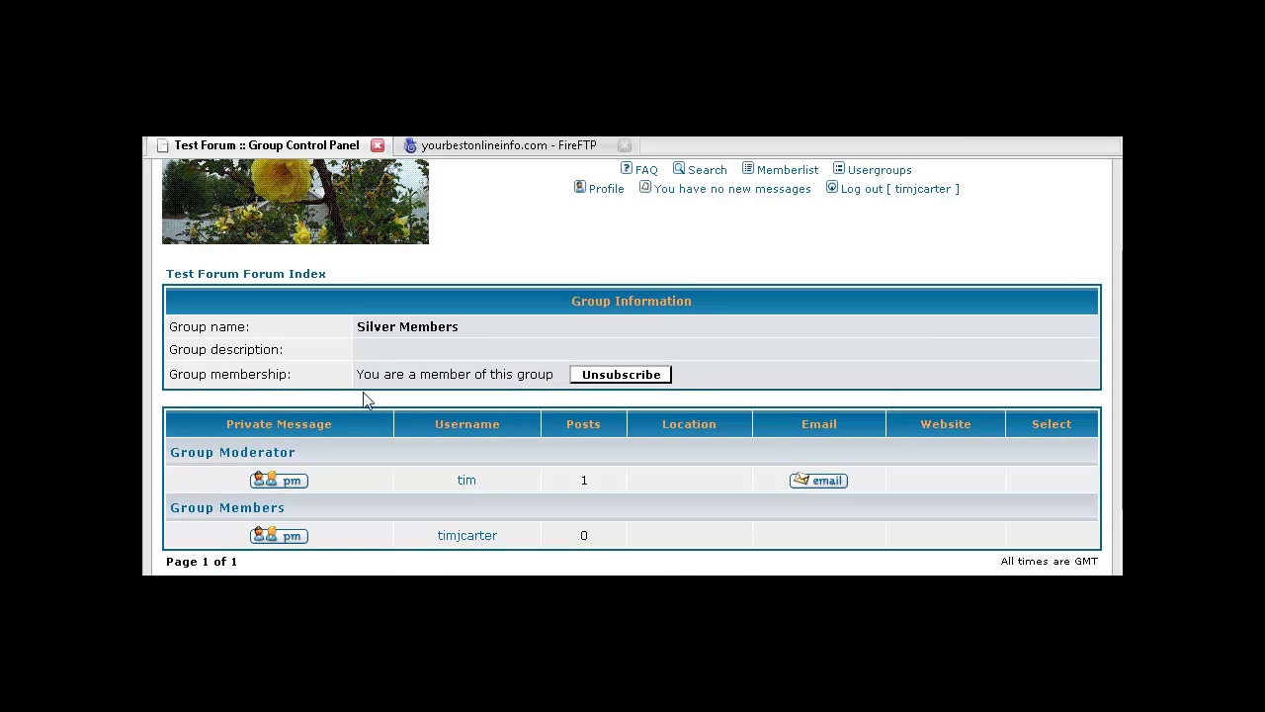
scroll(593, 434, down, 1)
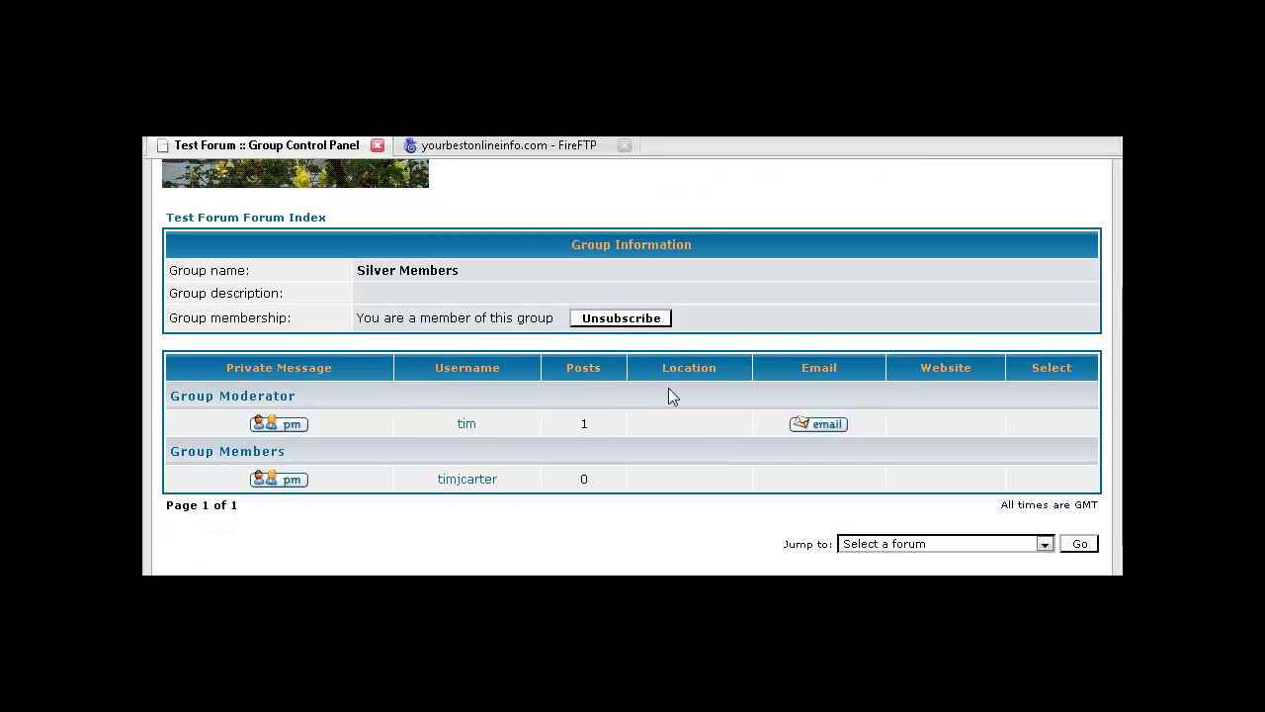
Log out of the regular member's account and return to the forum's administration area as administrator
scroll(821, 313, up, 3)
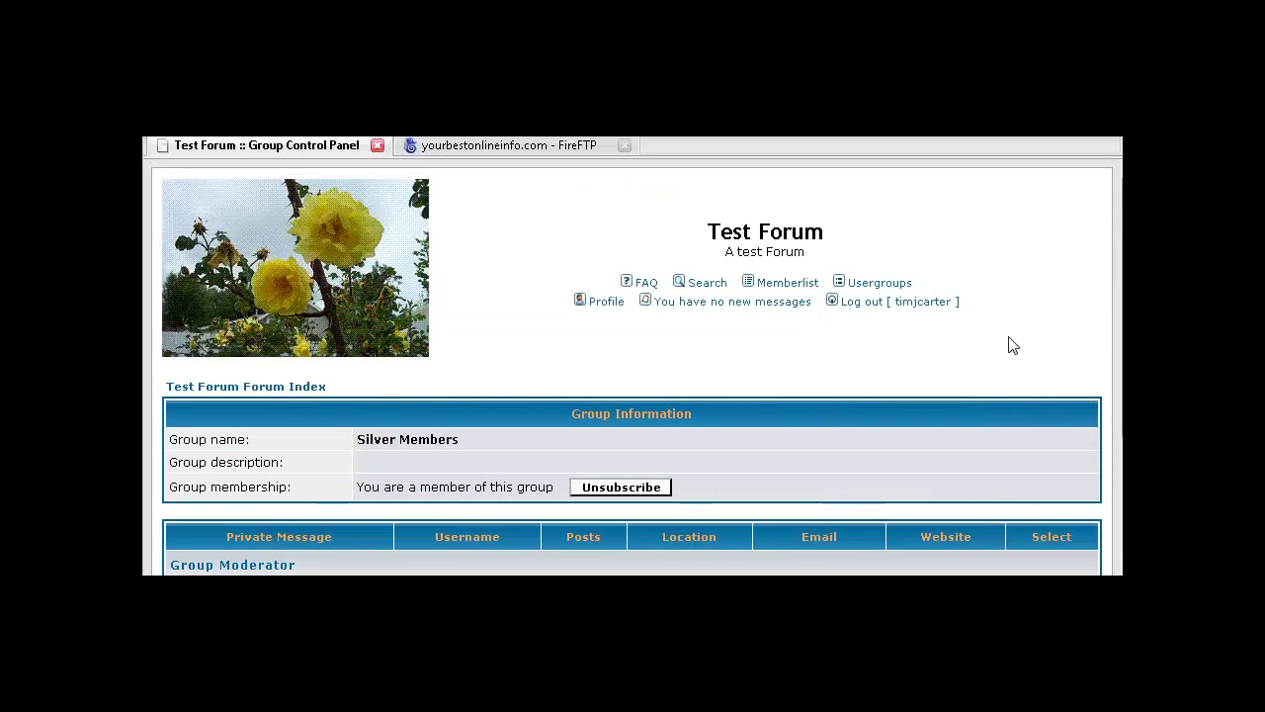
click(870, 304)
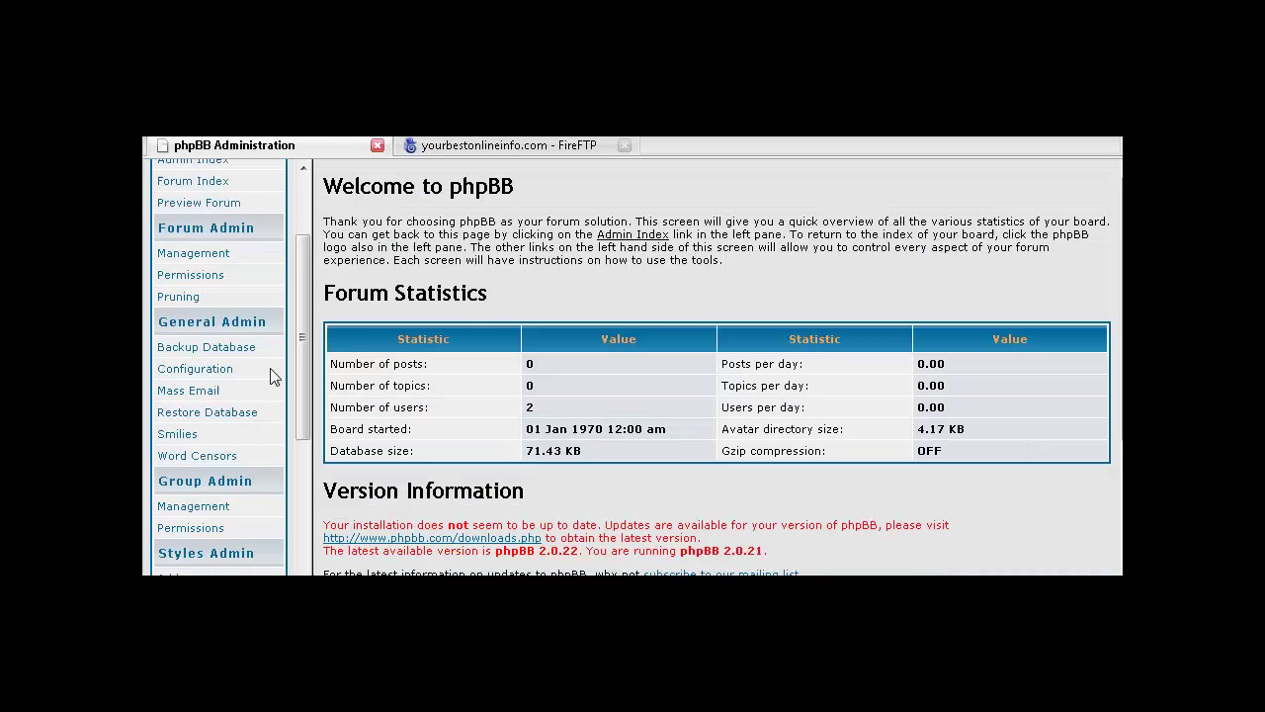
Open the database backup utility and examine its backup options
scroll(272, 370, up, 3)
scroll(274, 373, down, 3)
scroll(276, 288, down, 1)
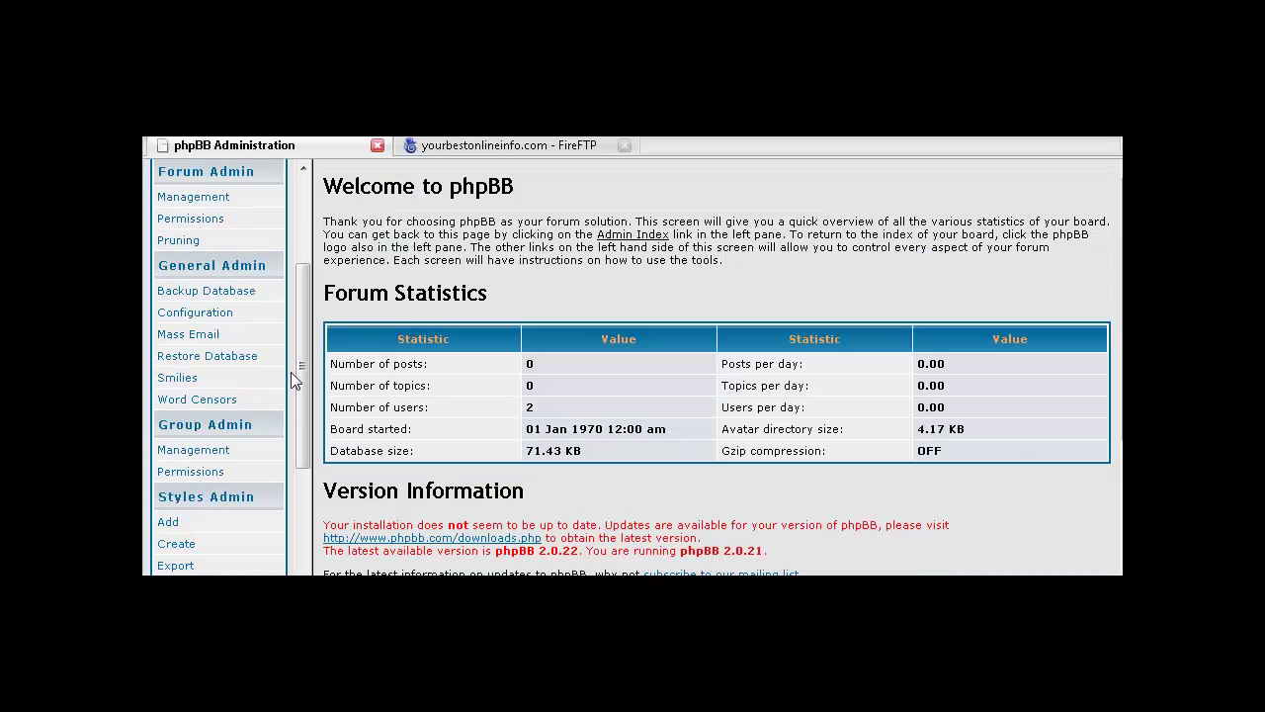
scroll(290, 311, down, 1)
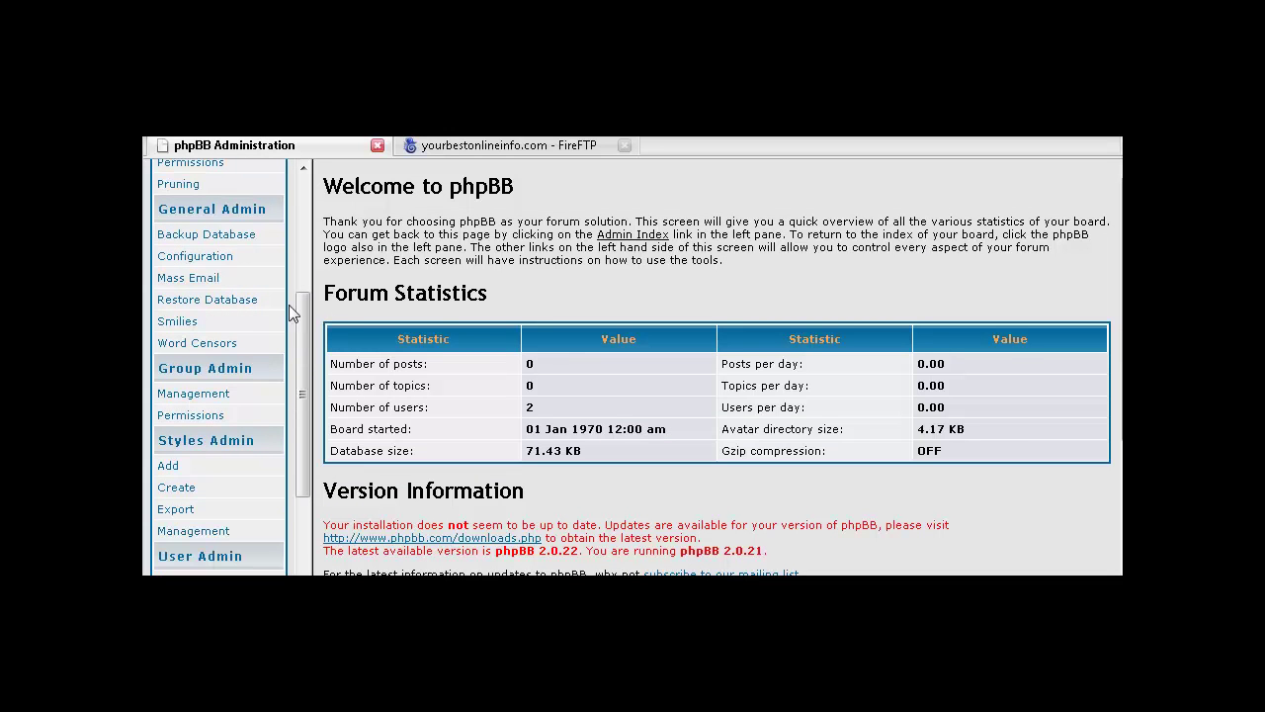
click(236, 238)
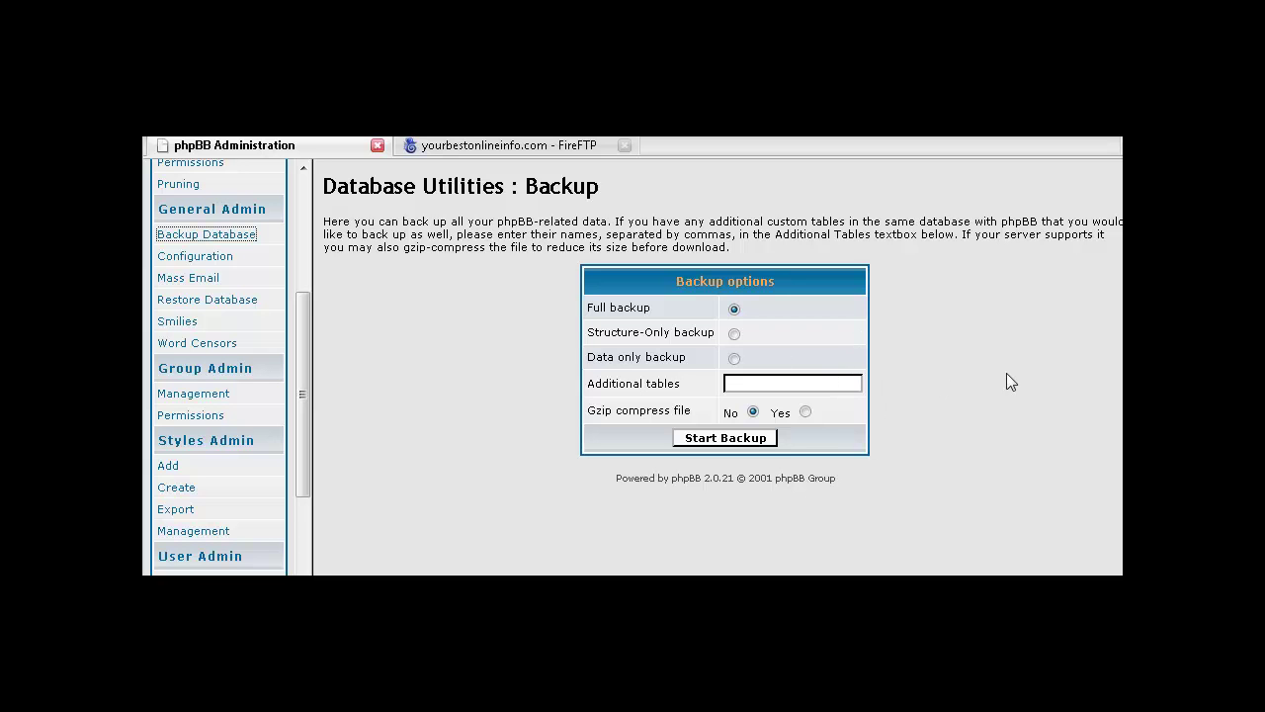
View the mass email form and the database restore page
click(186, 282)
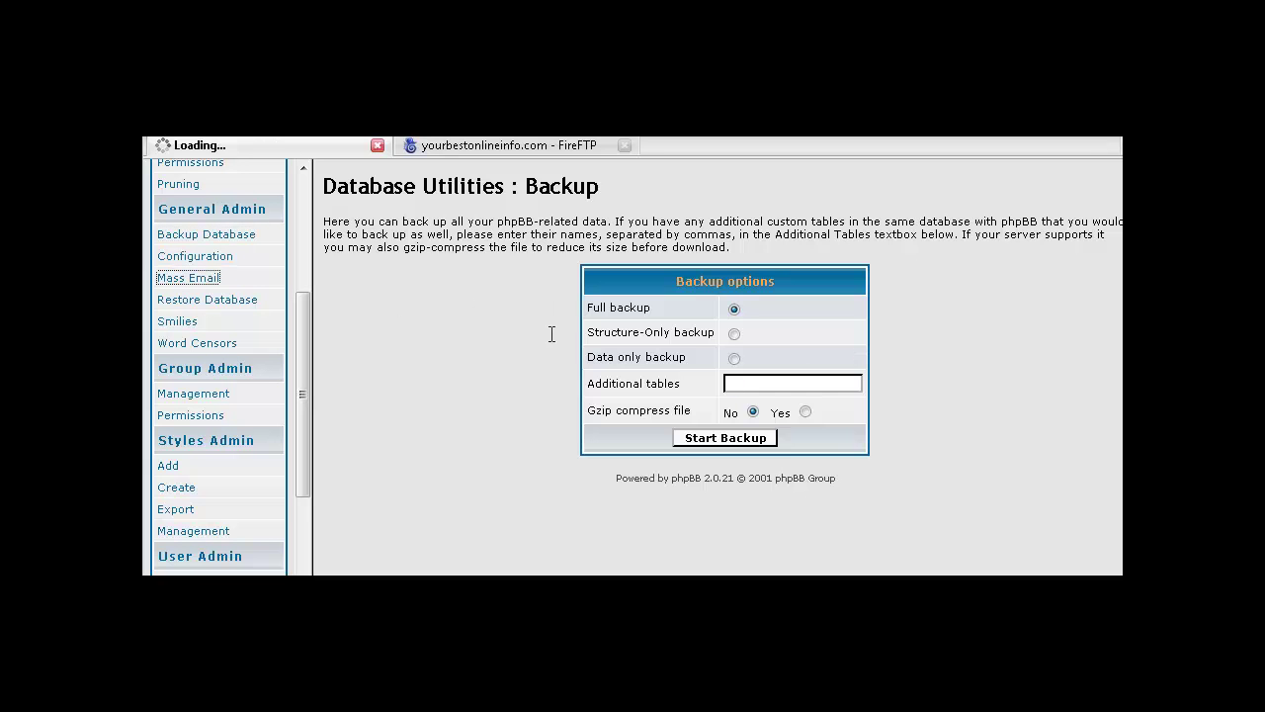
scroll(790, 373, down, 1)
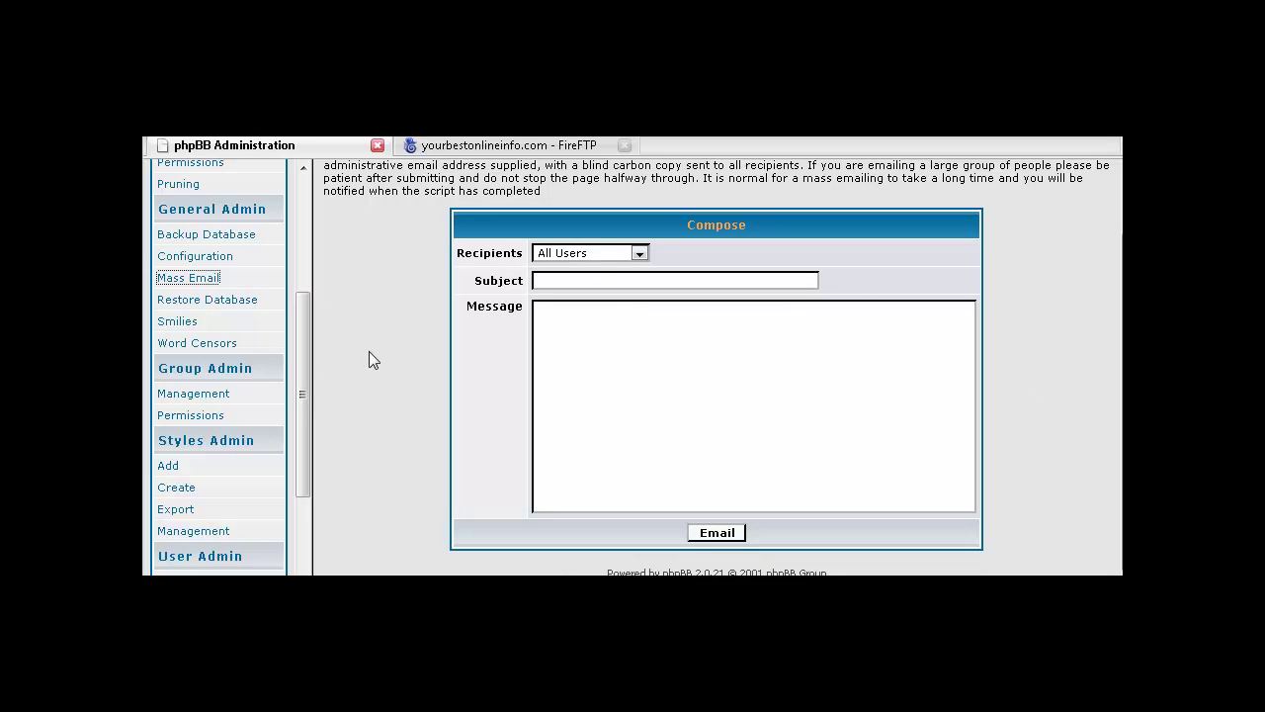
click(208, 299)
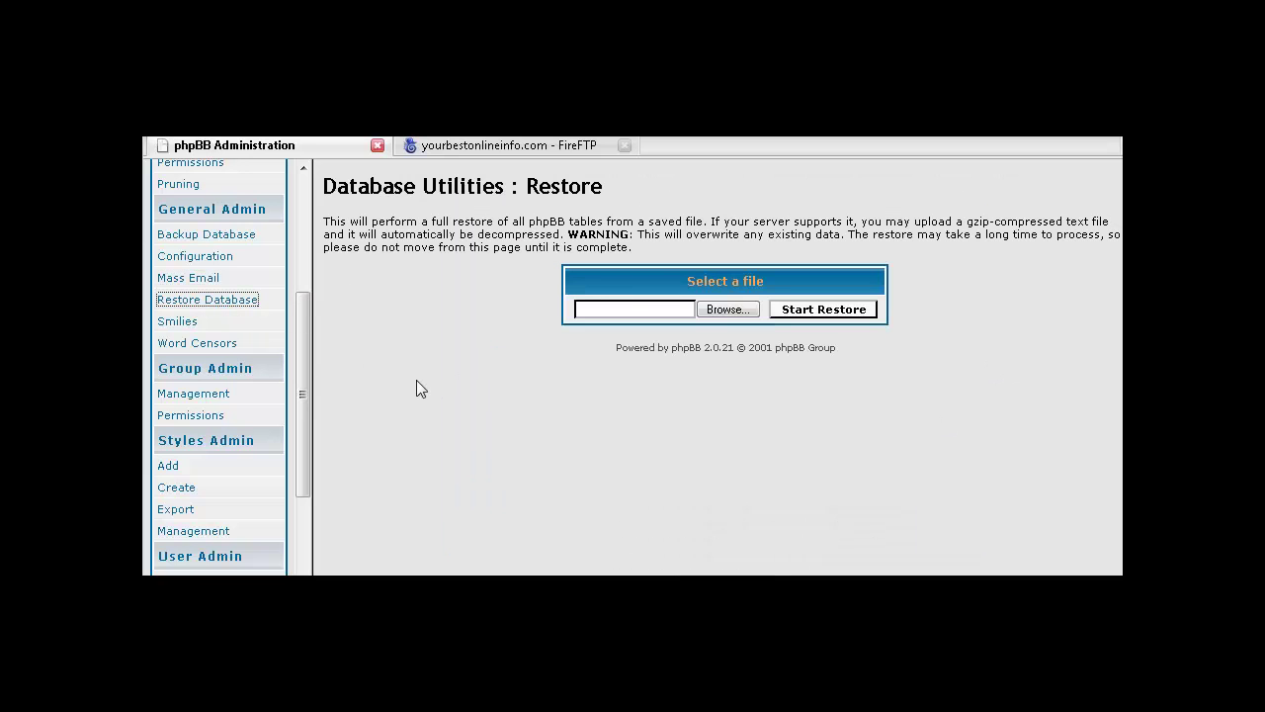
Look through the list of smilies and its add, import and create options, and open the word censoring page
click(177, 322)
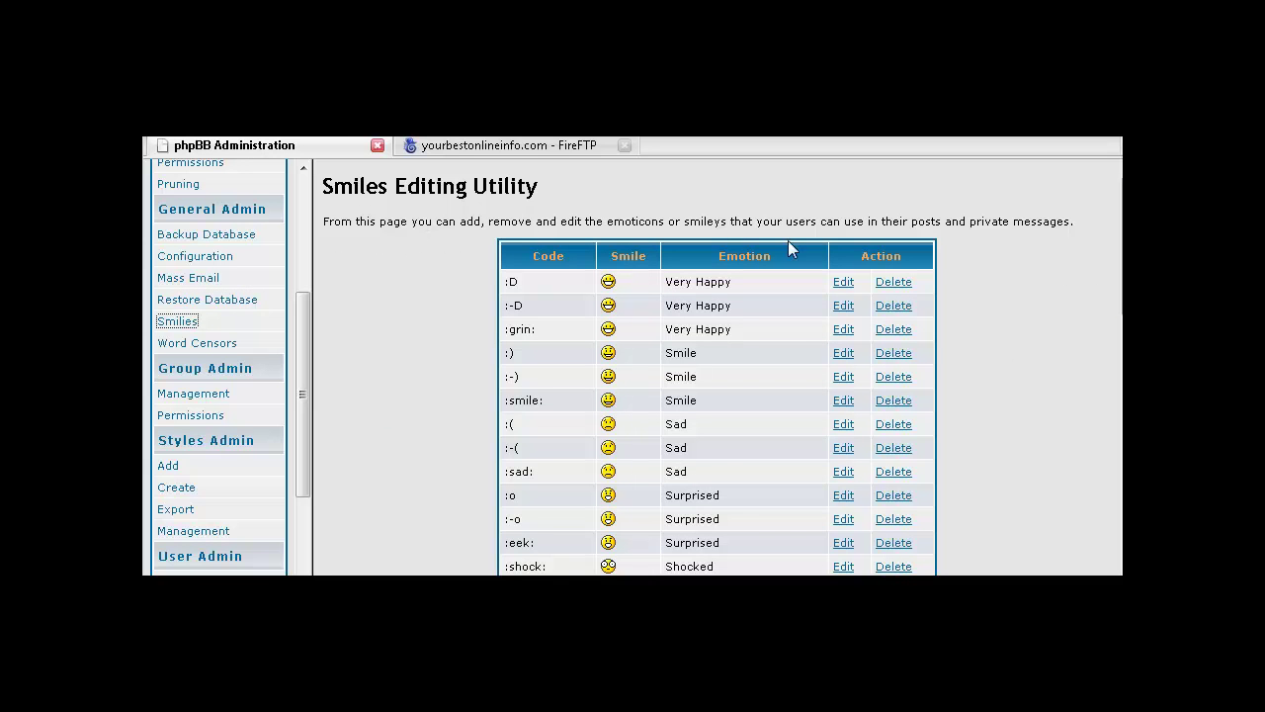
scroll(1018, 296, down, 6)
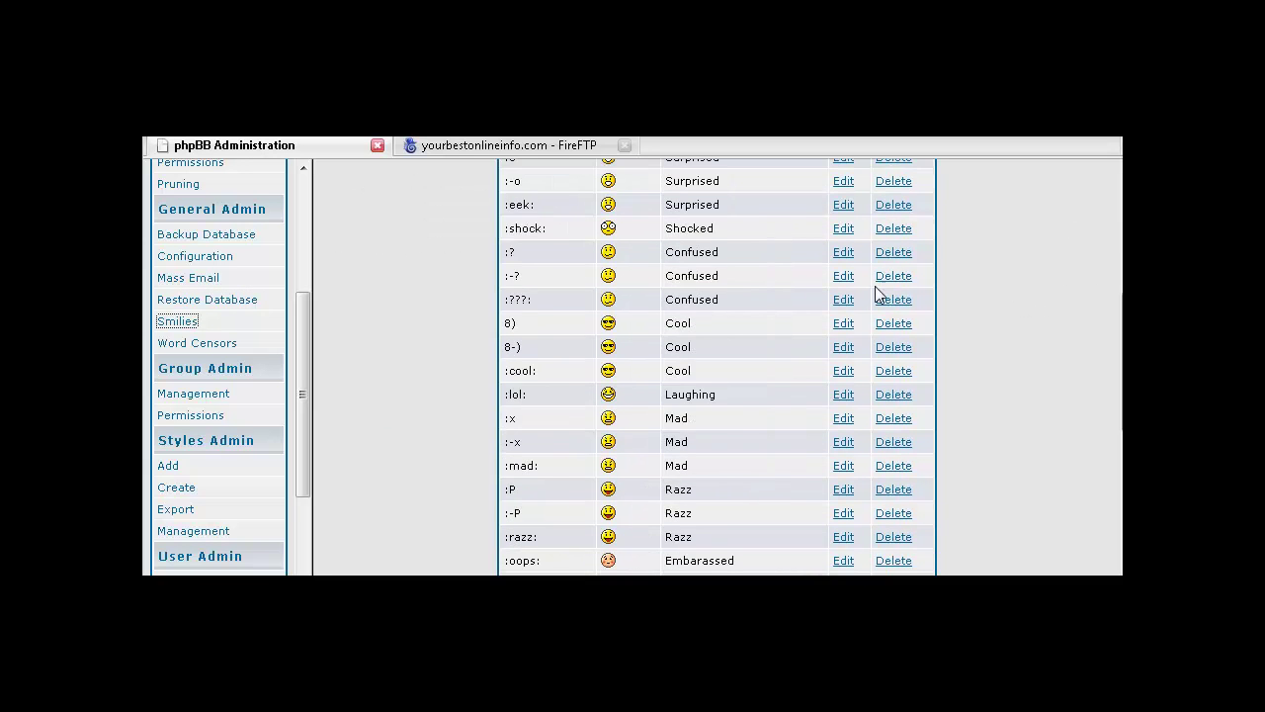
scroll(875, 293, down, 7)
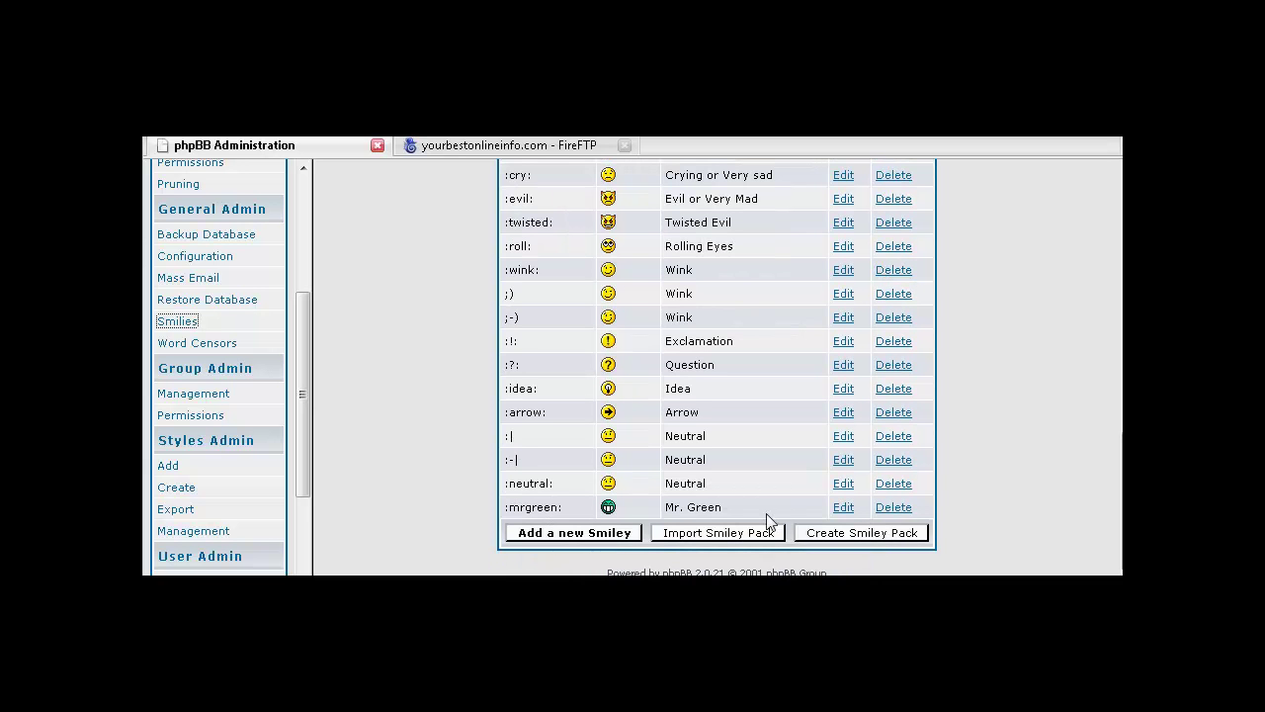
scroll(1040, 486, up, 10)
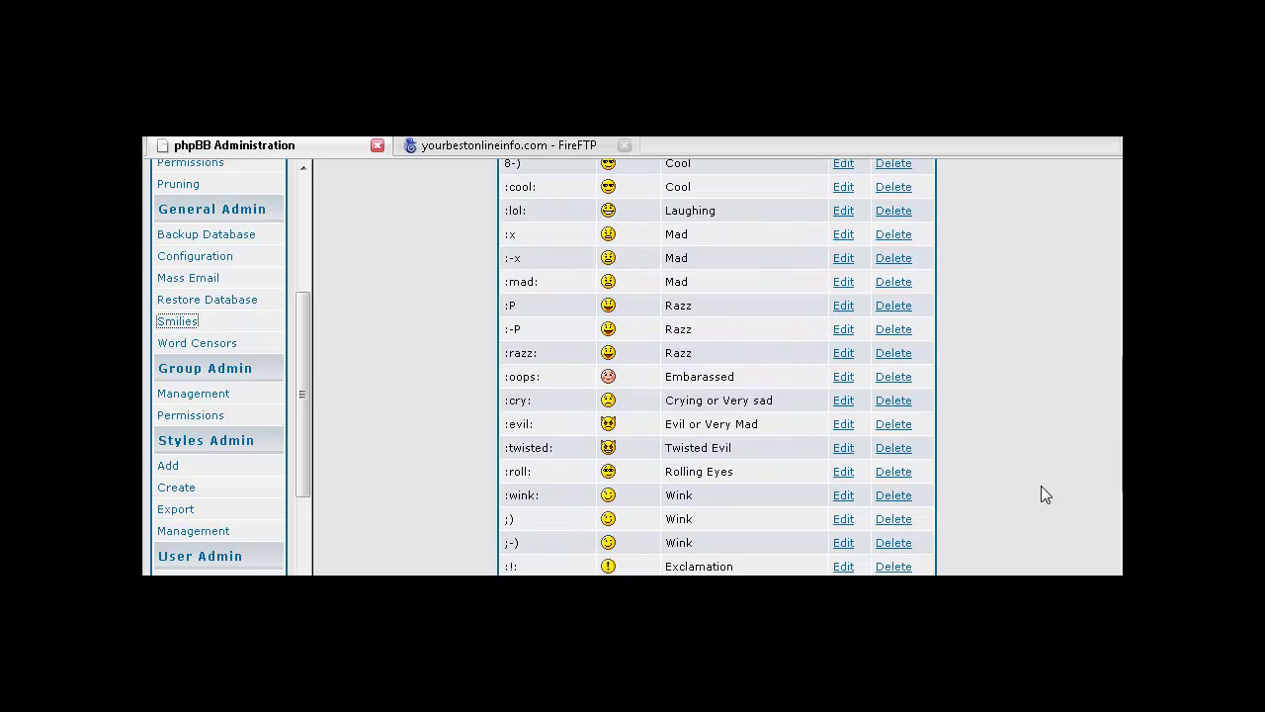
scroll(251, 362, down, 1)
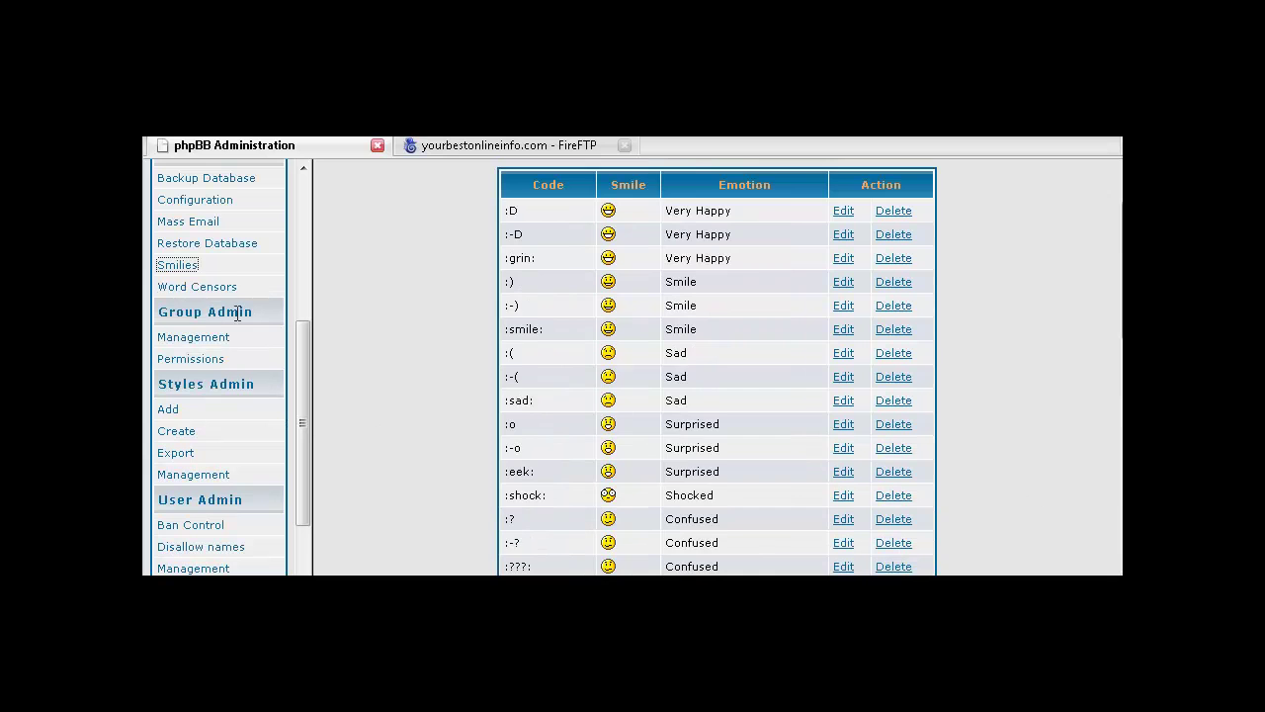
click(196, 287)
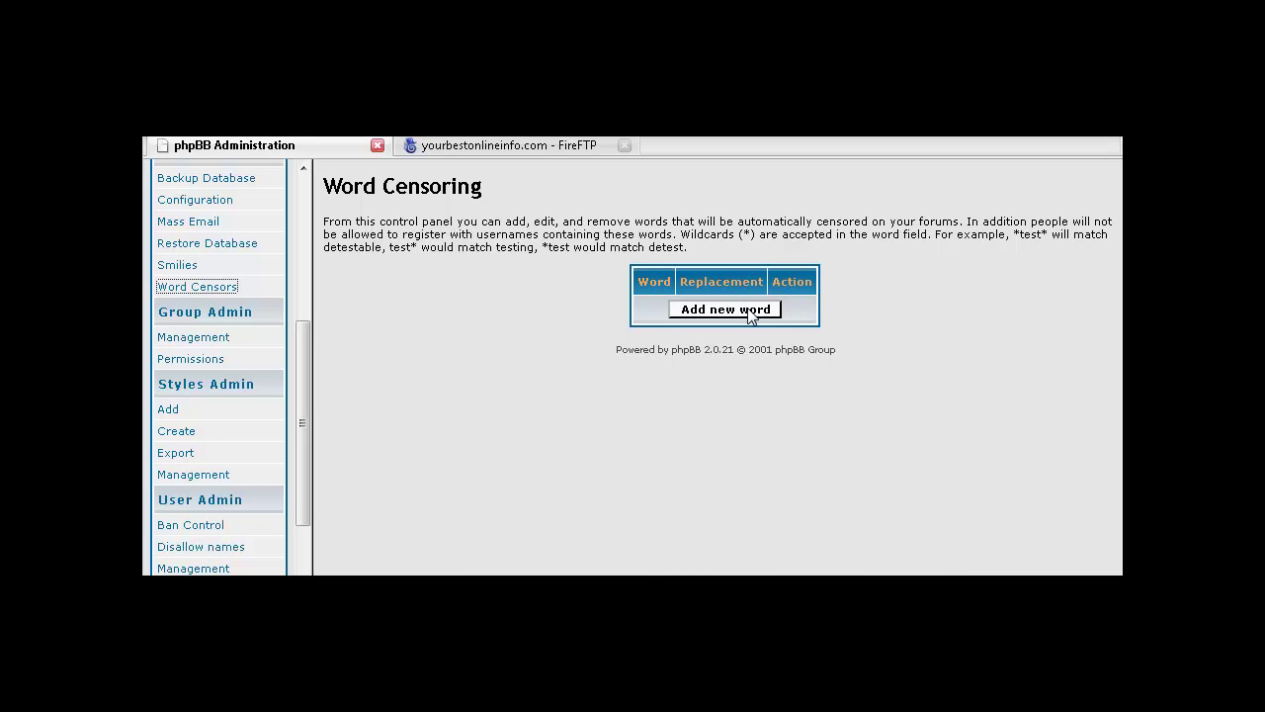
Examine the ban controls for usernames, IP addresses and email addresses, and open the disallowed usernames page
scroll(282, 357, down, 3)
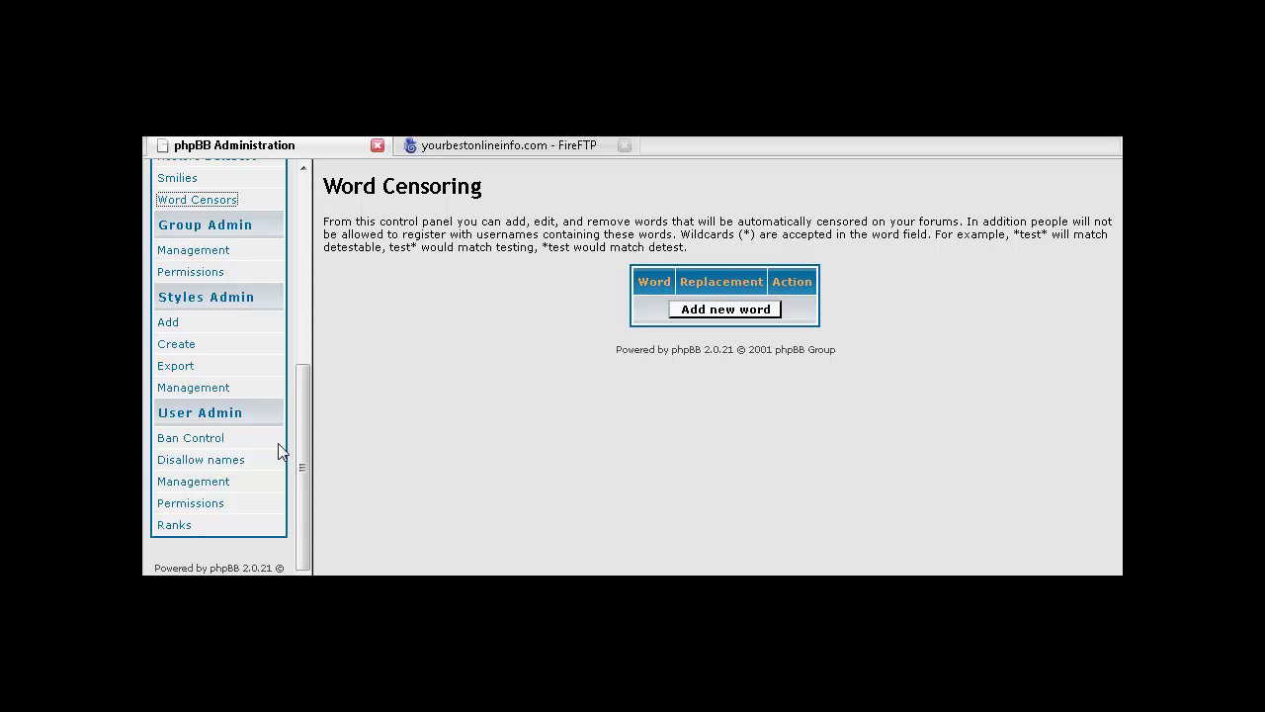
click(198, 437)
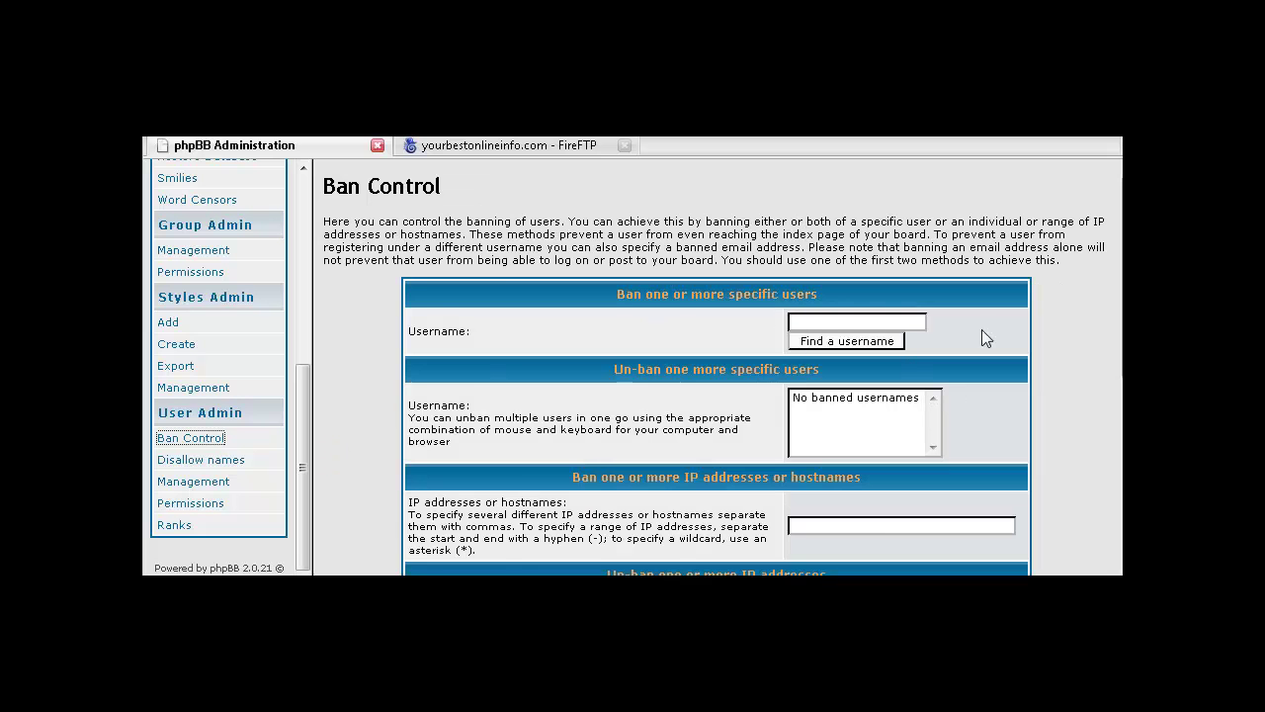
scroll(989, 334, down, 1)
scroll(995, 338, down, 1)
scroll(995, 338, down, 1)
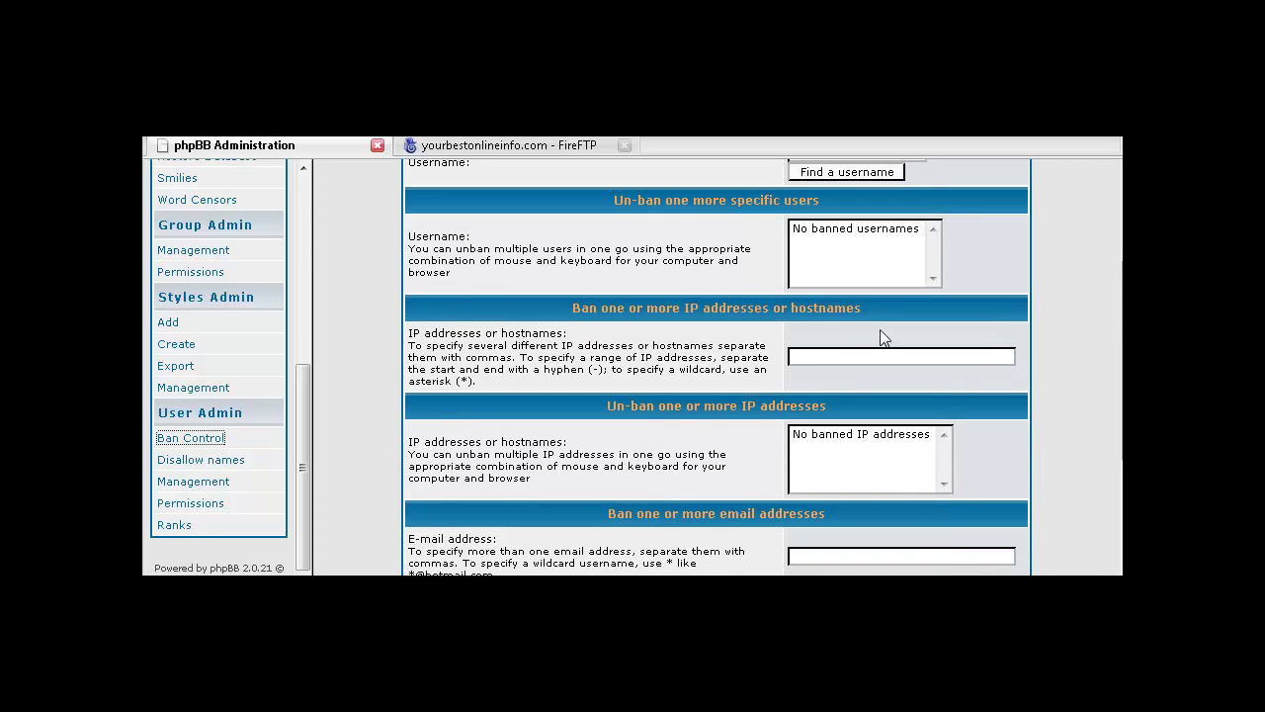
scroll(534, 321, down, 2)
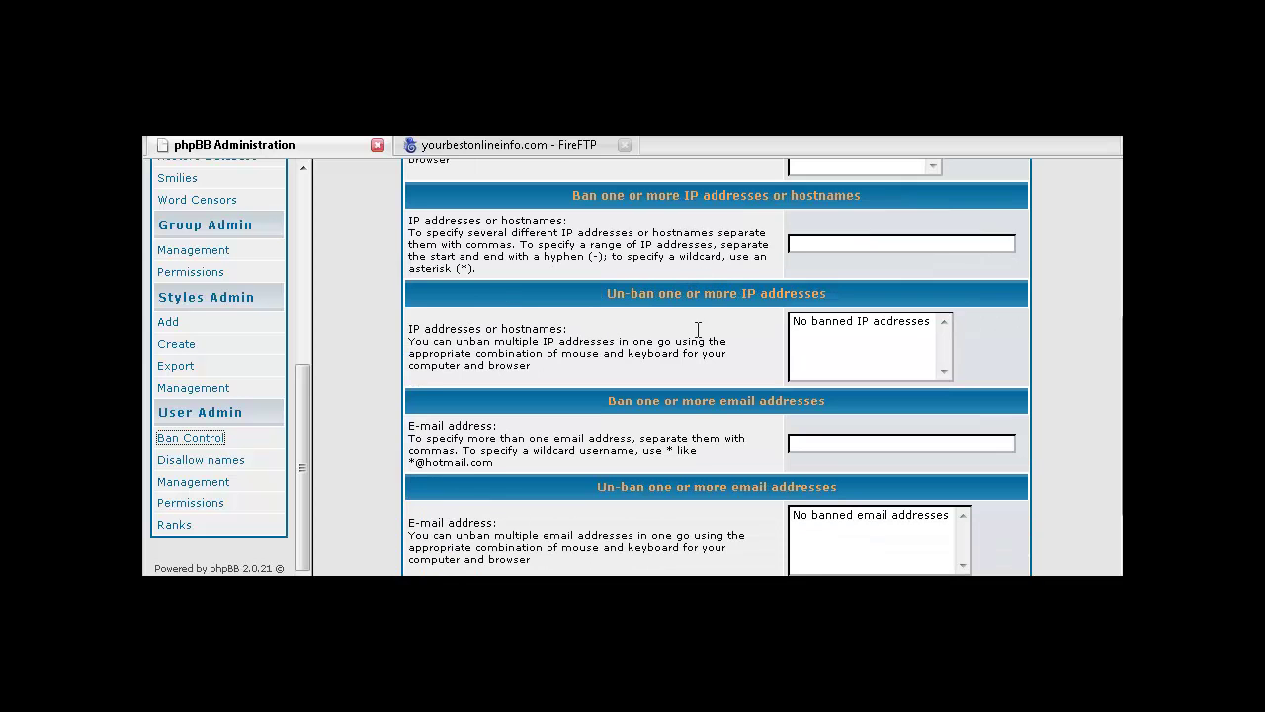
scroll(679, 343, down, 2)
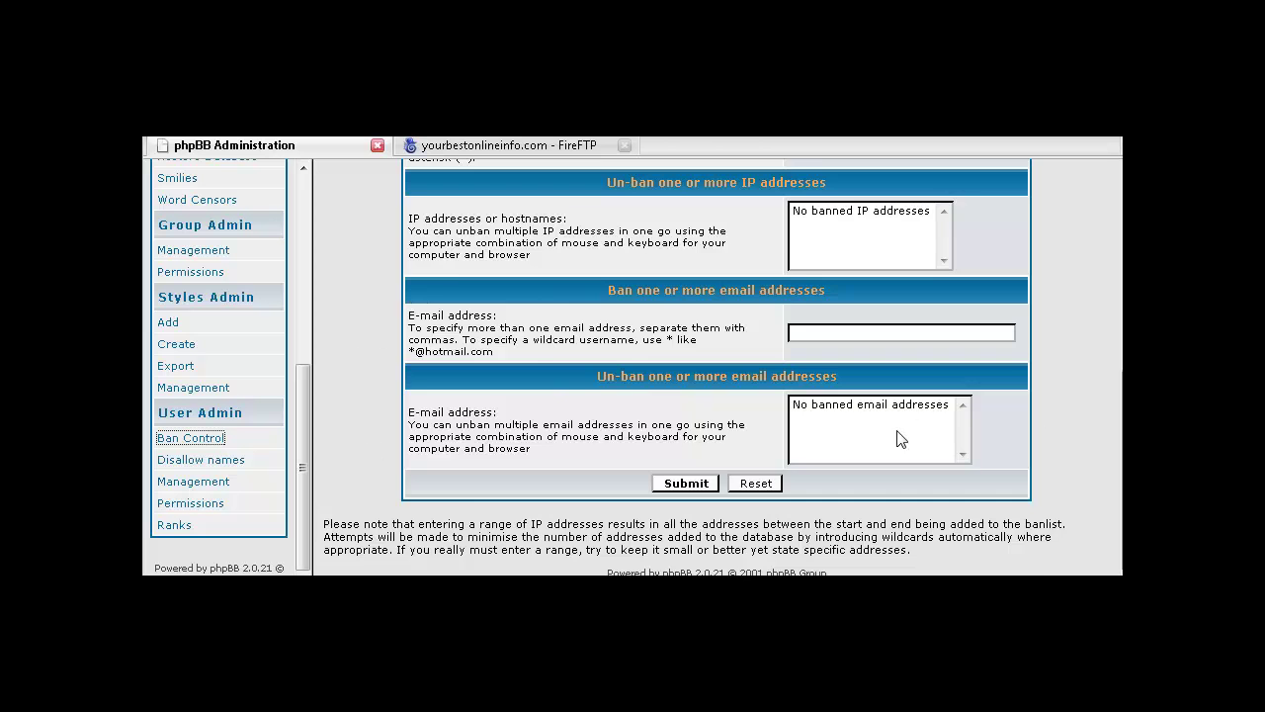
scroll(1011, 408, up, 4)
scroll(1038, 406, up, 5)
scroll(1046, 407, down, 9)
click(219, 461)
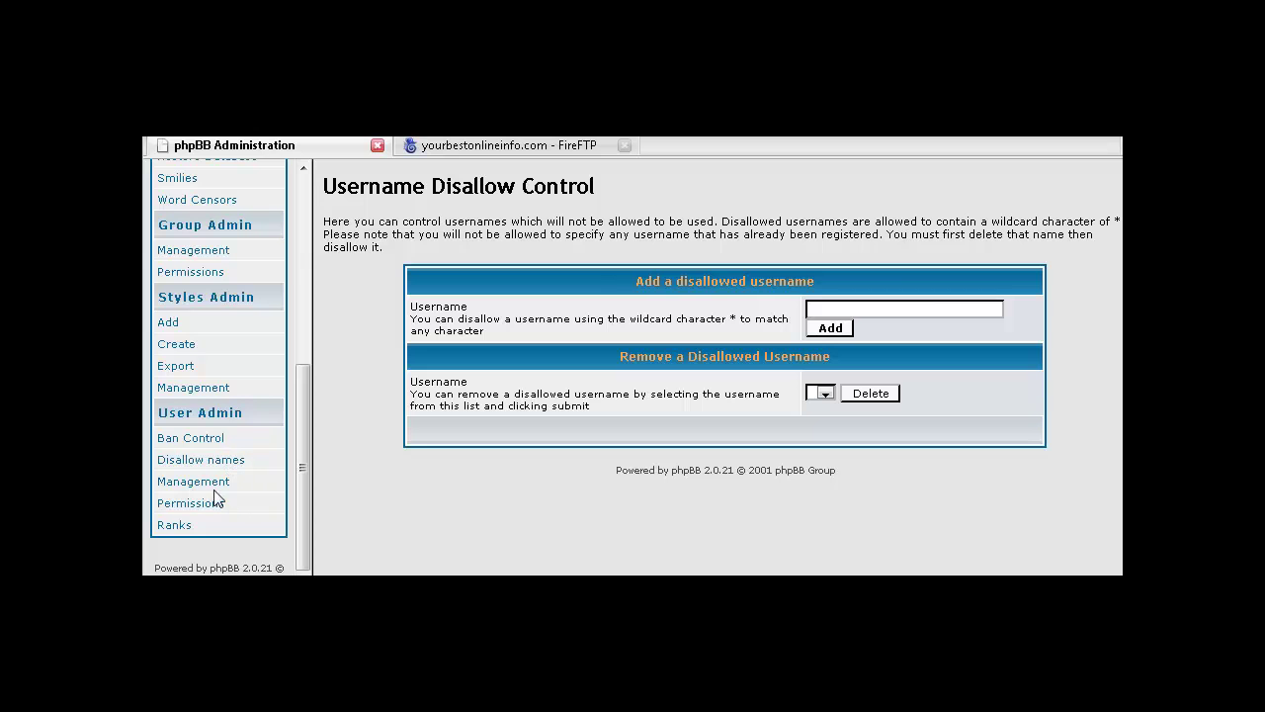
Add a special rank titled Super Star with 150 minimum posts and no rank image, and return to the rank list
click(178, 524)
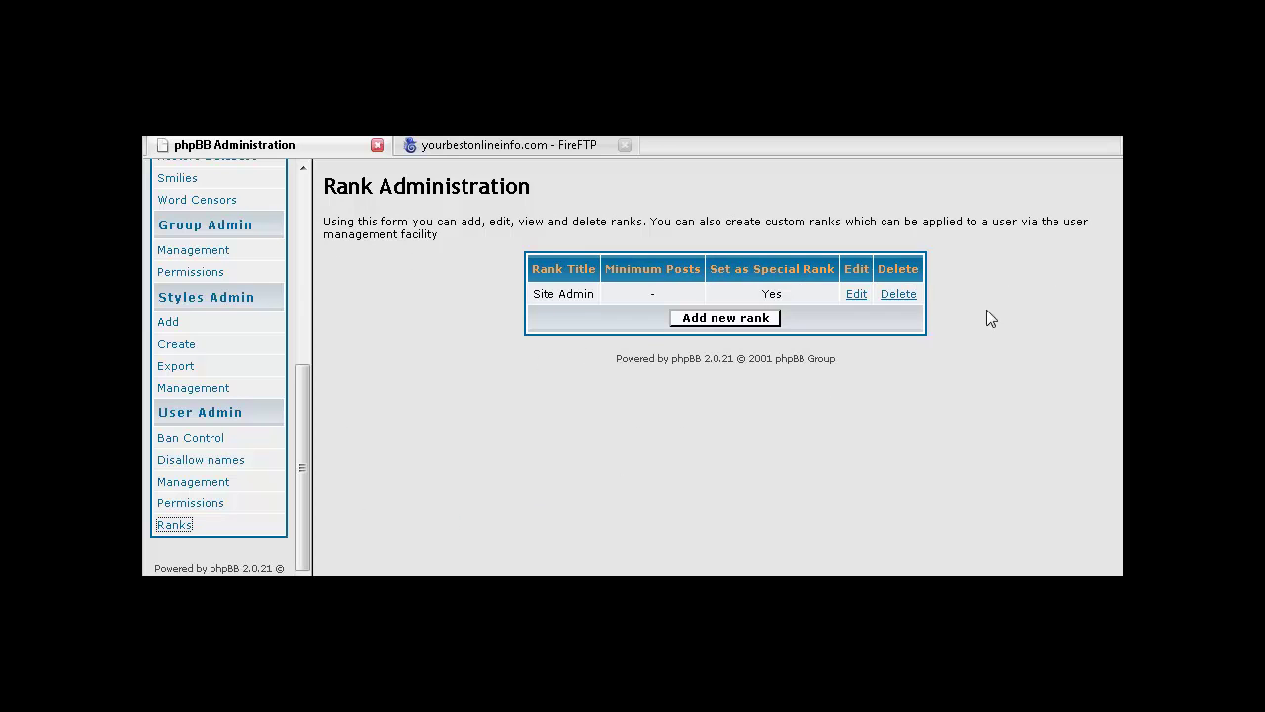
click(738, 320)
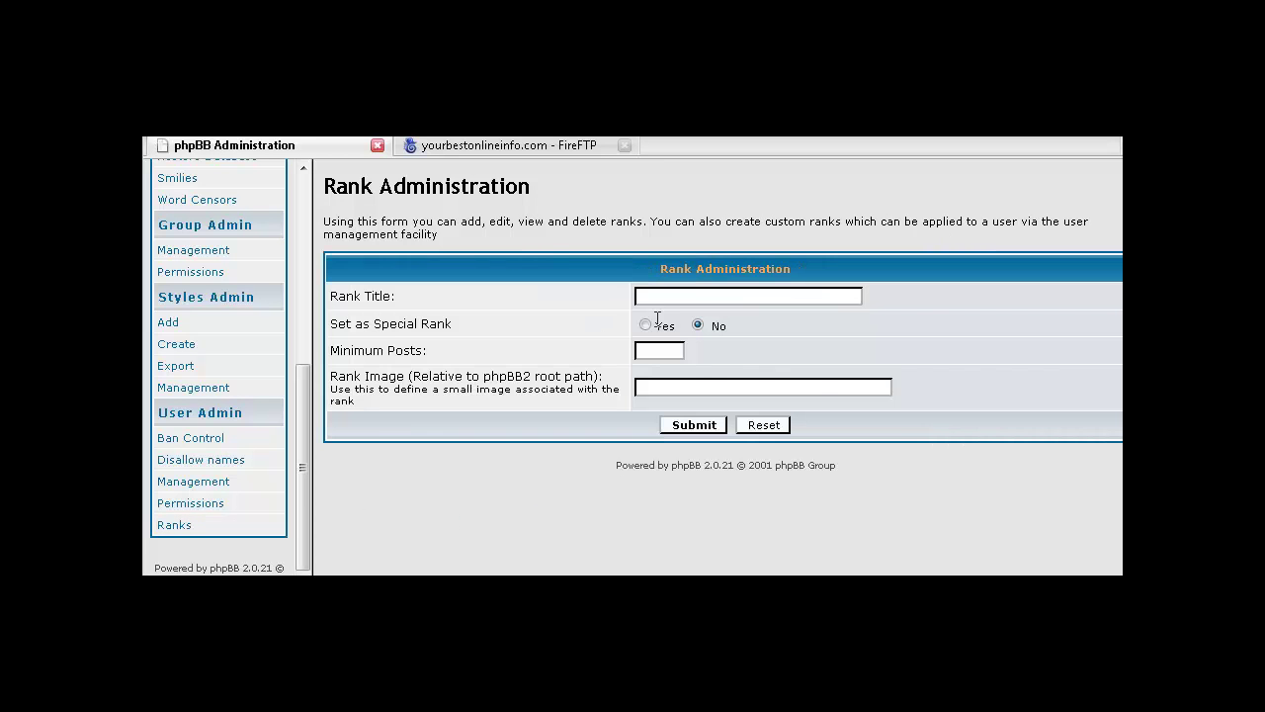
click(668, 297)
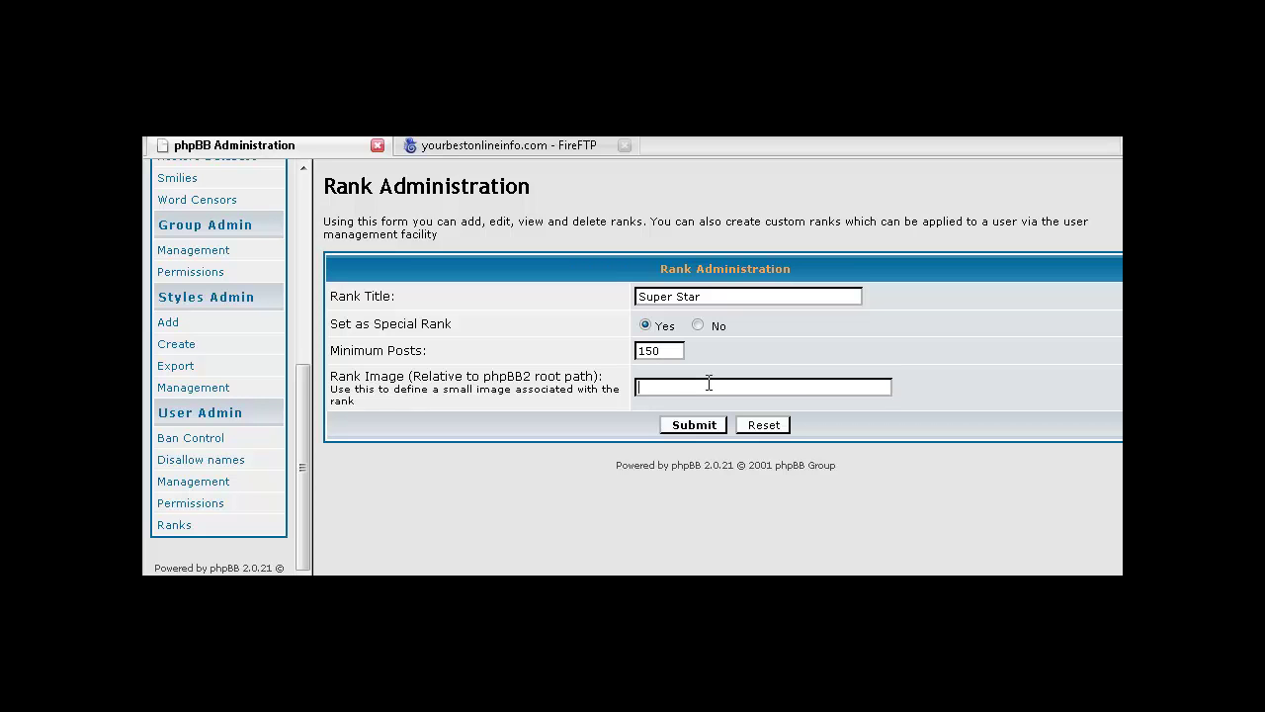
click(703, 384)
click(704, 422)
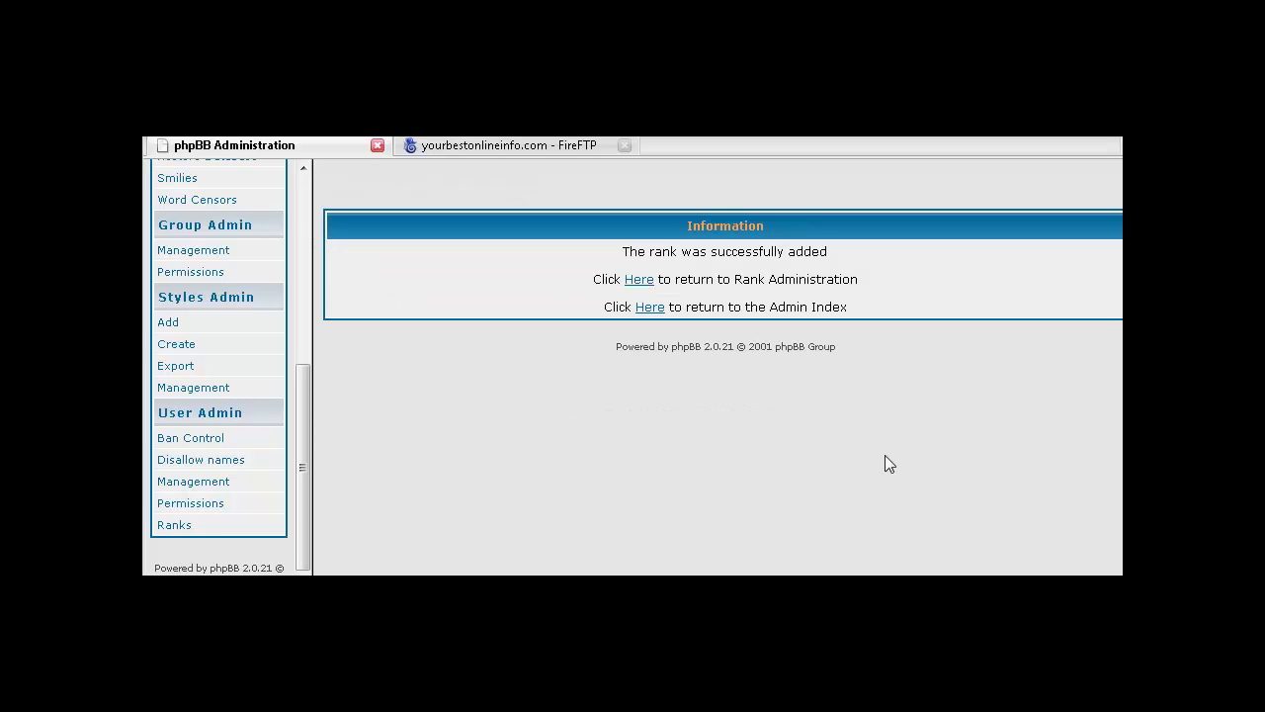
click(641, 282)
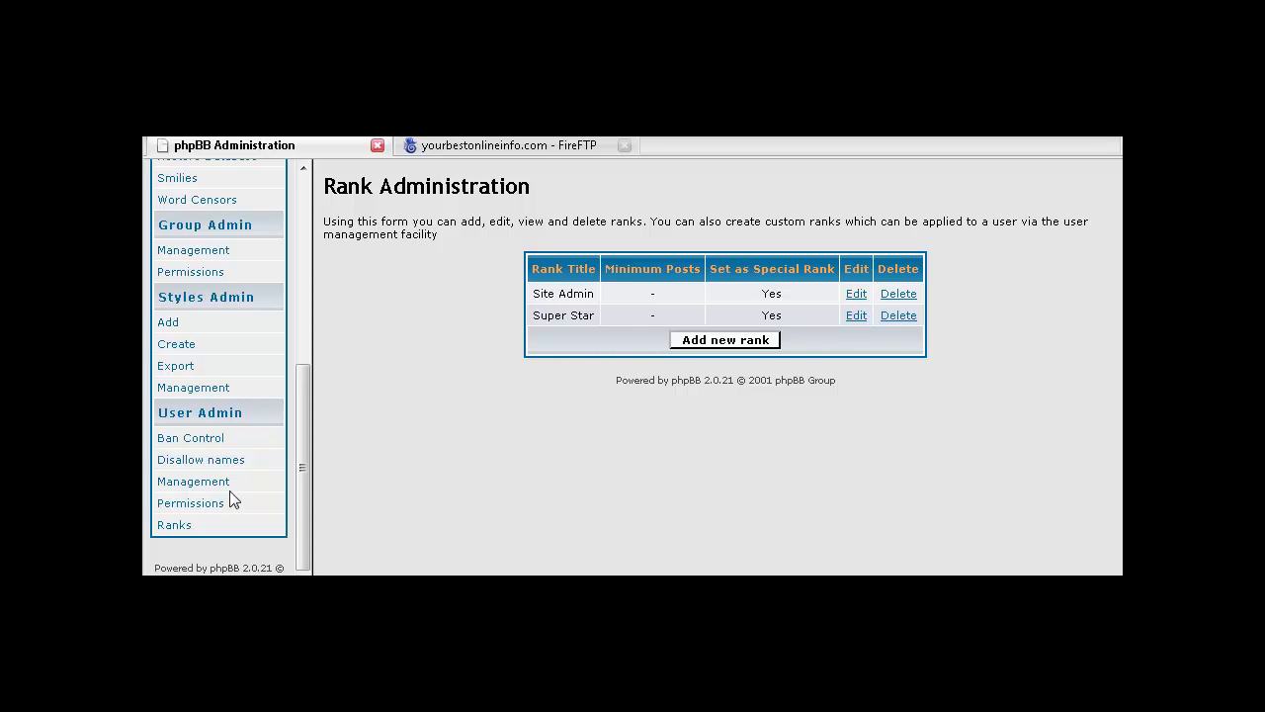
scroll(241, 499, up, 2)
scroll(241, 498, up, 5)
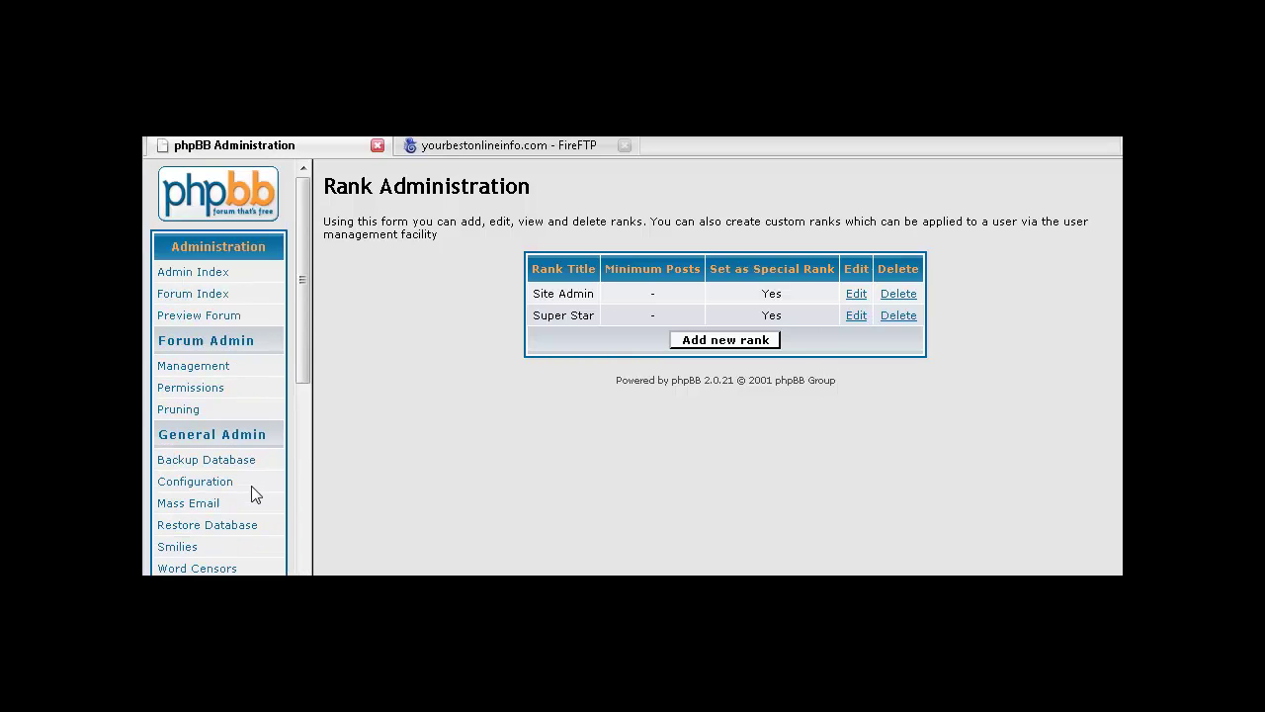